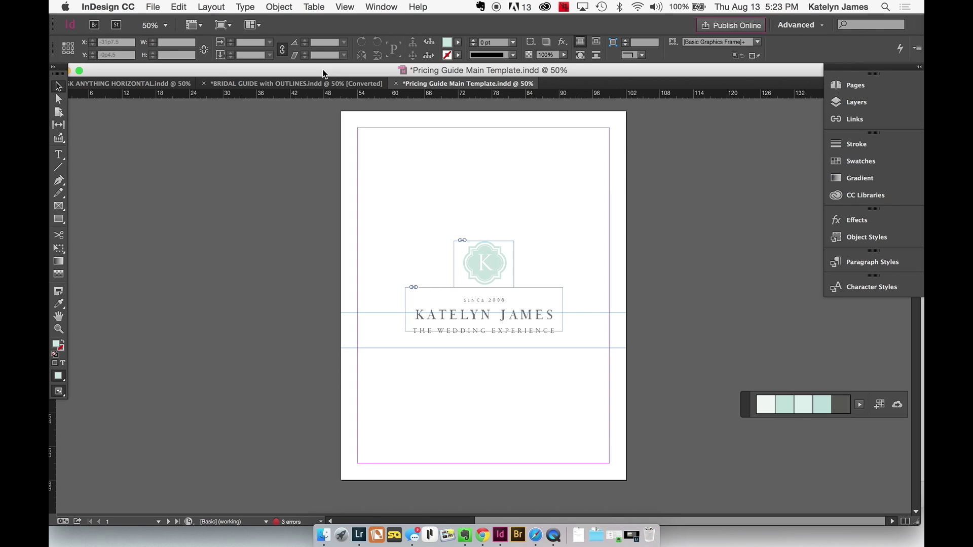
pyautogui.moveTo(322, 69); pyautogui.dragTo(323, 68)
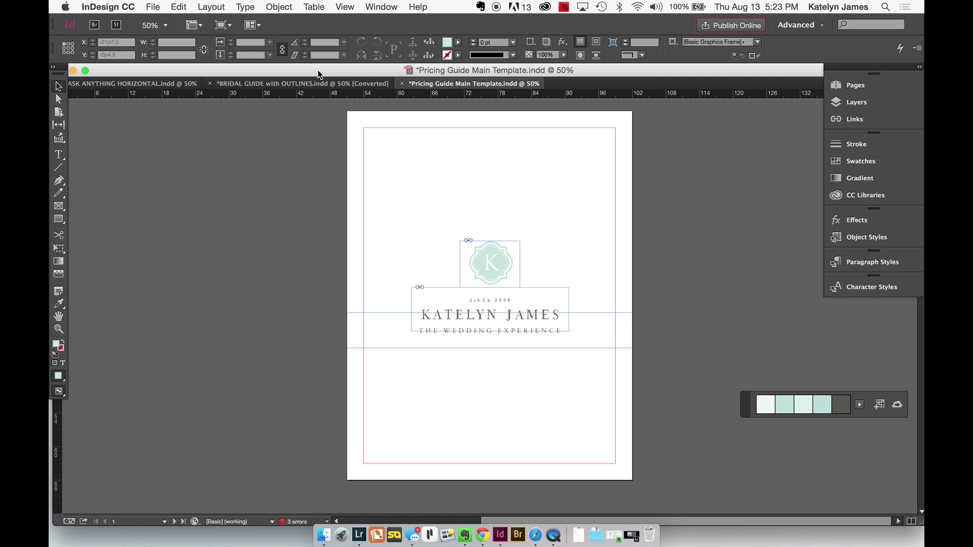
pyautogui.moveTo(319, 65); pyautogui.dragTo(318, 65)
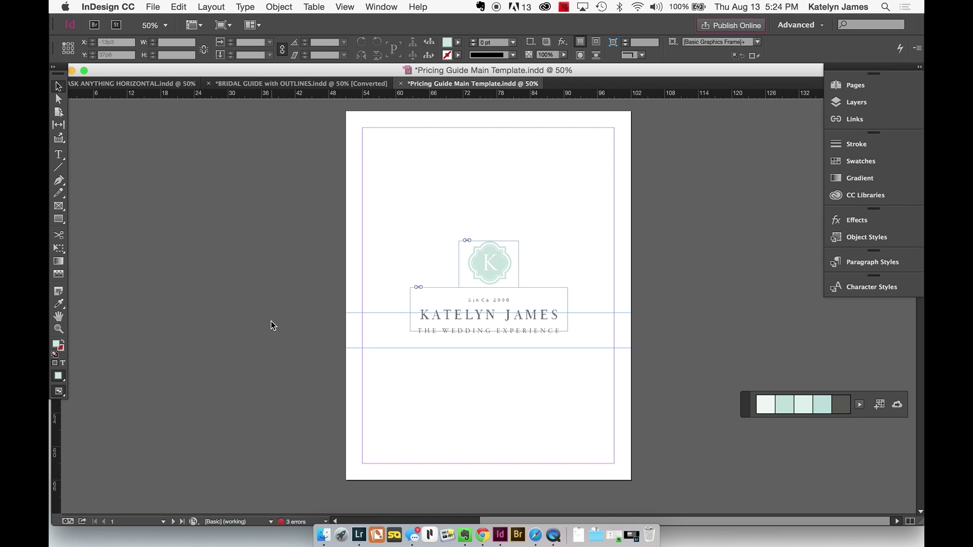
# - Switch to Chrome and compare the Single App InDesign price under the monthly plan and the annual plan paid monthly
pyautogui.click(484, 529)
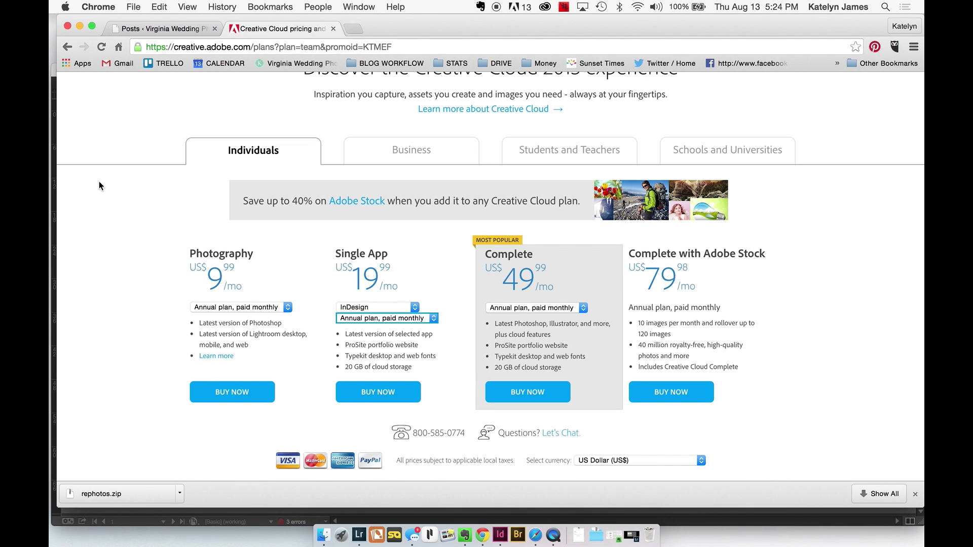
pyautogui.scroll(-2, 126, 217)
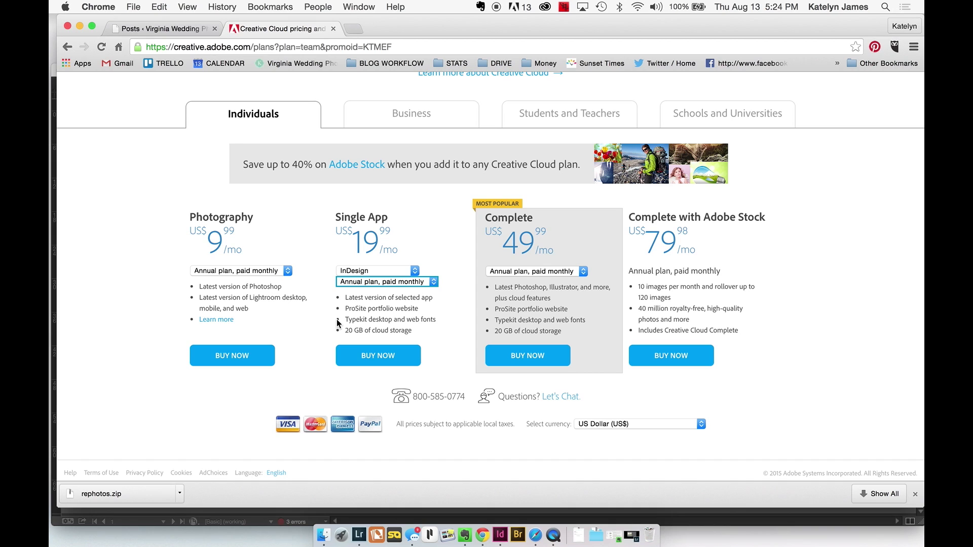
pyautogui.click(362, 281)
pyautogui.click(362, 299)
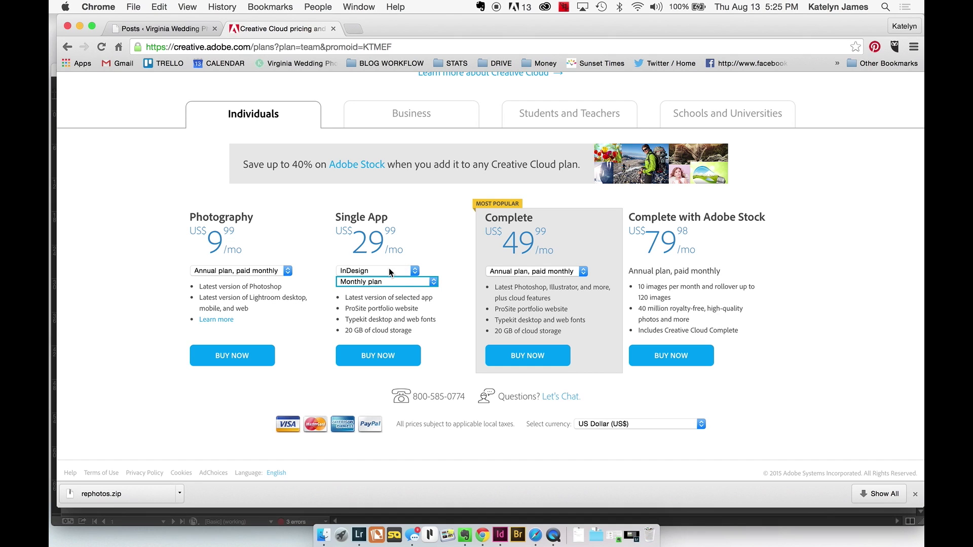
pyautogui.click(382, 282)
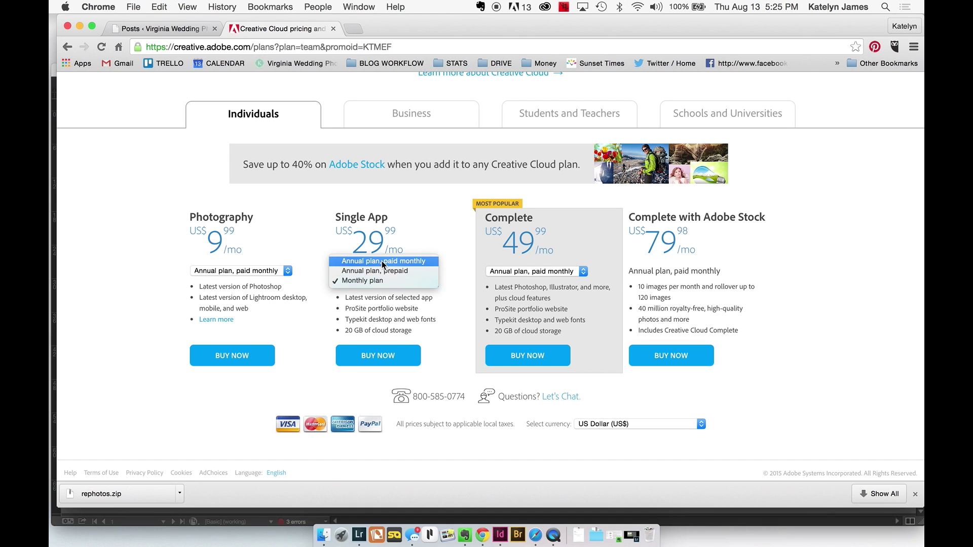
pyautogui.click(382, 260)
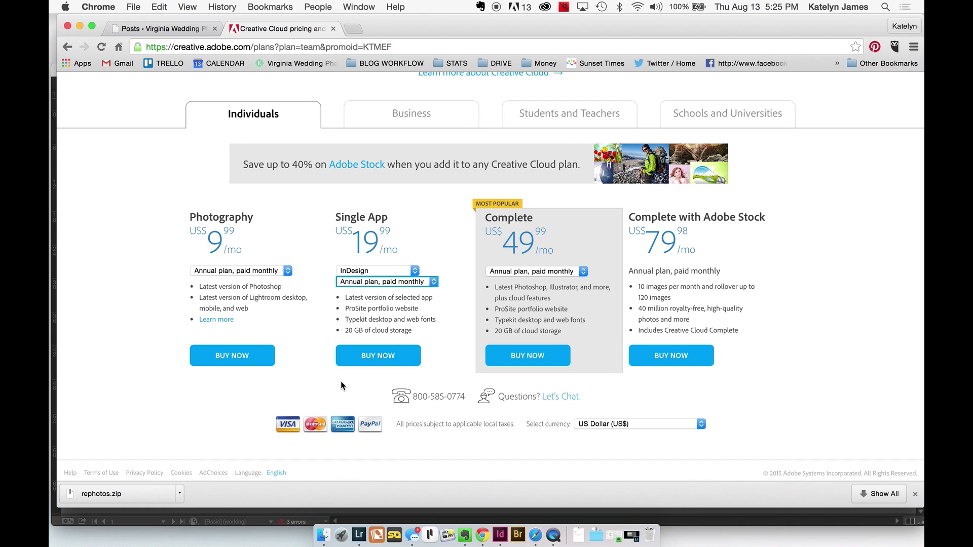
# - Check the Single App InDesign price for the prepaid annual plan, finishing with the monthly plan selected
pyautogui.click(360, 282)
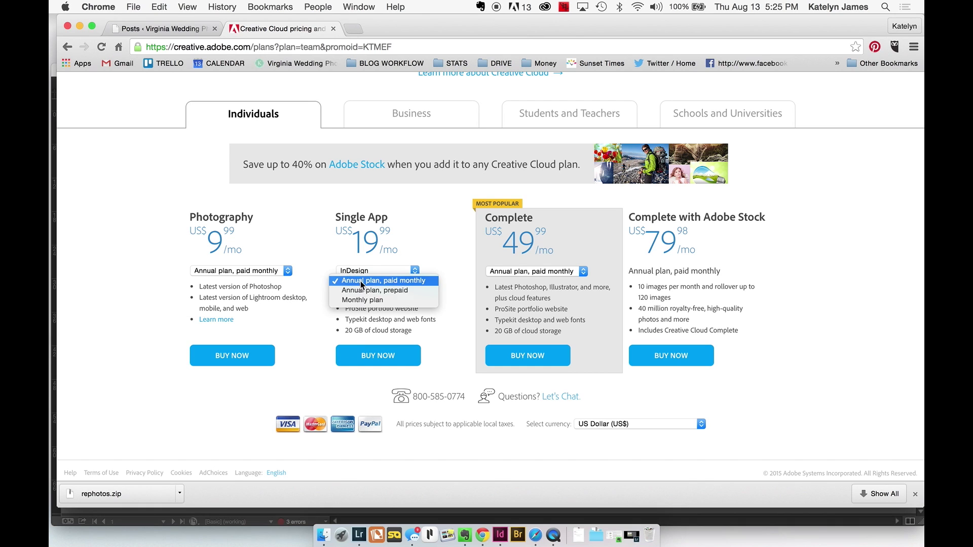
pyautogui.click(363, 290)
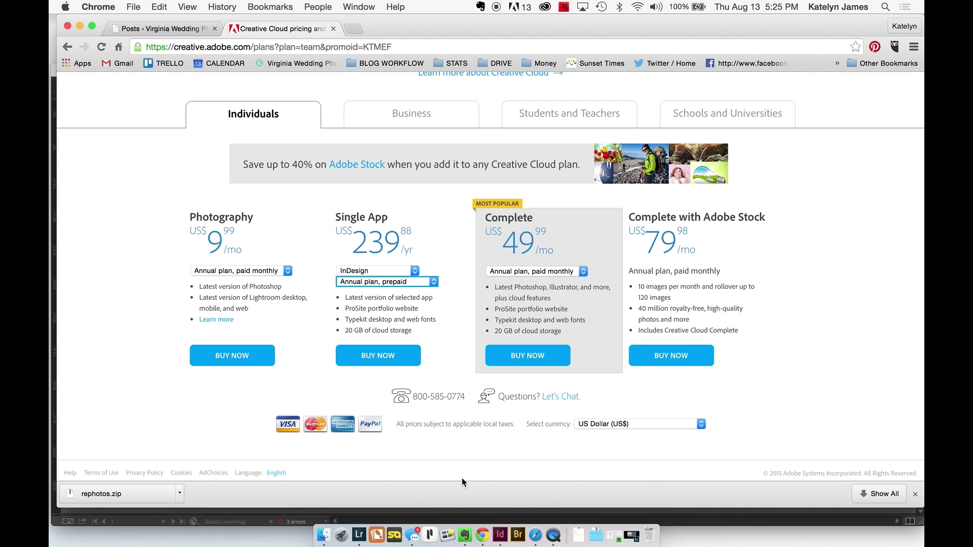
pyautogui.click(370, 282)
pyautogui.click(372, 291)
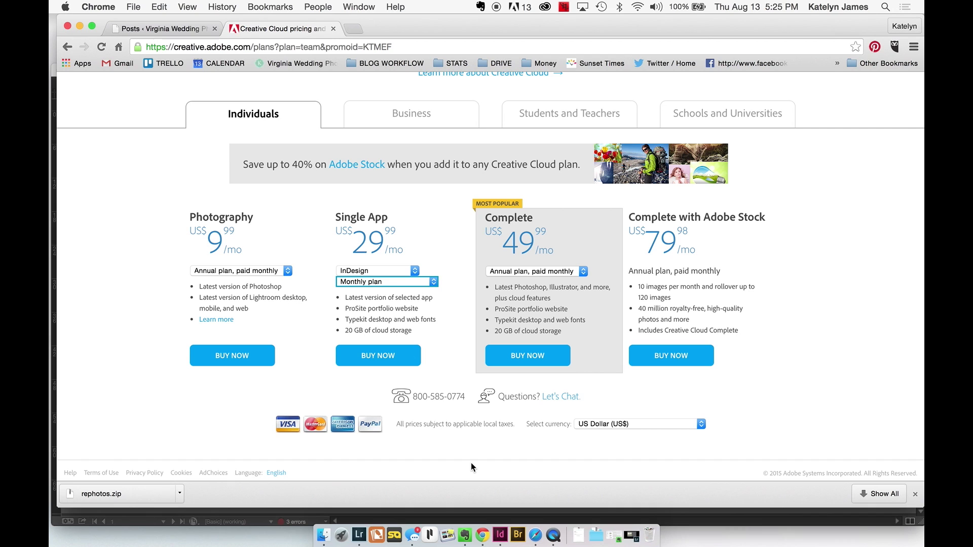
# - Switch back to InDesign and look through the Pricing Guide Main Template from its cover to the Thank You spread and back
pyautogui.click(501, 529)
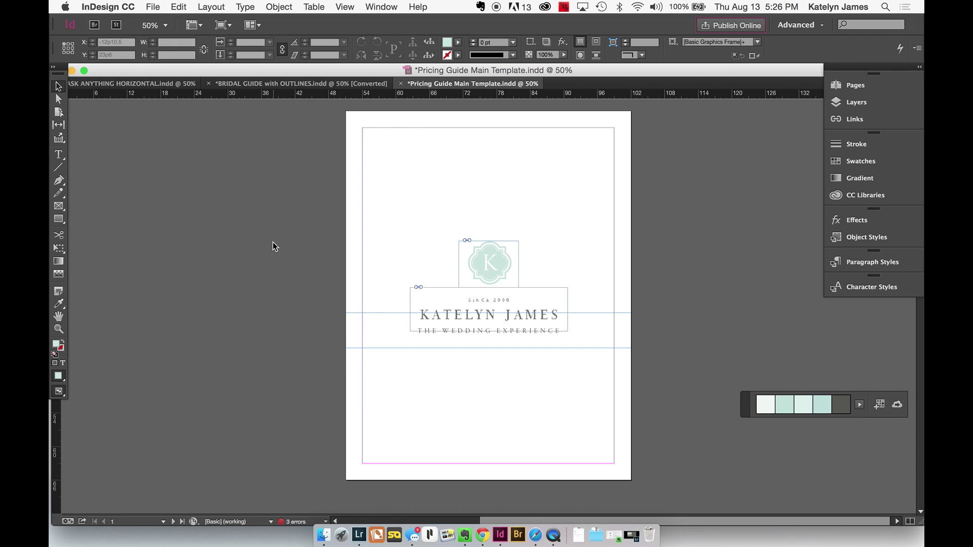
pyautogui.press('super+minus')
pyautogui.scroll(-10, 272, 246)
pyautogui.scroll(-15, 273, 242)
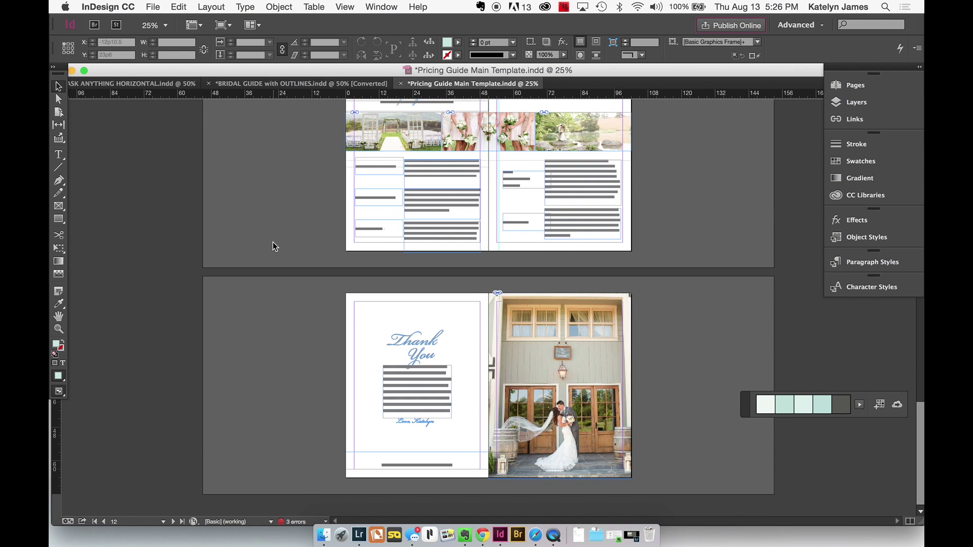
pyautogui.scroll(15, 273, 241)
pyautogui.scroll(10, 273, 247)
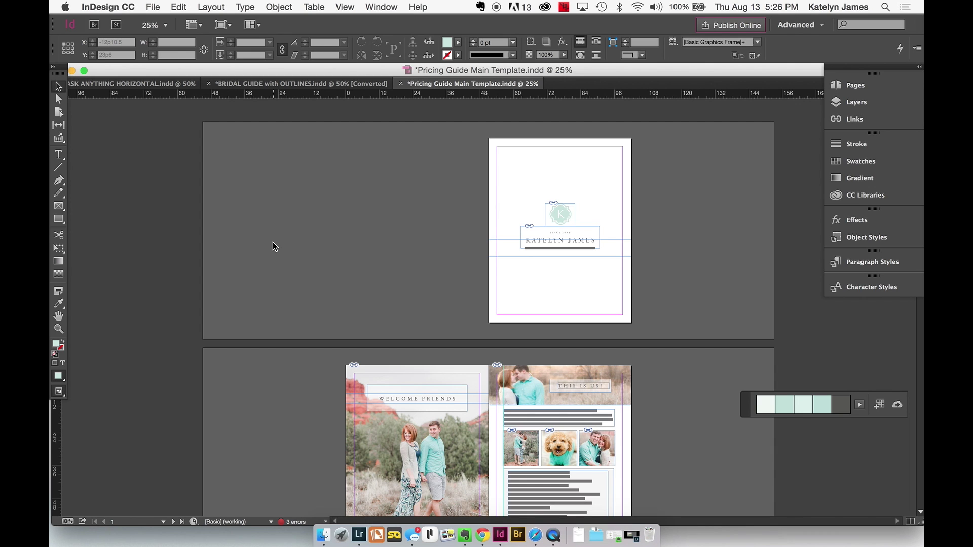
pyautogui.press('super+equal')
pyautogui.scroll(4, 273, 242)
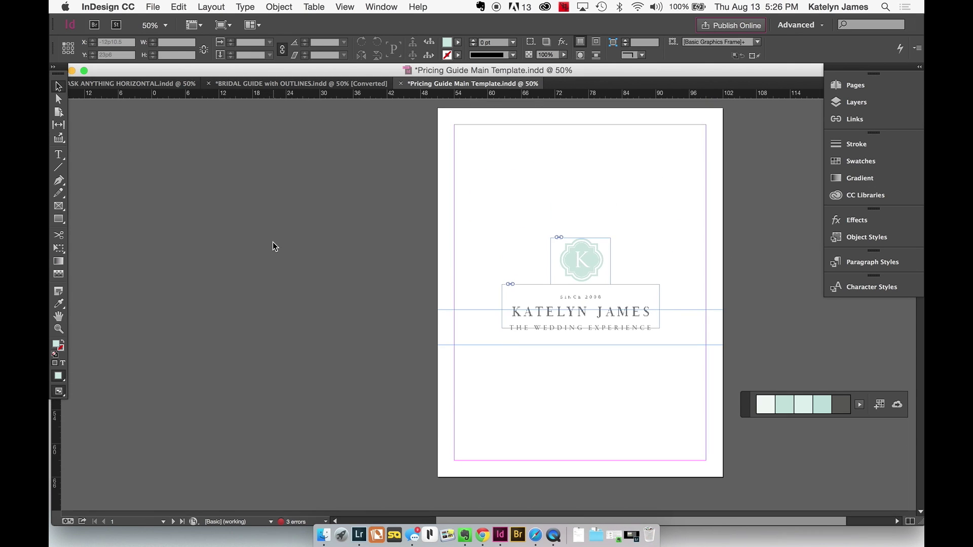
pyautogui.scroll(1, 272, 246)
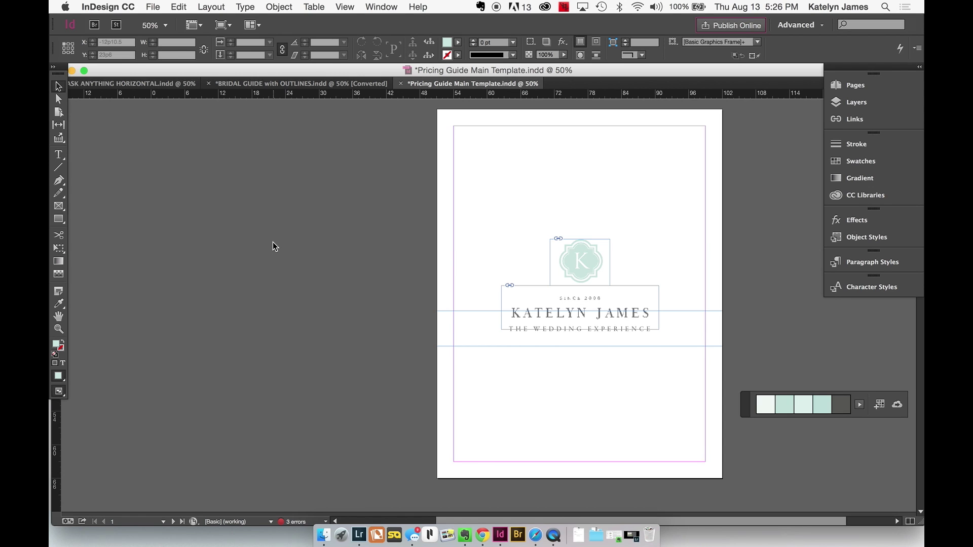
pyautogui.hscroll(5, 295, 196)
pyautogui.scroll(2, 295, 196)
pyautogui.hscroll(2, 295, 198)
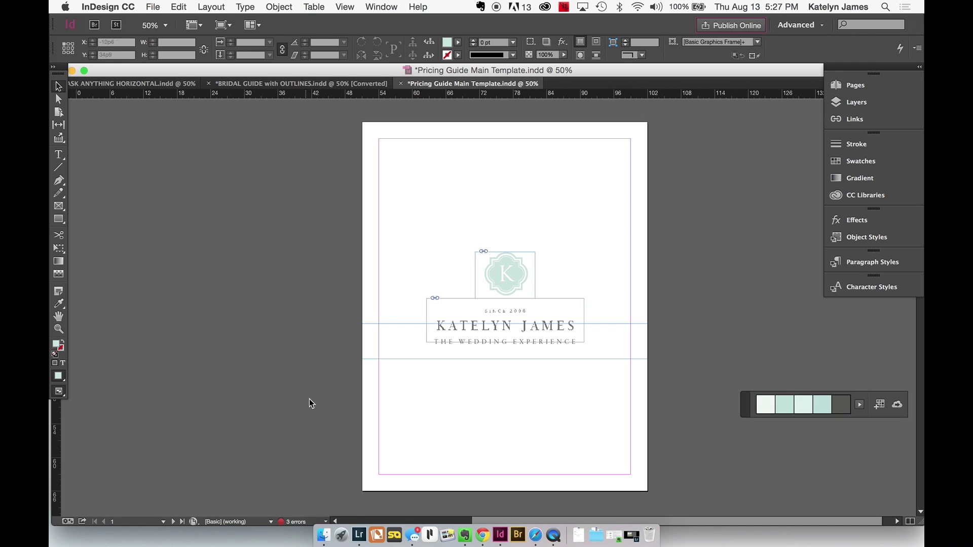
pyautogui.hscroll(2, 284, 304)
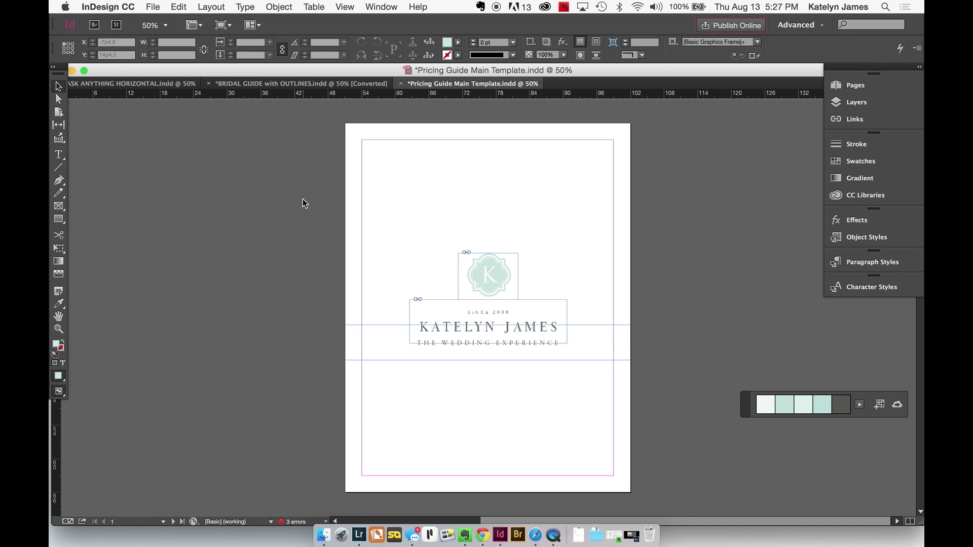
# - View the open BRIDAL GUIDE with OUTLINES and ASK ANYTHING HORIZONTAL documents, returning to the Pricing Guide Main Template and adjusting its window
pyautogui.moveTo(241, 73); pyautogui.dragTo(246, 73)
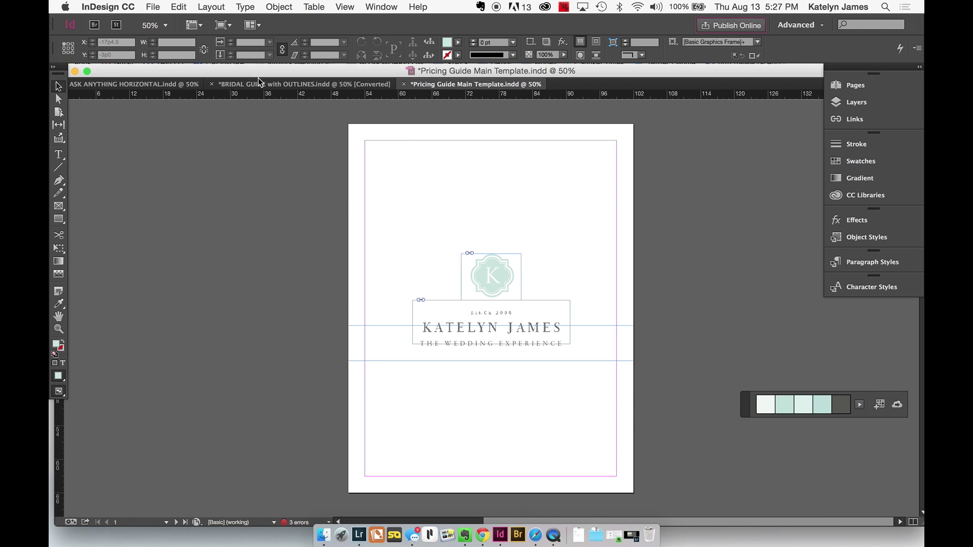
pyautogui.click(291, 85)
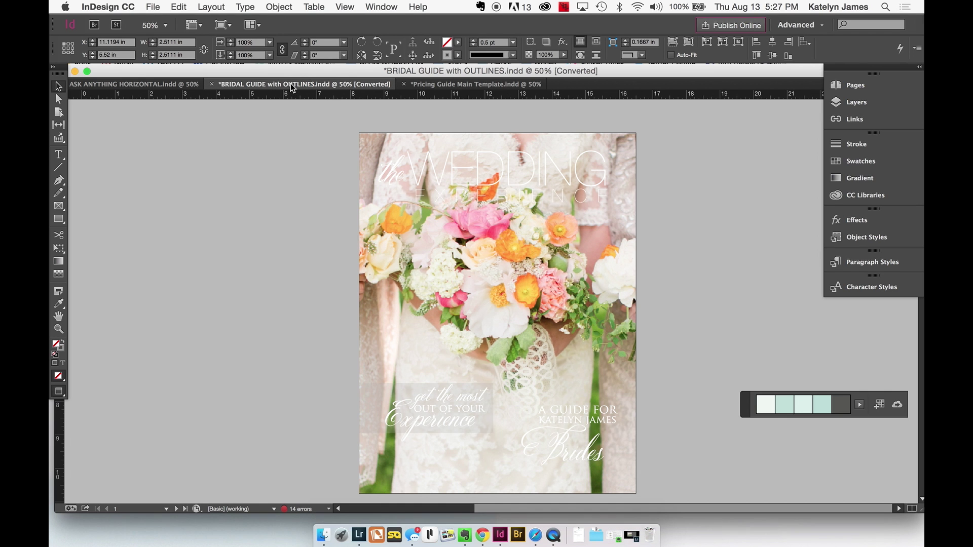
pyautogui.click(155, 85)
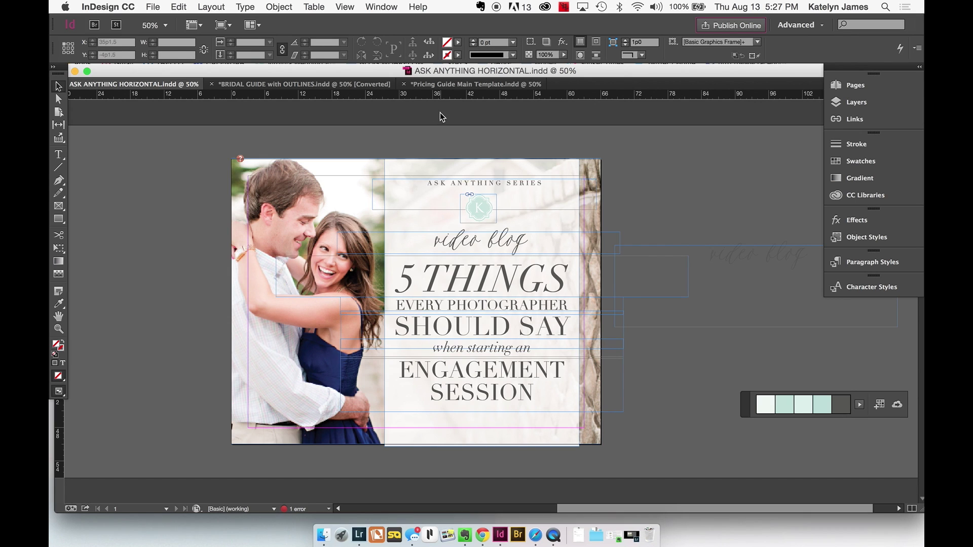
pyautogui.click(423, 87)
pyautogui.moveTo(385, 74); pyautogui.dragTo(369, 74)
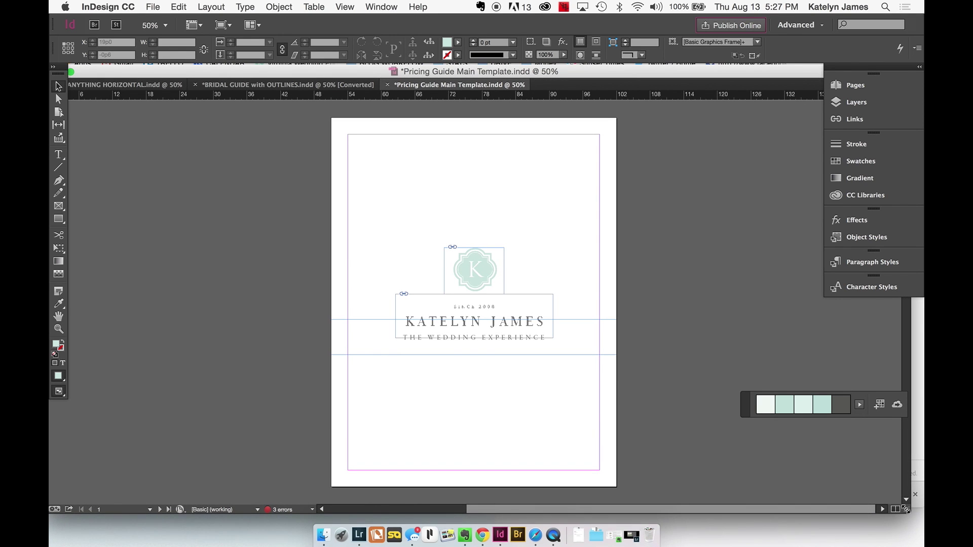
pyautogui.moveTo(906, 510)
pyautogui.mouseDown()
pyautogui.moveTo(918, 522)
pyautogui.moveTo(911, 507)
pyautogui.moveTo(898, 513)
pyautogui.mouseUp()
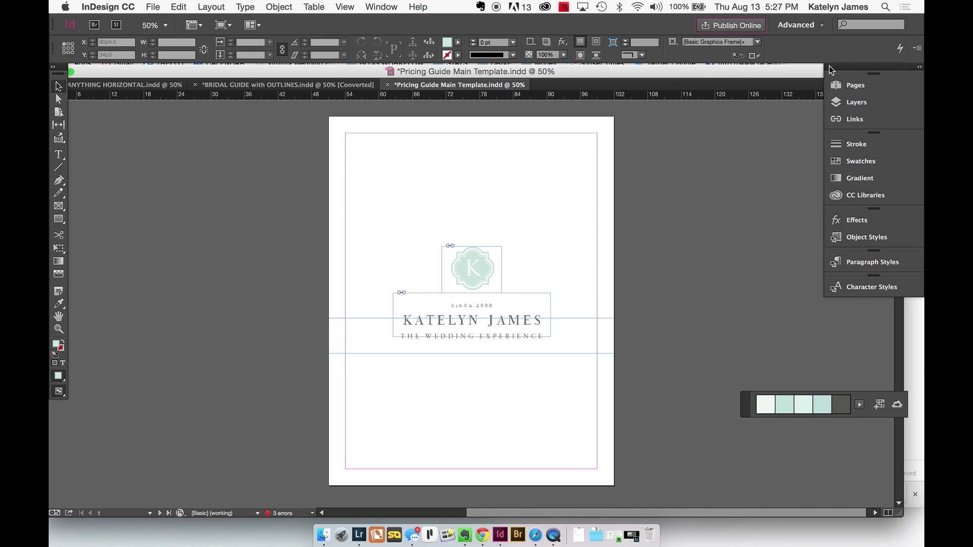
# - Review the available workspace presets to check which one is active
pyautogui.click(372, 7)
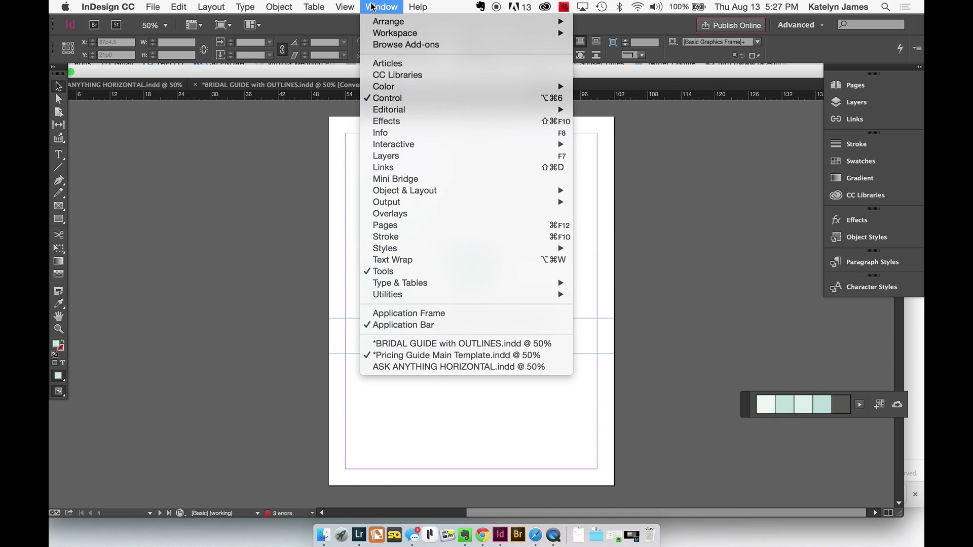
pyautogui.moveTo(386, 34)
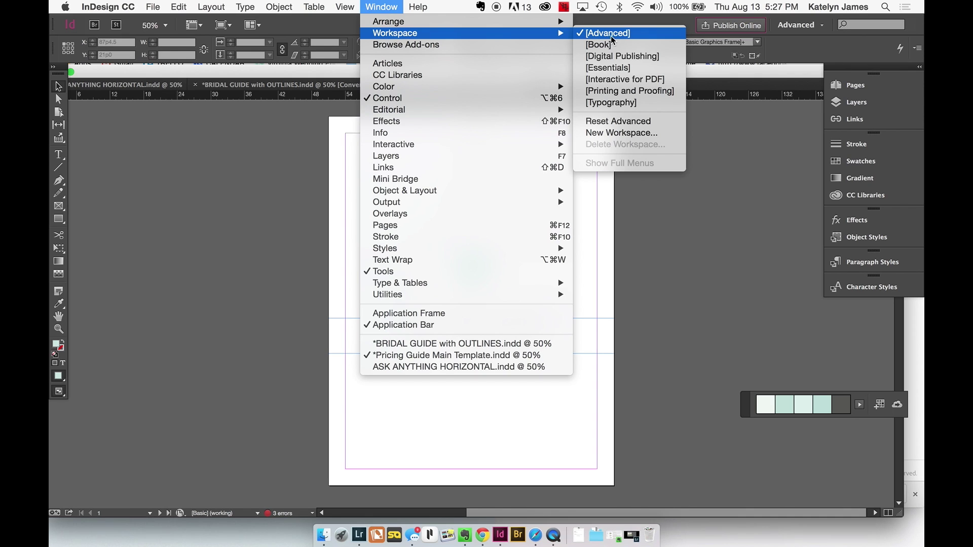
pyautogui.click(383, 8)
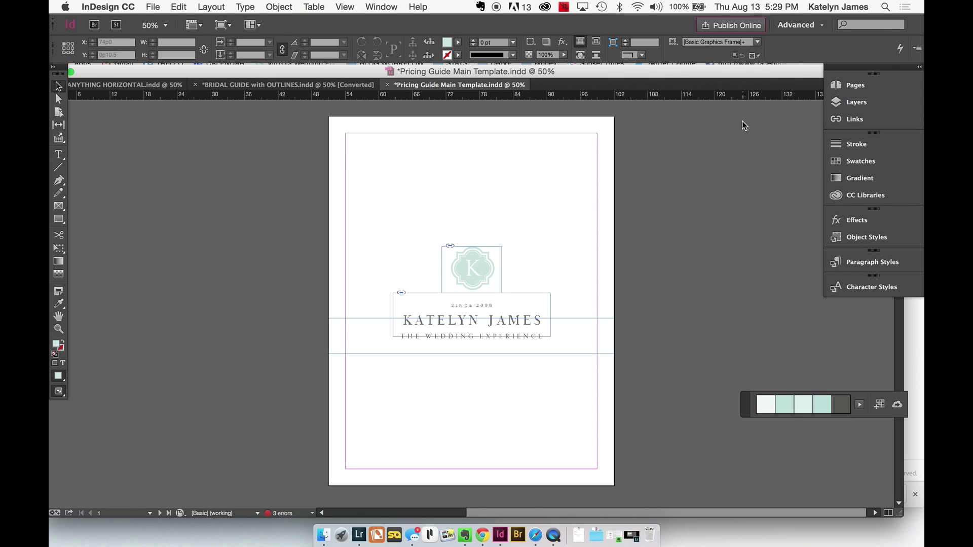
# - Display the page overview of the Pricing Guide Main Template and look through its spread thumbnails
pyautogui.click(855, 86)
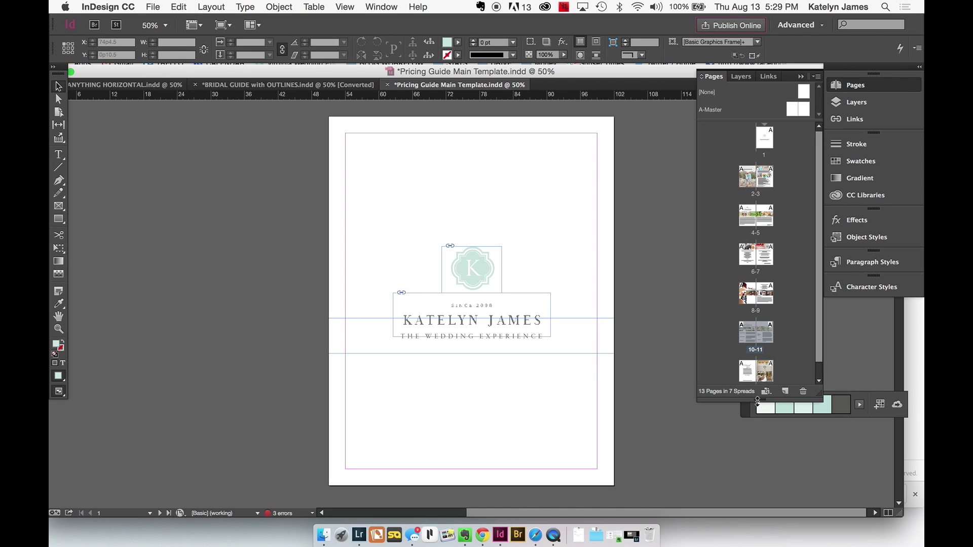
pyautogui.scroll(-1, 715, 269)
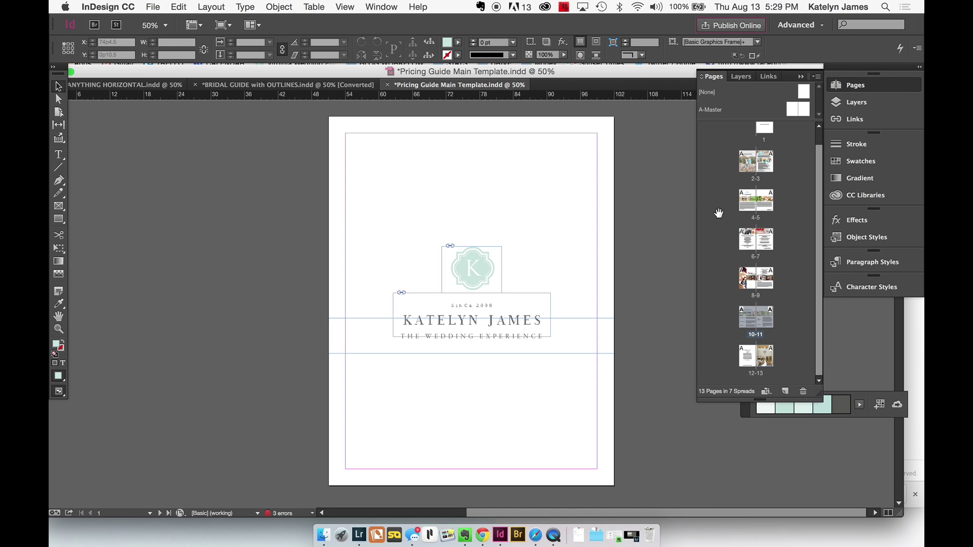
# - Bring up the BRIDAL GUIDE with OUTLINES document and skim through its spreads at a reduced magnification
pyautogui.click(282, 85)
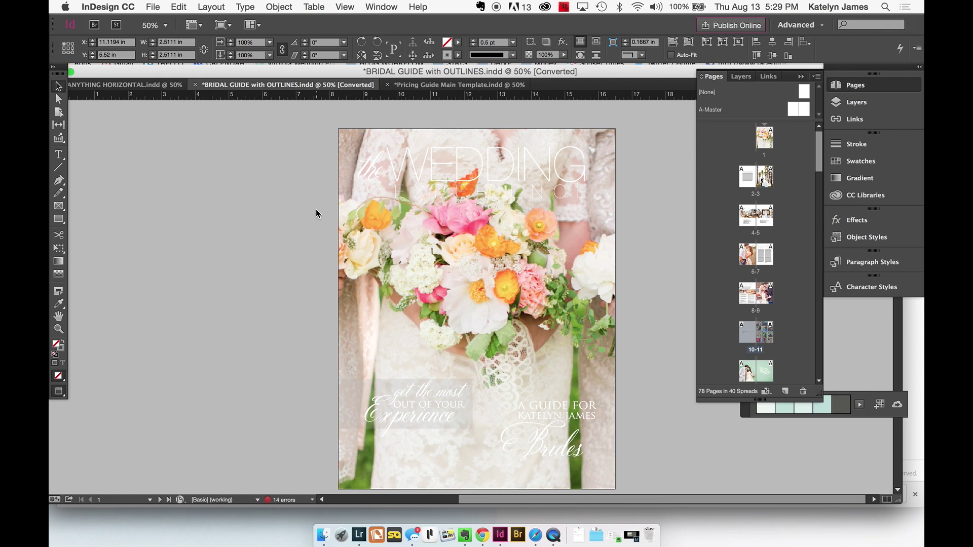
pyautogui.press('super+minus')
pyautogui.press('super+minus')
pyautogui.press('super+minus')
pyautogui.scroll(-5, 315, 209)
pyautogui.scroll(-12, 315, 224)
pyautogui.scroll(-10, 316, 227)
pyautogui.scroll(-9, 316, 223)
pyautogui.scroll(-7, 317, 227)
pyautogui.scroll(-6, 316, 226)
pyautogui.press('super+equal')
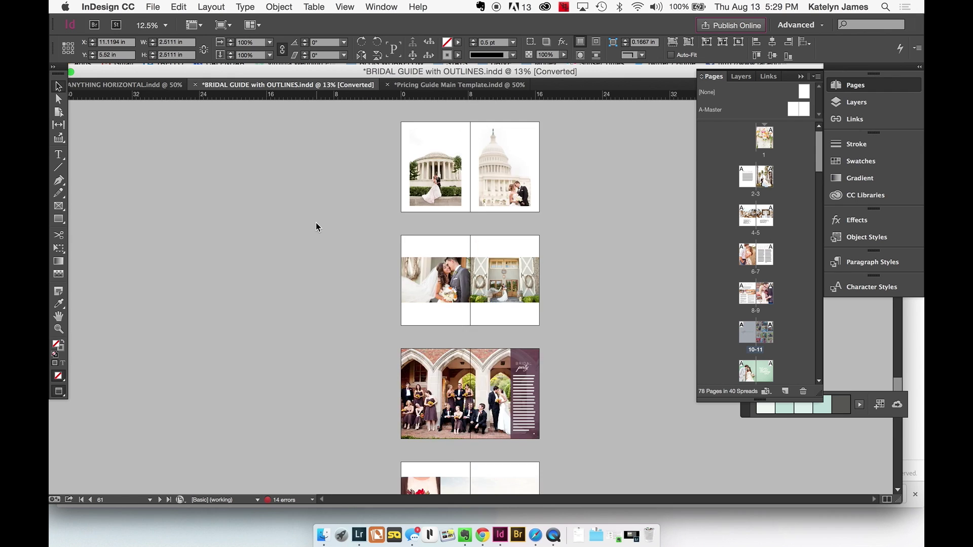
# - Examine the bridal guide's timeline, pre-ceremony, Getting Ready and Your Wedding Day spreads at 25% magnification
pyautogui.press('super+equal')
pyautogui.press('super+equal')
pyautogui.press('super+equal')
pyautogui.press('super+minus')
pyautogui.scroll(15, 316, 223)
pyautogui.scroll(20, 316, 223)
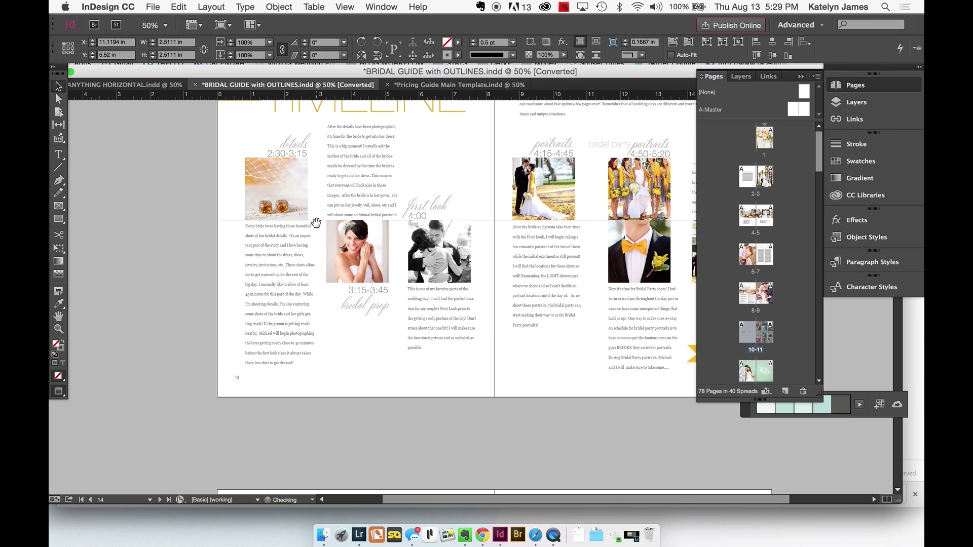
pyautogui.scroll(3, 316, 223)
pyautogui.press('super+minus')
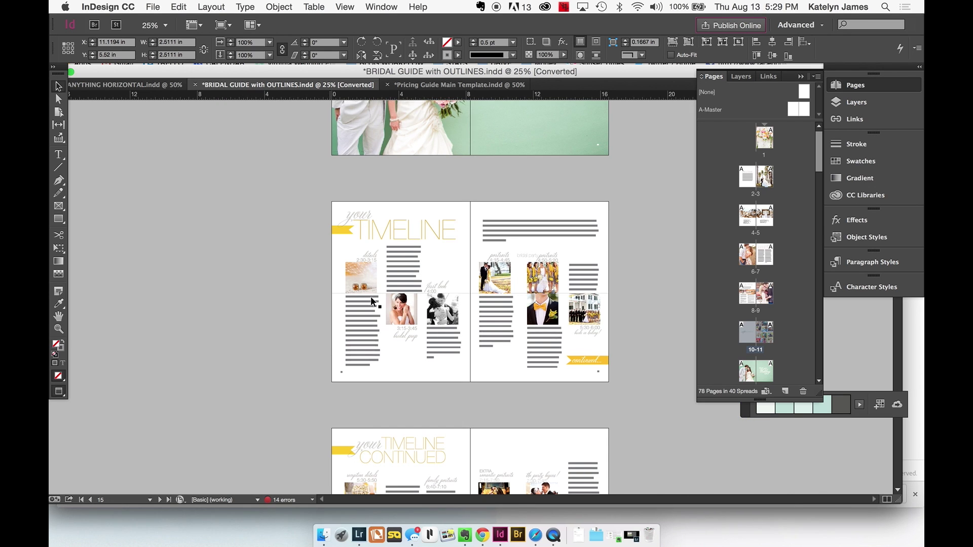
pyautogui.scroll(-10, 370, 297)
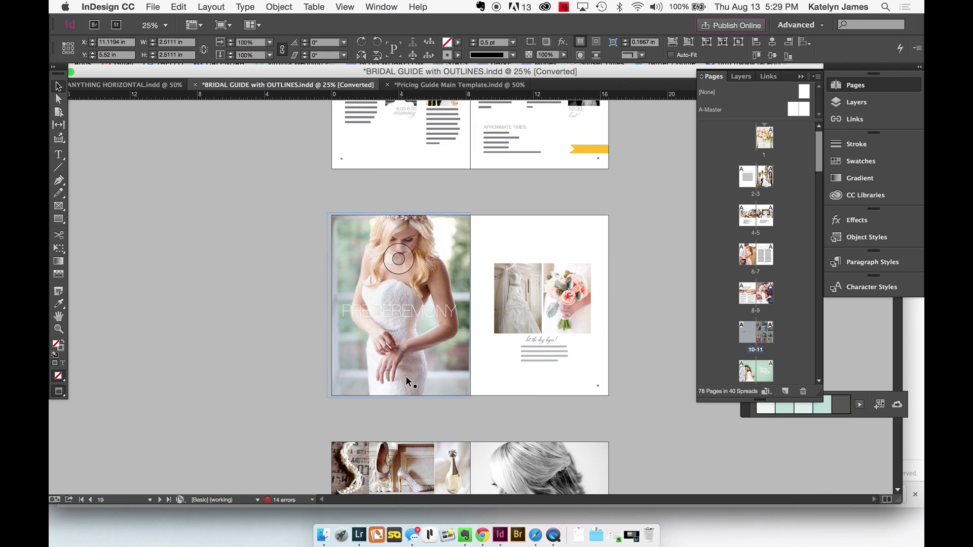
pyautogui.scroll(-5, 329, 351)
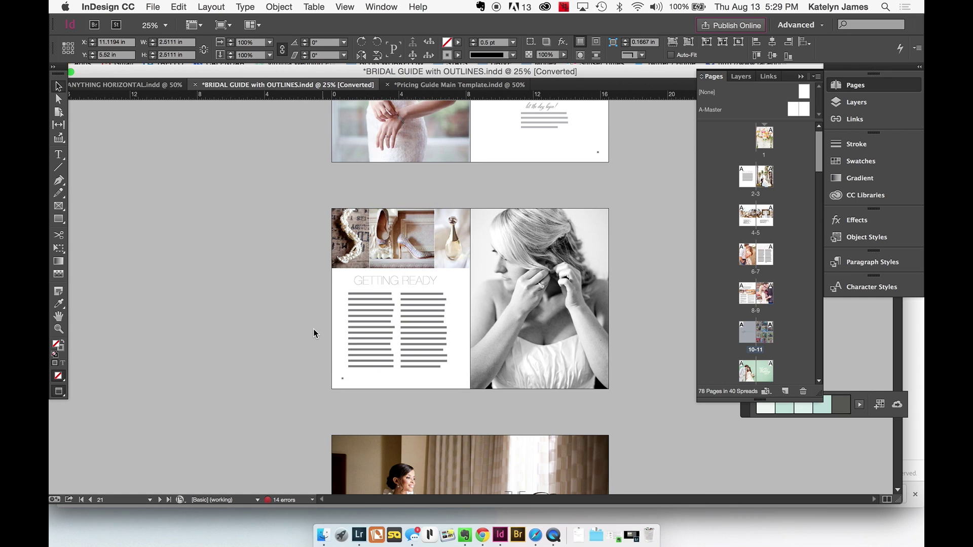
pyautogui.scroll(3, 292, 293)
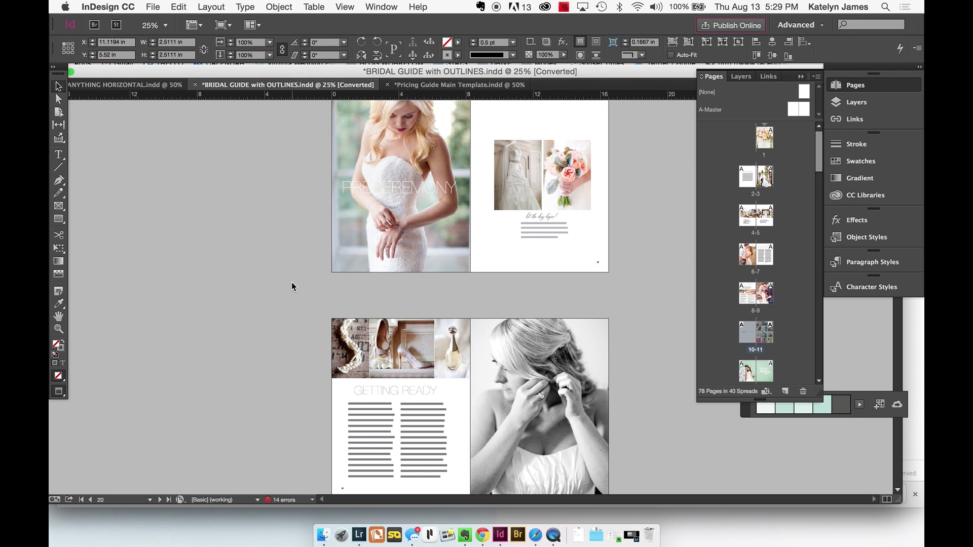
pyautogui.scroll(15, 291, 283)
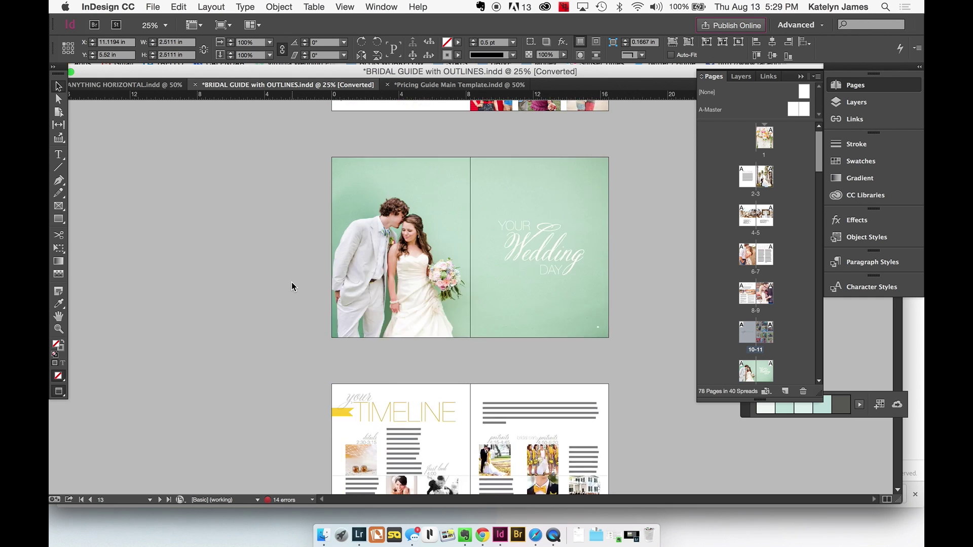
# - Look over the bridal guide's cover and Welcome spread, browse its page overview and go to the spread on pages 46-47
pyautogui.scroll(20, 291, 283)
pyautogui.scroll(5, 291, 287)
pyautogui.scroll(-1, 291, 286)
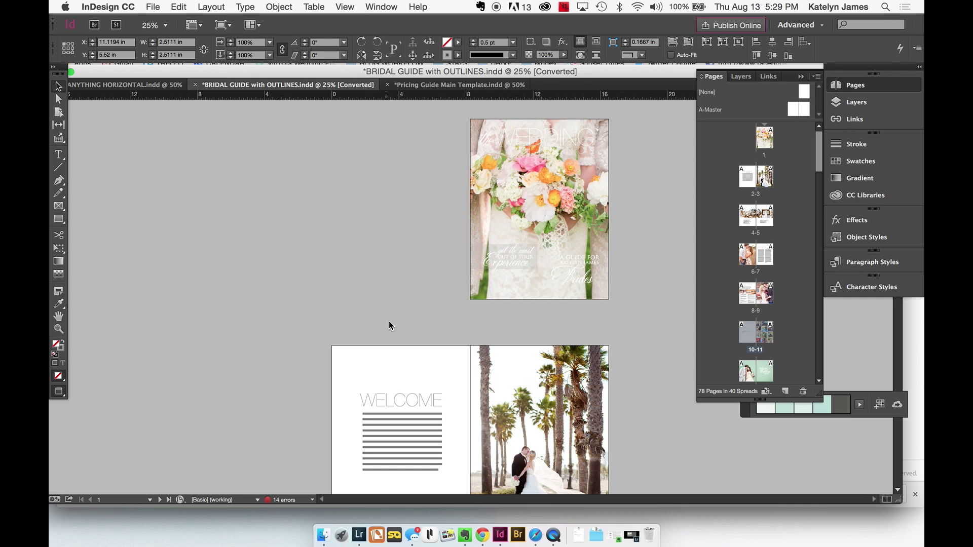
pyautogui.scroll(-2, 407, 312)
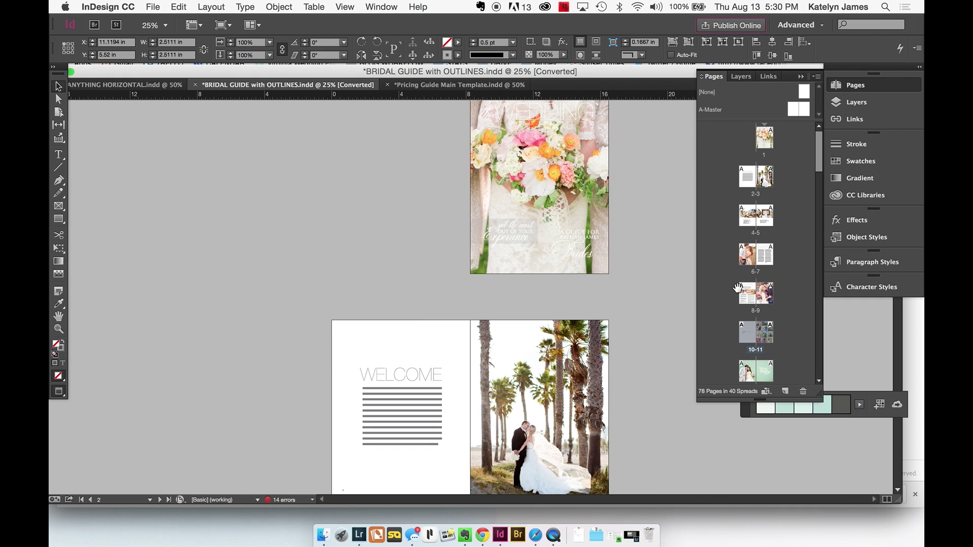
pyautogui.scroll(-10, 727, 265)
pyautogui.scroll(-4, 726, 265)
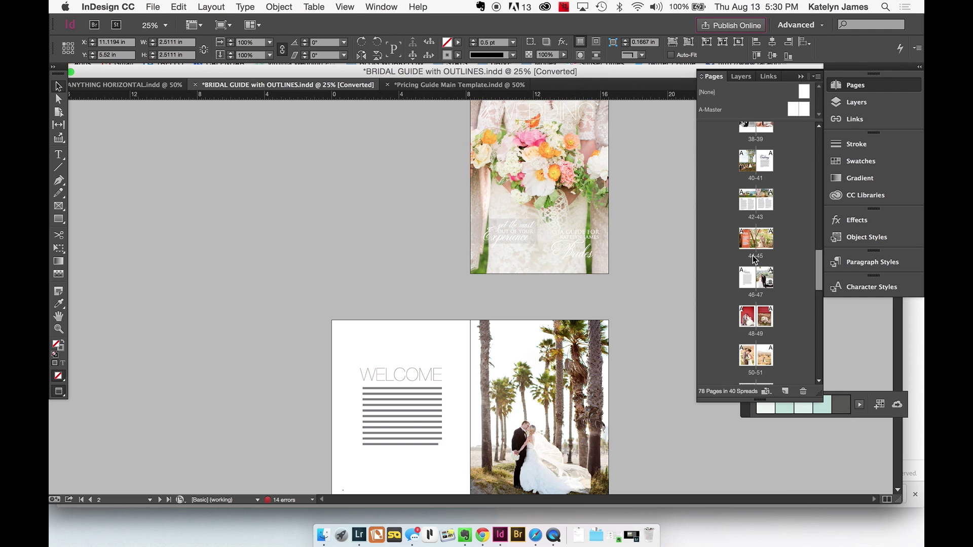
pyautogui.doubleClick(763, 280)
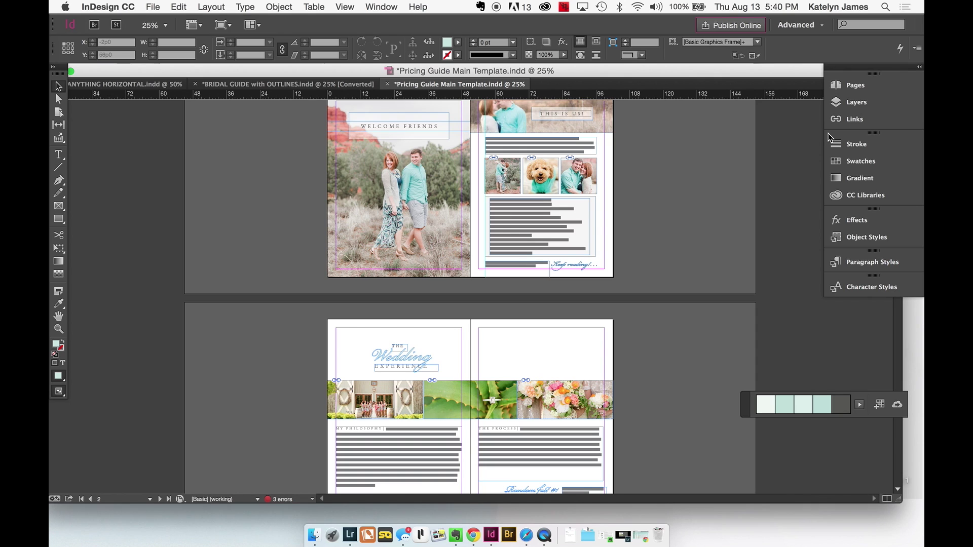
# - Show the linked images list for the Pricing Guide Main Template and skim its spreads through to the Thank You spread
pyautogui.click(880, 119)
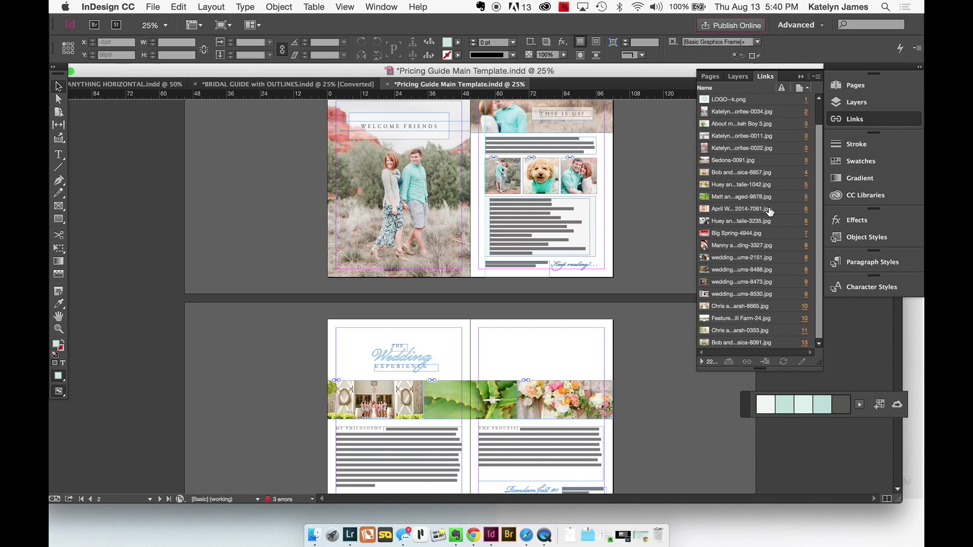
pyautogui.scroll(1, 769, 209)
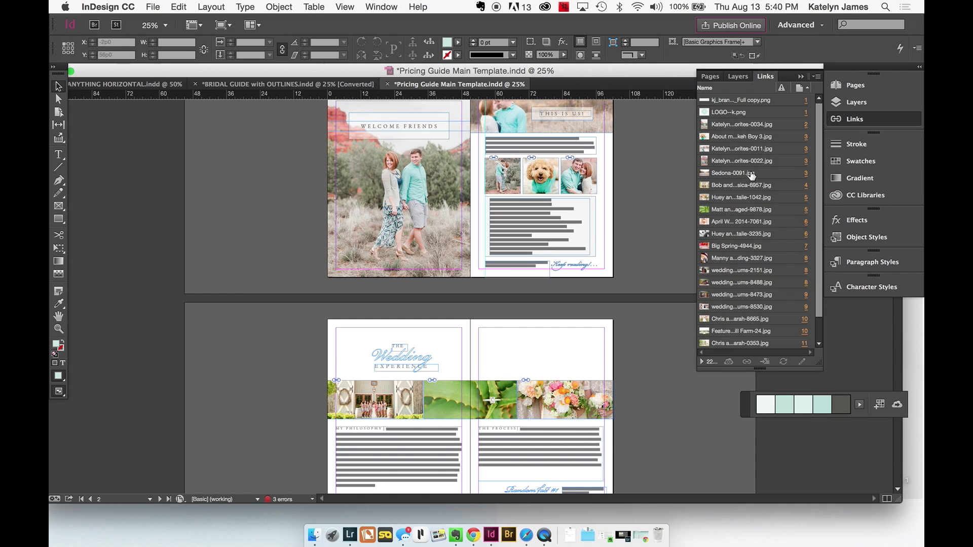
pyautogui.scroll(-1, 615, 291)
pyautogui.scroll(-15, 616, 291)
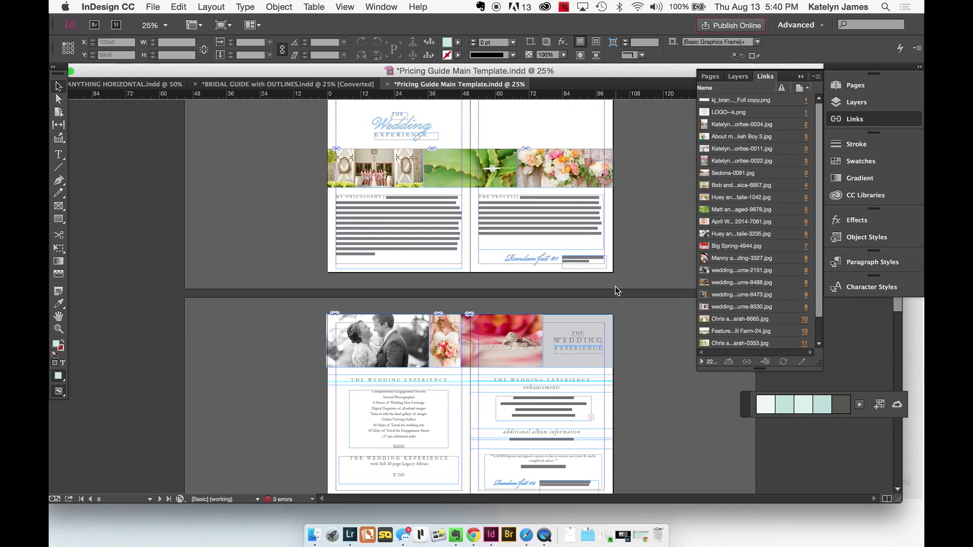
pyautogui.scroll(-20, 615, 291)
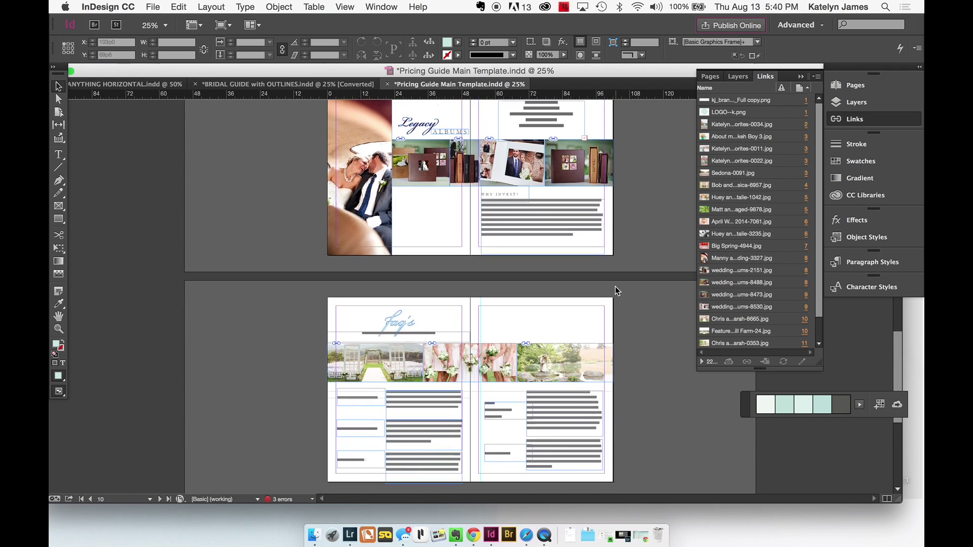
pyautogui.scroll(-4, 616, 291)
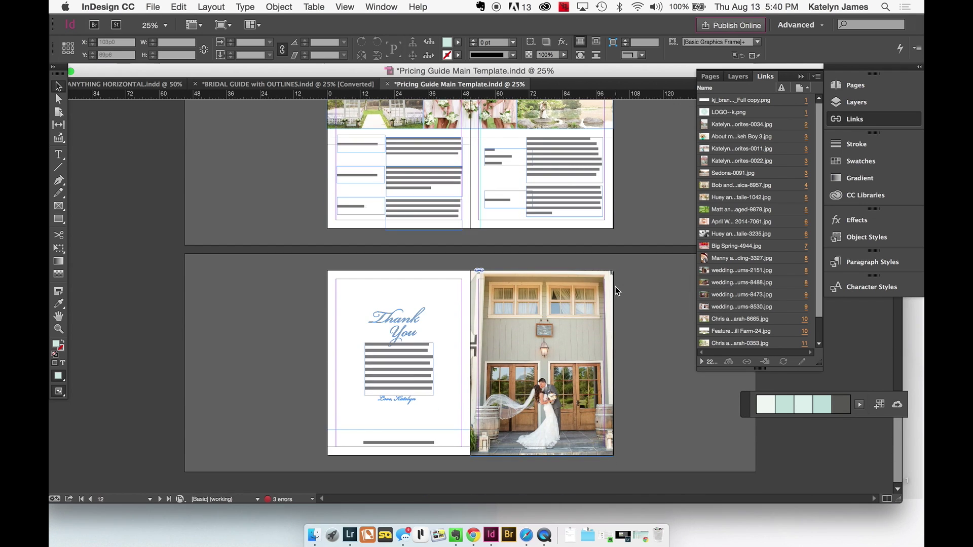
# - Check which linked files the Thank You photo and the FAQ spread's pond photo use, examining the pond photo's link at 75% magnification
pyautogui.click(578, 281)
pyautogui.scroll(2, 578, 281)
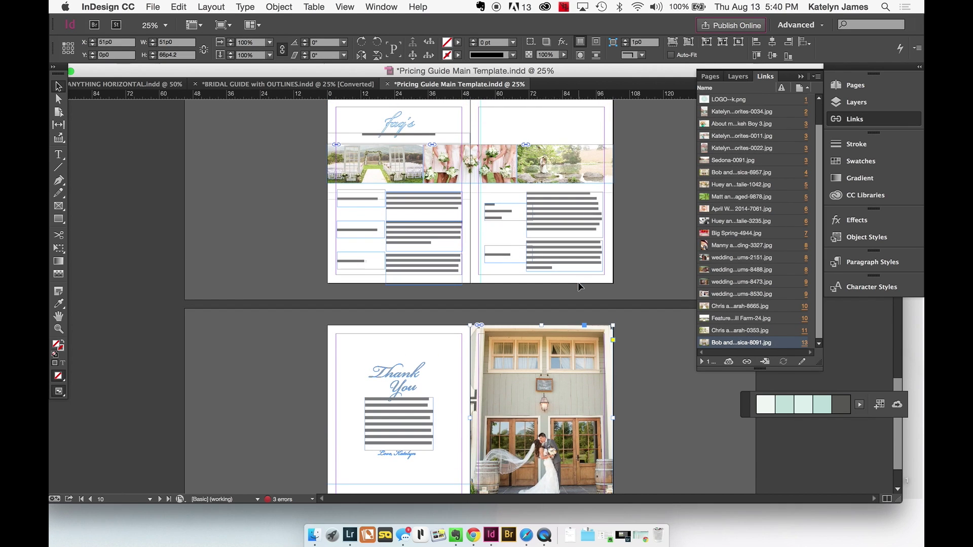
pyautogui.click(546, 168)
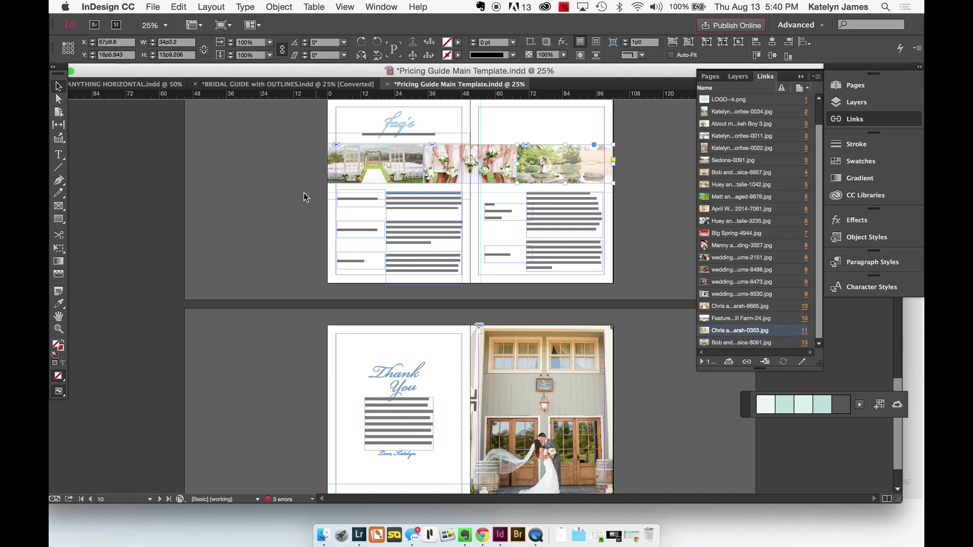
pyautogui.scroll(3, 304, 199)
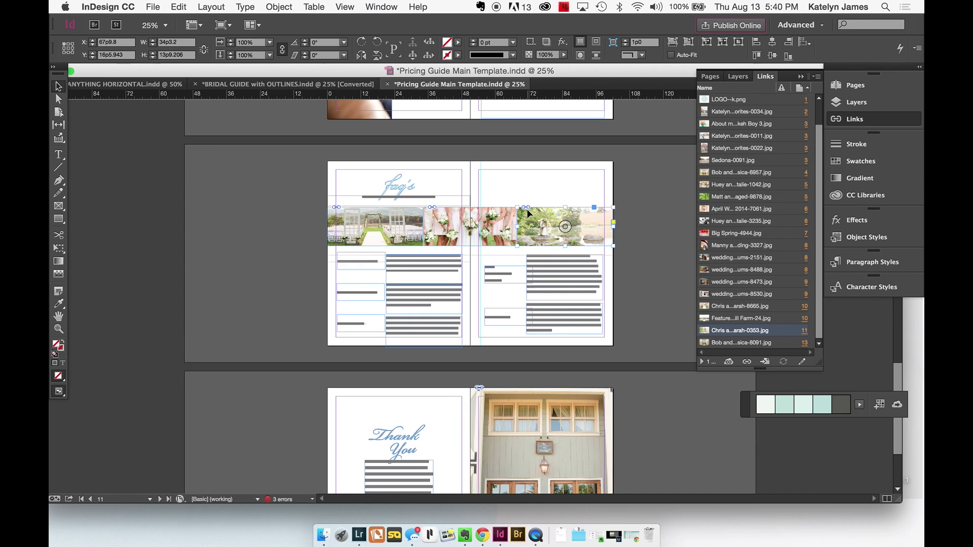
pyautogui.press('super+equal')
pyautogui.press('super+equal')
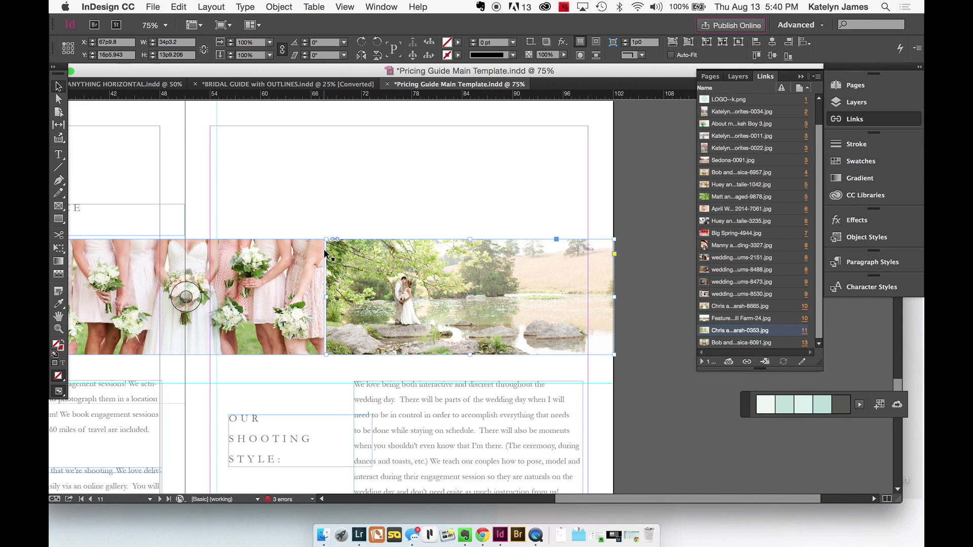
pyautogui.scroll(2, 324, 248)
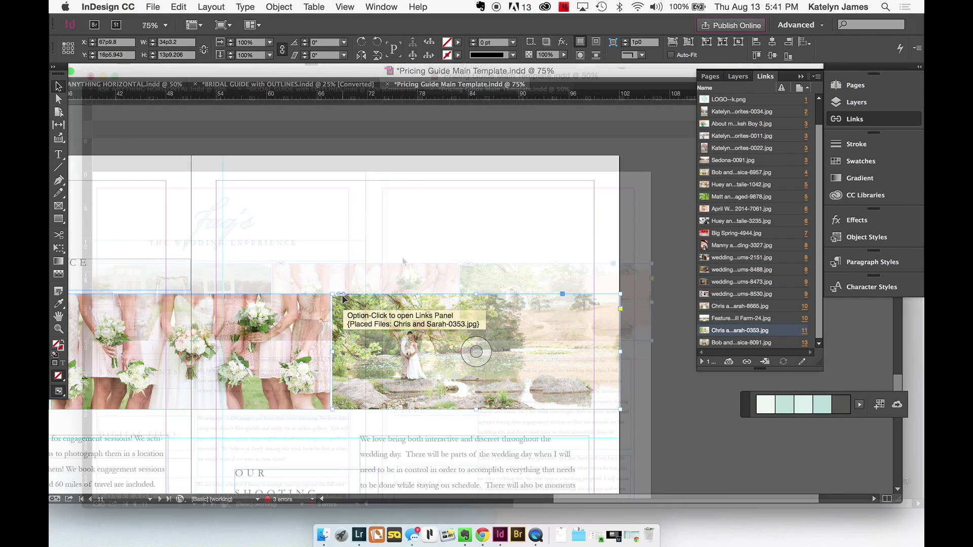
# - Switch to the Links folder in Finder, enlarge its window and move the pond photo's 0353 JPEG to the Desktop
pyautogui.press('super+minus')
pyautogui.press('super+minus')
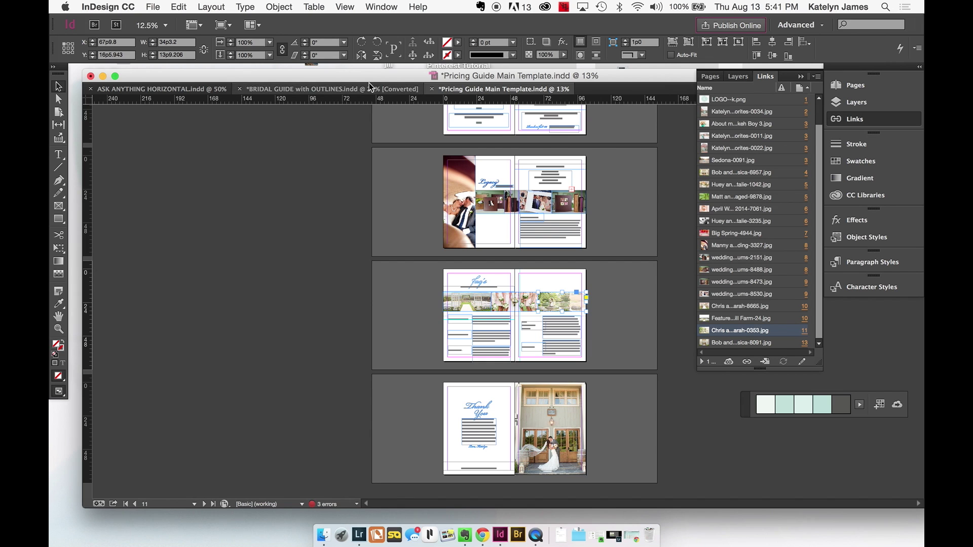
pyautogui.moveTo(382, 79); pyautogui.dragTo(355, 41)
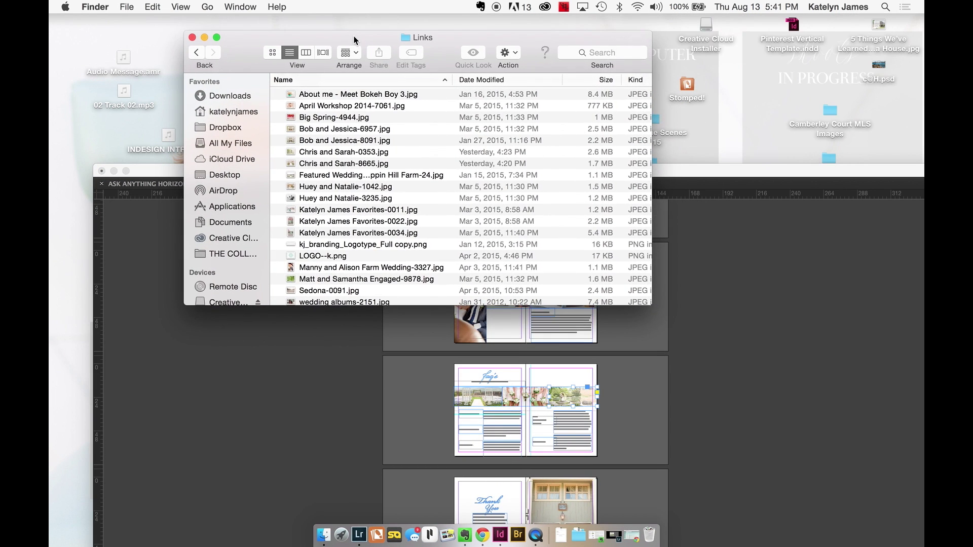
pyautogui.moveTo(674, 308); pyautogui.dragTo(923, 376)
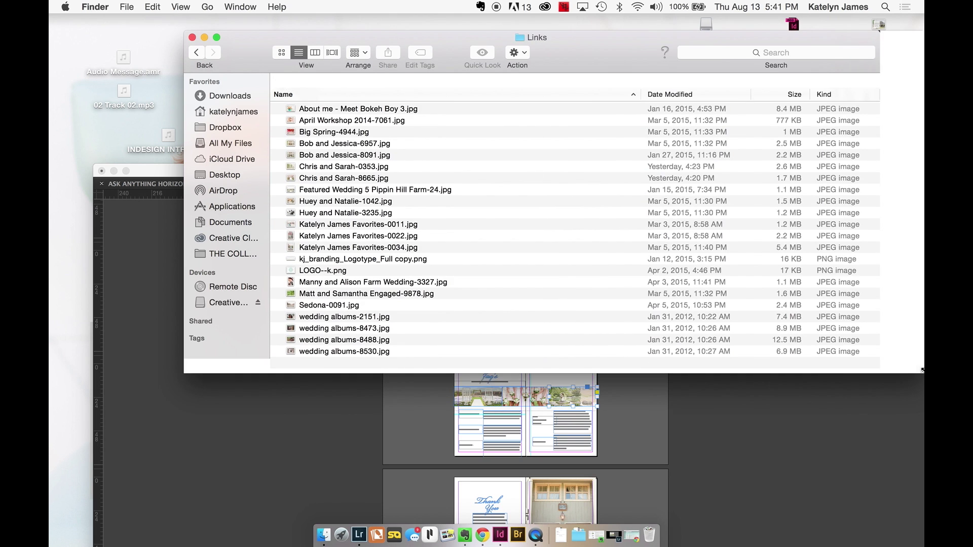
pyautogui.moveTo(629, 49); pyautogui.dragTo(567, 43)
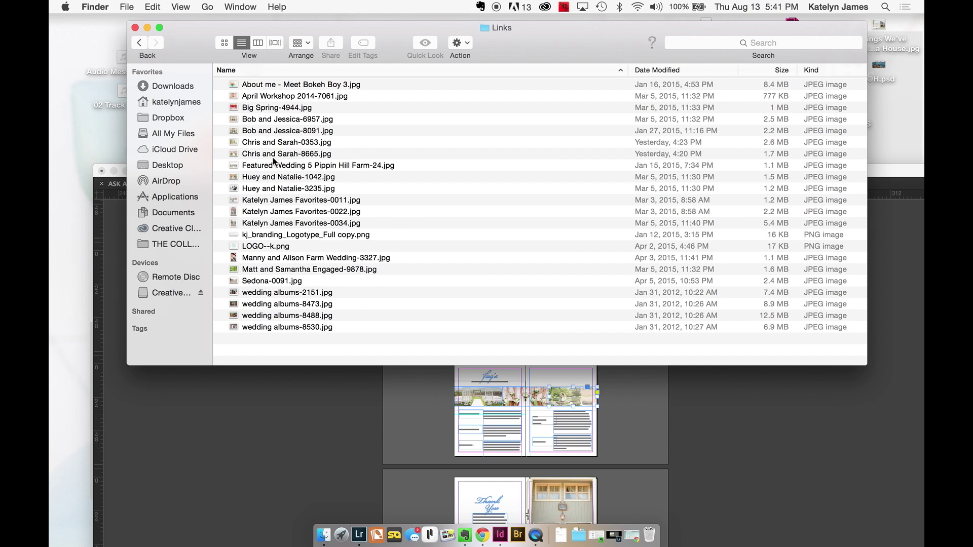
pyautogui.click(276, 143)
pyautogui.moveTo(286, 143); pyautogui.dragTo(172, 165)
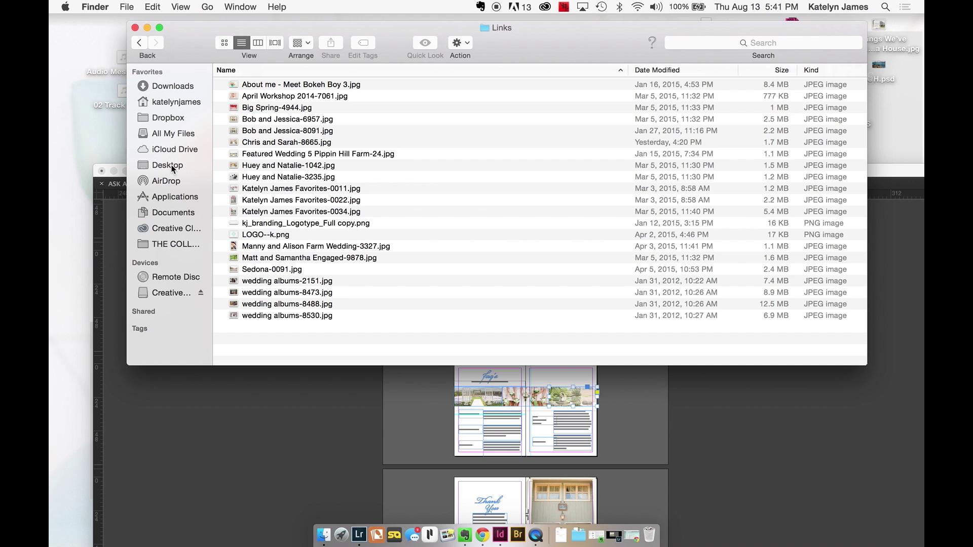
# - Switch back to InDesign and relink the missing pond photo on page 11 to the 0353 JPEG on the Desktop
pyautogui.click(286, 418)
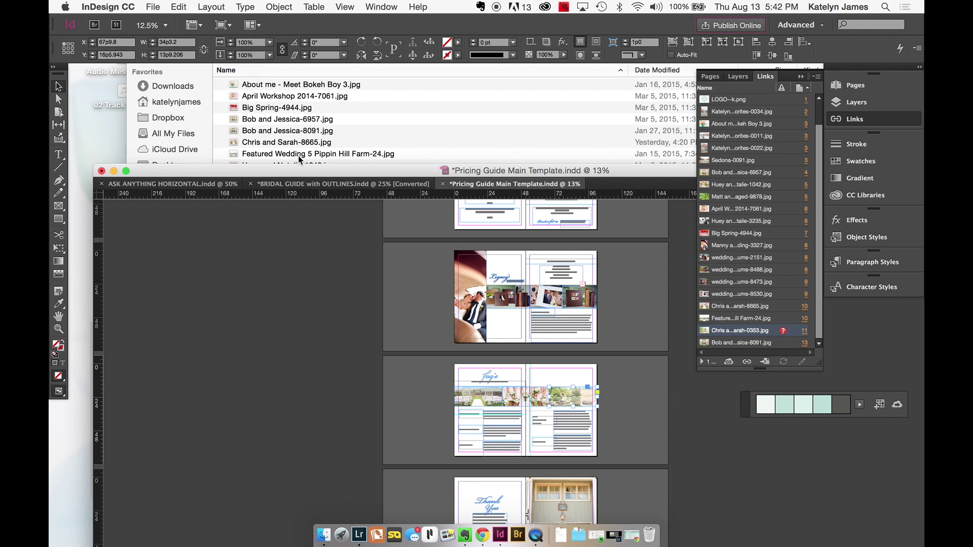
pyautogui.moveTo(479, 175); pyautogui.dragTo(448, 83)
pyautogui.press('super+equal')
pyautogui.press('super+equal')
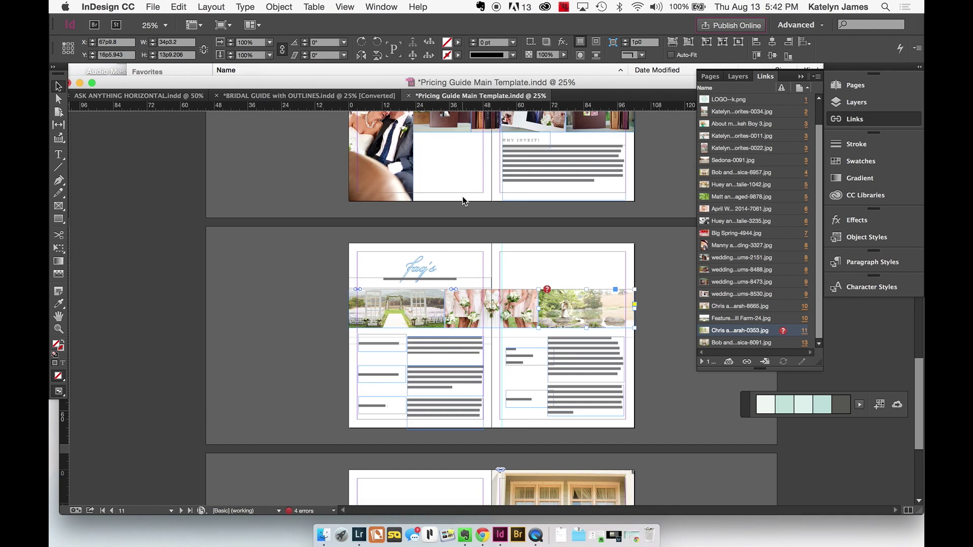
pyautogui.press('super+equal')
pyautogui.scroll(2, 452, 266)
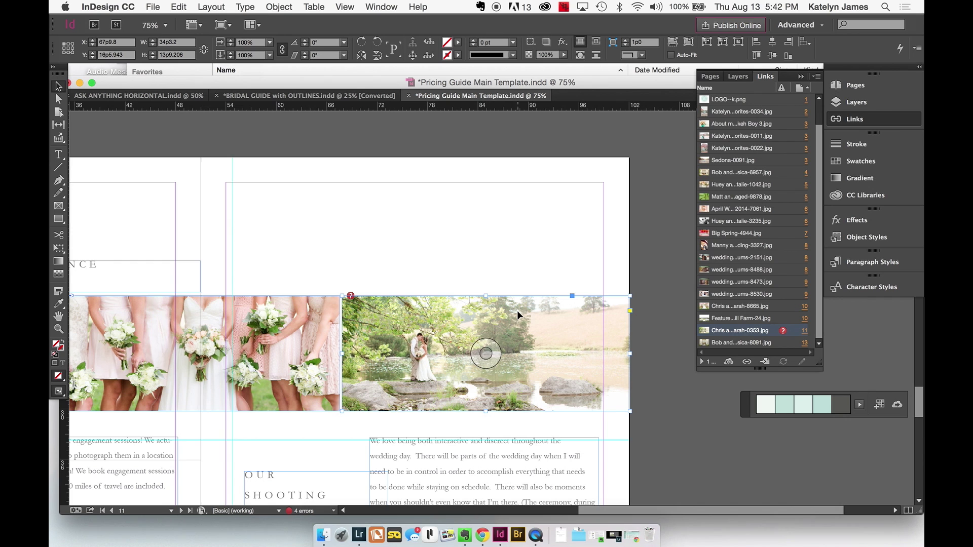
pyautogui.click(782, 330)
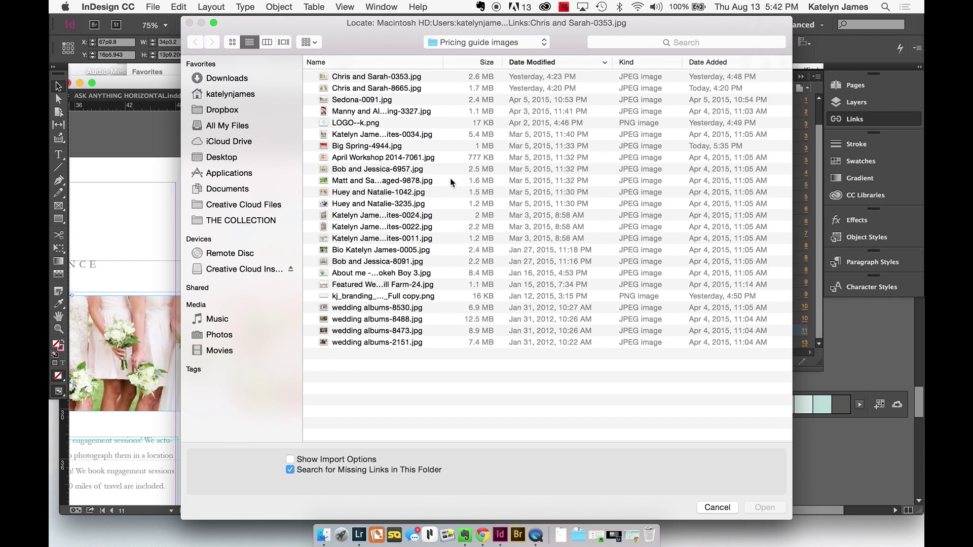
pyautogui.click(213, 157)
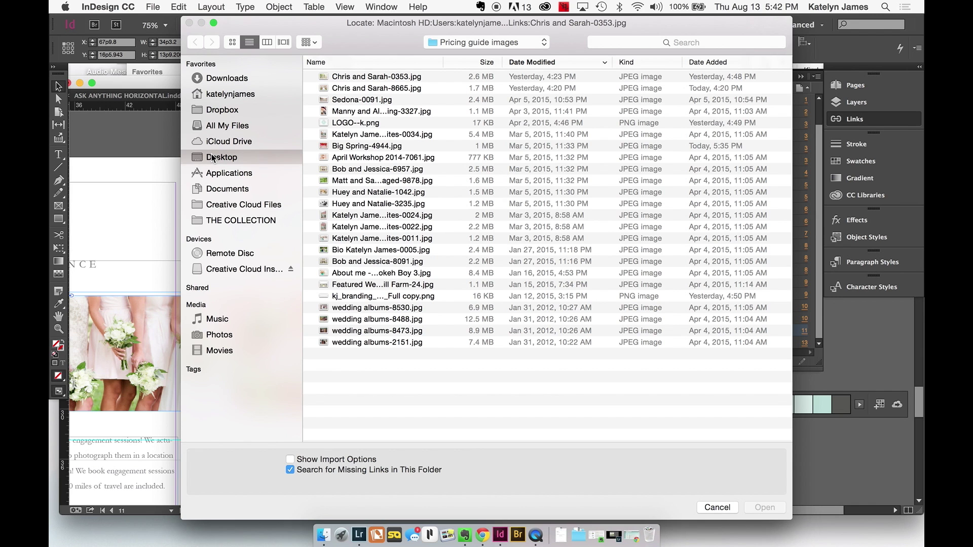
pyautogui.scroll(-1, 343, 147)
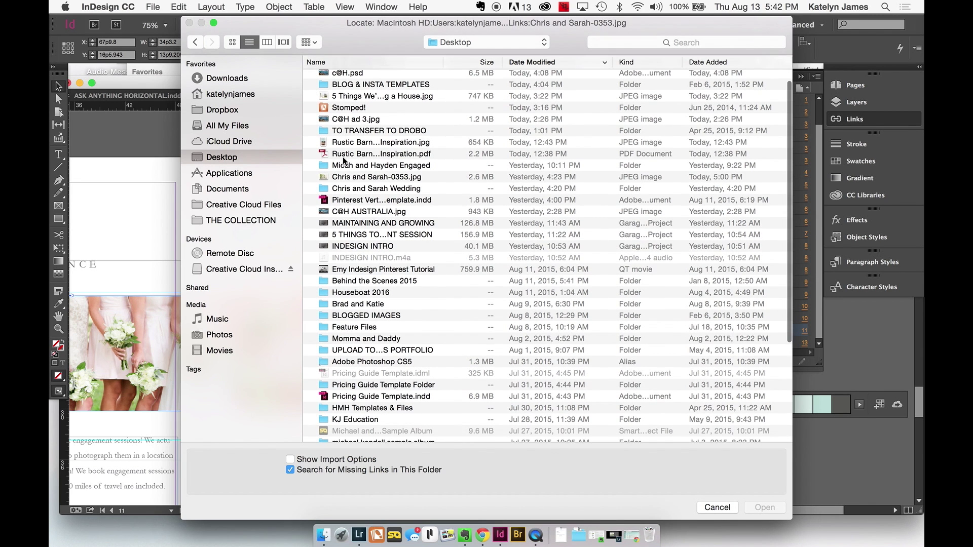
pyautogui.click(352, 179)
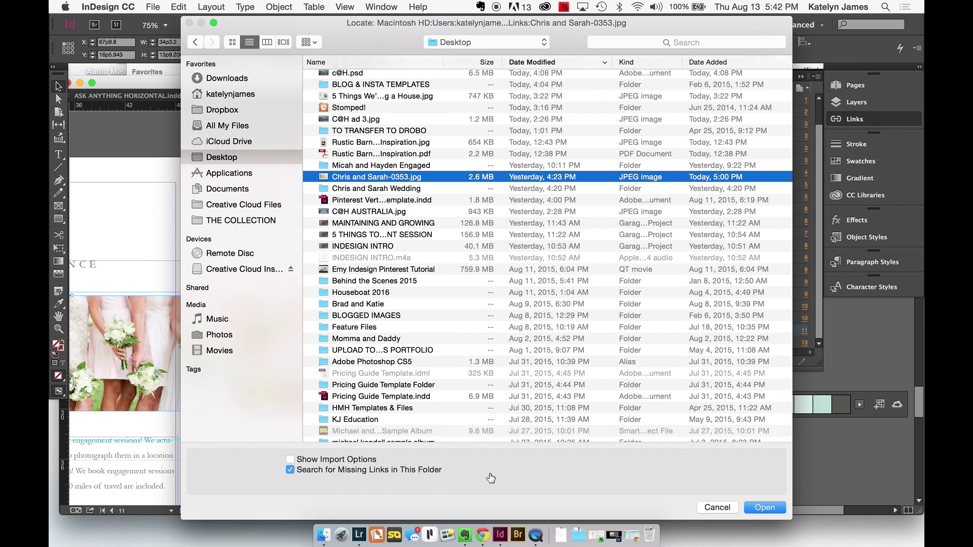
pyautogui.press('Return')
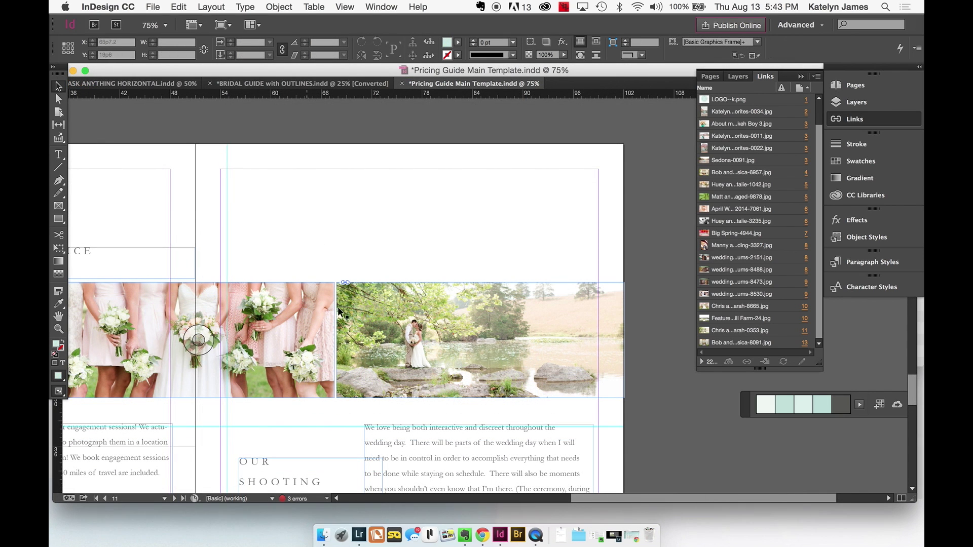
# - Examine the FAQ spread at 50% magnification and look back through the pricing guide to its cover at 25%
pyautogui.press('super+minus')
pyautogui.press('super+minus')
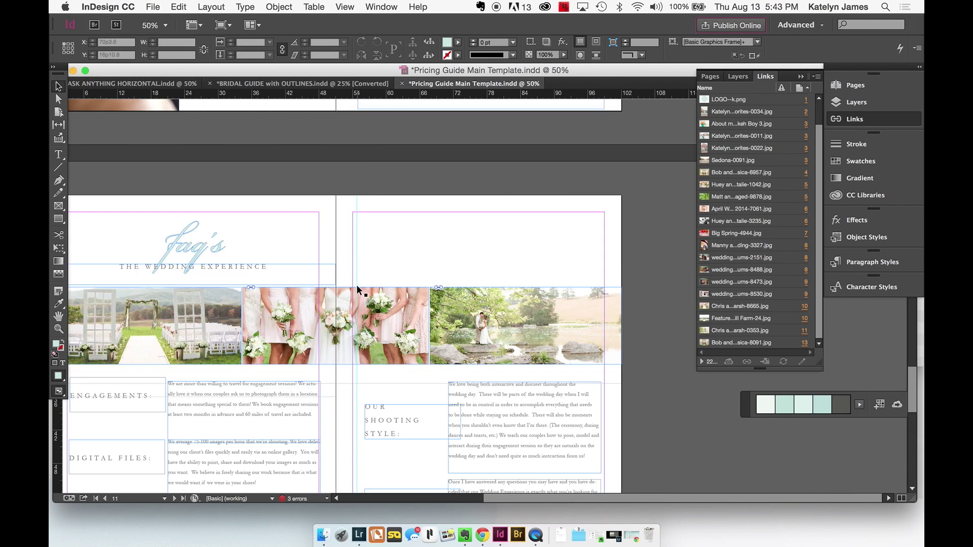
pyautogui.scroll(2, 356, 286)
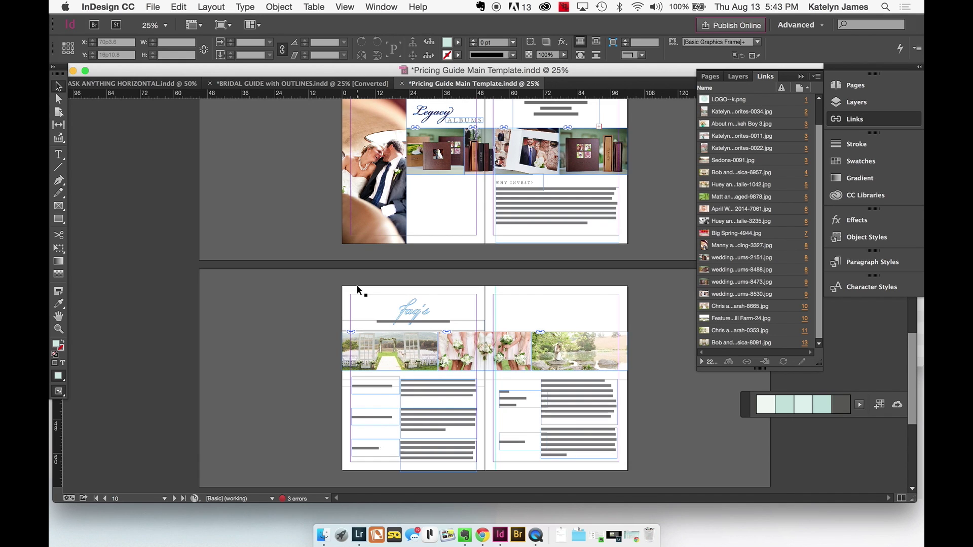
pyautogui.press('super+equal')
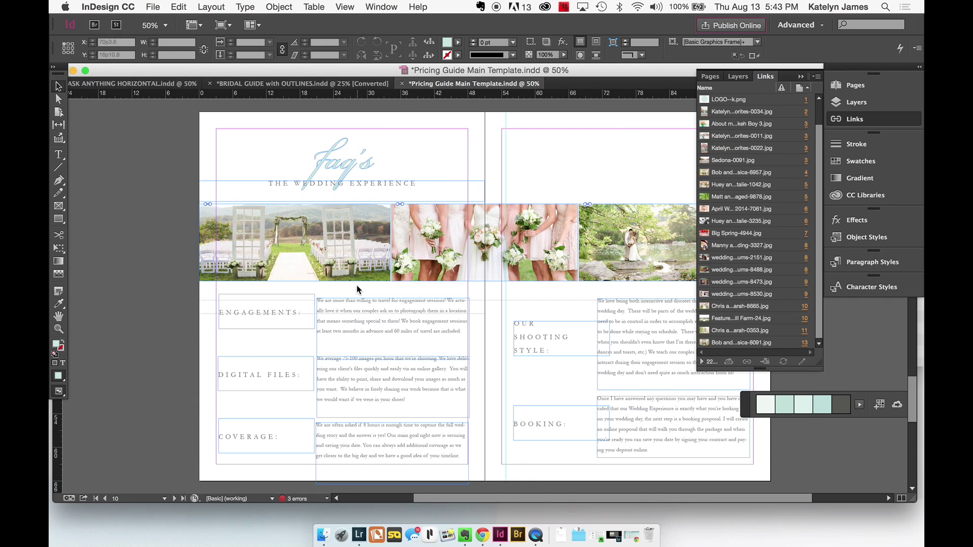
pyautogui.press('super+minus')
pyautogui.scroll(5, 357, 290)
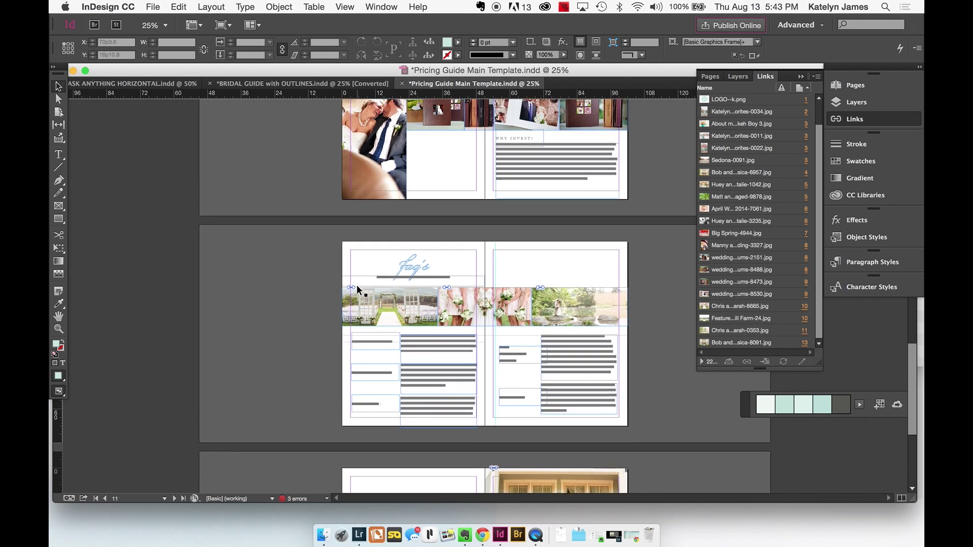
pyautogui.scroll(5, 357, 285)
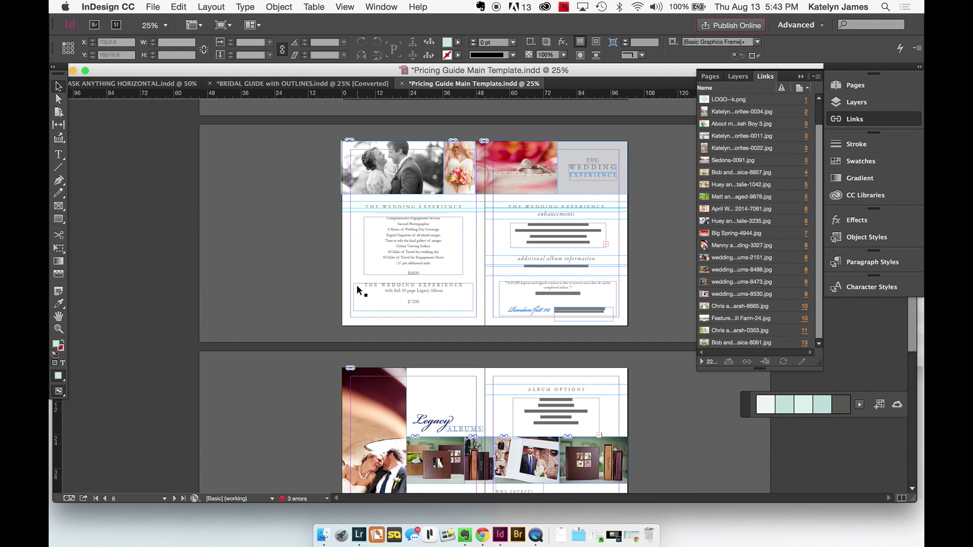
pyautogui.scroll(8, 357, 290)
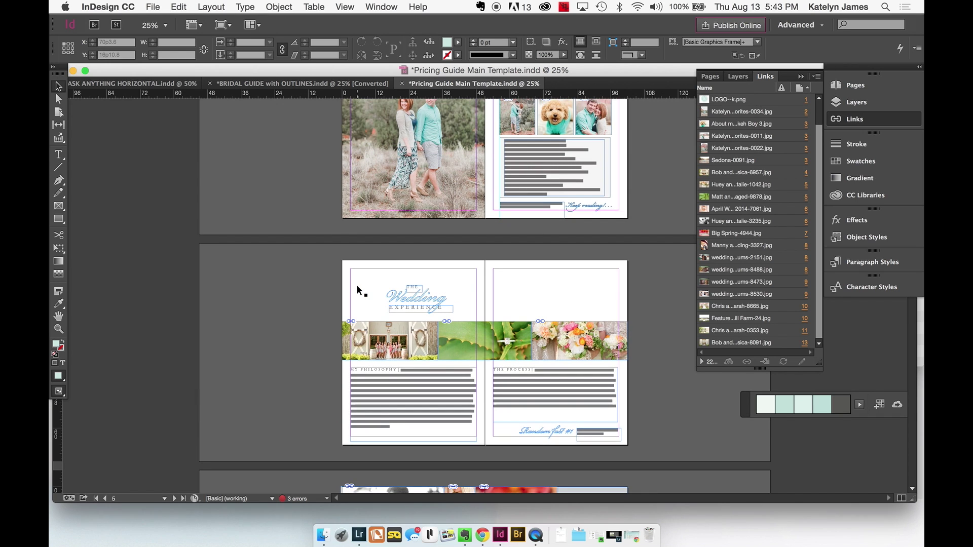
pyautogui.scroll(3, 361, 292)
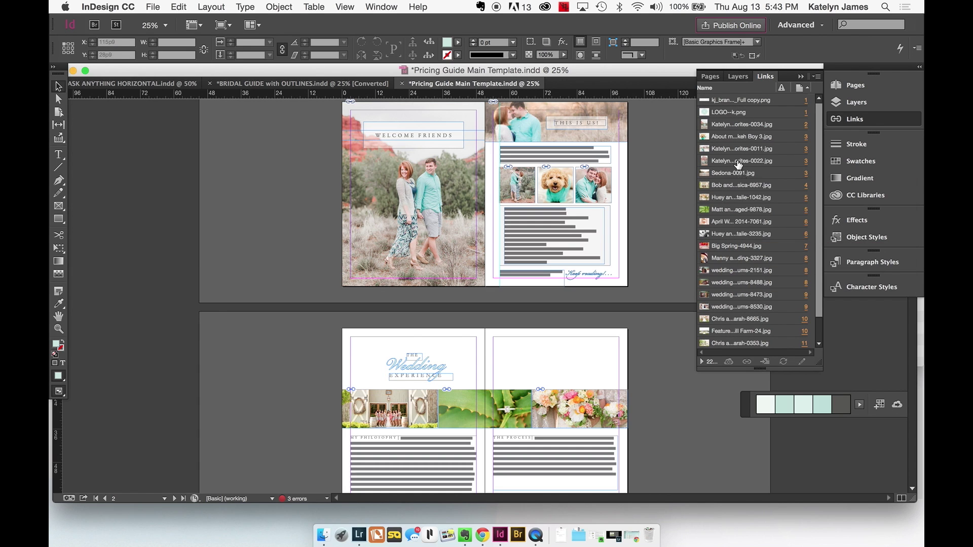
pyautogui.scroll(1, 740, 152)
pyautogui.scroll(9, 557, 177)
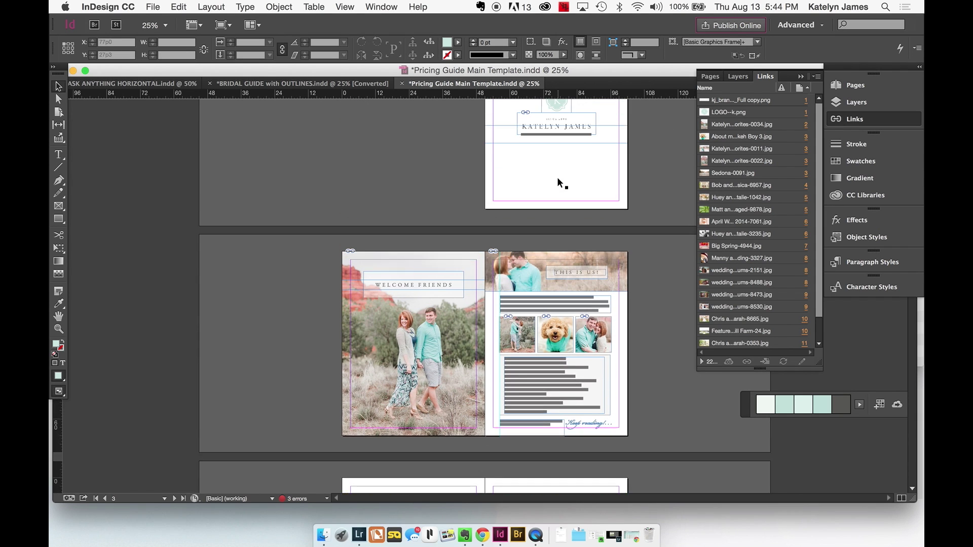
# - Pick the LOGO PNG among the pricing guide's linked files, then close the links list
pyautogui.click(731, 113)
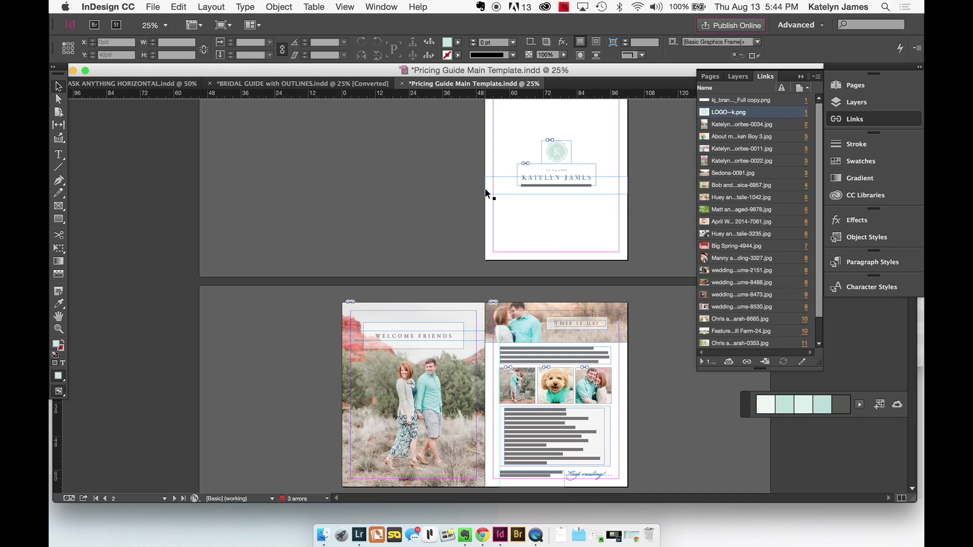
pyautogui.click(857, 123)
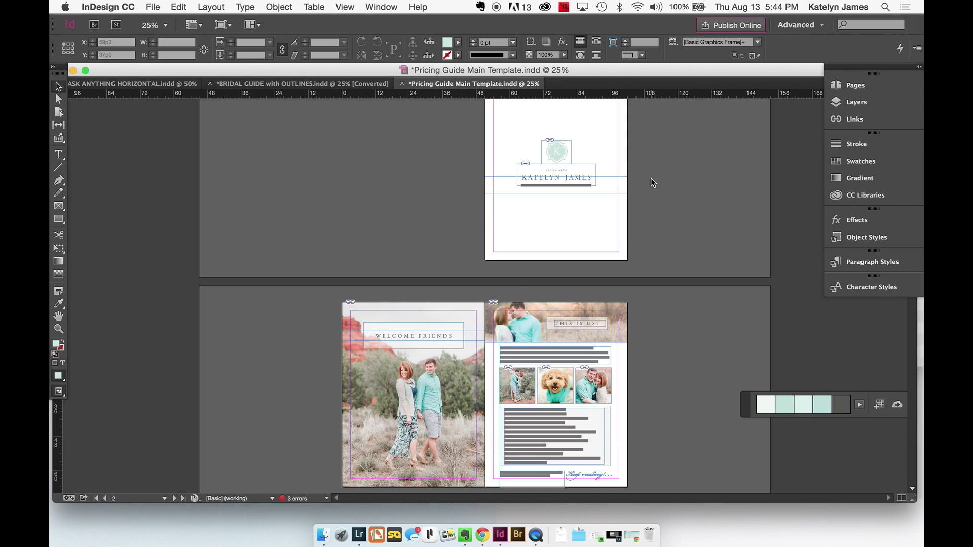
# - Set the stroke weight of the Welcome Friends text's surrounding box on page 2 to 10 pt
pyautogui.press('super+equal')
pyautogui.press('super+equal')
pyautogui.press('super+equal')
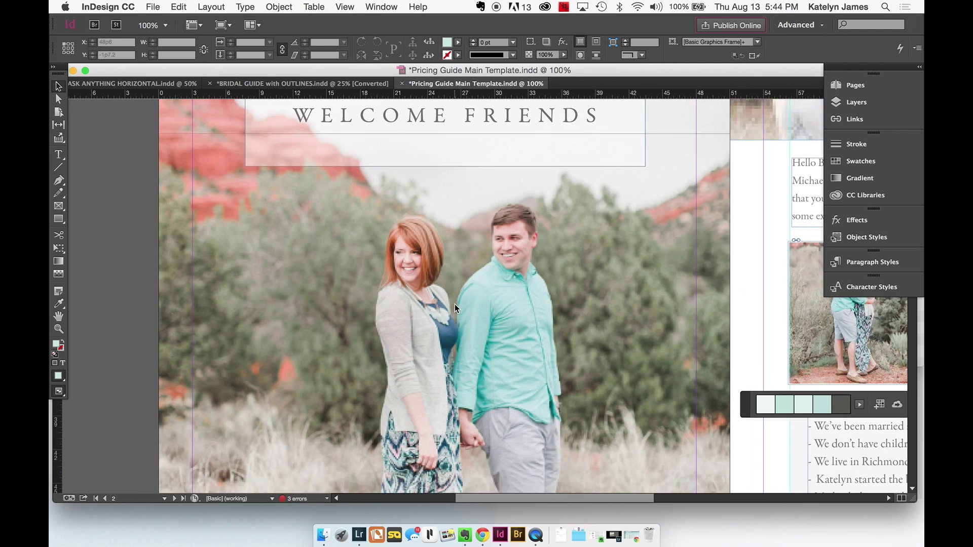
pyautogui.scroll(3, 455, 304)
pyautogui.click(451, 270)
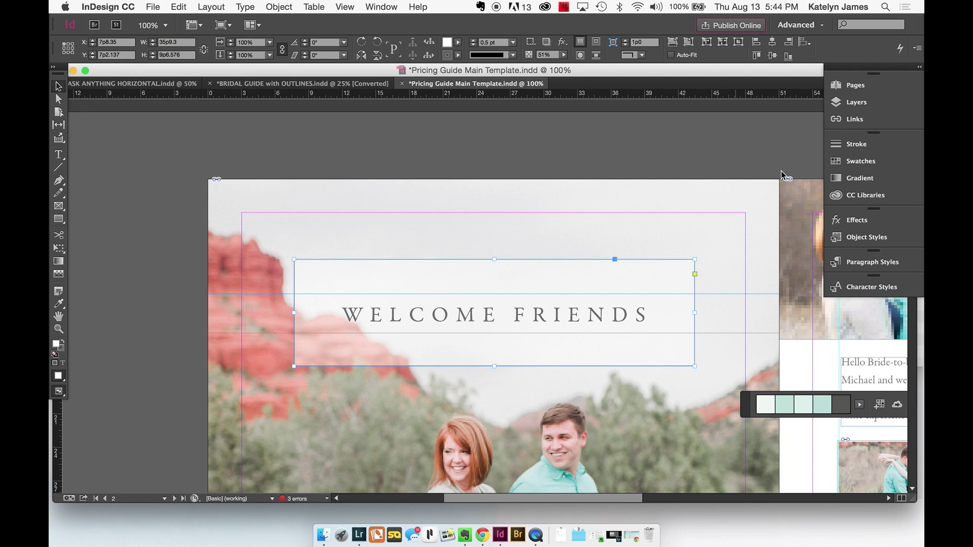
pyautogui.click(859, 145)
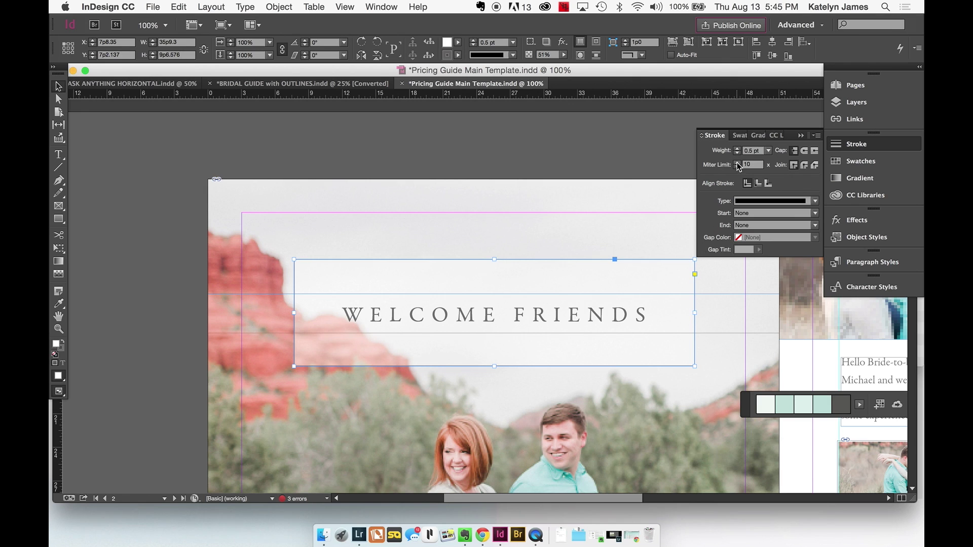
pyautogui.click(768, 151)
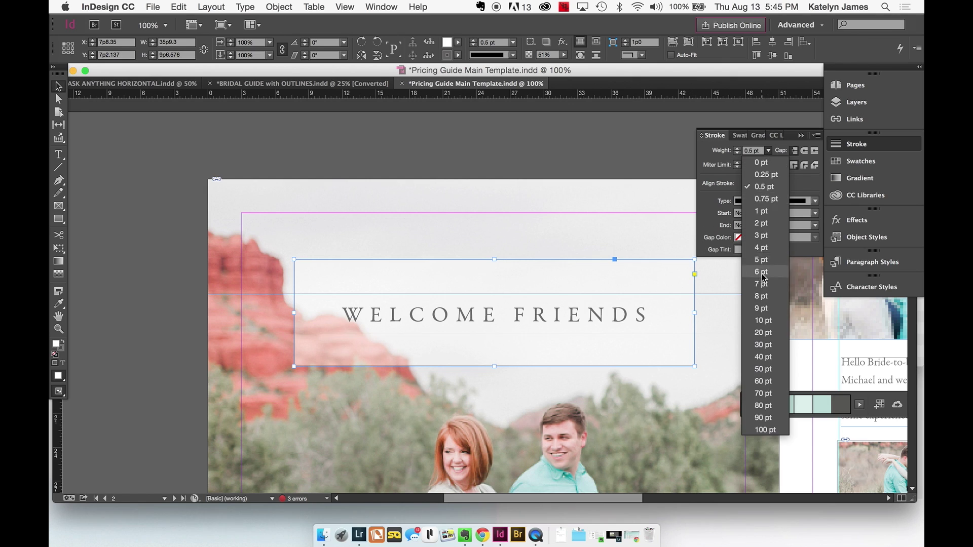
pyautogui.click(760, 320)
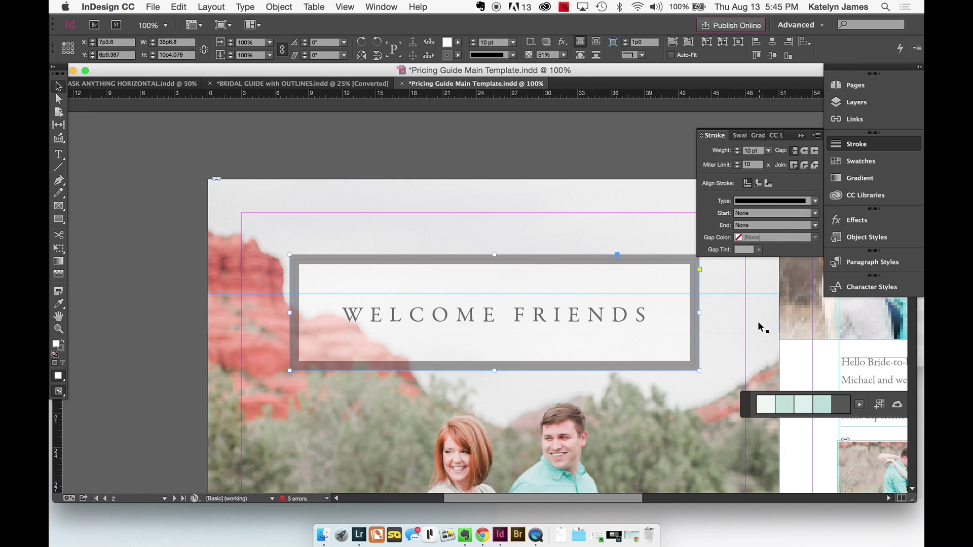
# - Return the Welcome Friends box's stroke weight to 0.5 pt and deselect the box
pyautogui.click(768, 150)
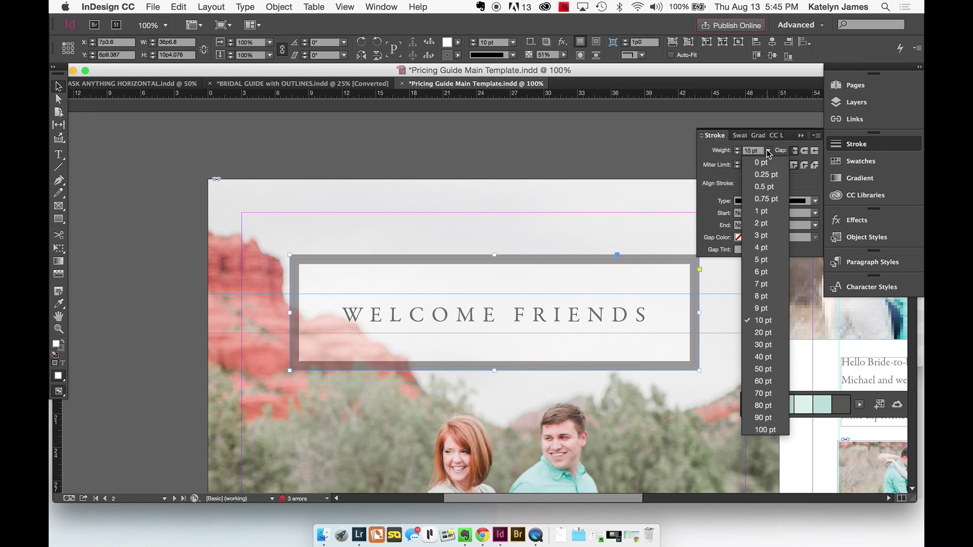
pyautogui.click(760, 187)
pyautogui.click(664, 225)
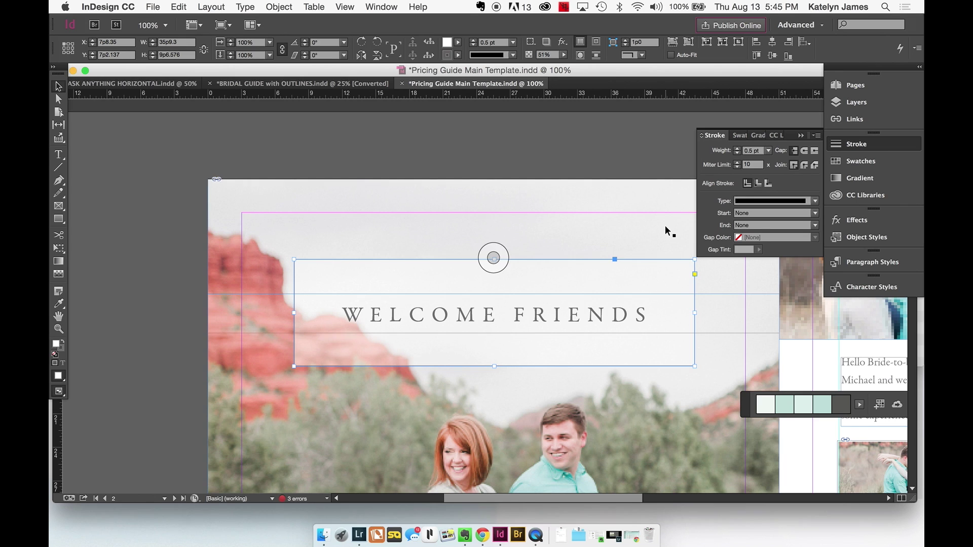
pyautogui.click(677, 272)
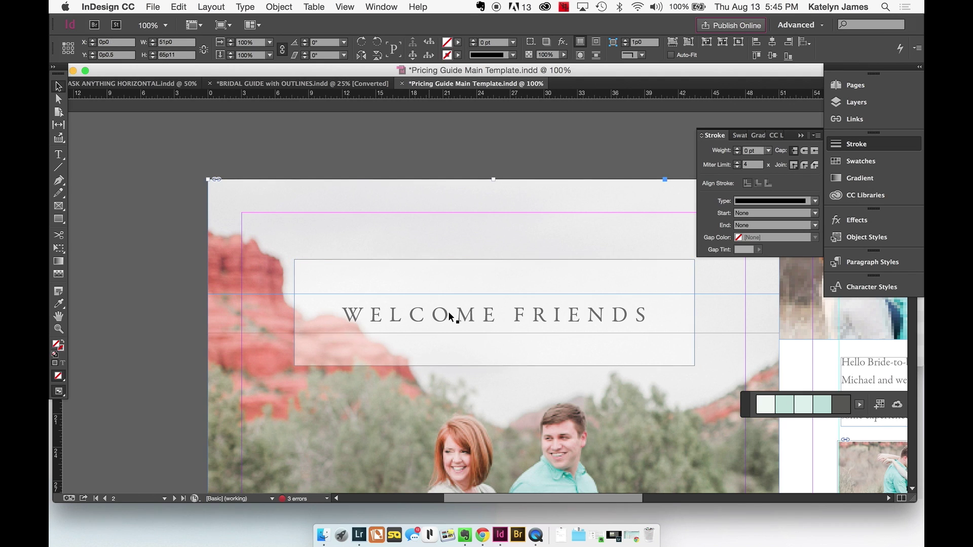
# - Select the whole Welcome Friends title text and look at its colour values in the Color Picker without changing them
pyautogui.tripleClick(473, 313)
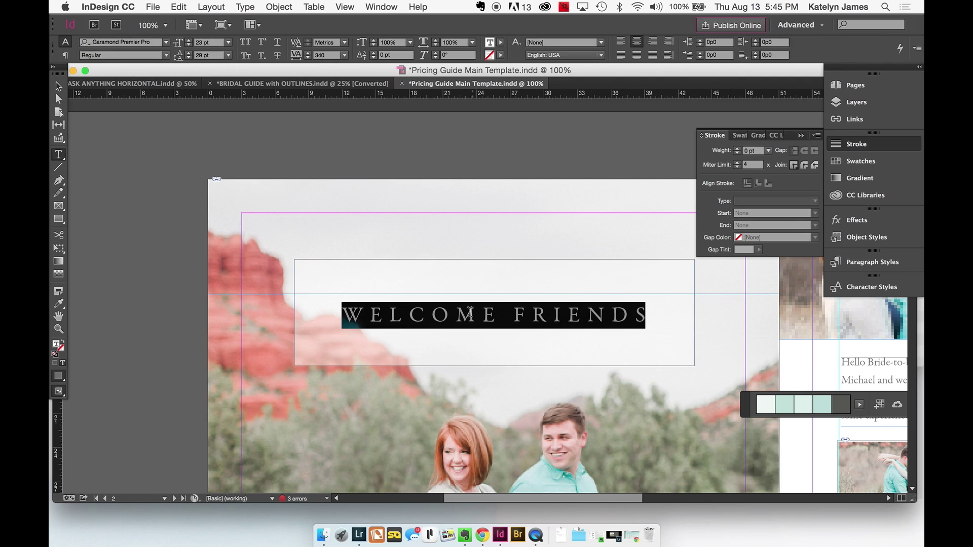
pyautogui.doubleClick(61, 350)
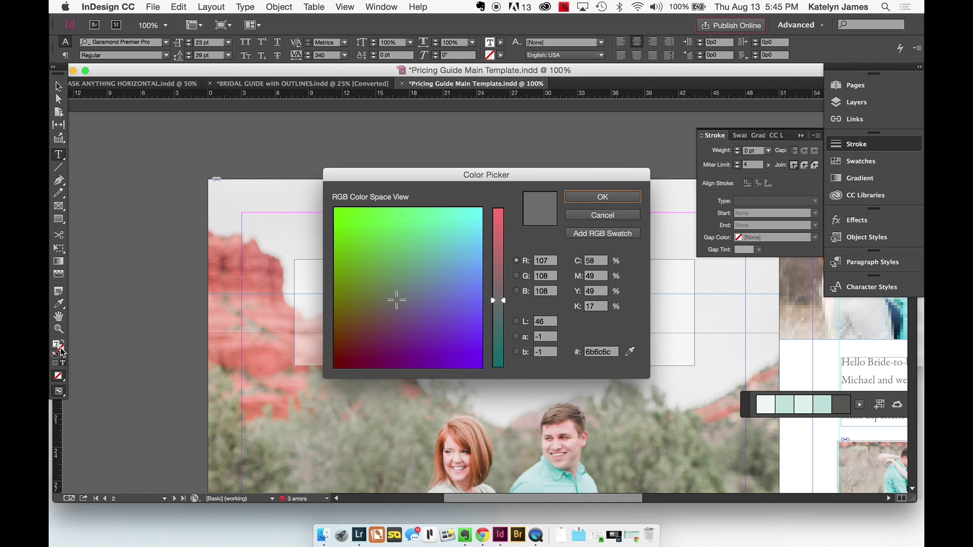
pyautogui.click(591, 214)
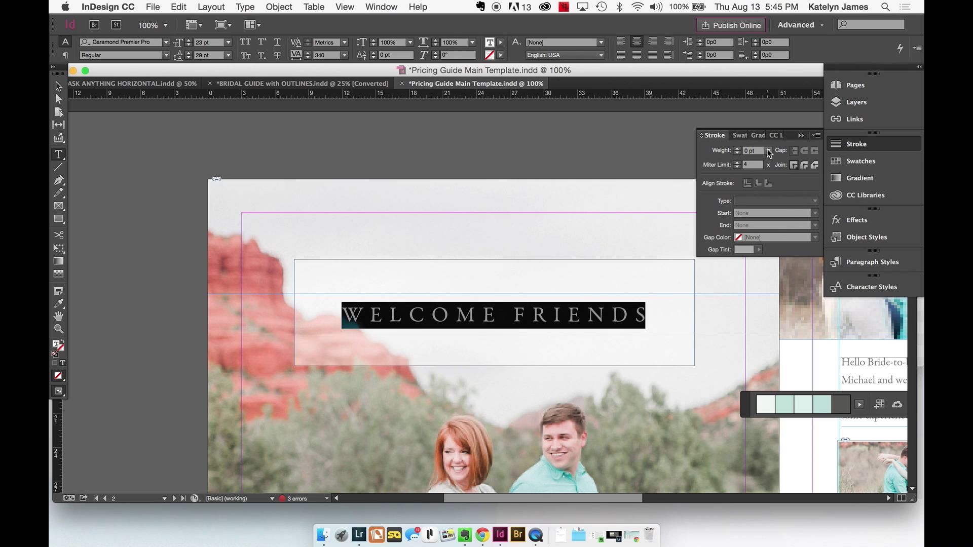
# - Try stroke weights of 10 pt and 0.5 pt on the Welcome Friends title text
pyautogui.click(766, 151)
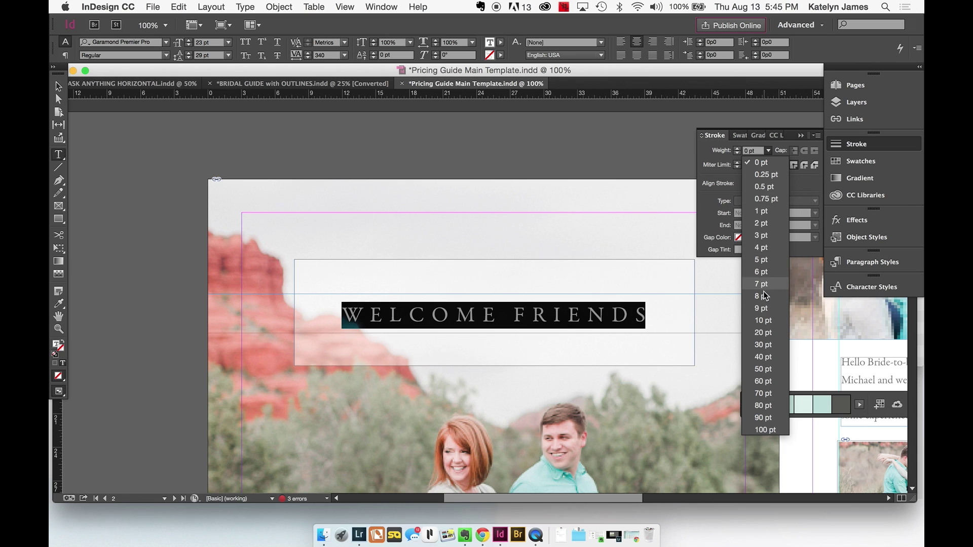
pyautogui.click(765, 319)
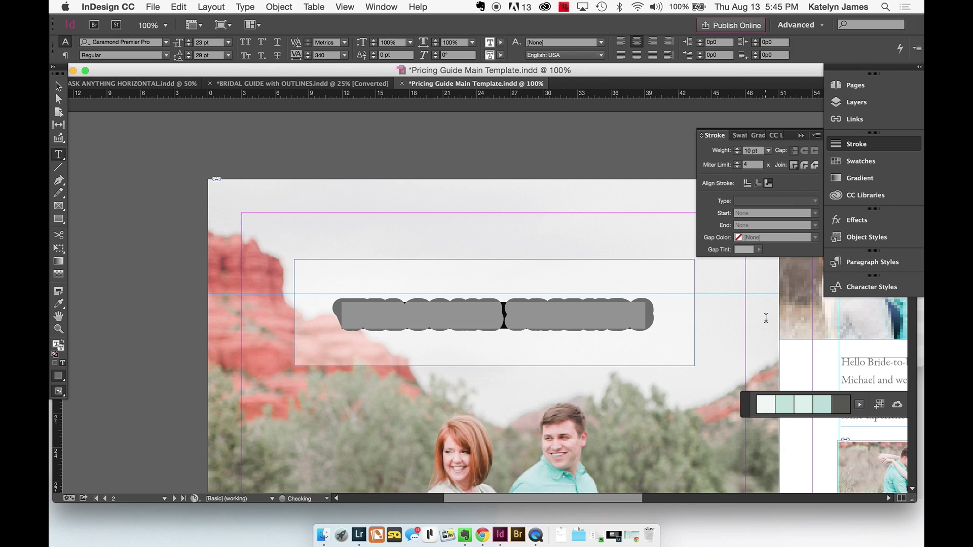
pyautogui.click(769, 151)
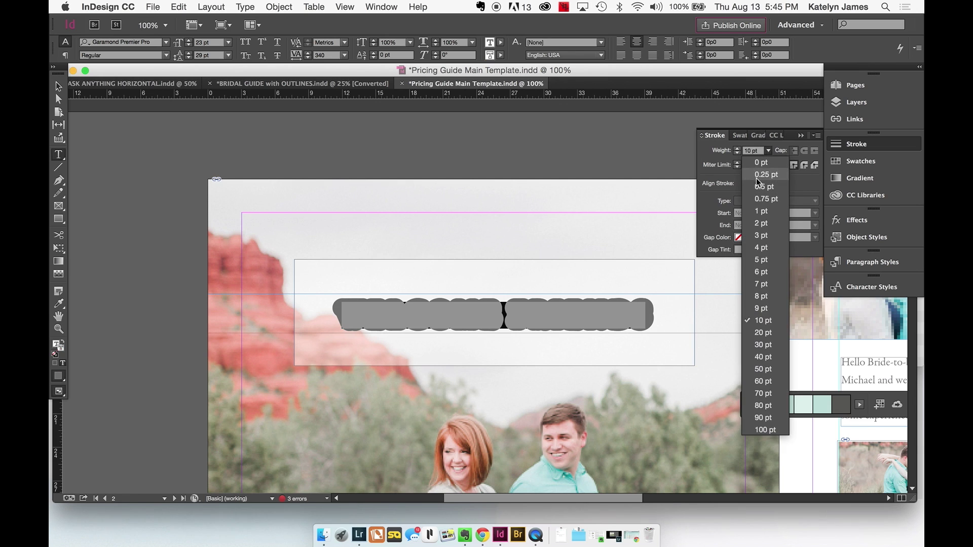
pyautogui.click(758, 183)
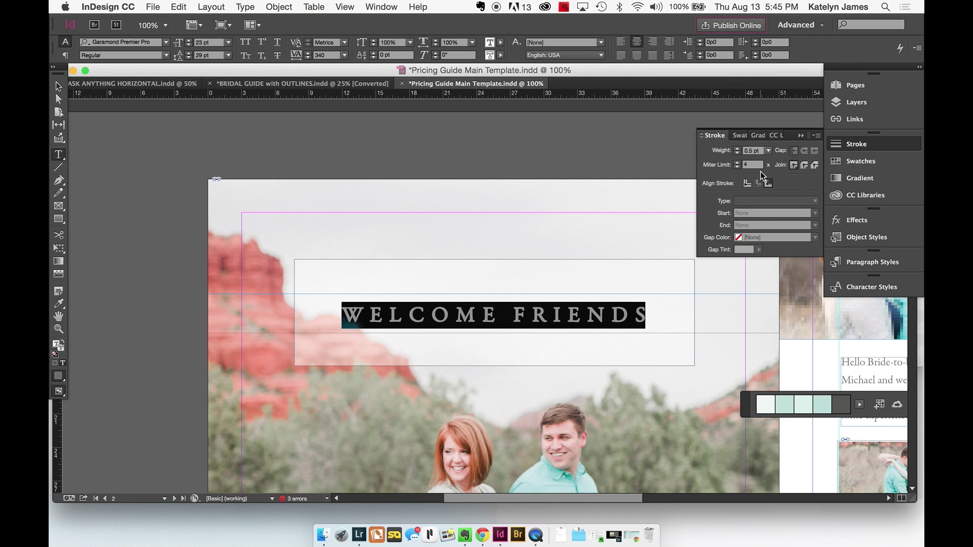
# - Set the title text's stroke weight to 0 pt and reset the text to the default fill and stroke colours
pyautogui.click(768, 151)
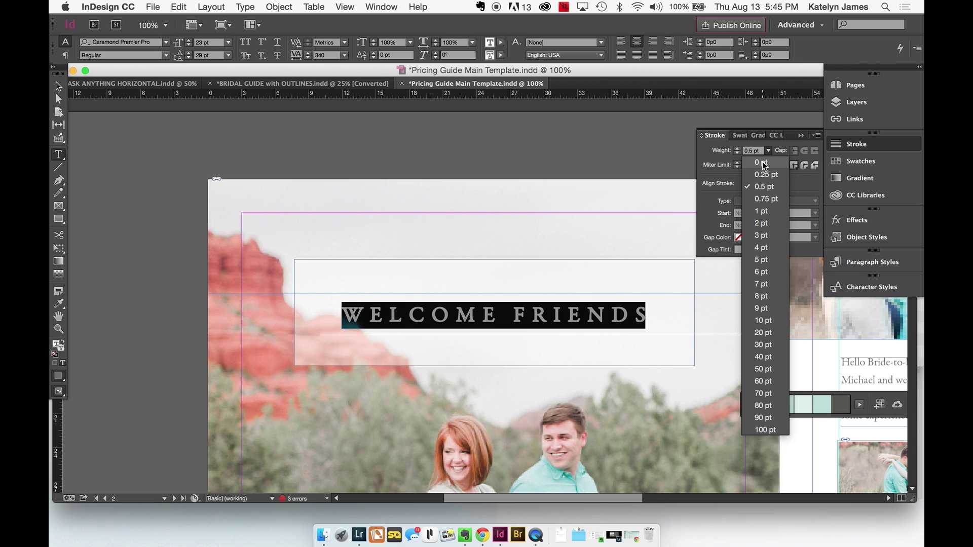
pyautogui.click(761, 163)
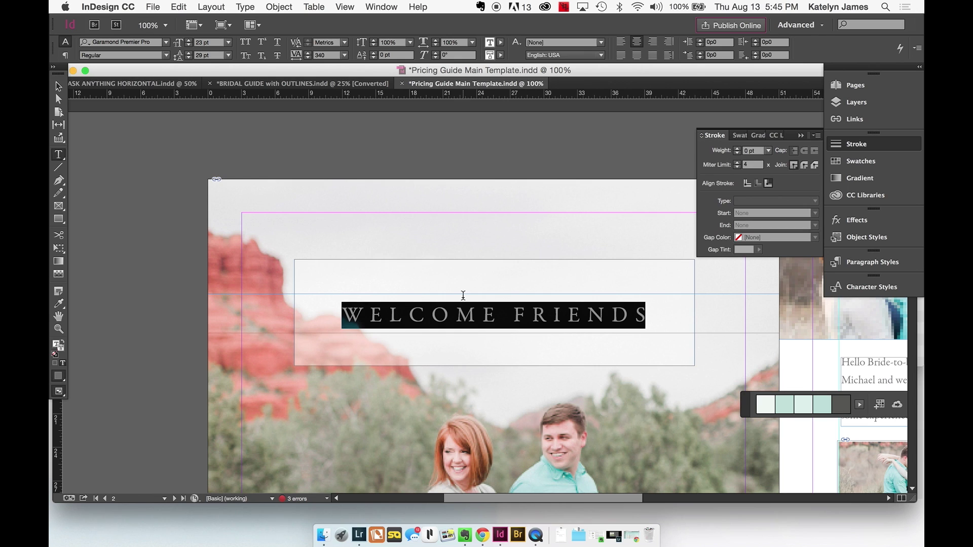
pyautogui.click(56, 357)
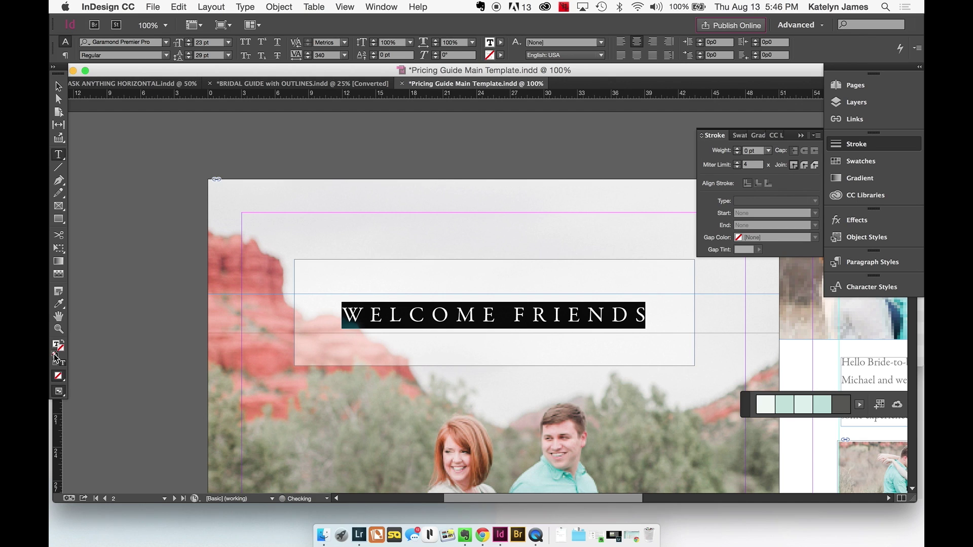
pyautogui.click(336, 322)
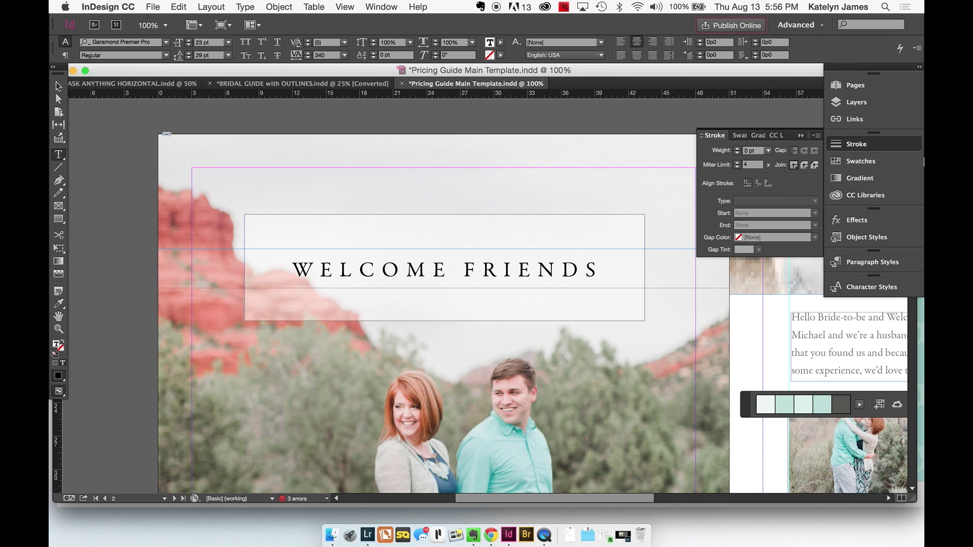
# - Apply the KJ Brand swatch R=107 G=108 B=108 copy as the fill of the Welcome Friends title text
pyautogui.click(858, 146)
pyautogui.click(863, 162)
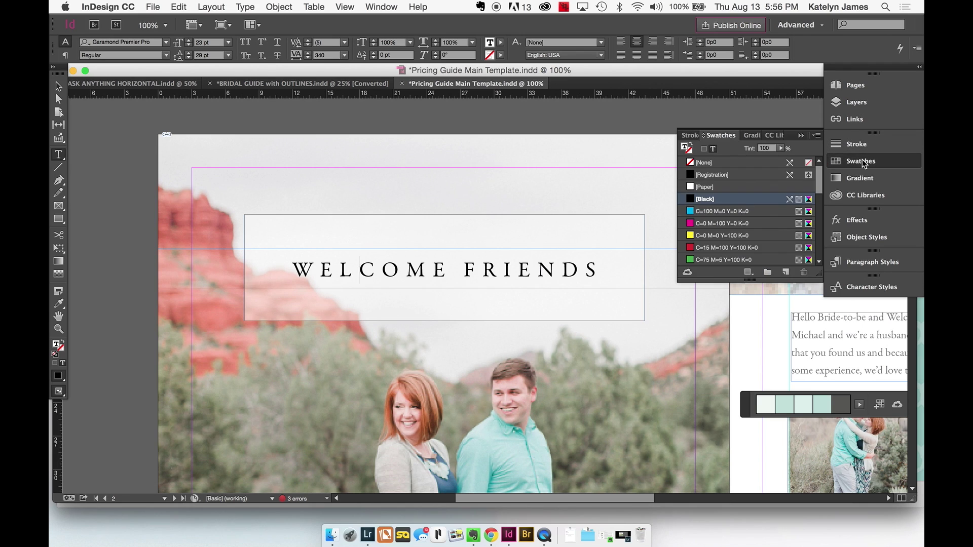
pyautogui.tripleClick(431, 271)
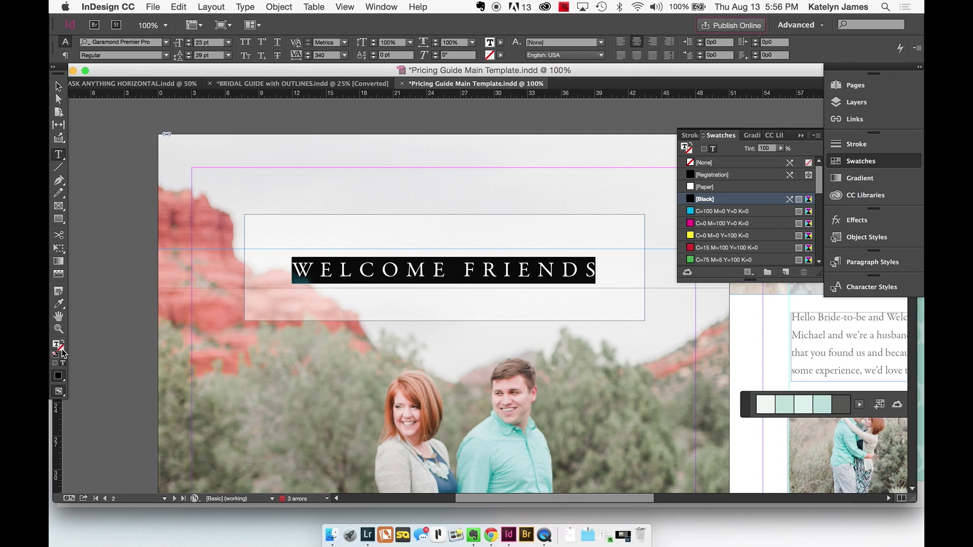
pyautogui.click(60, 347)
pyautogui.scroll(-10, 731, 228)
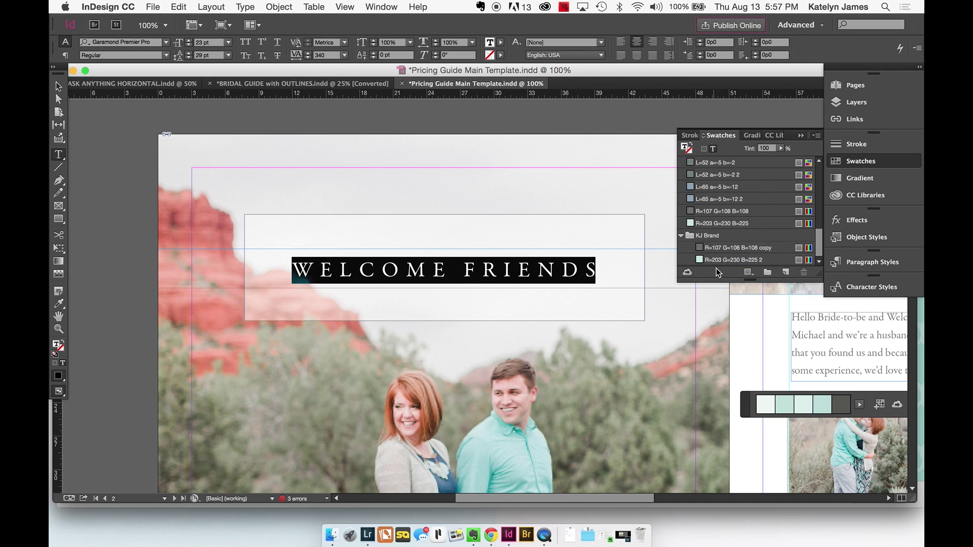
pyautogui.click(733, 248)
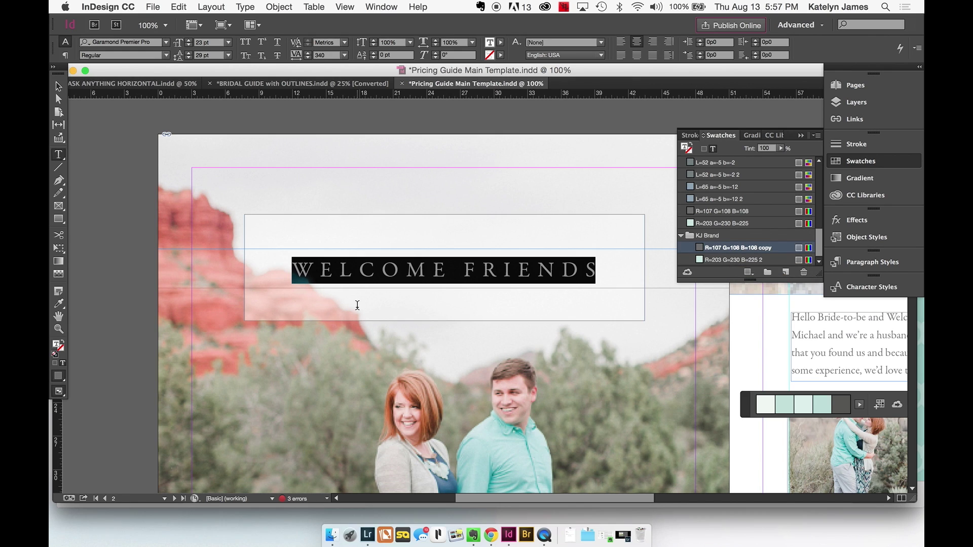
pyautogui.click(281, 271)
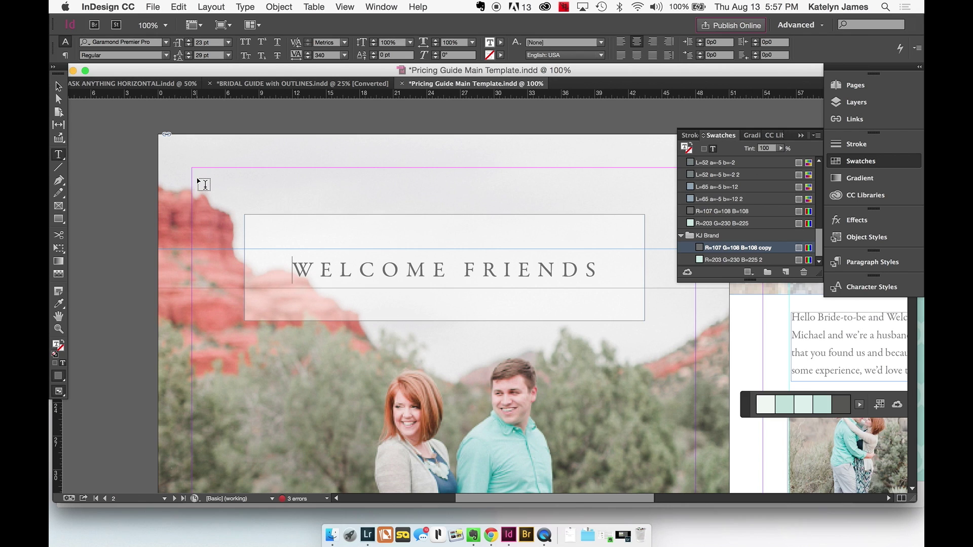
# - Recolour the whole Welcome Friends title text with the KJ Brand swatch R=203 G=230 B=225 2
pyautogui.press('super+minus')
pyautogui.press('super+minus')
pyautogui.hscroll(4, 244, 223)
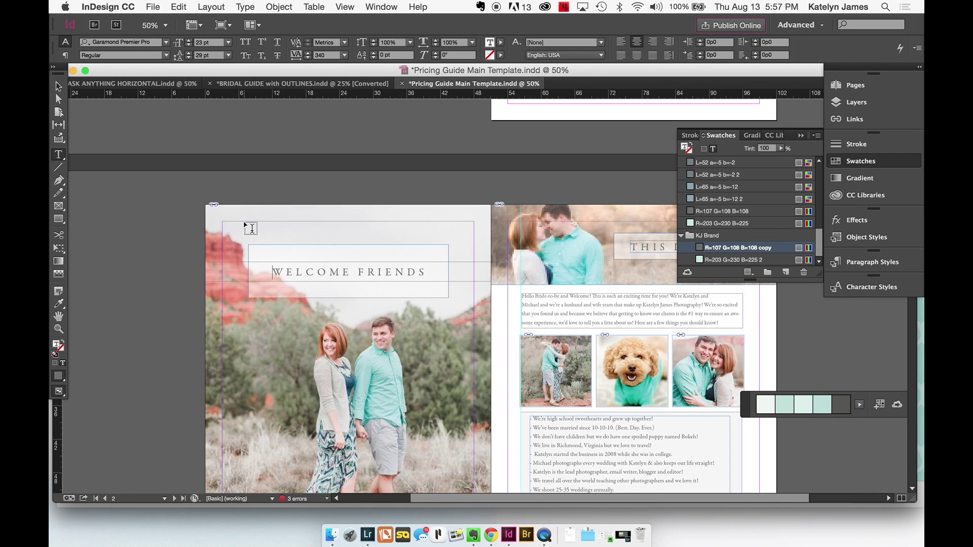
pyautogui.press('super+equal')
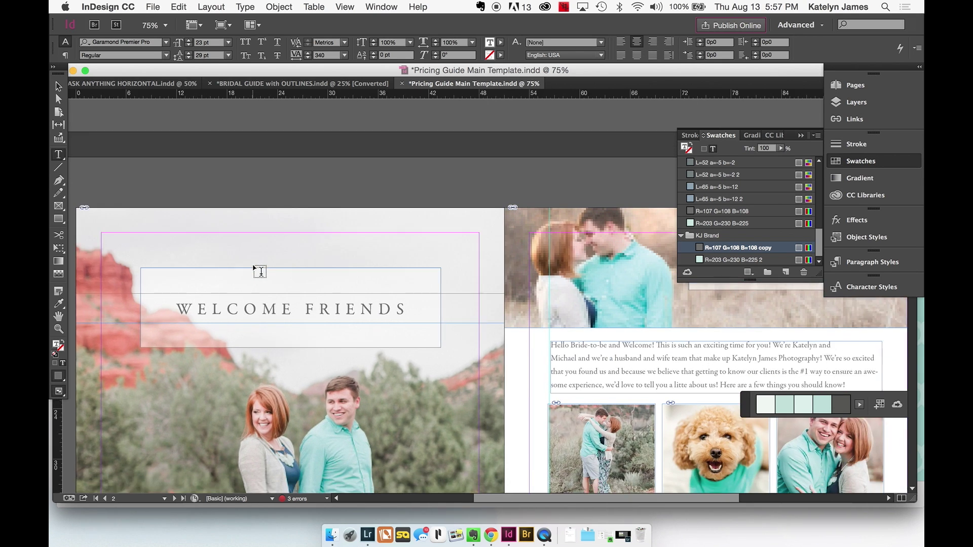
pyautogui.scroll(-2, 304, 261)
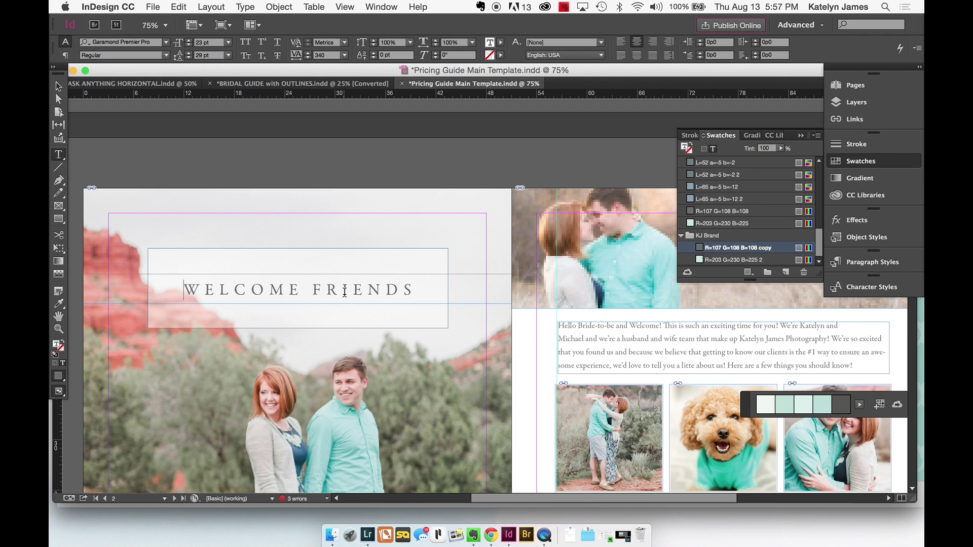
pyautogui.tripleClick(344, 292)
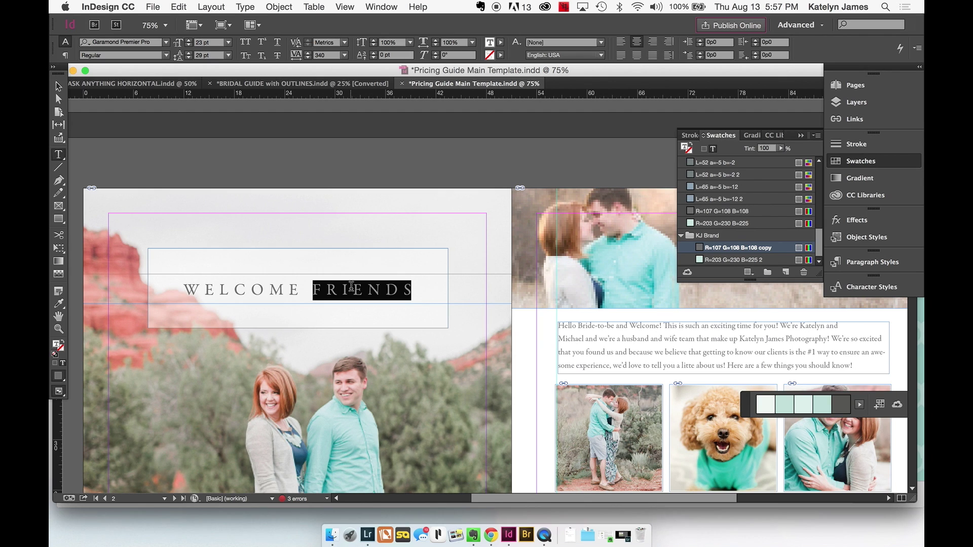
pyautogui.click(714, 260)
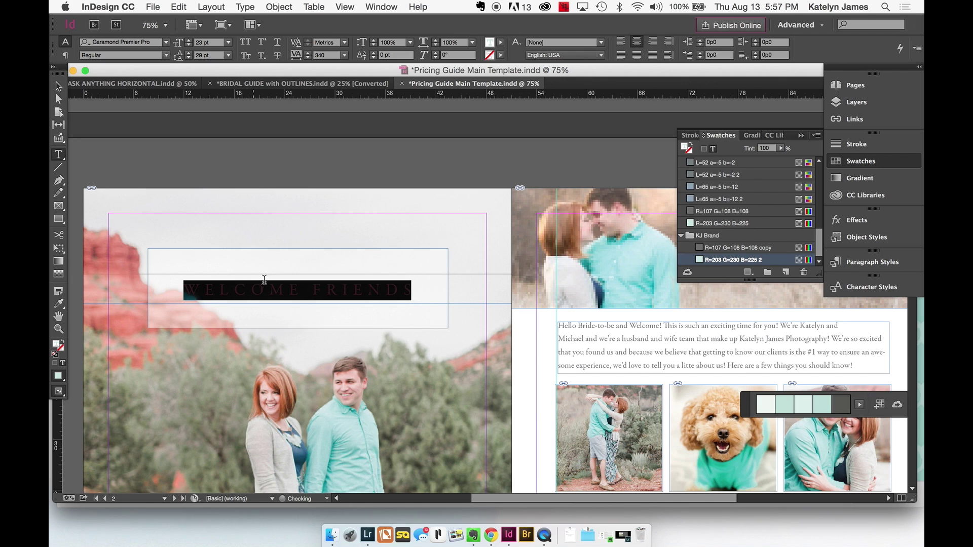
pyautogui.click(288, 275)
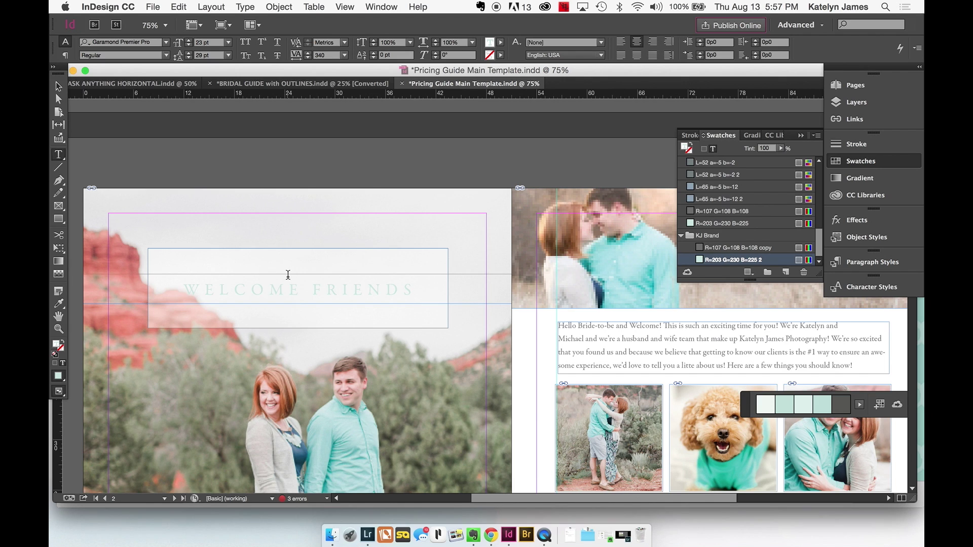
# - Undo the title's last colour change, deselect the text with the Selection tool and close the swatches list
pyautogui.press('super+z')
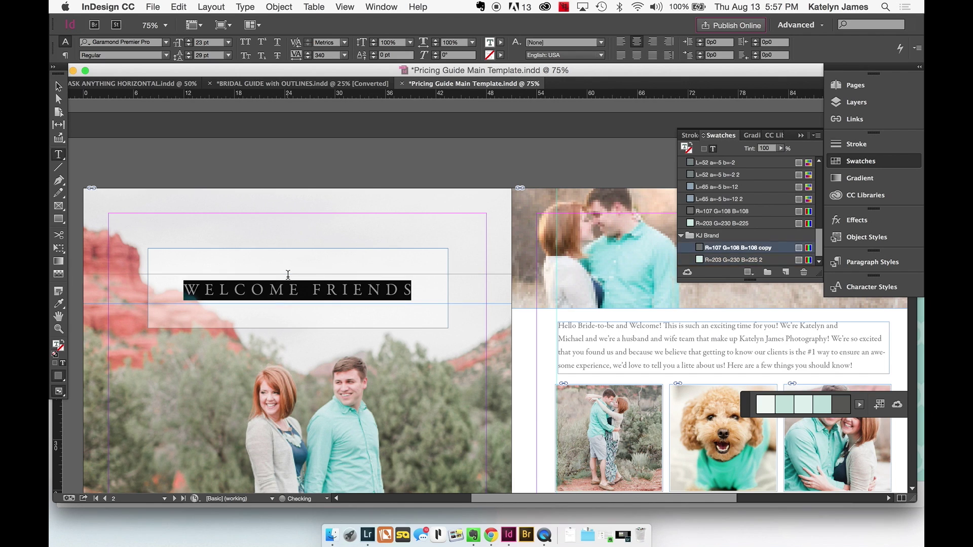
pyautogui.click(59, 86)
pyautogui.click(170, 153)
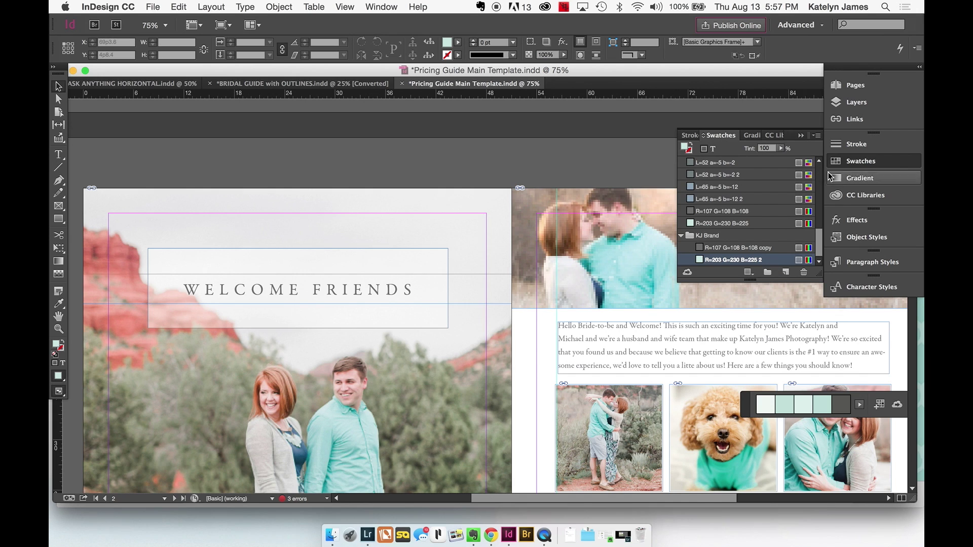
pyautogui.click(856, 162)
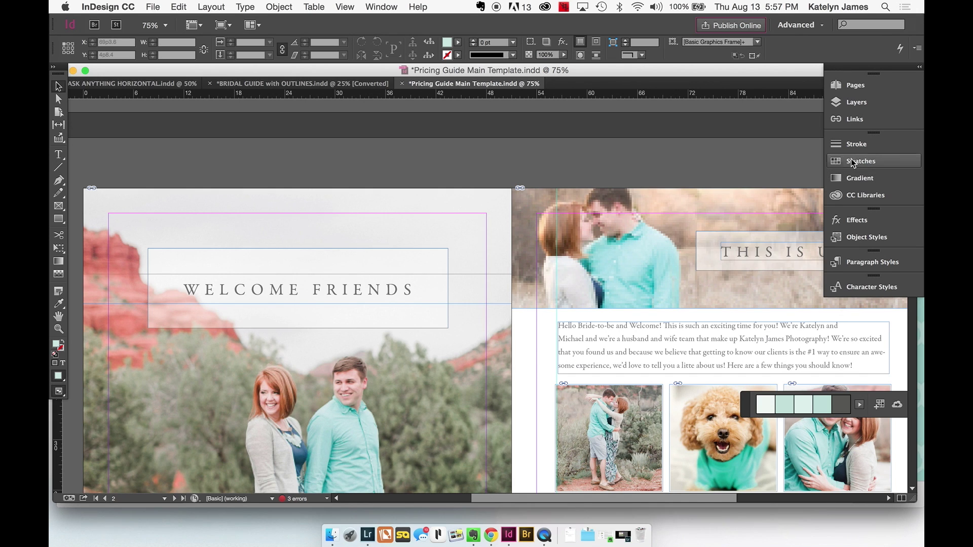
# - Check the hex colour code of the Welcome Friends title's fill in the Color Picker and cancel without changing it
pyautogui.tripleClick(208, 289)
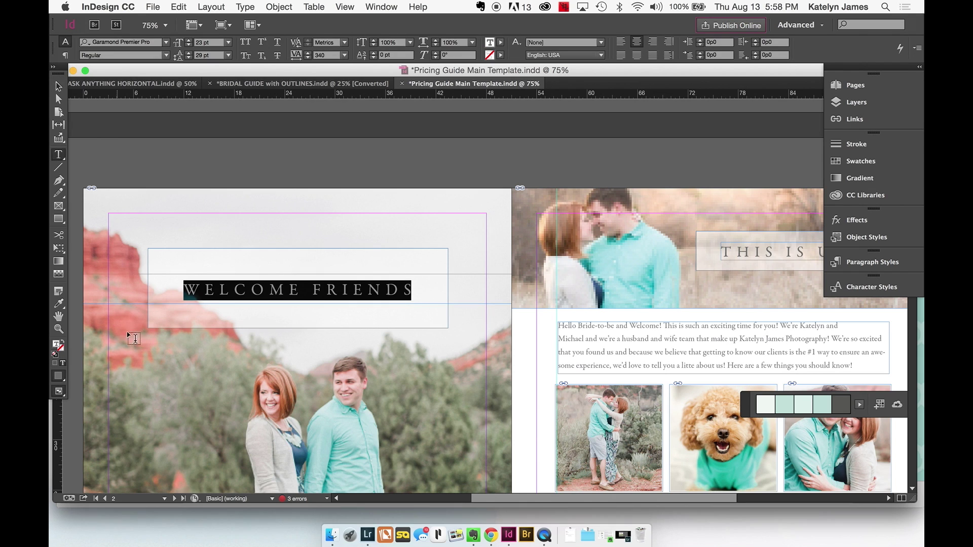
pyautogui.doubleClick(58, 348)
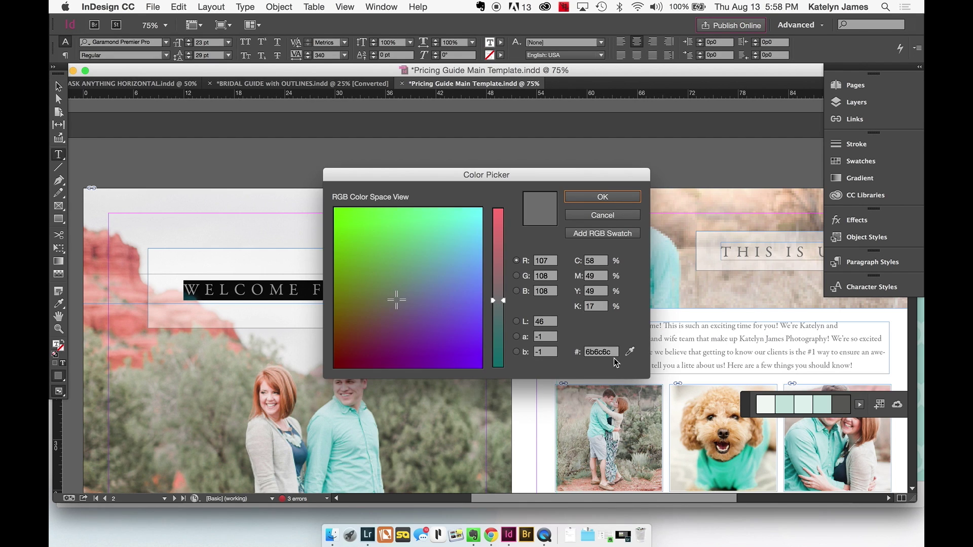
pyautogui.doubleClick(585, 353)
pyautogui.click(602, 216)
# - Show the linked images list, stretch the translucent box behind the This Is Us! title to about 6p10.8 tall, and undo it
pyautogui.hscroll(4, 460, 210)
pyautogui.scroll(2, 460, 210)
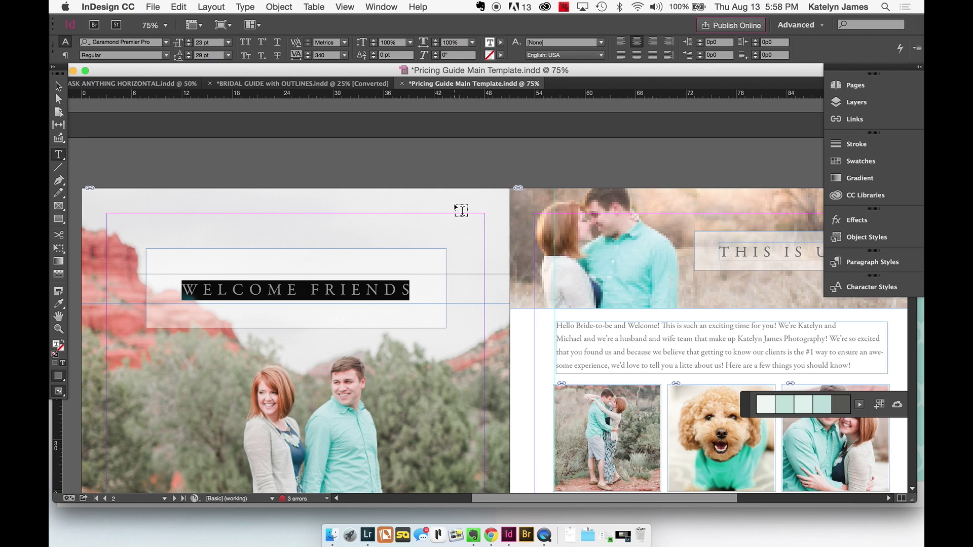
pyautogui.hscroll(7, 460, 210)
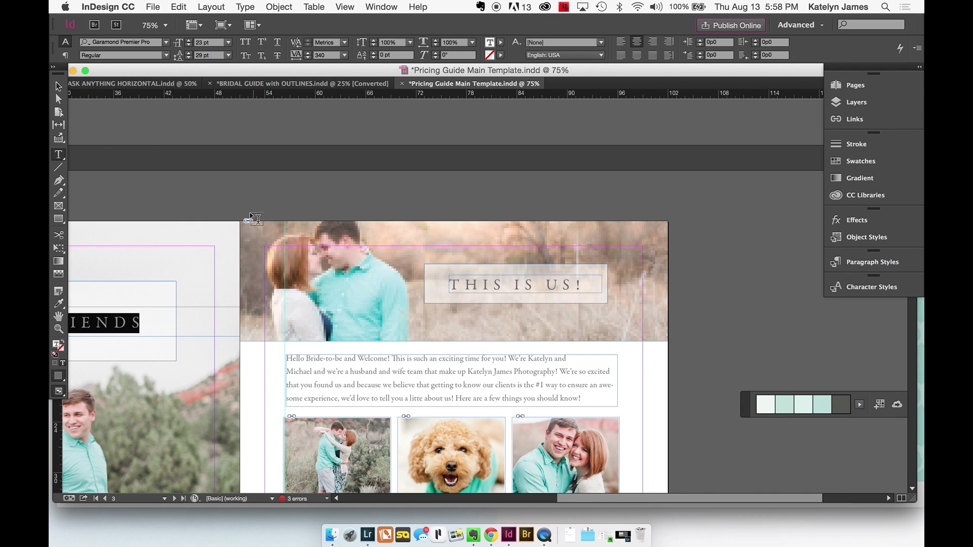
pyautogui.click(865, 120)
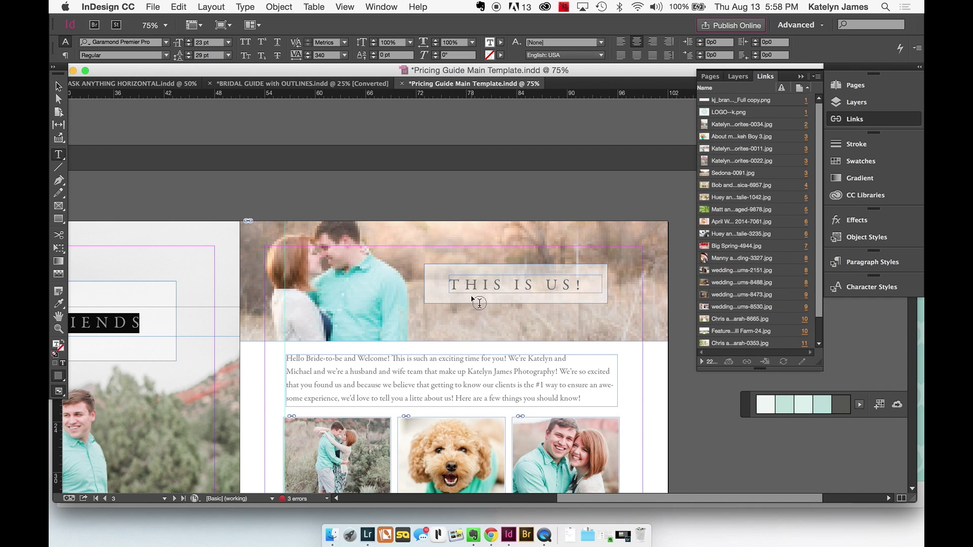
pyautogui.click(58, 86)
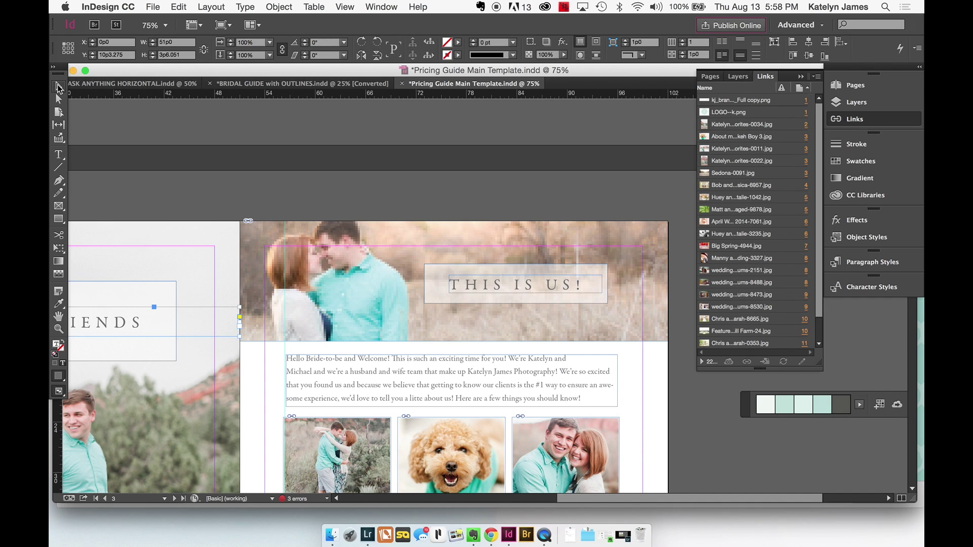
pyautogui.click(427, 288)
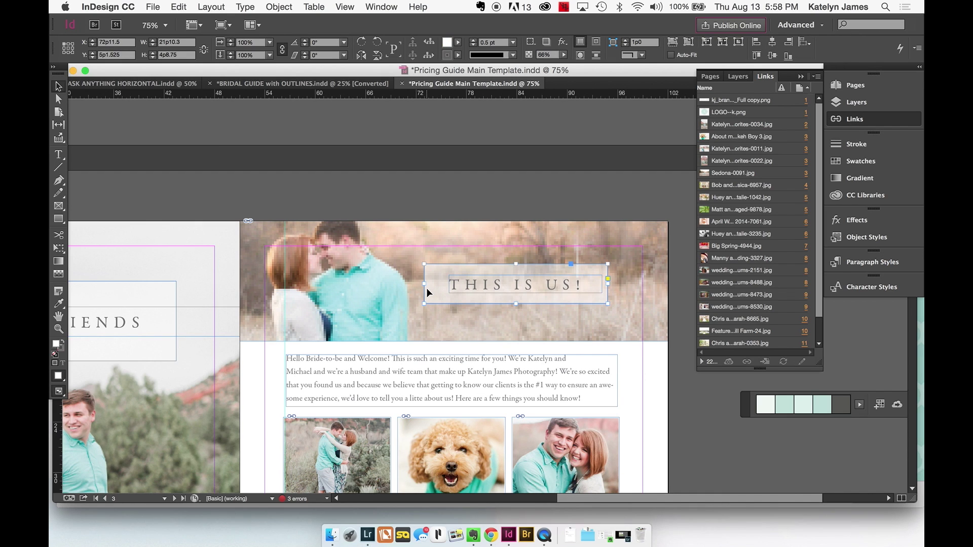
pyautogui.moveTo(515, 304)
pyautogui.mouseDown()
pyautogui.moveTo(517, 340)
pyautogui.moveTo(517, 322)
pyautogui.mouseUp()
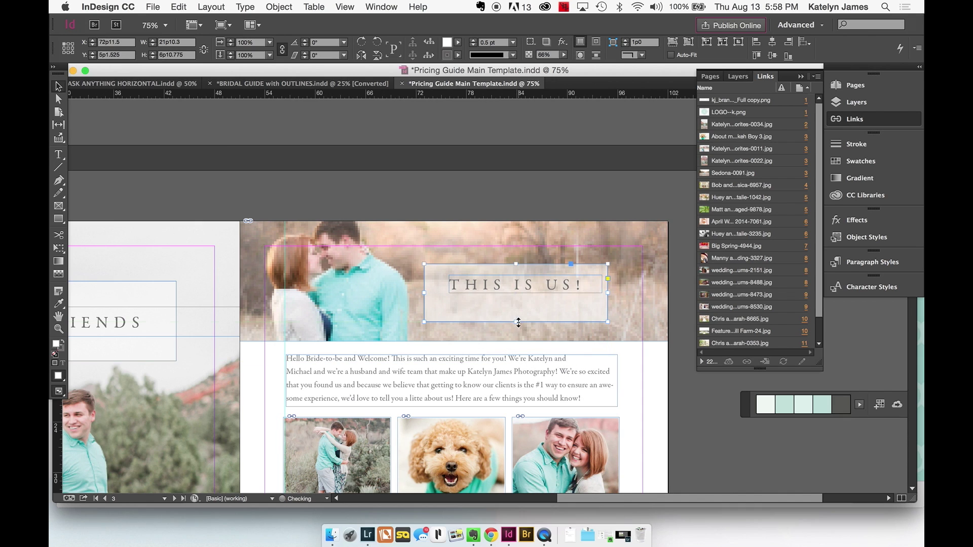
pyautogui.press('super+z')
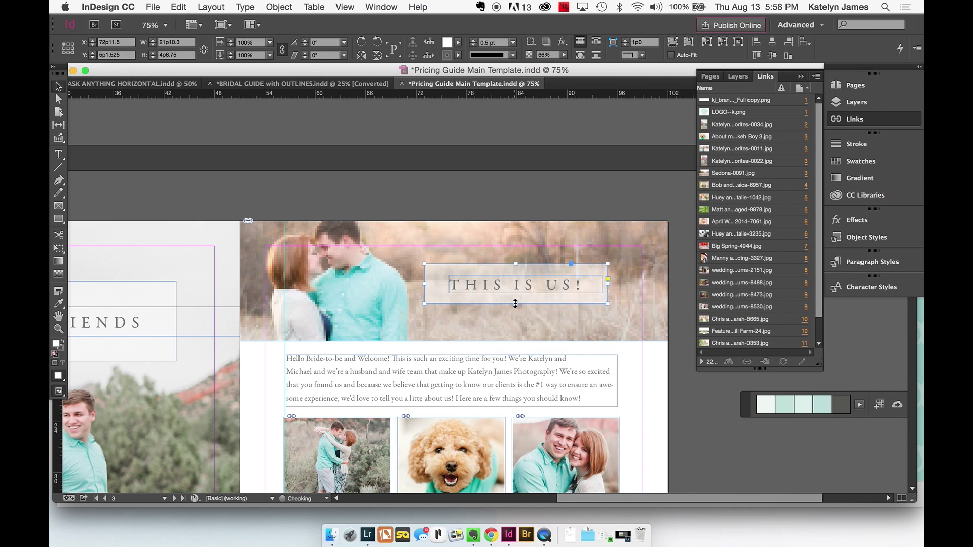
# - Draw a rectangle about 36p5 by 19p8 over the This Is Us! title and intro text, and swap its fill and stroke
pyautogui.click(58, 218)
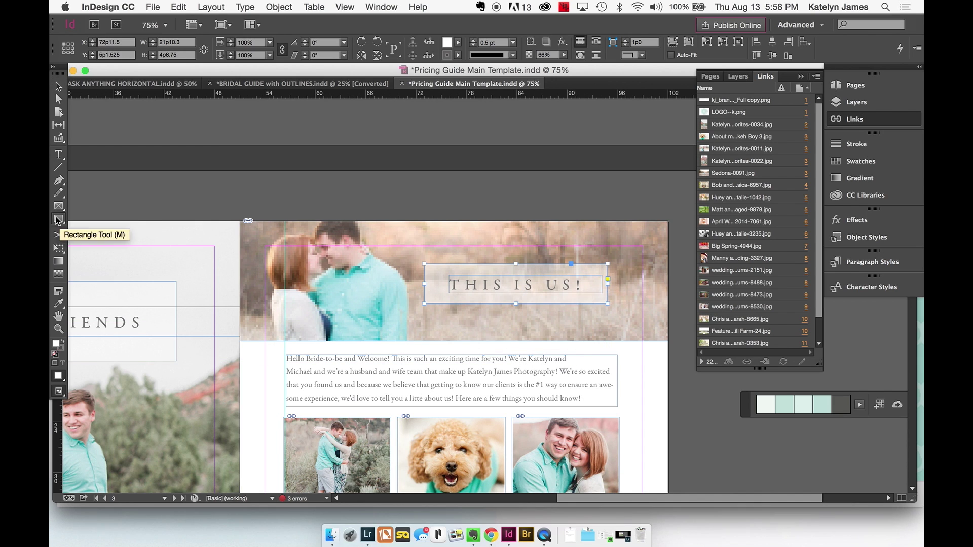
pyautogui.moveTo(337, 246)
pyautogui.mouseDown()
pyautogui.moveTo(624, 370)
pyautogui.moveTo(642, 411)
pyautogui.mouseUp()
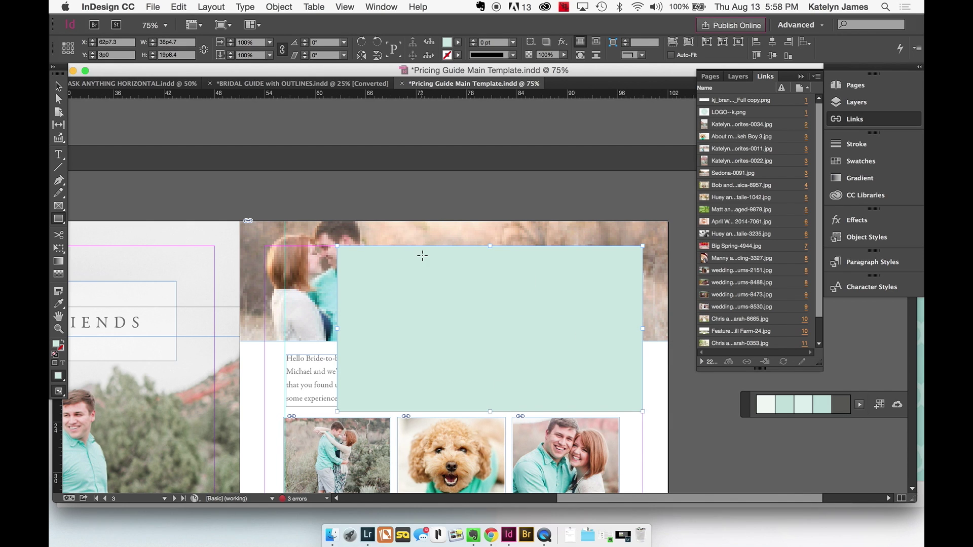
pyautogui.click(63, 345)
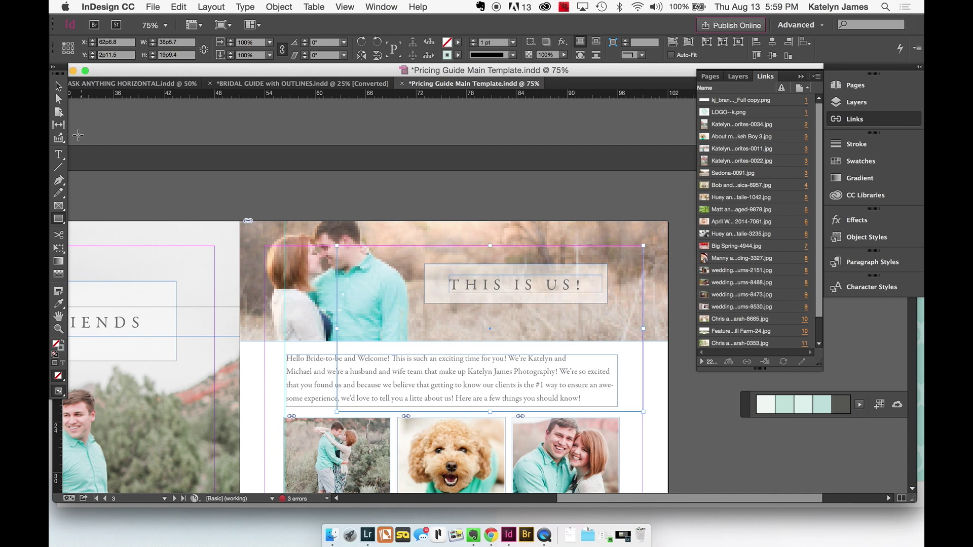
# - Select and delete the outlined rectangle drawn over the This Is Us! header photo and intro text
pyautogui.click(58, 86)
pyautogui.click(394, 290)
pyautogui.press('super+equal')
pyautogui.press('super+equal')
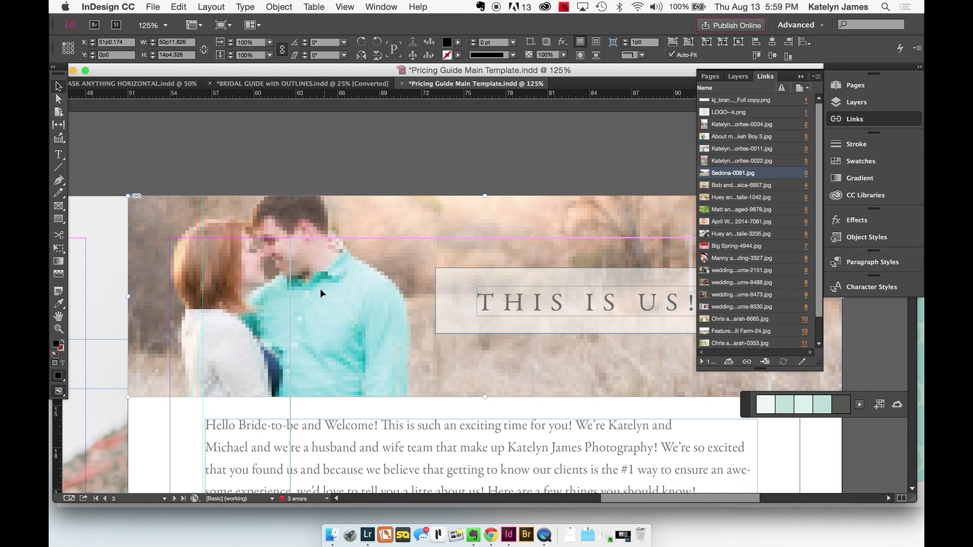
pyautogui.press('super+minus')
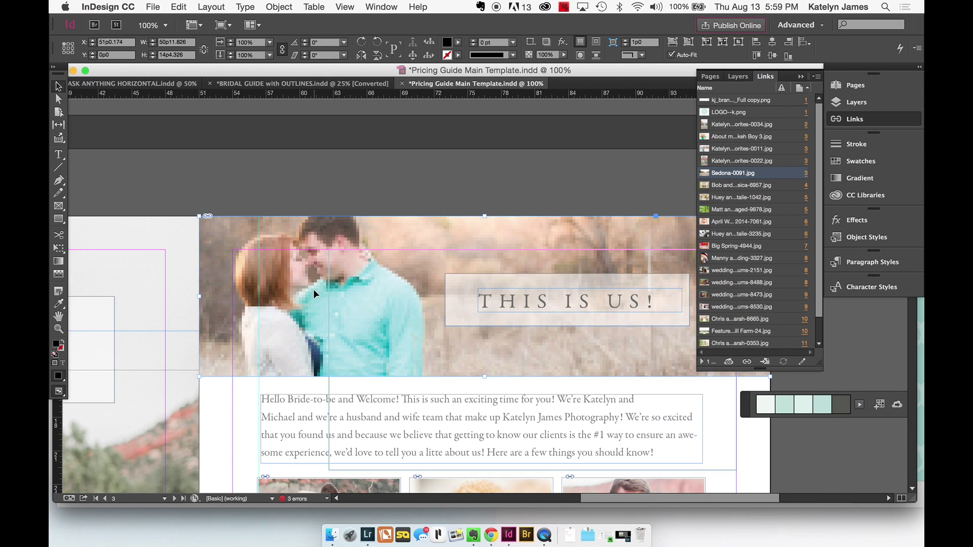
pyautogui.click(328, 380)
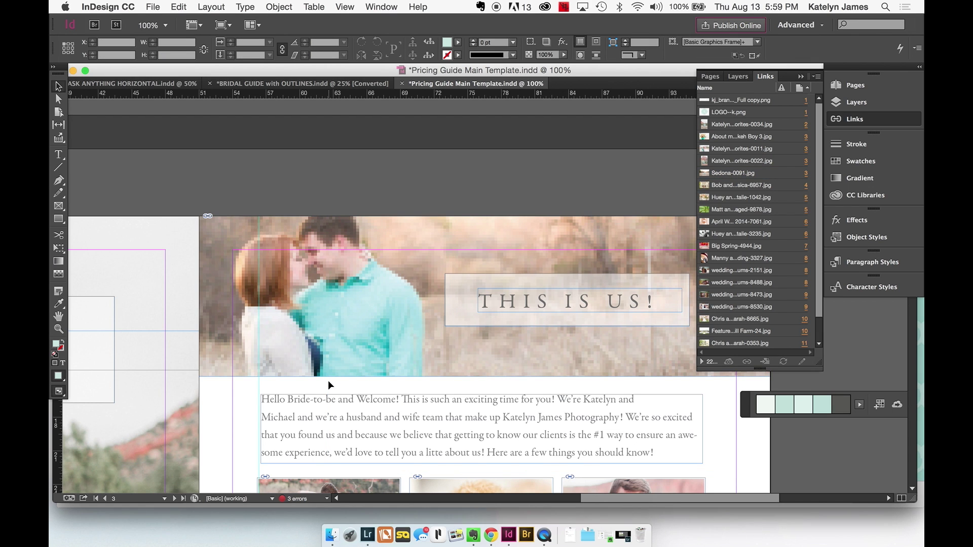
pyautogui.press('super+minus')
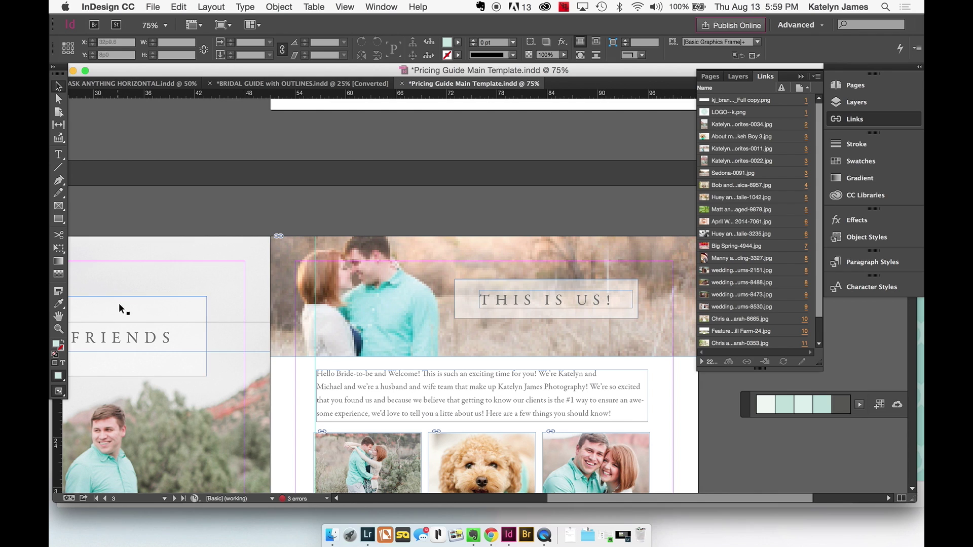
# - Review the available stroke weight presets and close the stroke settings without choosing one
pyautogui.click(855, 146)
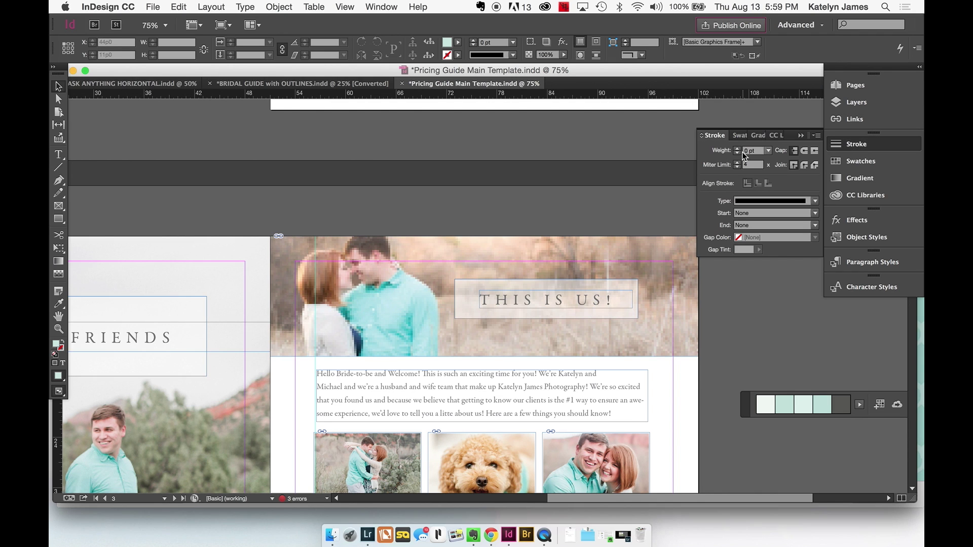
pyautogui.click(768, 151)
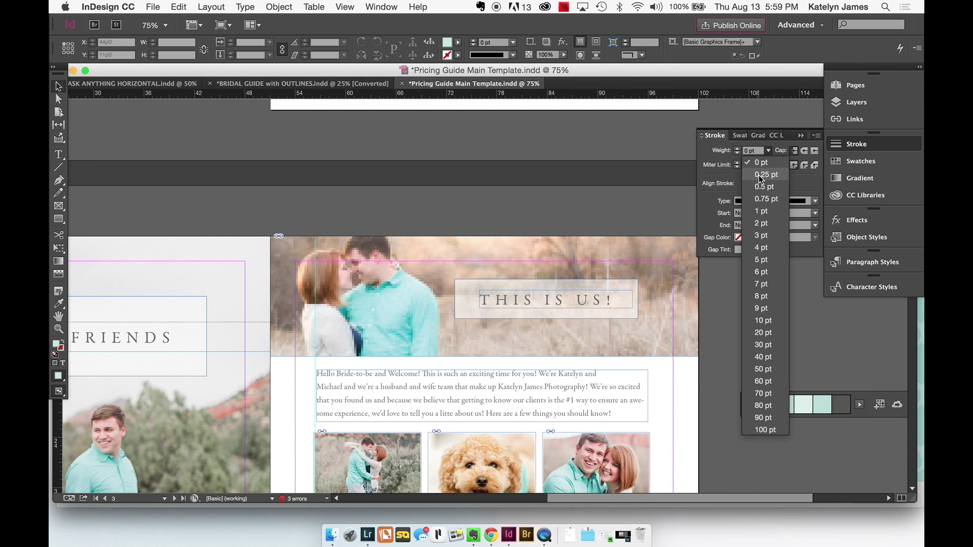
pyautogui.click(767, 153)
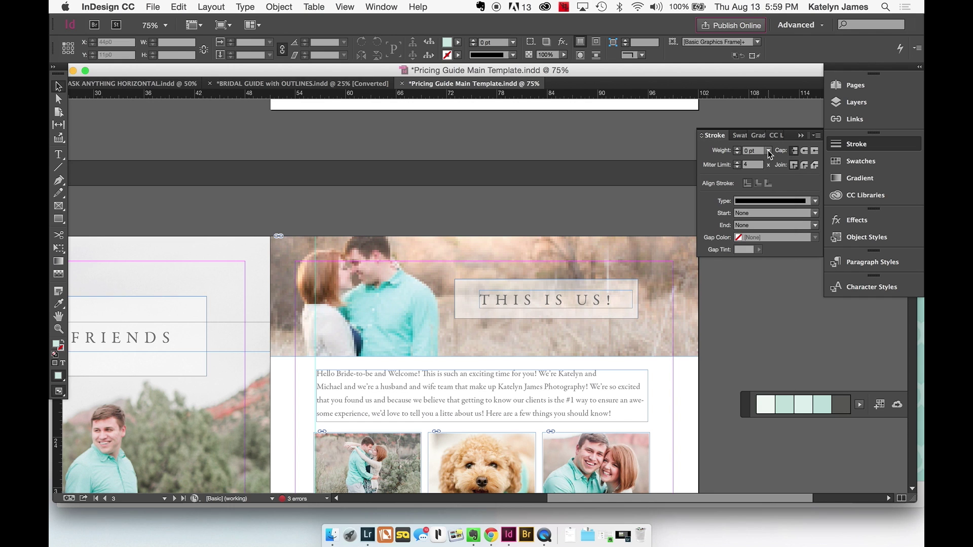
pyautogui.click(859, 143)
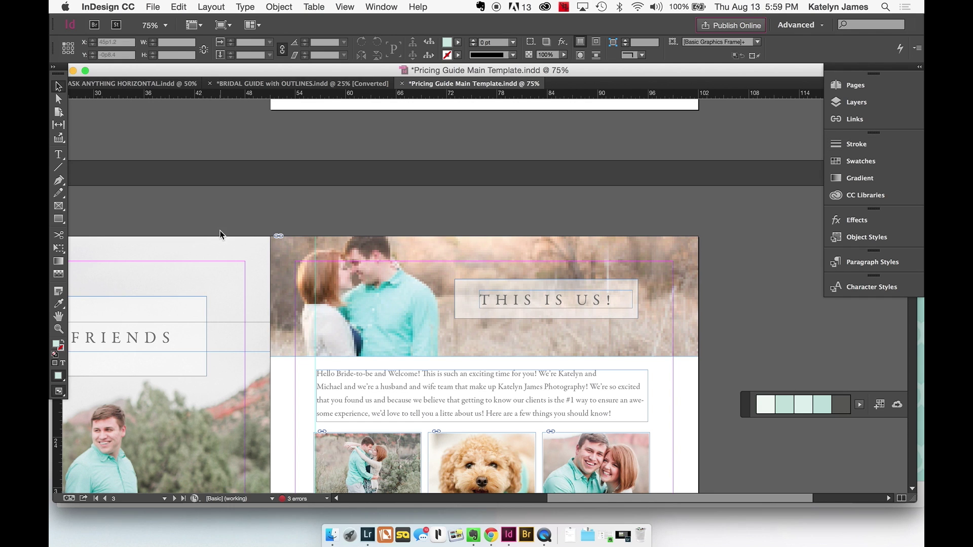
# - Look over the Welcome Friends and This Is Us! spread at different magnifications
pyautogui.scroll(-3, 260, 310)
pyautogui.scroll(2, 260, 306)
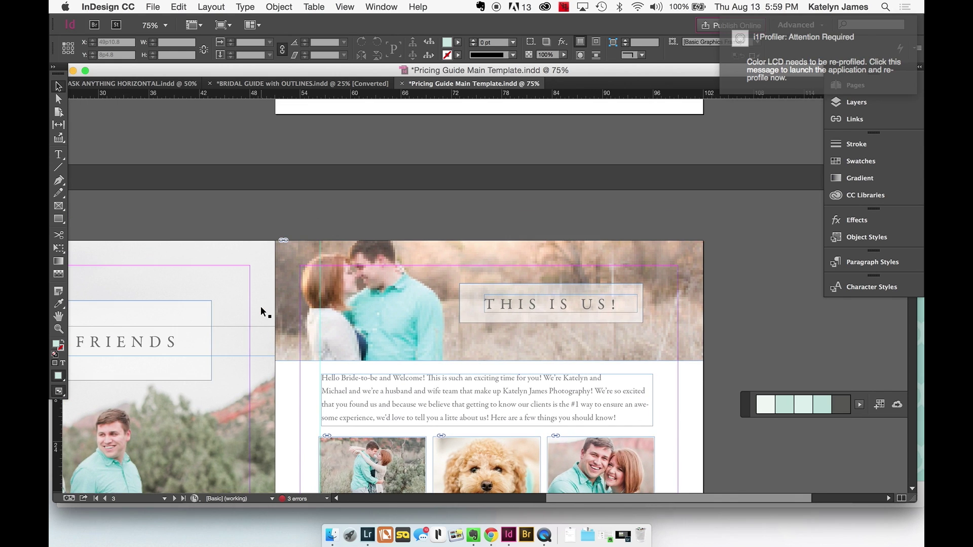
pyautogui.hscroll(-5, 261, 306)
pyautogui.press('super+minus')
pyautogui.press('super+minus')
pyautogui.press('super+minus')
pyautogui.press('super+minus')
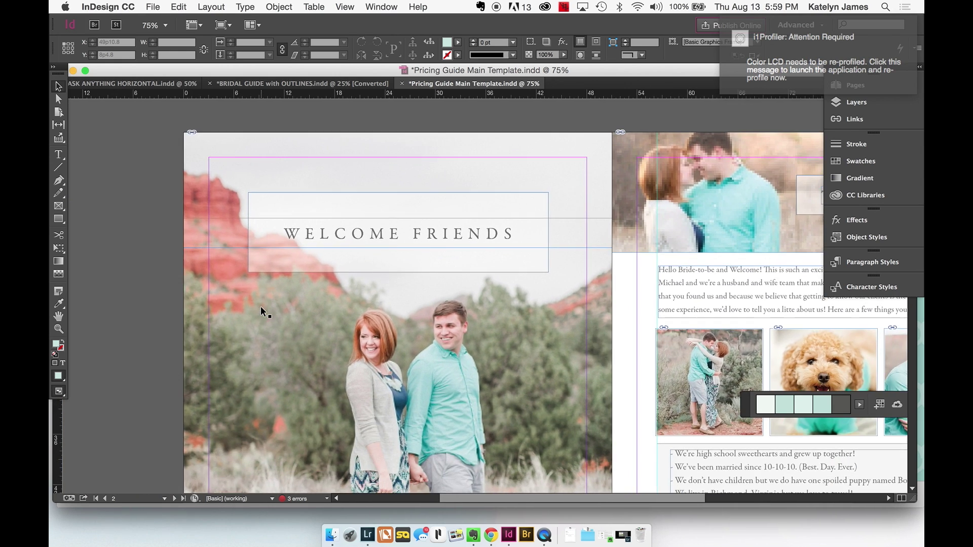
pyautogui.scroll(1, 260, 306)
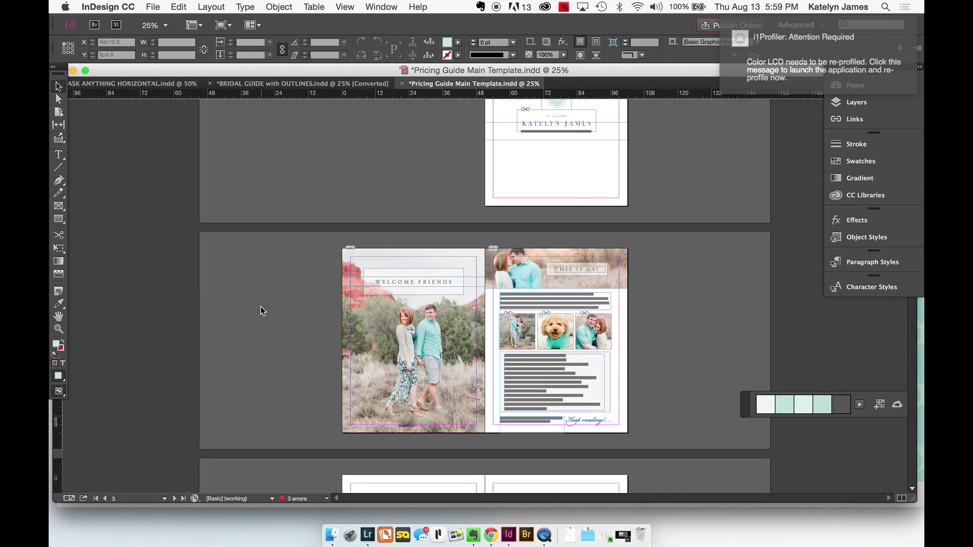
pyautogui.press('super+equal')
pyautogui.scroll(10, 260, 306)
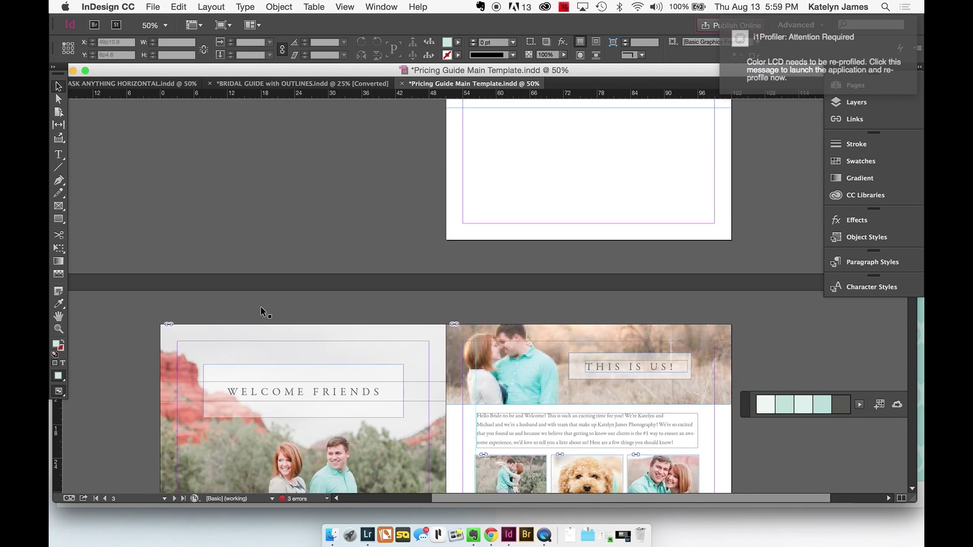
pyautogui.scroll(-10, 261, 306)
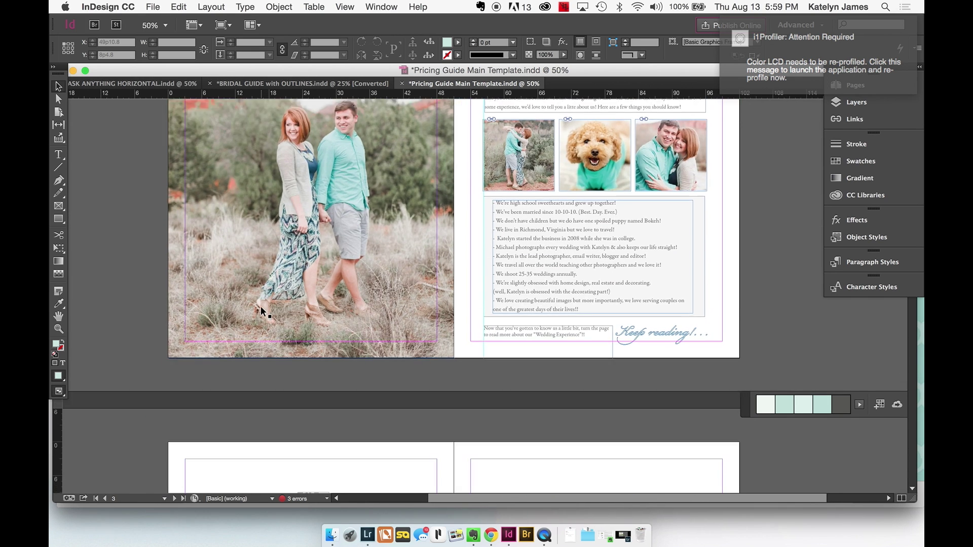
# - Browse the remaining pricing guide spreads down to the photo strip on the FAQ's wedding experience spread
pyautogui.press('super+minus')
pyautogui.press('super+minus')
pyautogui.press('super+minus')
pyautogui.scroll(-10, 260, 306)
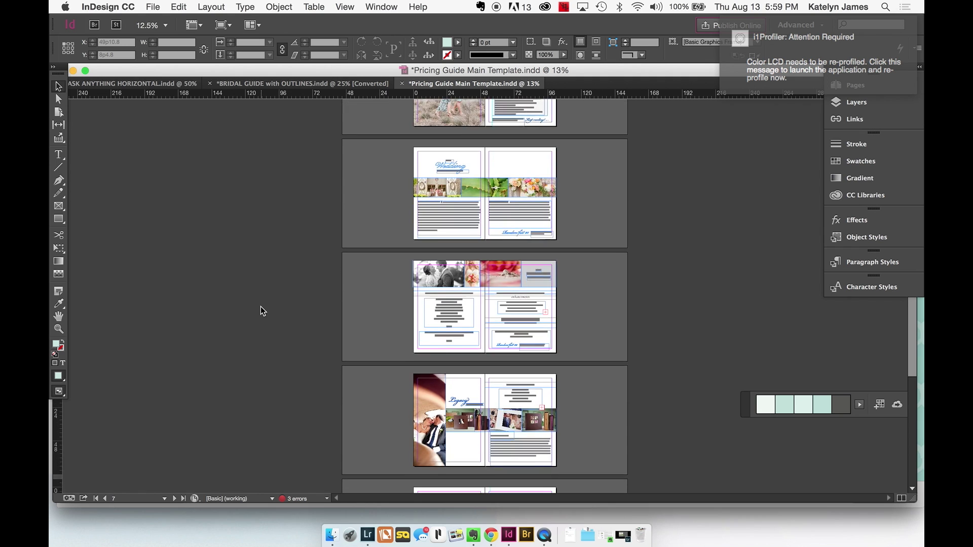
pyautogui.scroll(-1, 261, 306)
pyautogui.press('super+equal')
pyautogui.press('super+equal')
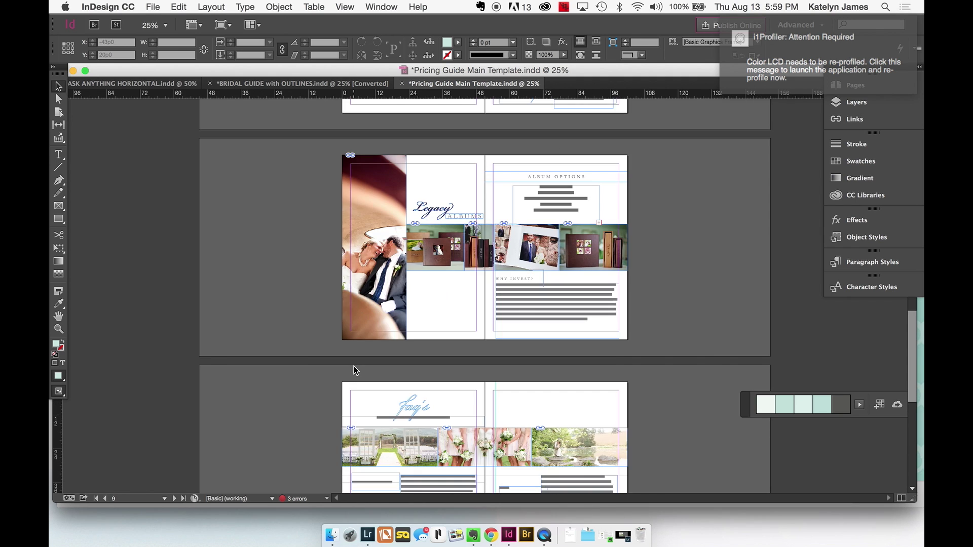
pyautogui.scroll(-6, 353, 365)
pyautogui.scroll(1, 354, 365)
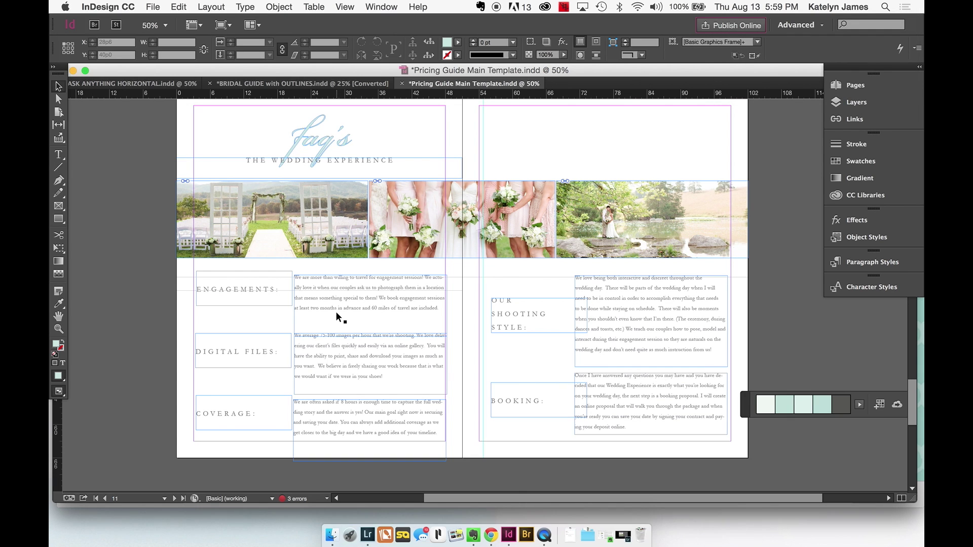
pyautogui.press('super+equal')
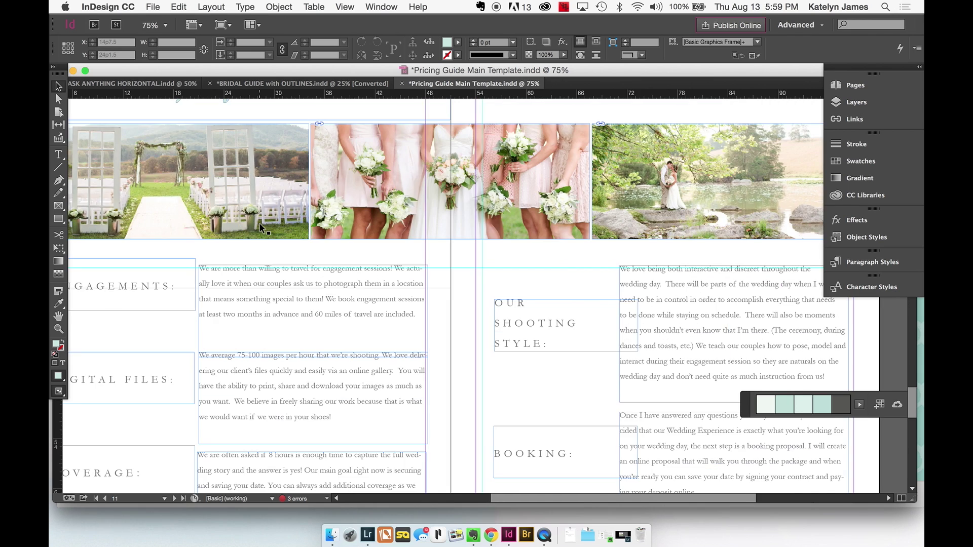
pyautogui.scroll(3, 259, 223)
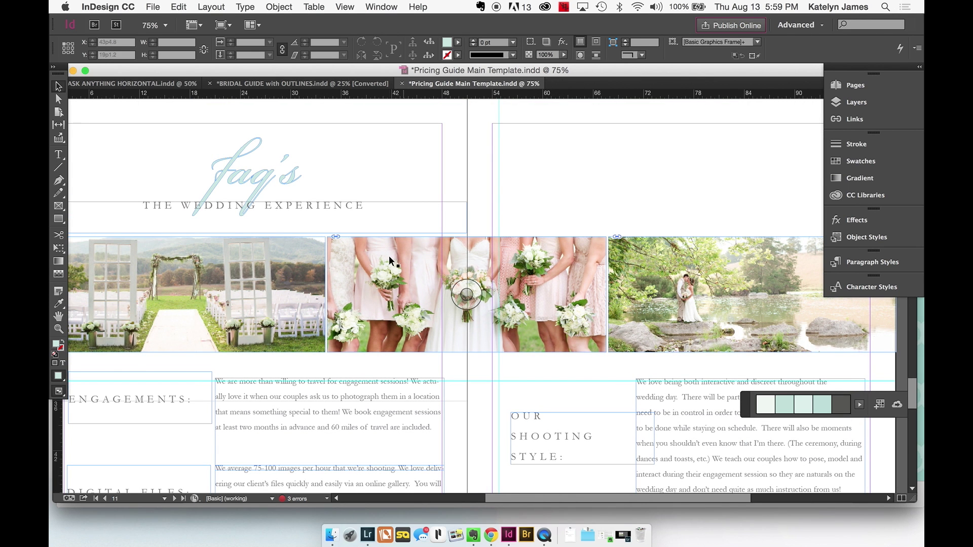
# - Shift the bridesmaids photo frame left over the ceremony photo on the FAQ's spread, and undo the move
pyautogui.click(302, 251)
pyautogui.hscroll(-4, 302, 251)
pyautogui.scroll(1, 302, 251)
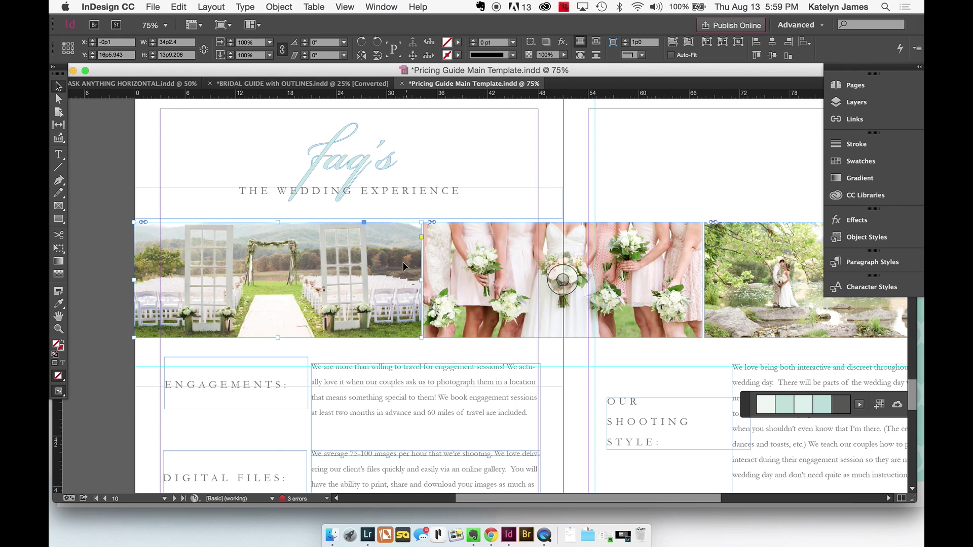
pyautogui.moveTo(424, 282); pyautogui.dragTo(340, 278)
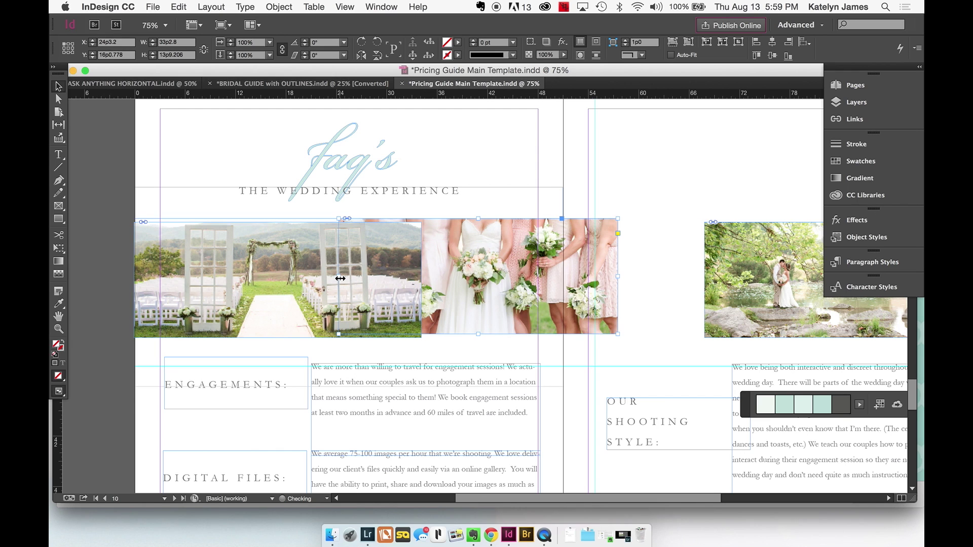
pyautogui.press('super+z')
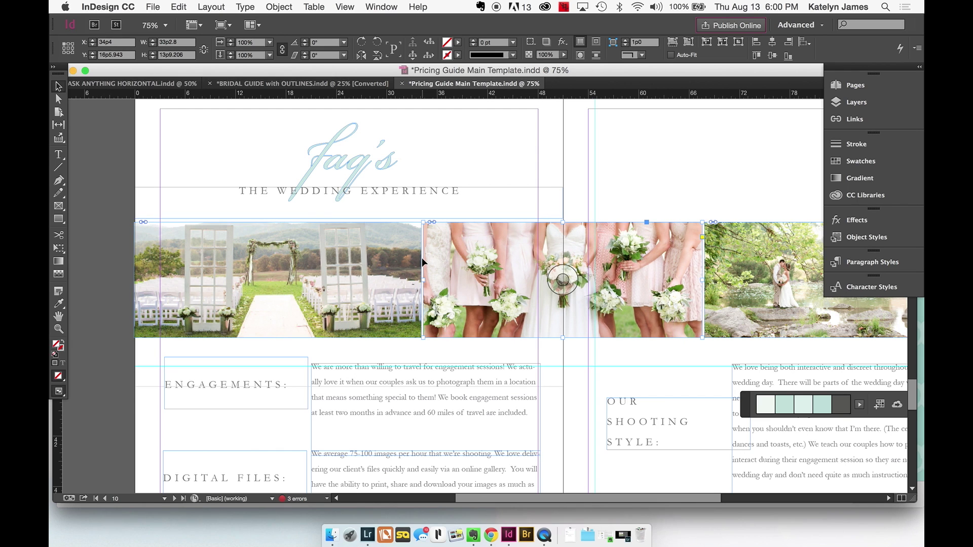
# - Select the ceremony photo's frame on the FAQ's page, and switch the selection to the full image inside it
pyautogui.click(389, 263)
pyautogui.moveTo(421, 279)
pyautogui.mouseDown()
pyautogui.moveTo(369, 280)
pyautogui.moveTo(422, 279)
pyautogui.mouseUp()
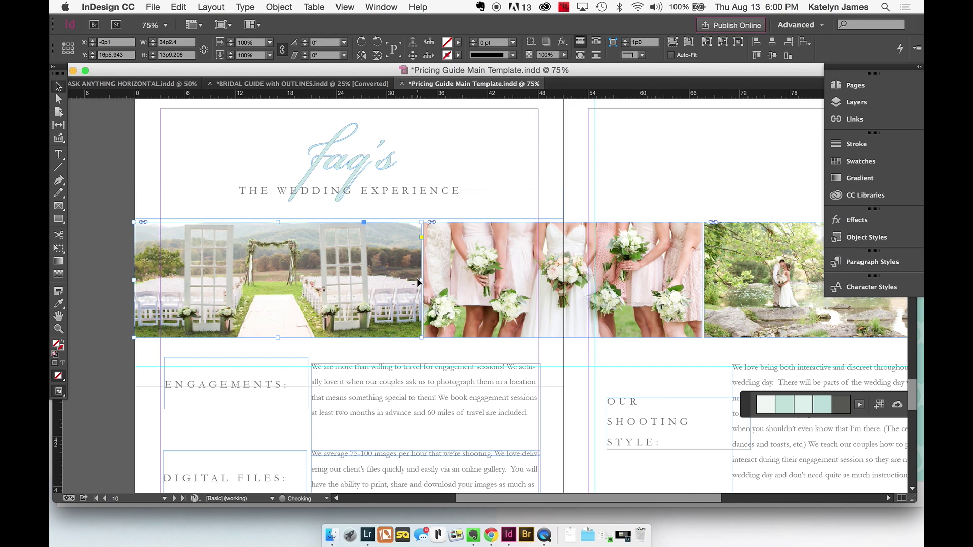
pyautogui.doubleClick(169, 231)
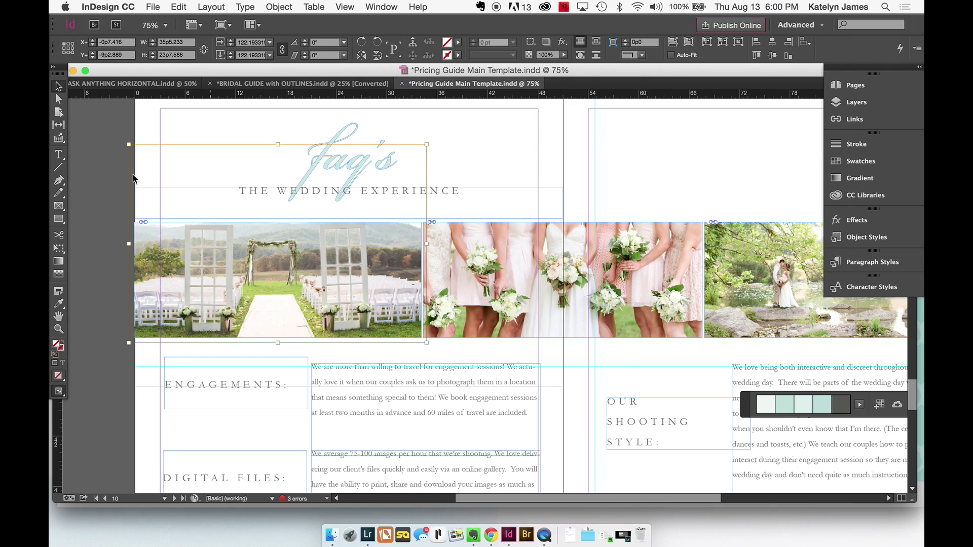
# - Enlarge the ceremony image proportionally inside its frame to about 162%, repositioning it within the crop
pyautogui.moveTo(129, 145); pyautogui.dragTo(75, 101)
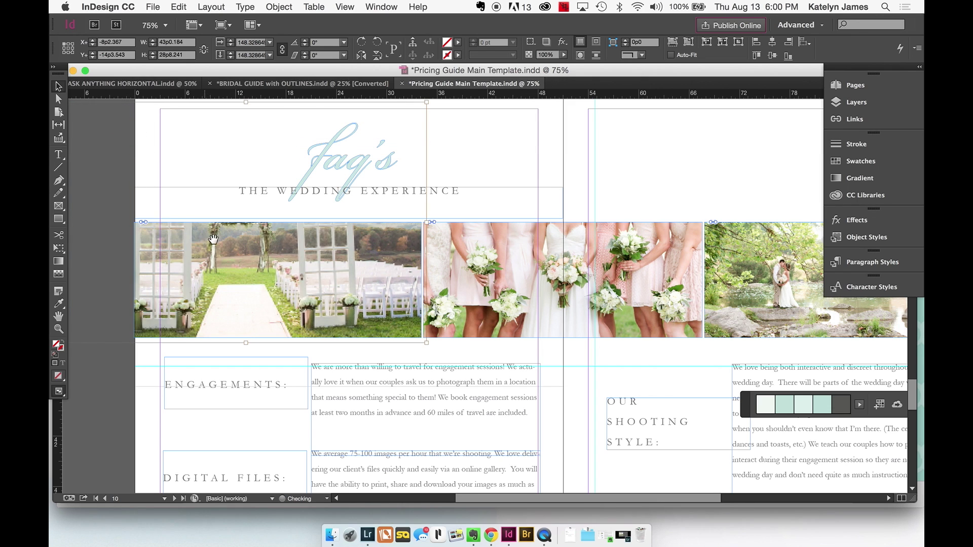
pyautogui.moveTo(240, 253); pyautogui.dragTo(262, 276)
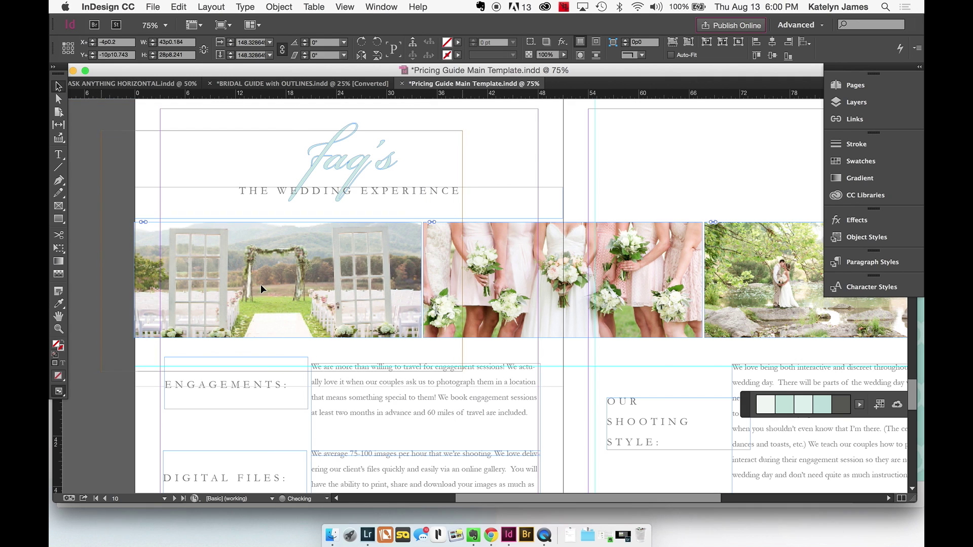
pyautogui.moveTo(462, 131); pyautogui.dragTo(498, 114)
pyautogui.moveTo(272, 272); pyautogui.dragTo(240, 286)
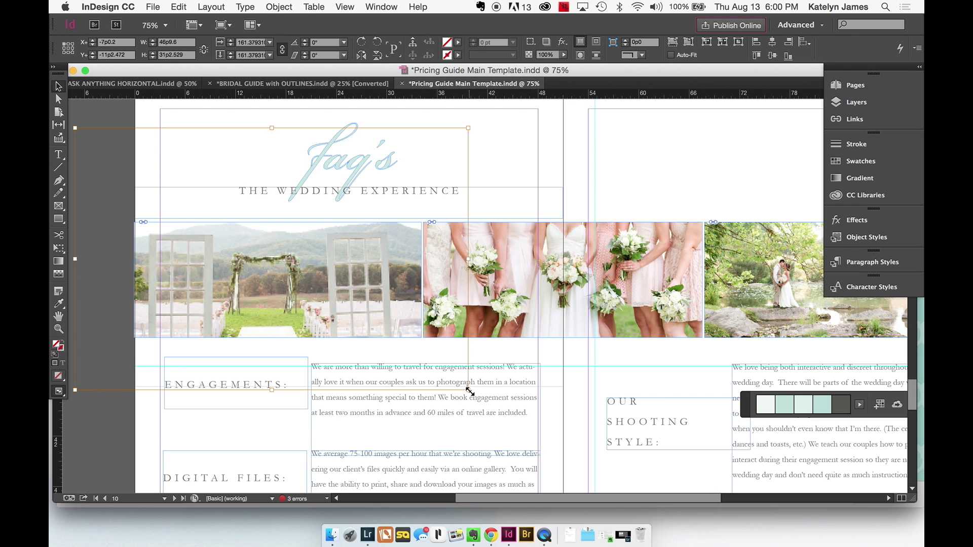
pyautogui.moveTo(467, 389)
pyautogui.mouseDown()
pyautogui.moveTo(504, 409)
pyautogui.moveTo(409, 336)
pyautogui.moveTo(470, 391)
pyautogui.mouseUp()
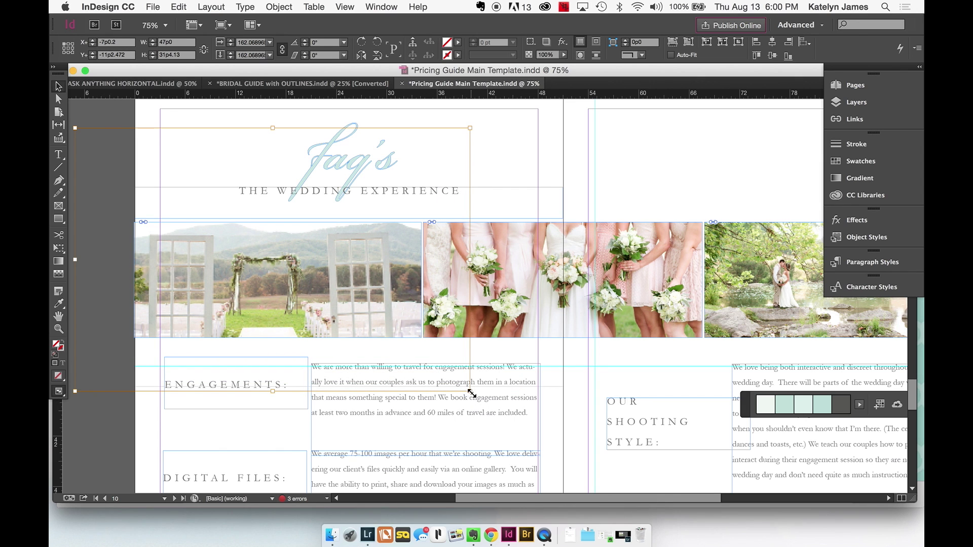
# - Try stretching the ceremony image out of proportion and shifting it inside its frame, and undo the distortion
pyautogui.moveTo(471, 390); pyautogui.dragTo(499, 325)
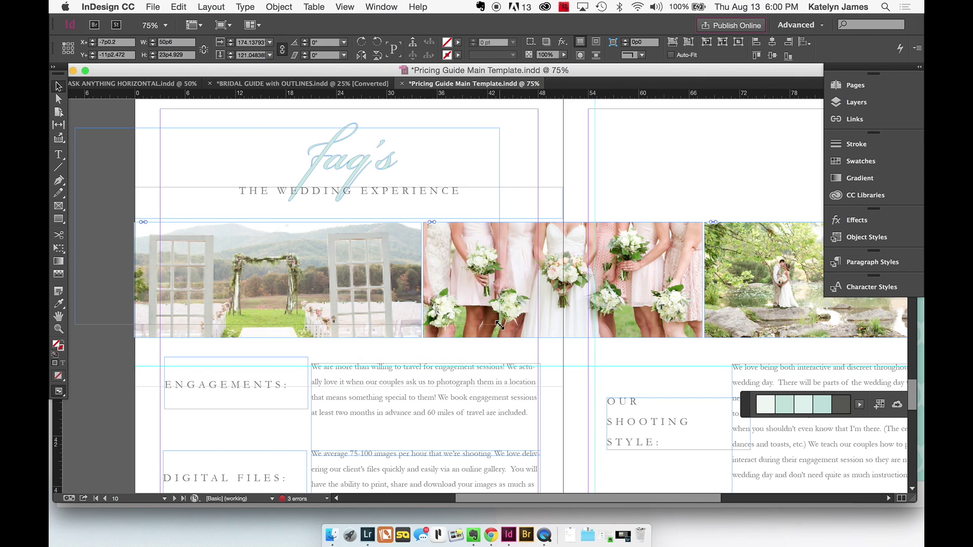
pyautogui.moveTo(361, 299); pyautogui.dragTo(362, 328)
pyautogui.moveTo(500, 156); pyautogui.dragTo(494, 193)
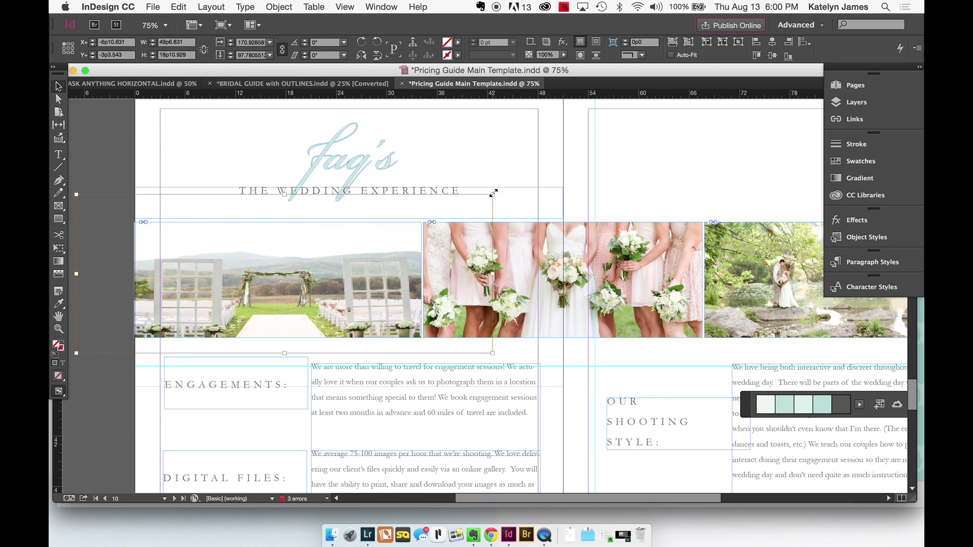
pyautogui.press('super+z')
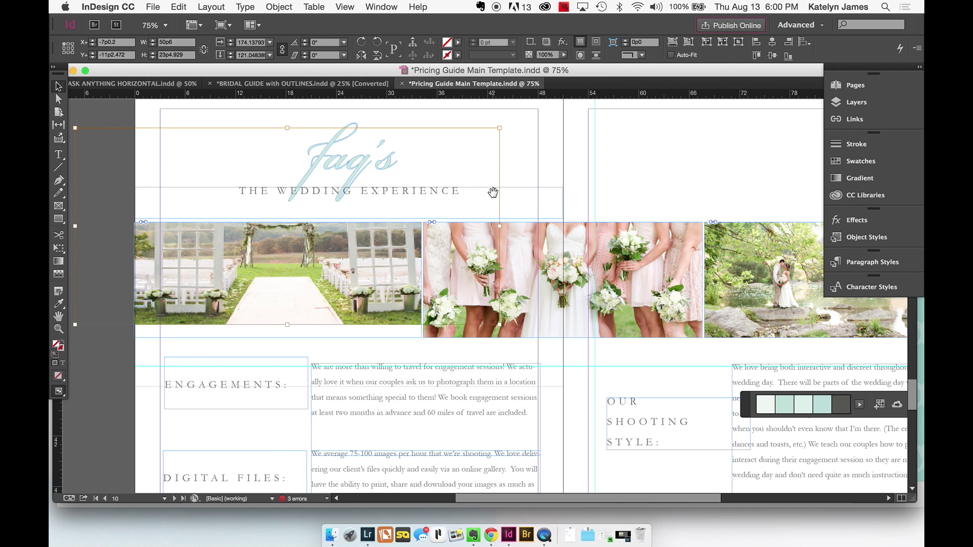
pyautogui.press('super+z')
# - Scale the ceremony image down proportionally inside its frame to about 144%, and deselect it
pyautogui.moveTo(470, 391); pyautogui.dragTo(425, 361)
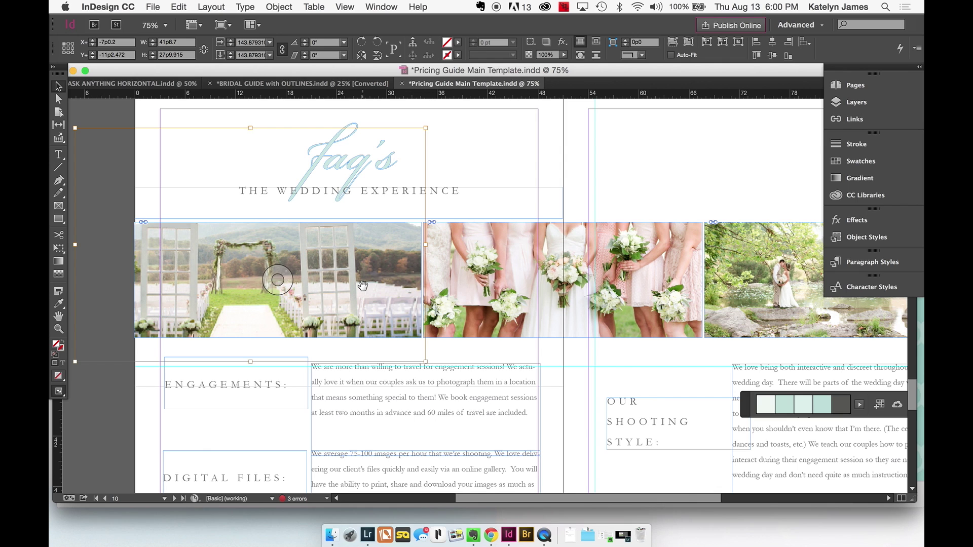
pyautogui.click(455, 166)
# - Crop the ceremony photo's frame from its left side to about 18p11 wide, and duplicate it at the page's left edge
pyautogui.click(392, 277)
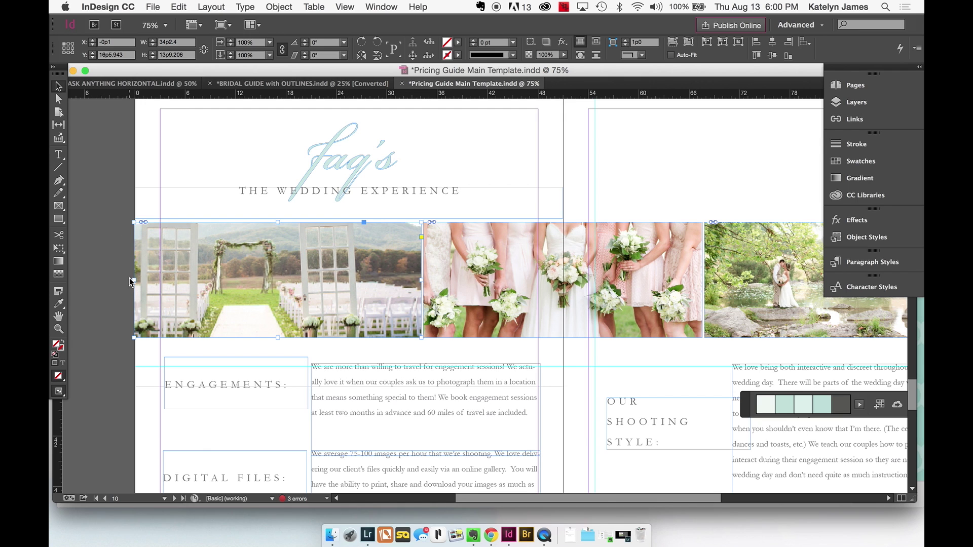
pyautogui.doubleClick(166, 263)
pyautogui.press('Escape')
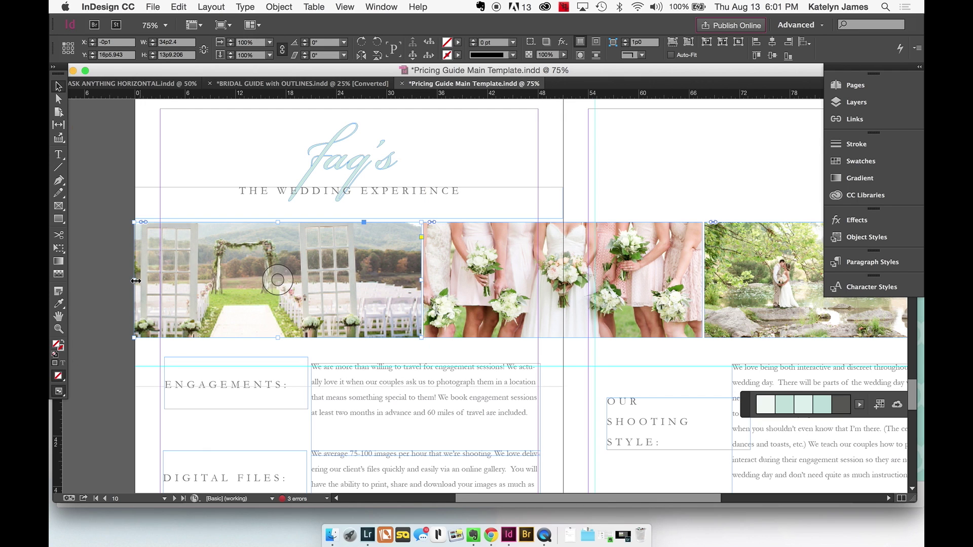
pyautogui.moveTo(135, 282); pyautogui.dragTo(262, 287)
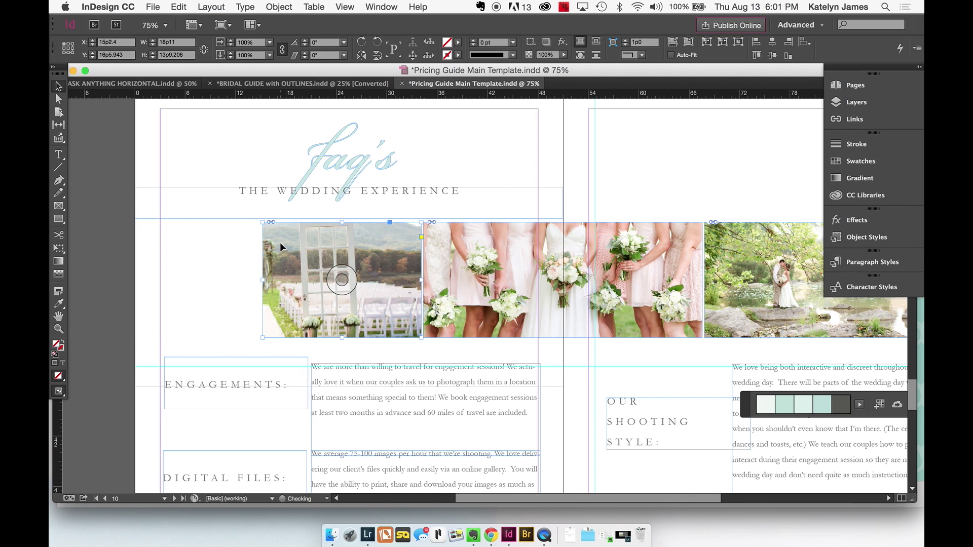
pyautogui.moveTo(280, 244); pyautogui.dragTo(199, 261)
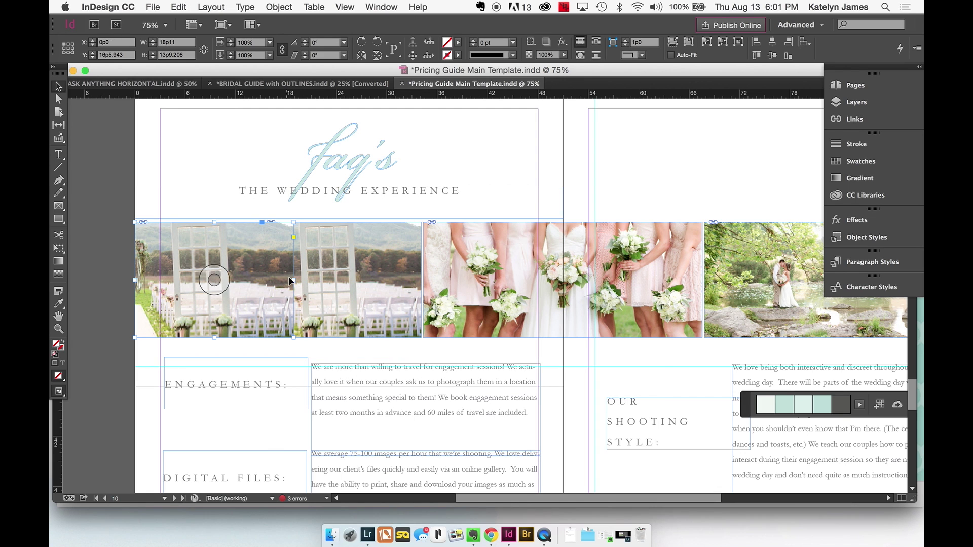
# - Narrow the duplicated frame to 15p0.4, keeping it flush with the page's left edge and slightly apart from the second photo
pyautogui.moveTo(293, 279); pyautogui.dragTo(261, 280)
pyautogui.press('Left')
pyautogui.press('Left')
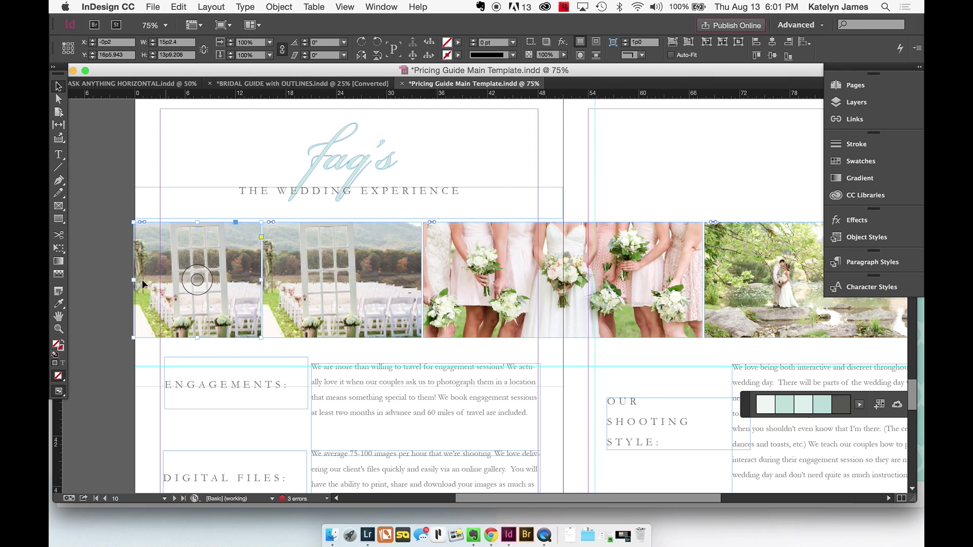
pyautogui.moveTo(133, 280); pyautogui.dragTo(136, 282)
pyautogui.click(116, 282)
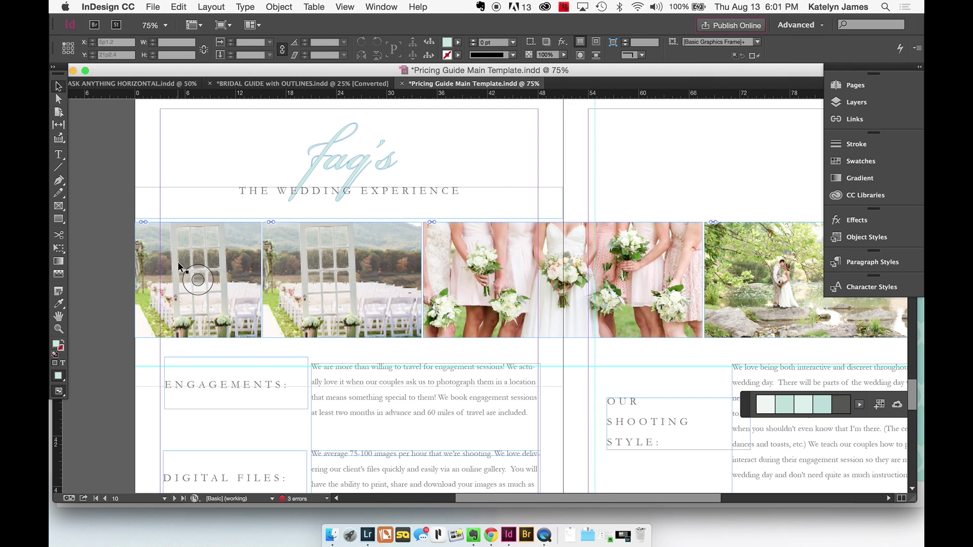
# - Place the image file ending in 9878.jpg into the duplicated frame, replacing its ceremony photo
pyautogui.click(217, 254)
pyautogui.click(152, 7)
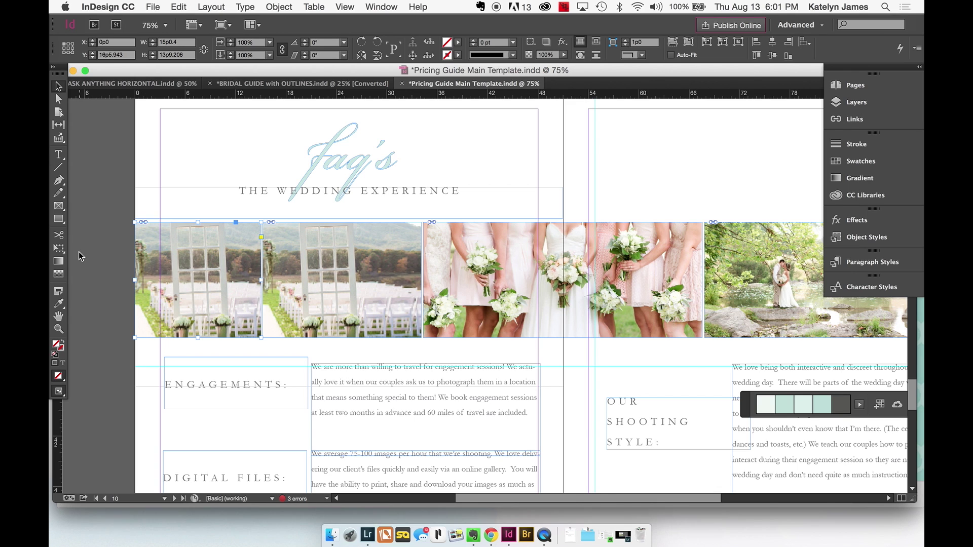
pyautogui.click(152, 6)
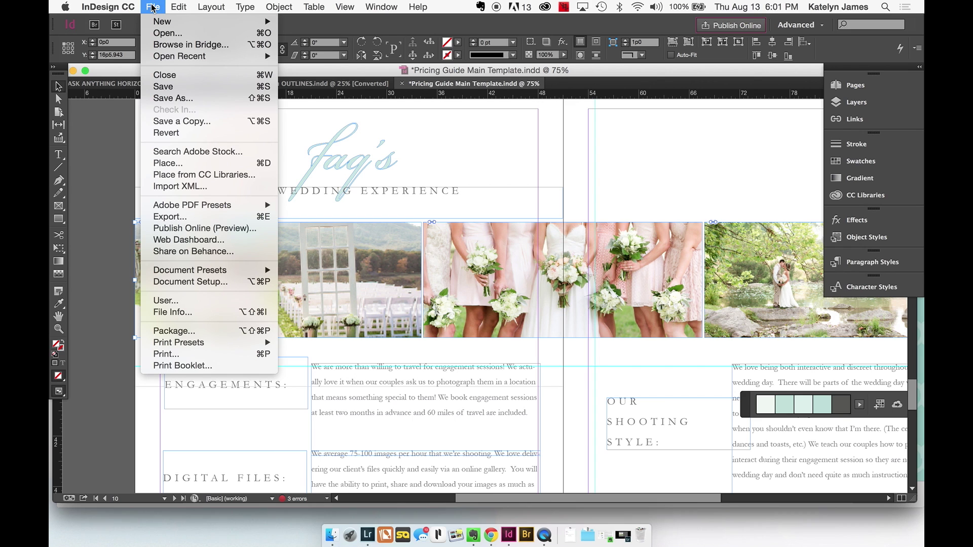
pyautogui.click(169, 163)
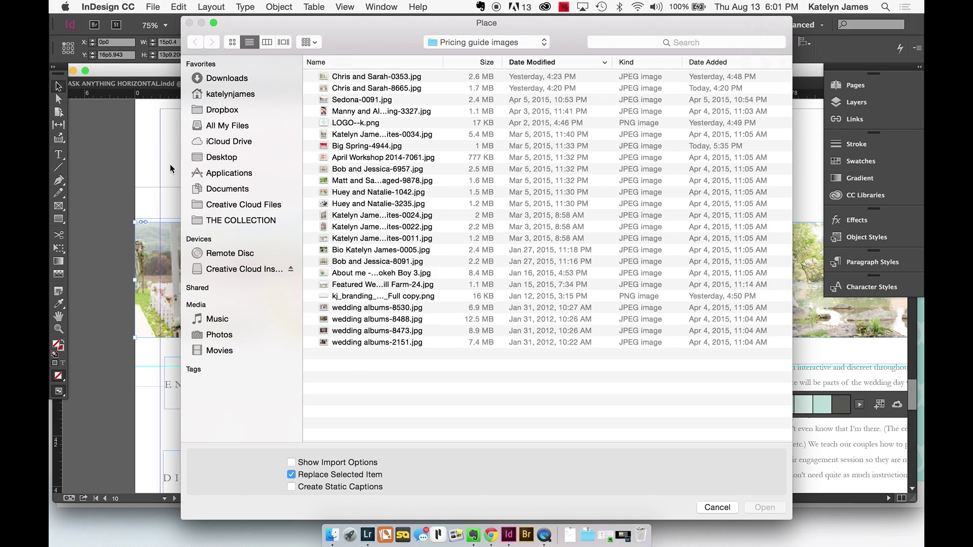
pyautogui.click(347, 182)
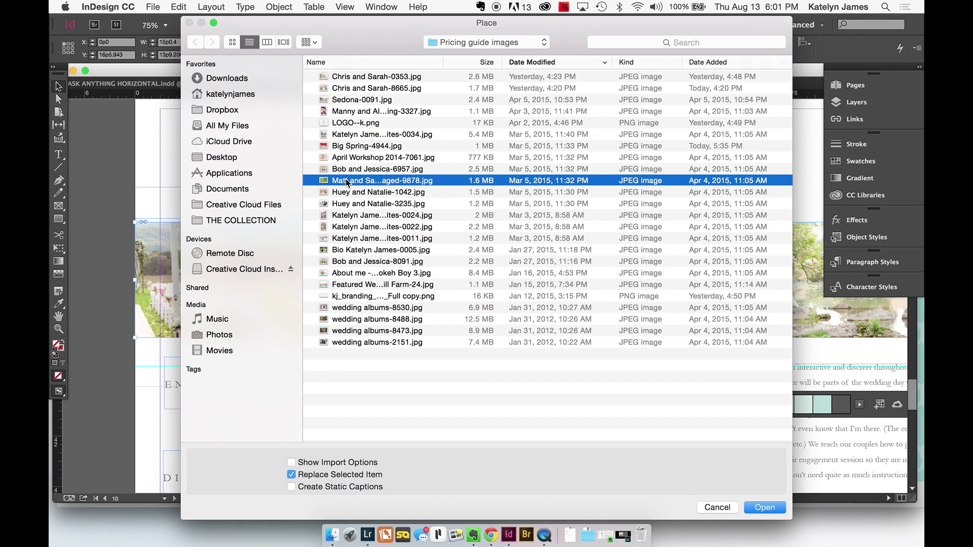
pyautogui.doubleClick(347, 181)
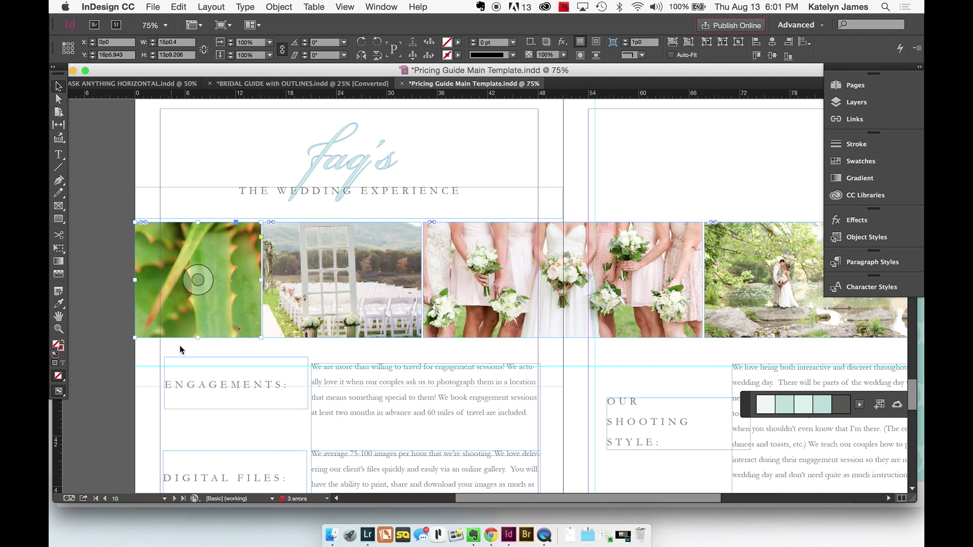
# - Fill the first frame proportionally with its new photo, and shift the image left inside it to bring the ring into view
pyautogui.doubleClick(254, 251)
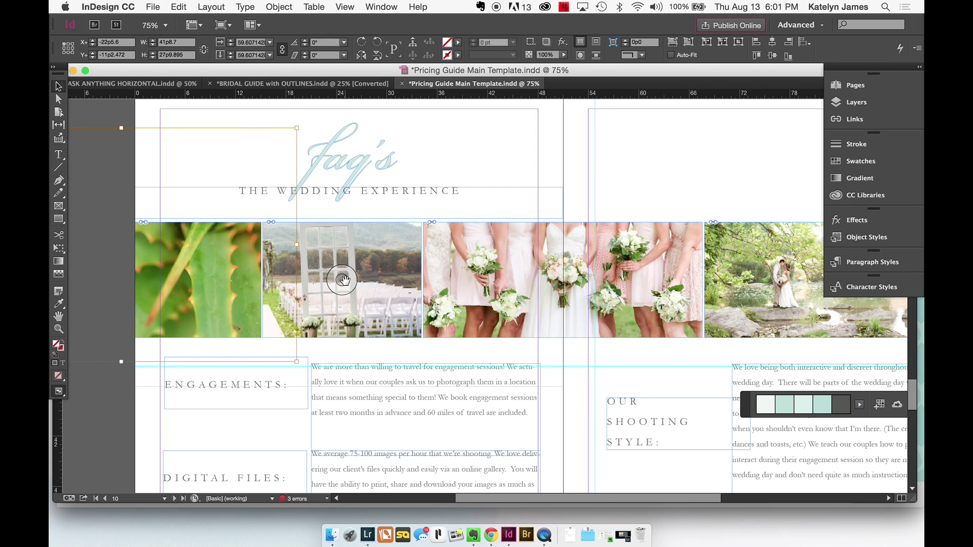
pyautogui.click(249, 257)
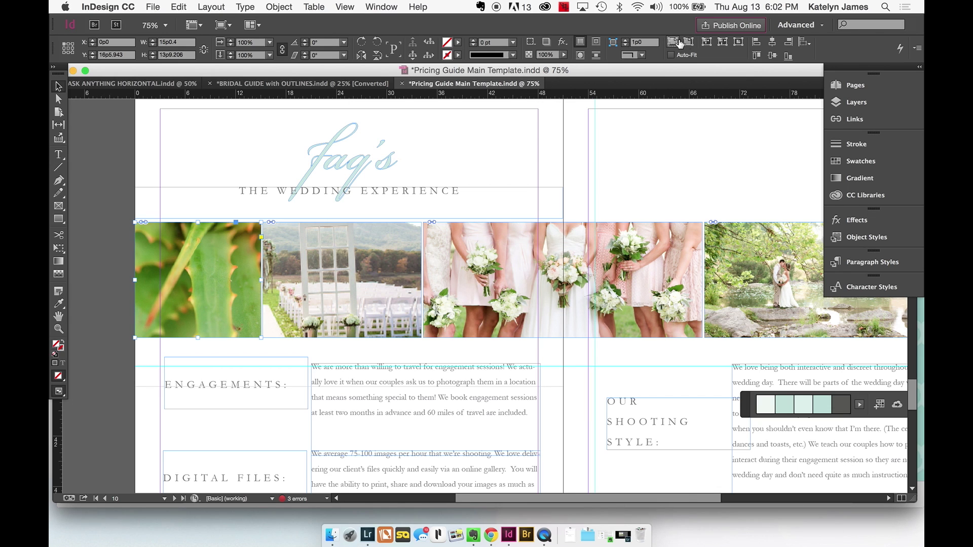
pyautogui.click(673, 43)
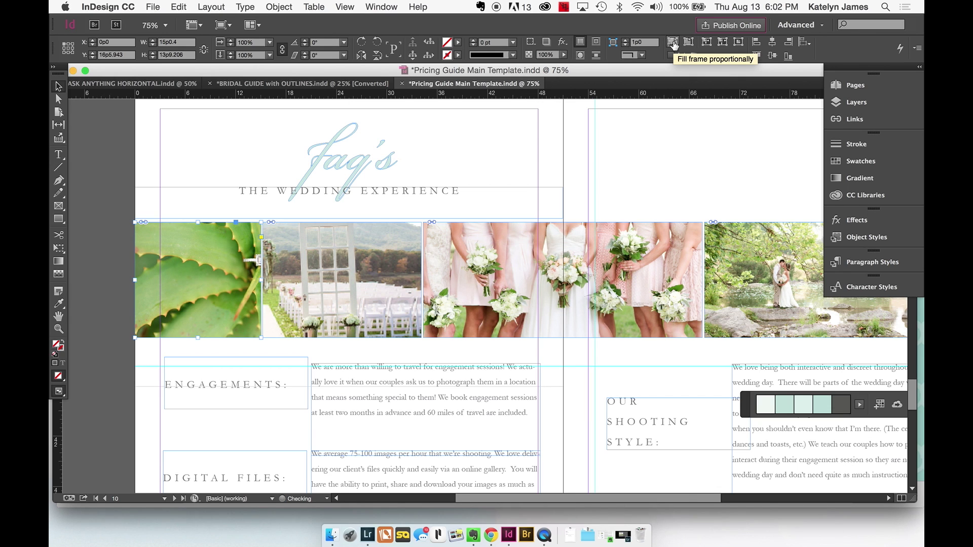
pyautogui.doubleClick(227, 246)
pyautogui.moveTo(239, 249); pyautogui.dragTo(209, 249)
pyautogui.click(100, 174)
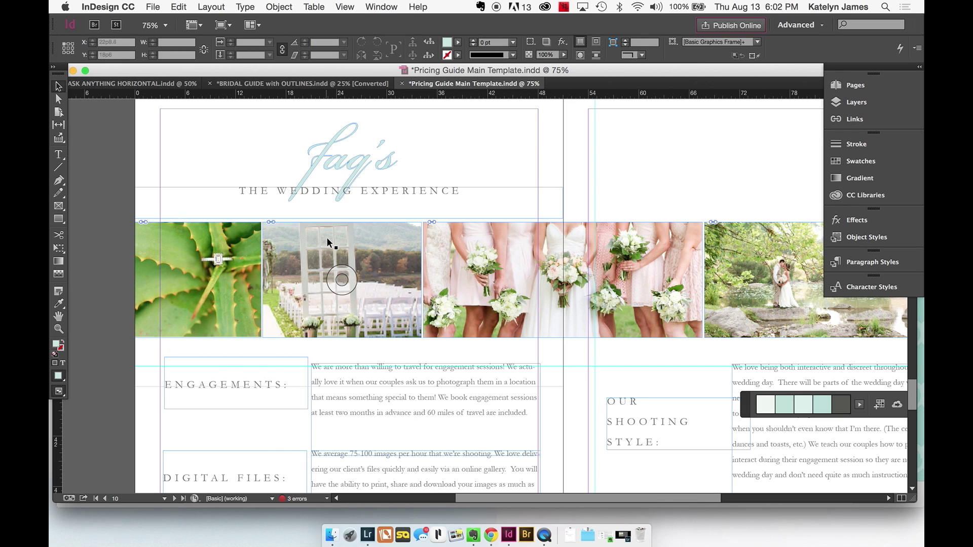
# - Fill the second frame proportionally with the ceremony photo, and nudge the image left by 0p9 inside the frame
pyautogui.click(328, 242)
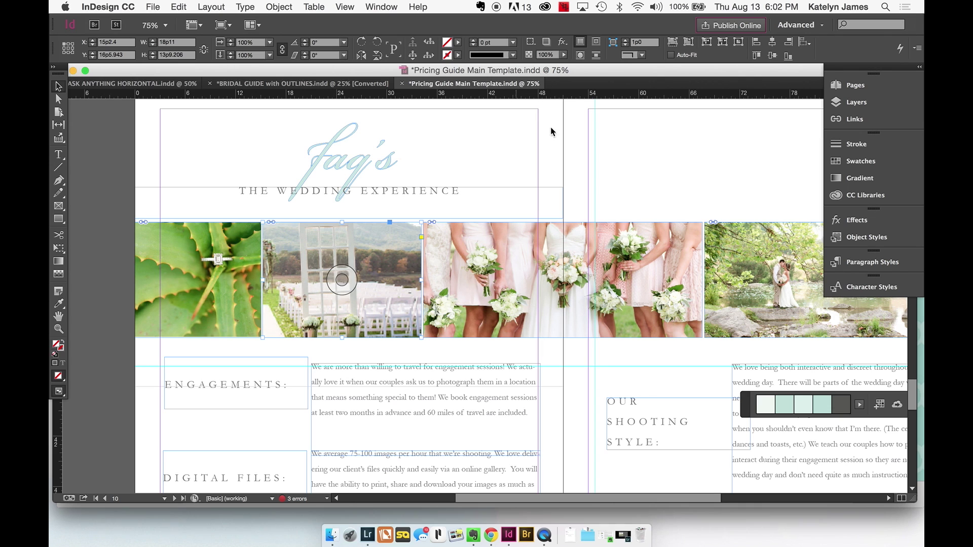
pyautogui.click(672, 44)
pyautogui.click(340, 279)
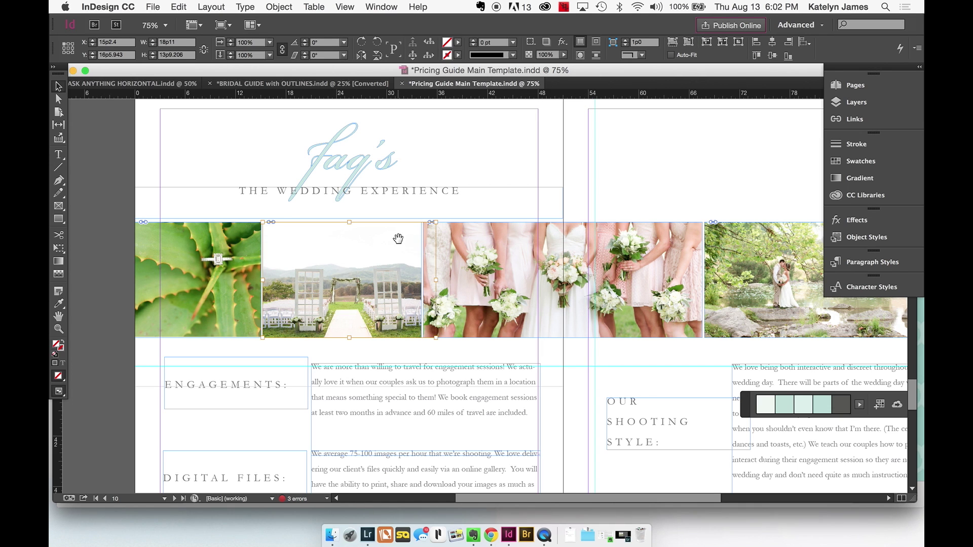
pyautogui.press('Left')
pyautogui.press('Left')
pyautogui.press('Left')
pyautogui.press('Left')
pyautogui.press('Left')
pyautogui.press('Left')
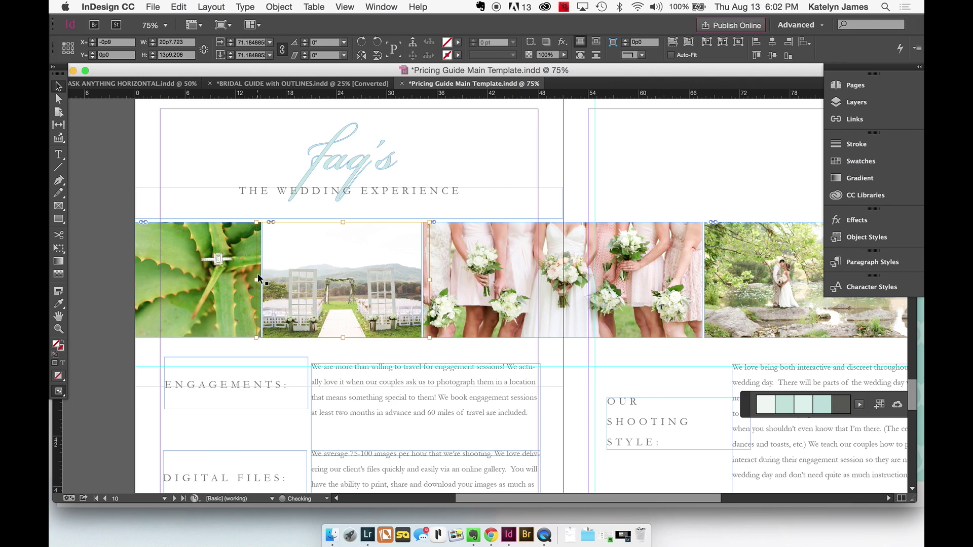
pyautogui.click(117, 381)
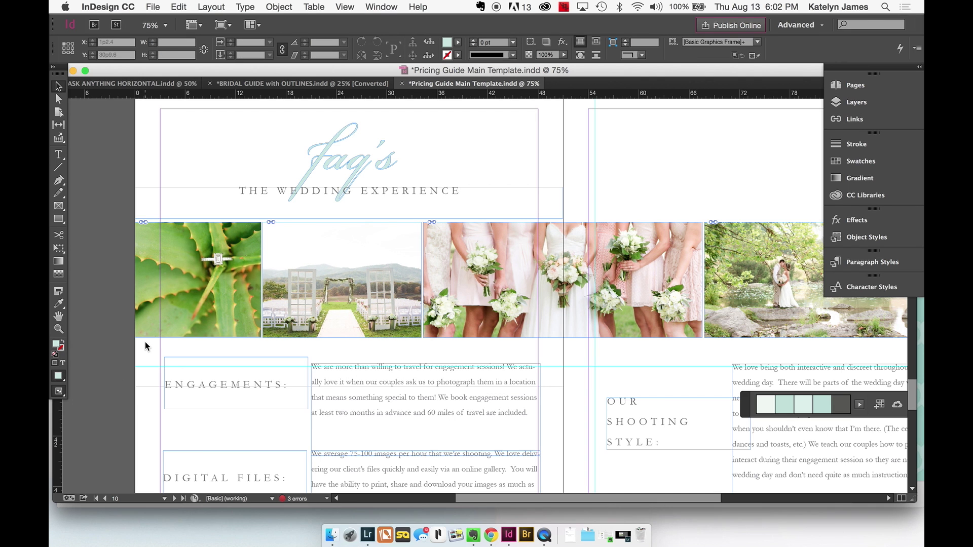
# - Examine how the bottom edges of the ring and ceremony photos line up at 200% magnification
pyautogui.press('super+equal')
pyautogui.press('super+equal')
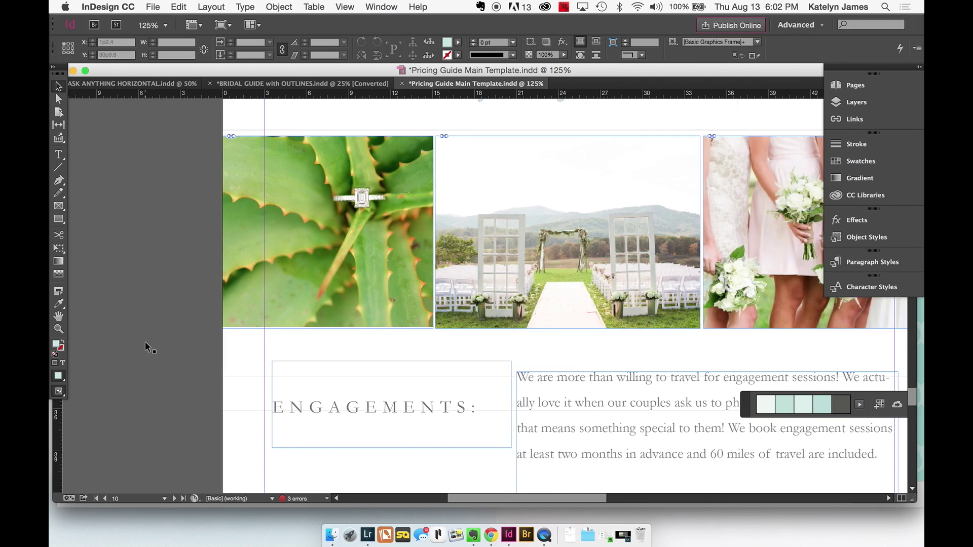
pyautogui.scroll(-3, 367, 332)
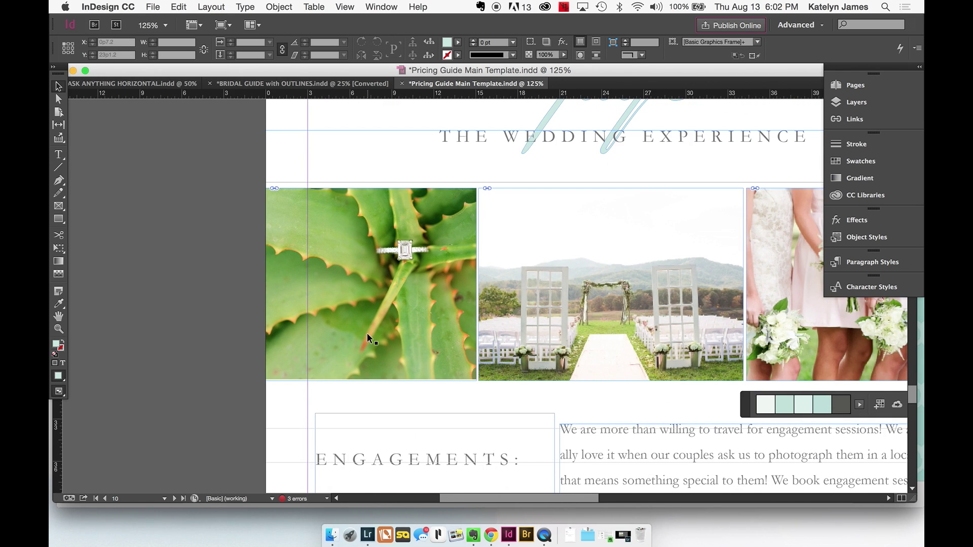
pyautogui.press('super+equal')
pyautogui.press('super+equal')
pyautogui.scroll(-10, 367, 333)
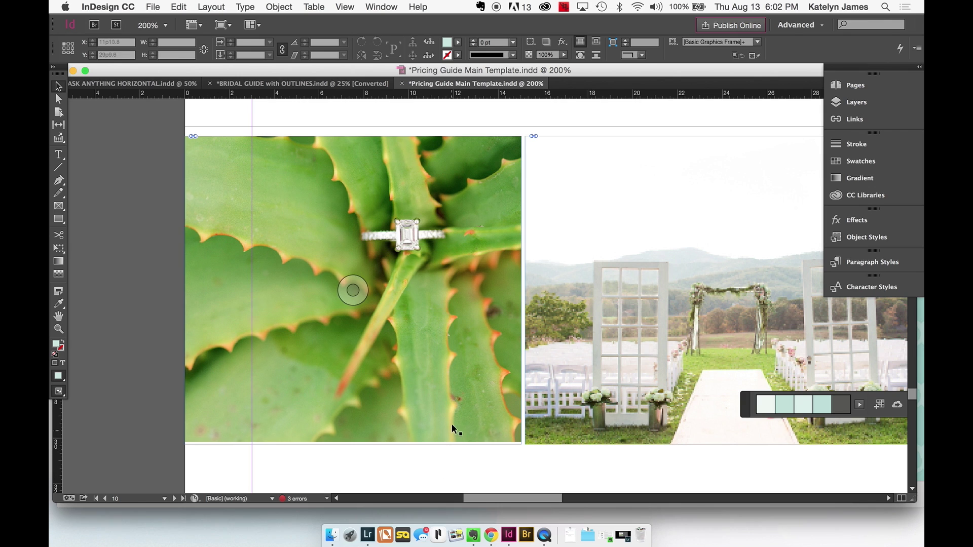
# - Try nudging the ring photo's whole frame down about 3 points, and return it to its place
pyautogui.click(446, 418)
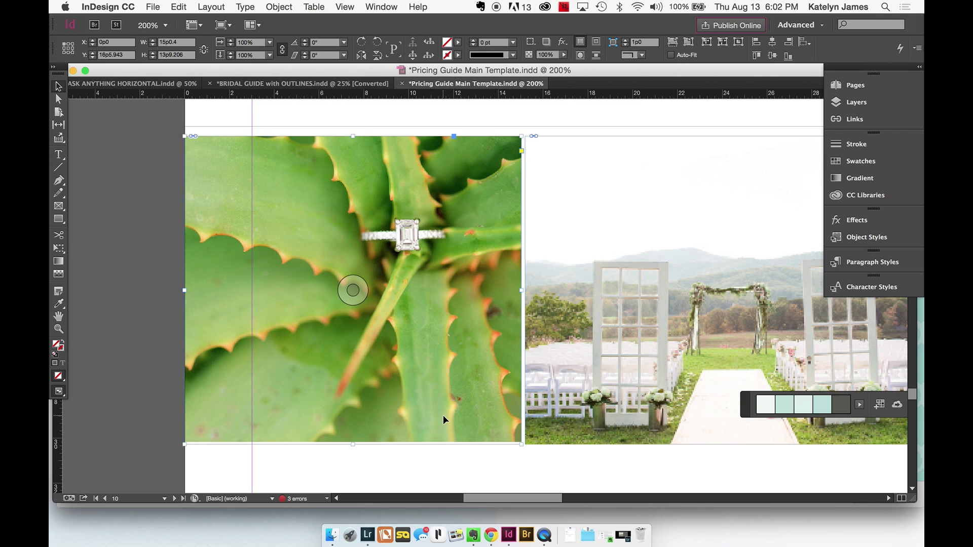
pyautogui.press('Down')
pyautogui.press('Down')
pyautogui.press('Down')
pyautogui.press('Down')
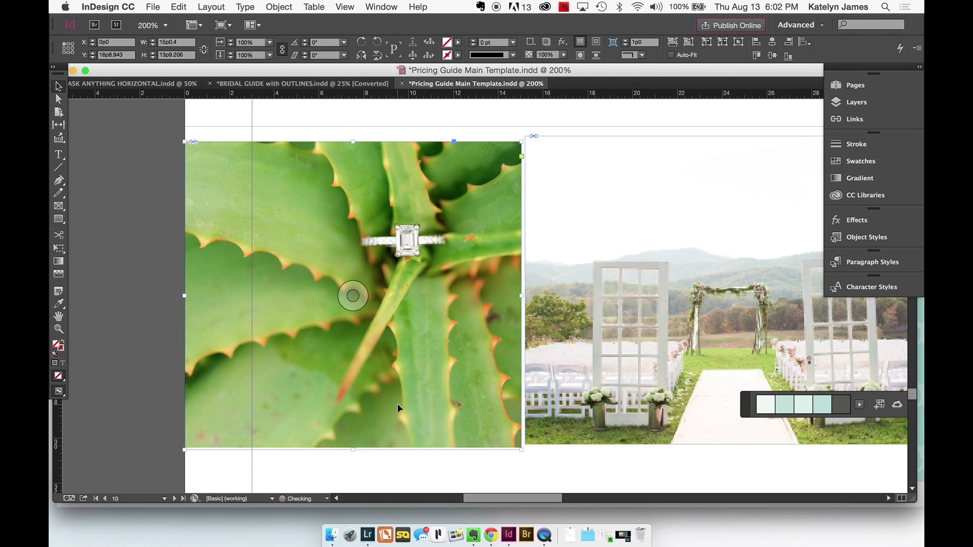
pyautogui.press('Up')
pyautogui.press('Up')
pyautogui.press('Up')
pyautogui.press('Up')
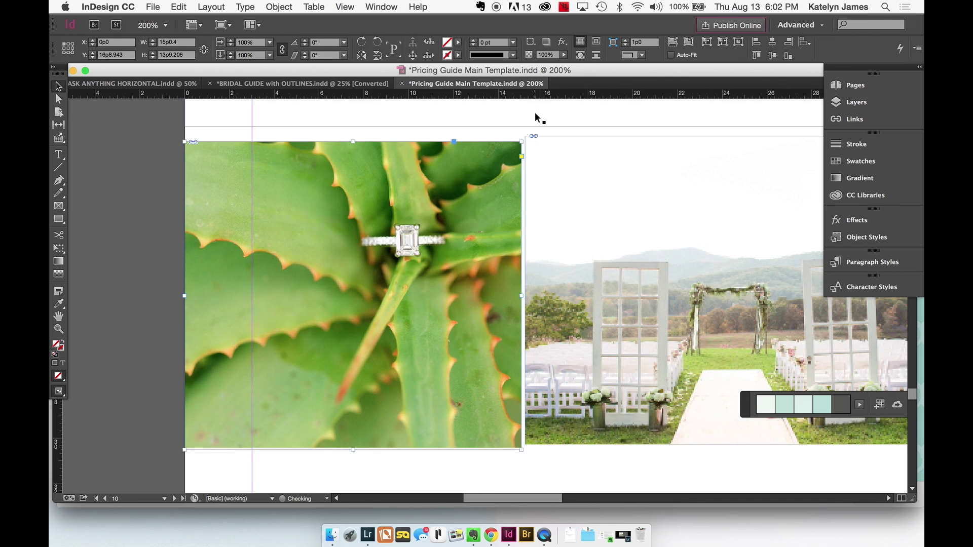
# - Select the ring image inside its frame and shift it down to a vertical offset of 0p0.857
pyautogui.doubleClick(438, 245)
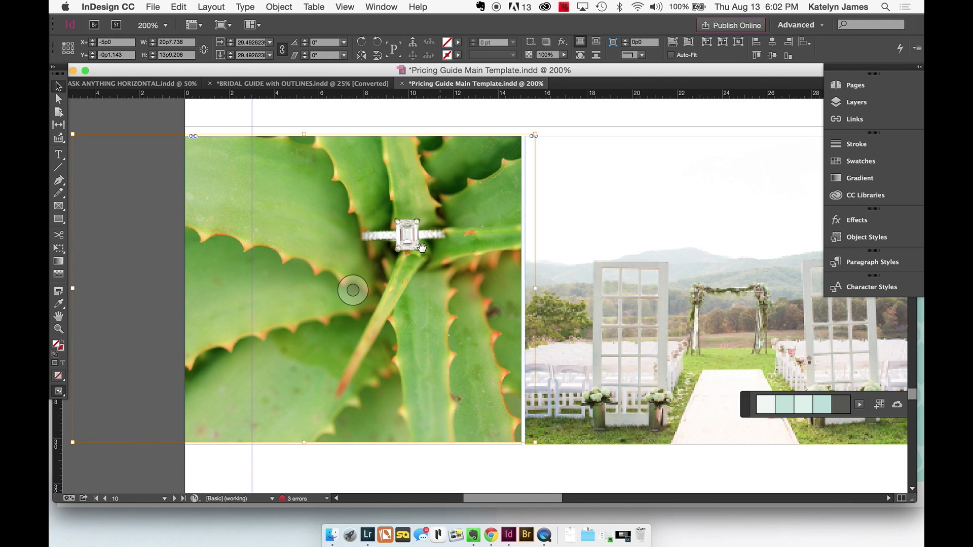
pyautogui.moveTo(228, 260); pyautogui.dragTo(228, 264)
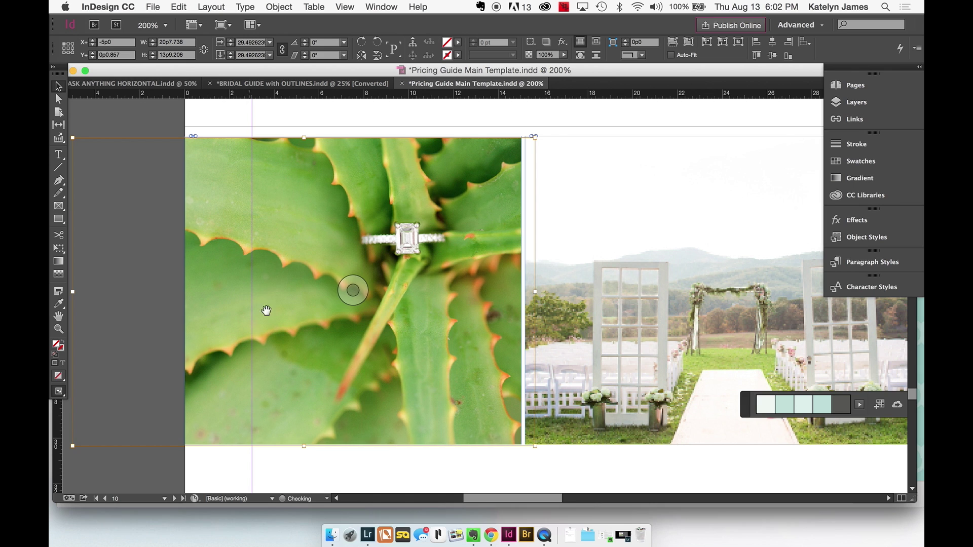
# - Enlarge the ring image inside its frame to a scale of about 30.56% so it extends past the frame's edges
pyautogui.click(403, 463)
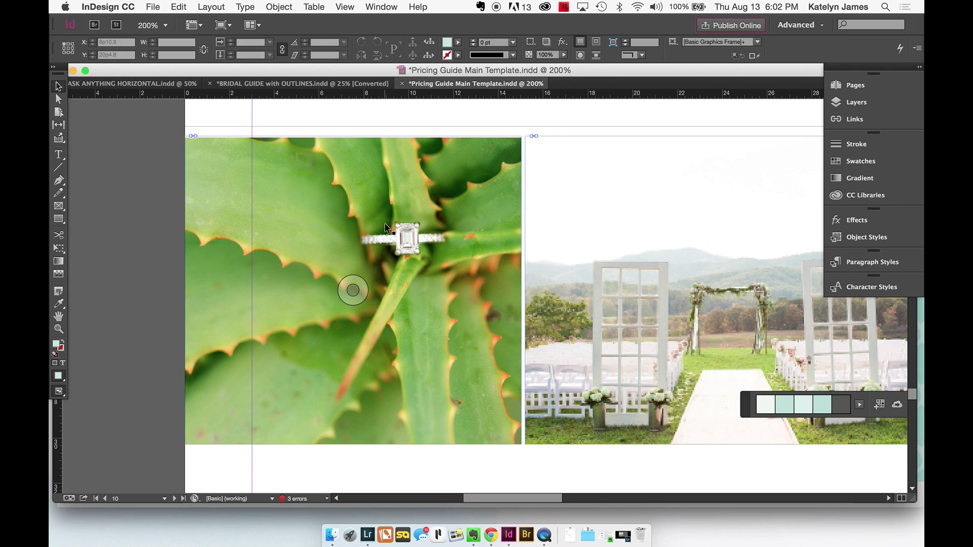
pyautogui.doubleClick(321, 180)
pyautogui.moveTo(537, 446); pyautogui.dragTo(547, 459)
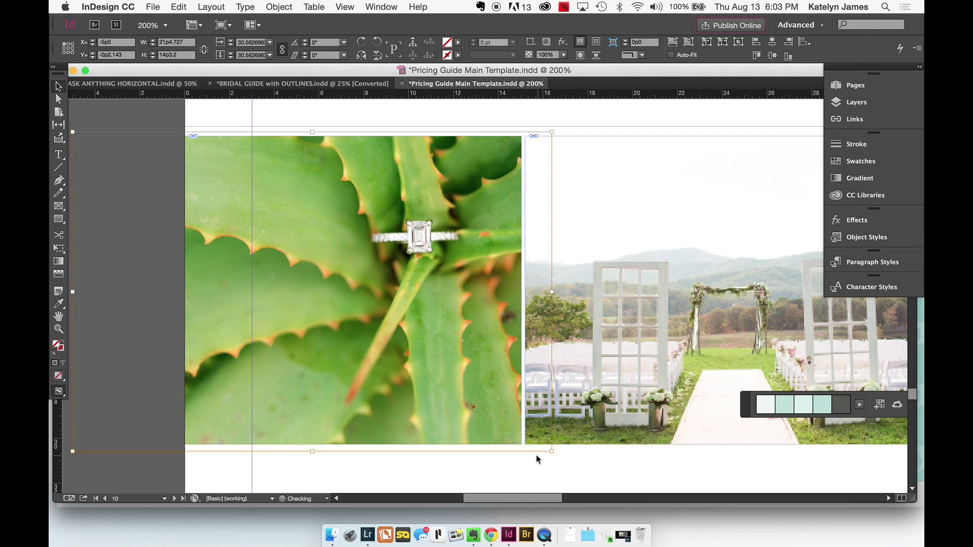
pyautogui.click(143, 472)
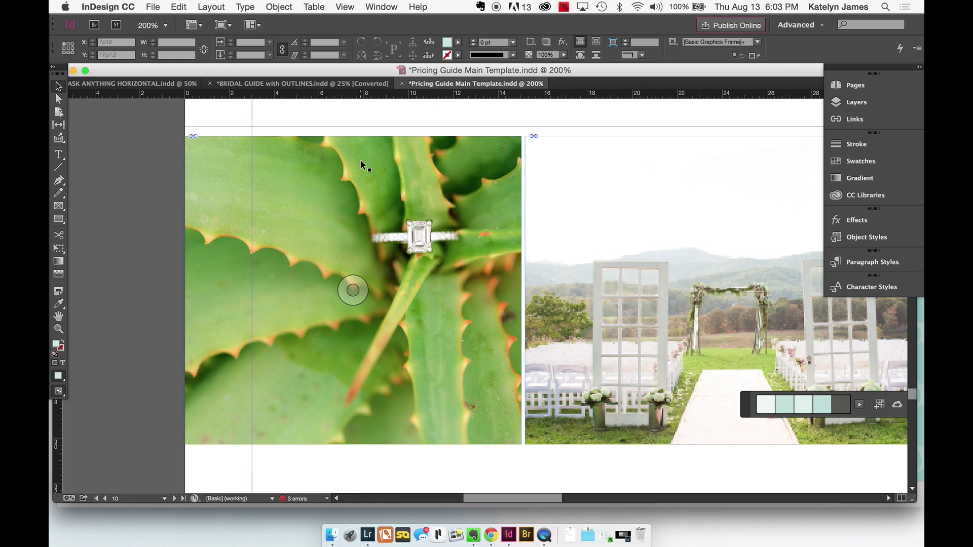
# - Examine the FAQ spread's photo row, text sections and script heading at different magnifications
pyautogui.press('super+minus')
pyautogui.press('super+minus')
pyautogui.press('super+minus')
pyautogui.hscroll(5, 361, 159)
pyautogui.press('super+minus')
pyautogui.press('super+minus')
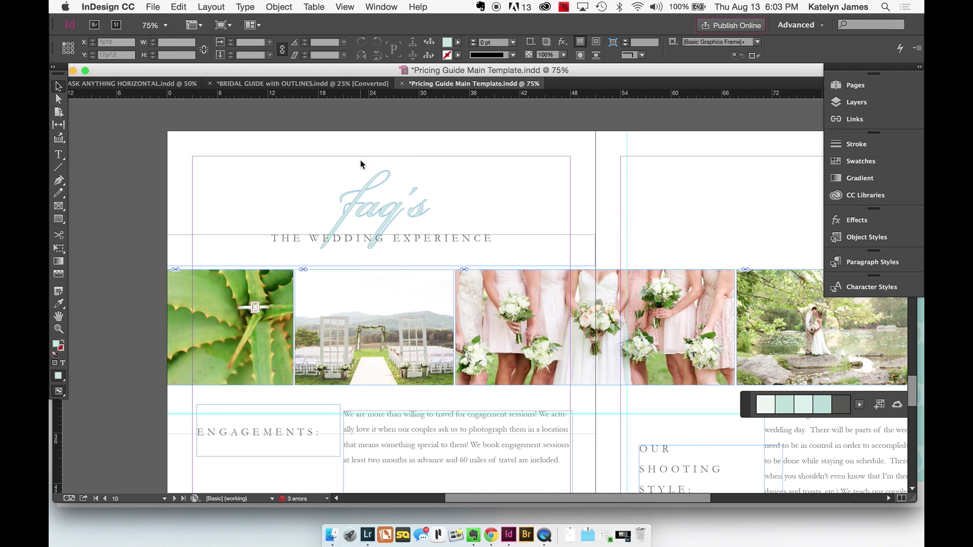
pyautogui.scroll(1, 360, 160)
pyautogui.scroll(-3, 360, 163)
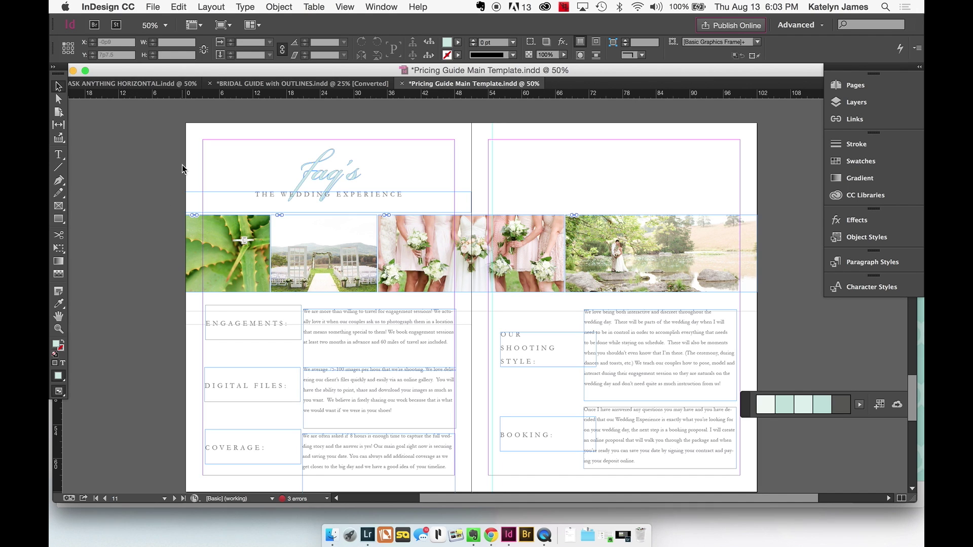
pyautogui.press('super+equal')
pyautogui.press('super+equal')
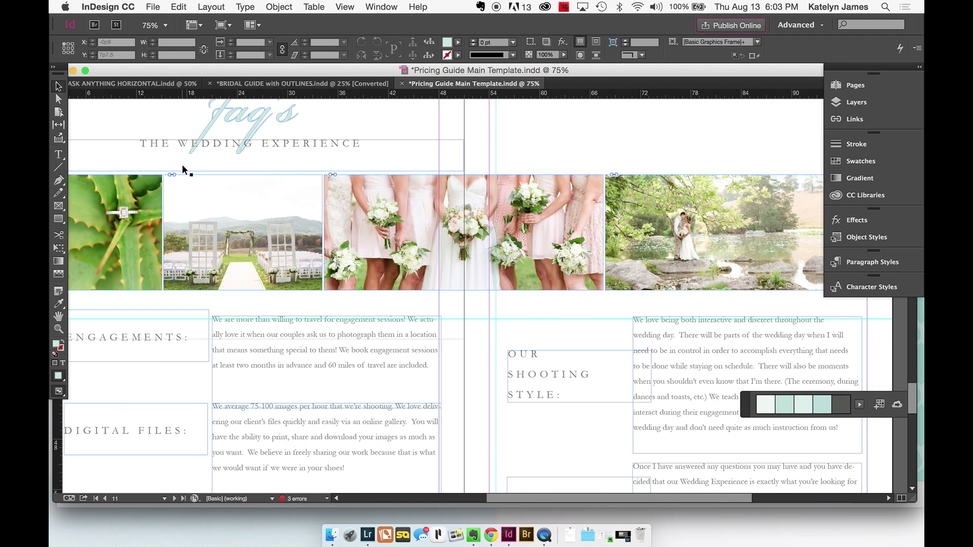
pyautogui.scroll(6, 181, 165)
pyautogui.hscroll(-4, 181, 166)
pyautogui.scroll(-1, 181, 165)
pyautogui.scroll(-1, 182, 164)
pyautogui.hscroll(-1, 181, 164)
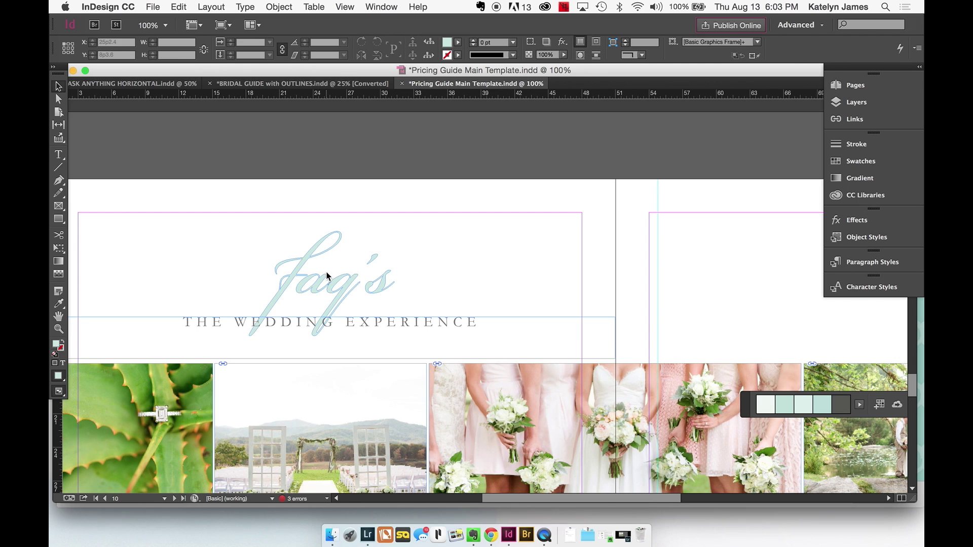
# - Select the script faq's heading and check the Create Outlines command for it
pyautogui.click(323, 281)
pyautogui.click(245, 6)
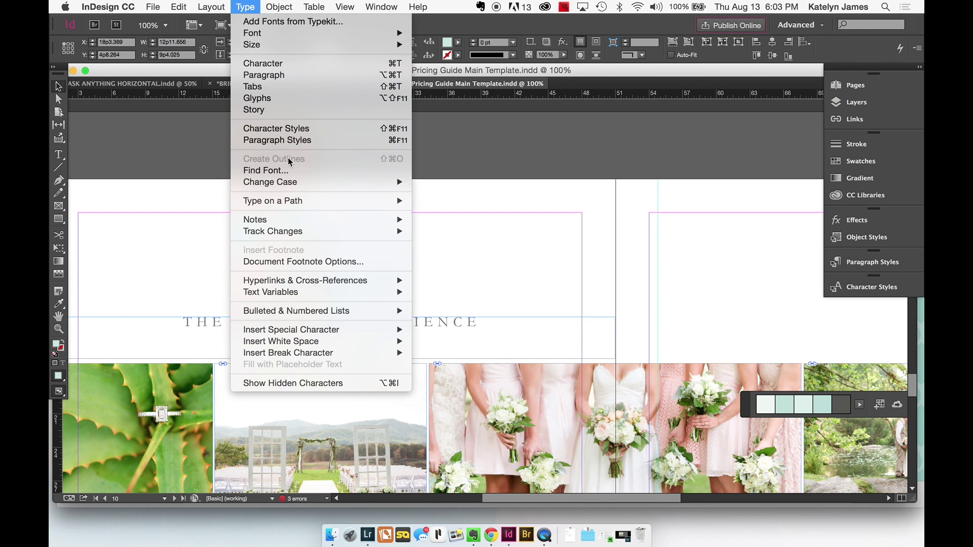
pyautogui.click(222, 210)
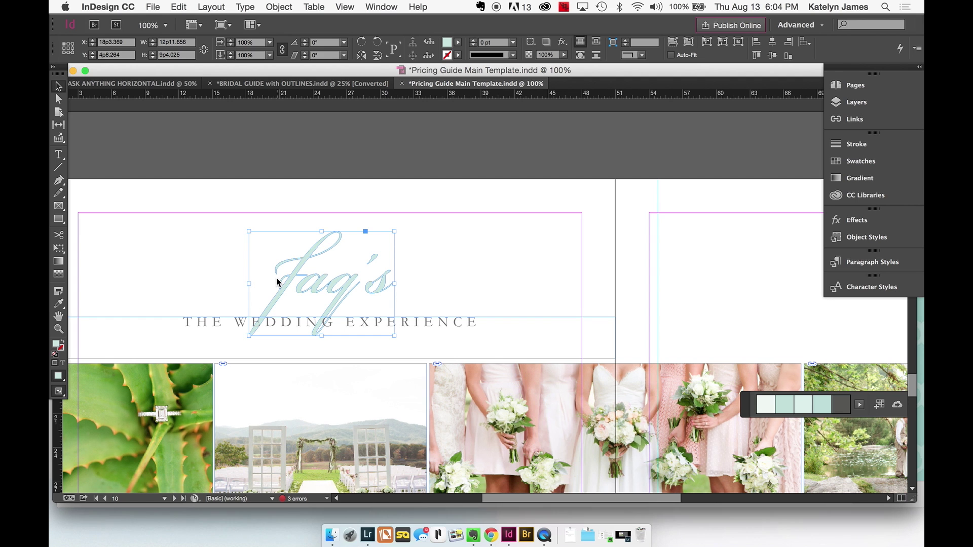
pyautogui.click(207, 254)
pyautogui.scroll(-4, 207, 254)
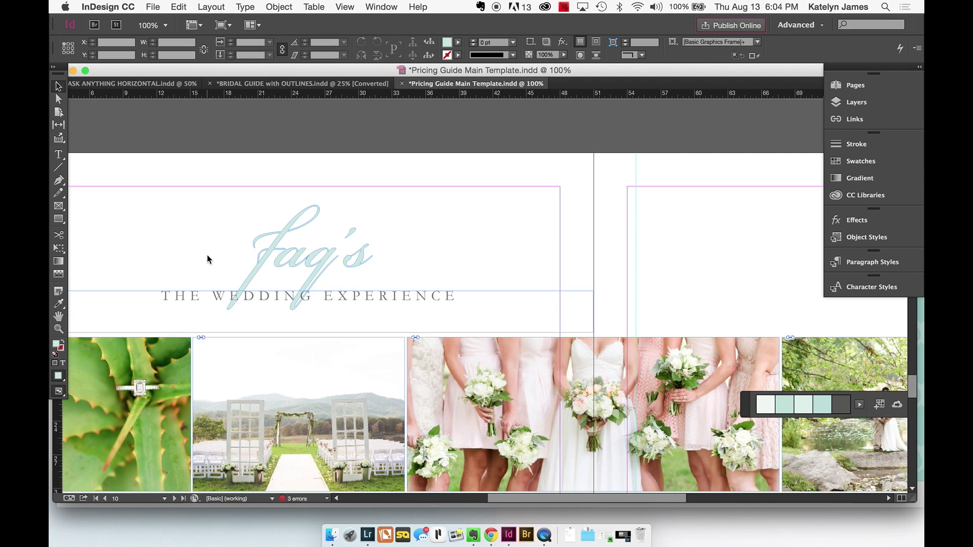
pyautogui.scroll(1, 207, 255)
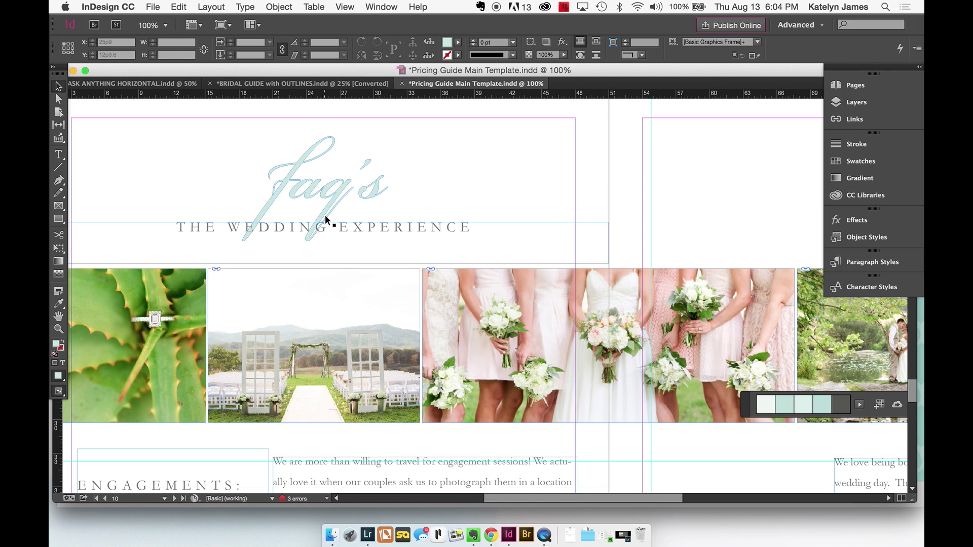
# - Draw a text frame about 16p7 by 9p0 beside the script heading and enter "faq's" in it
pyautogui.click(59, 155)
pyautogui.hscroll(5, 252, 177)
pyautogui.scroll(2, 252, 177)
pyautogui.moveTo(304, 157); pyautogui.dragTo(492, 254)
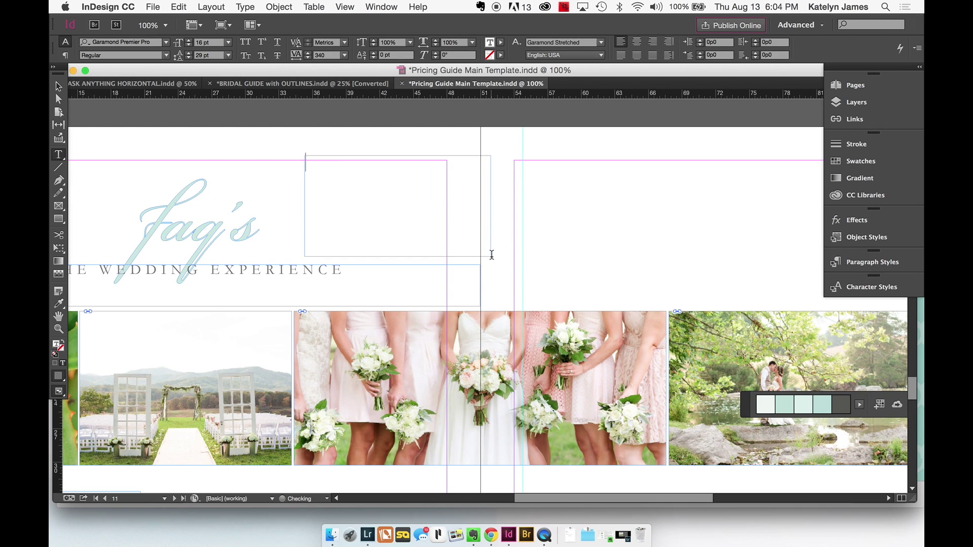
pyautogui.write('f')
pyautogui.write('aq')
pyautogui.write("'s")
# - Set the new faq's text in the Feast font
pyautogui.doubleClick(331, 163)
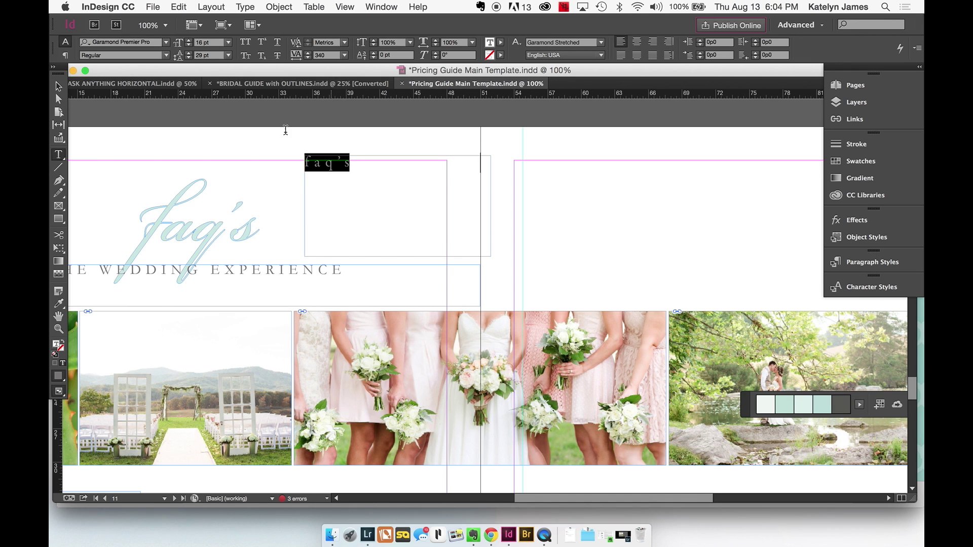
pyautogui.click(167, 43)
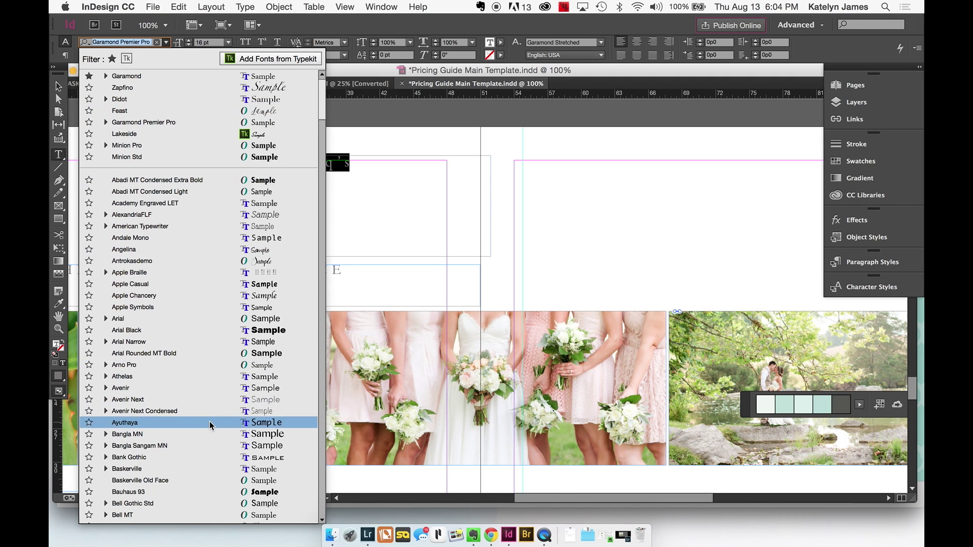
pyautogui.scroll(-3, 208, 421)
pyautogui.scroll(-10, 212, 448)
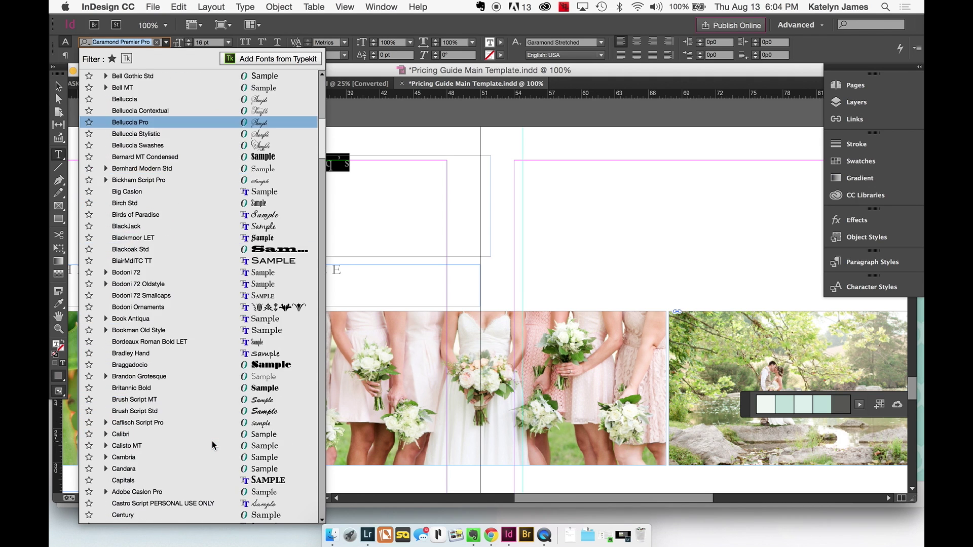
pyautogui.scroll(-15, 208, 400)
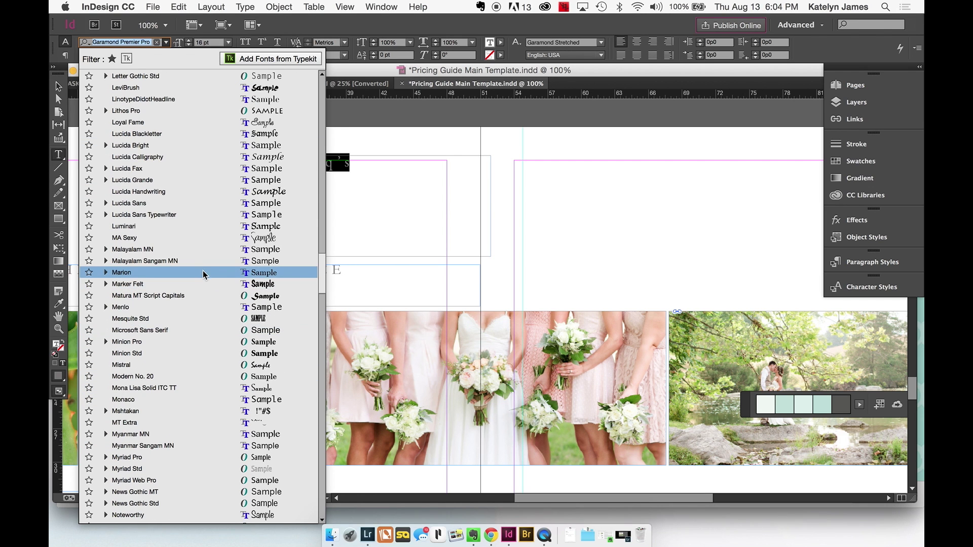
pyautogui.scroll(2, 202, 275)
pyautogui.scroll(5, 202, 264)
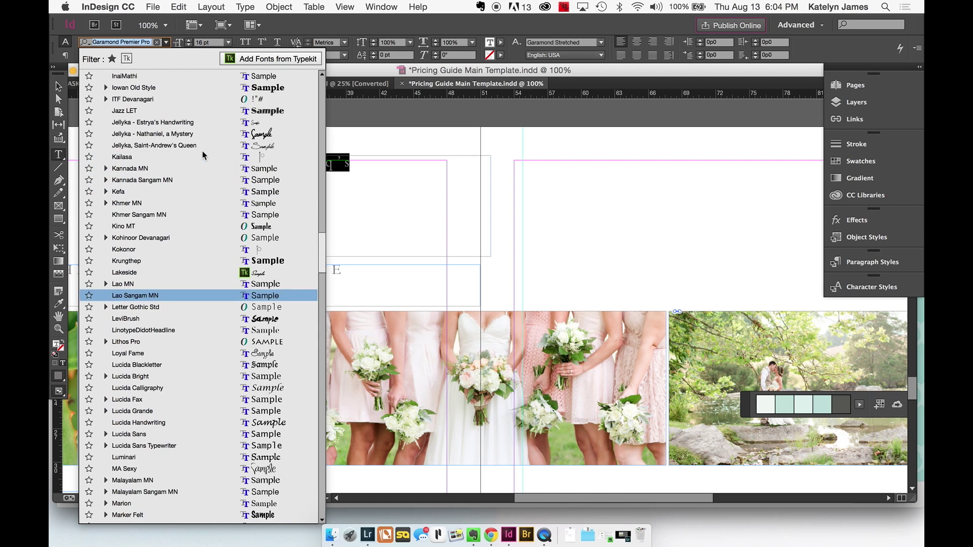
pyautogui.scroll(20, 204, 146)
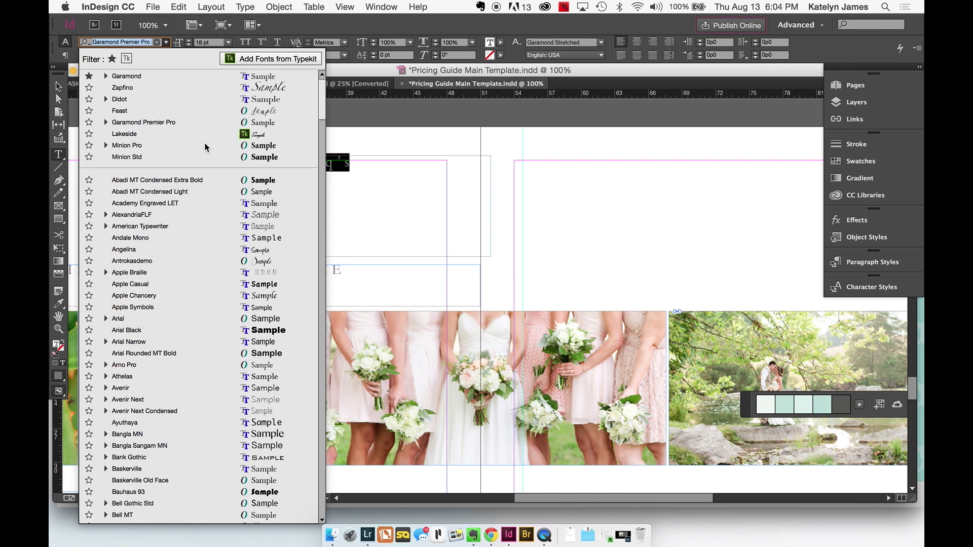
pyautogui.click(208, 112)
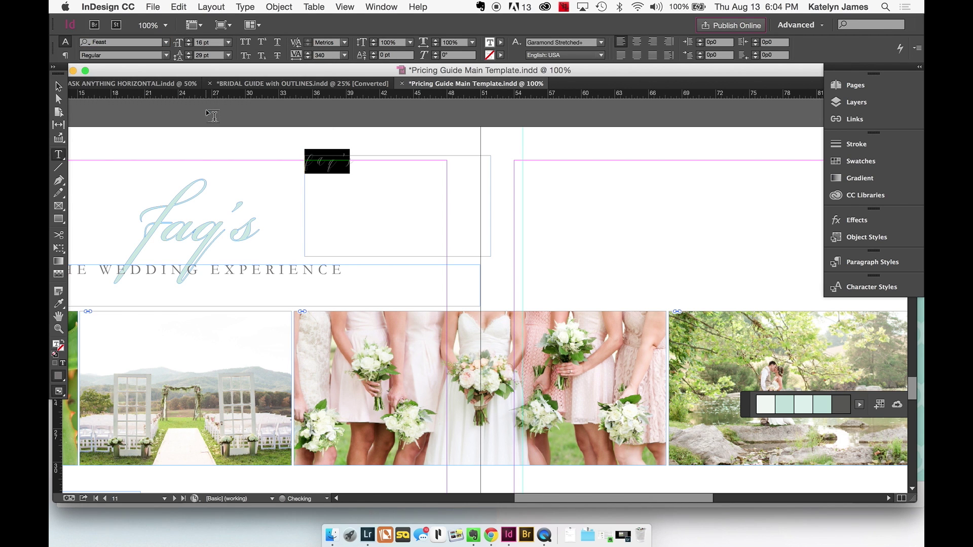
# - Enlarge the new faq's text to 27 pt and move its frame down beside the script heading
pyautogui.click(187, 41)
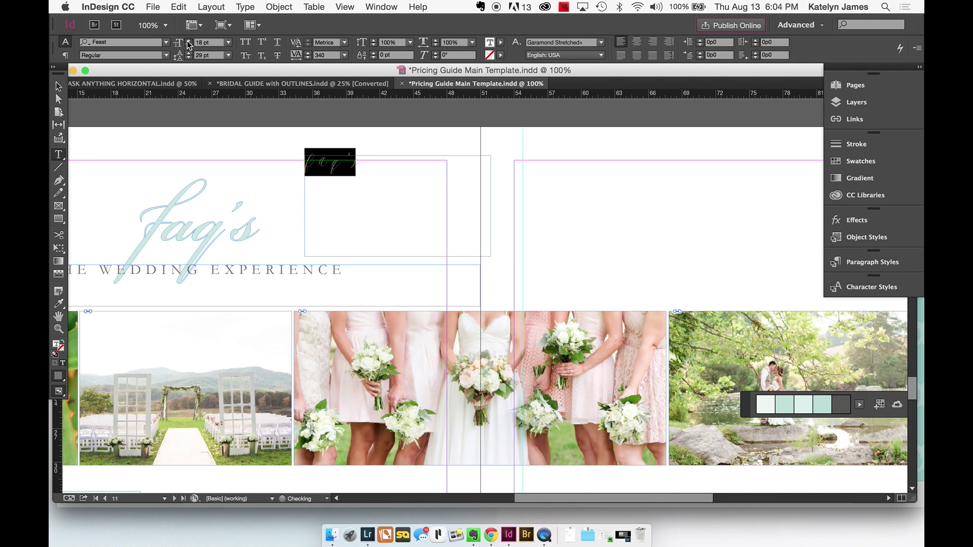
pyautogui.click(188, 41)
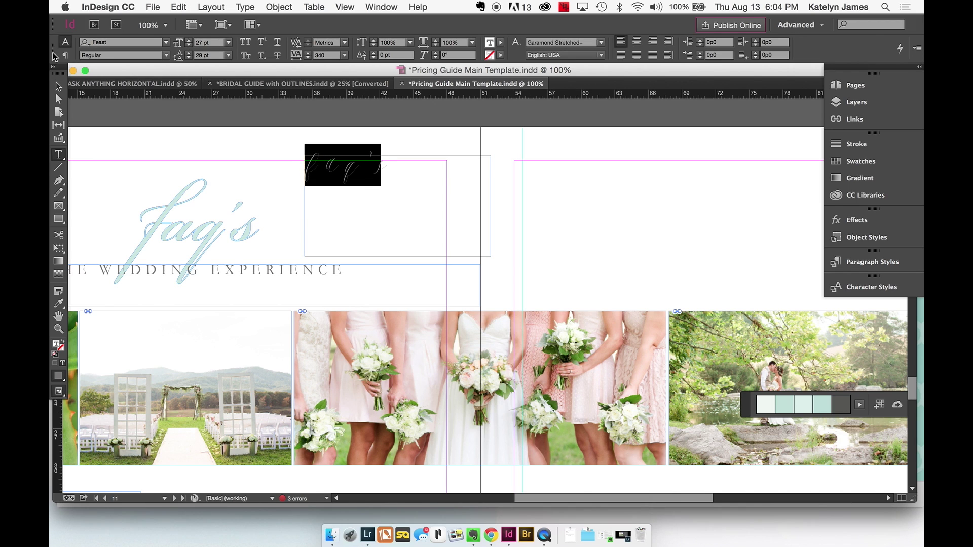
pyautogui.click(58, 86)
pyautogui.moveTo(352, 176); pyautogui.dragTo(254, 197)
# - Try tracking values of 25, 200 and 600 on the new faq's text
pyautogui.doubleClick(385, 203)
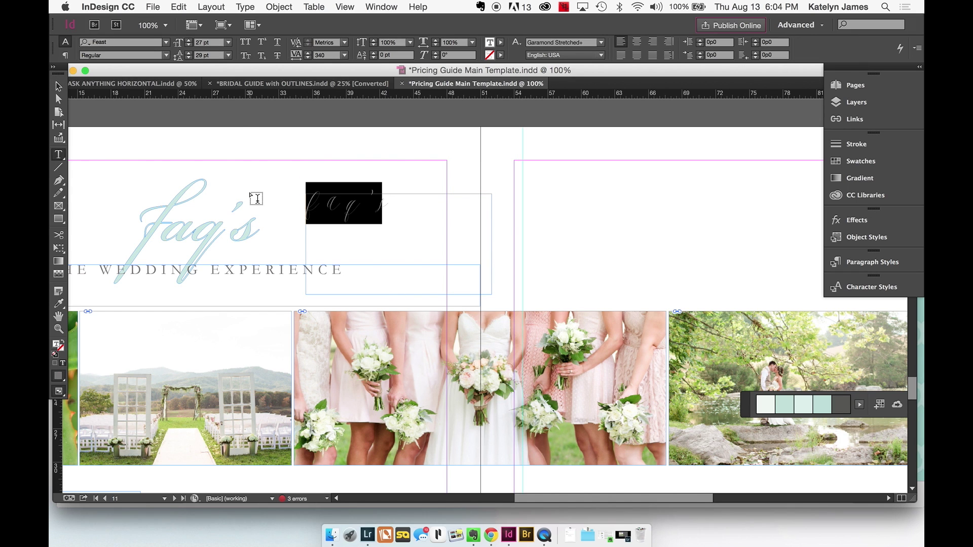
pyautogui.click(345, 55)
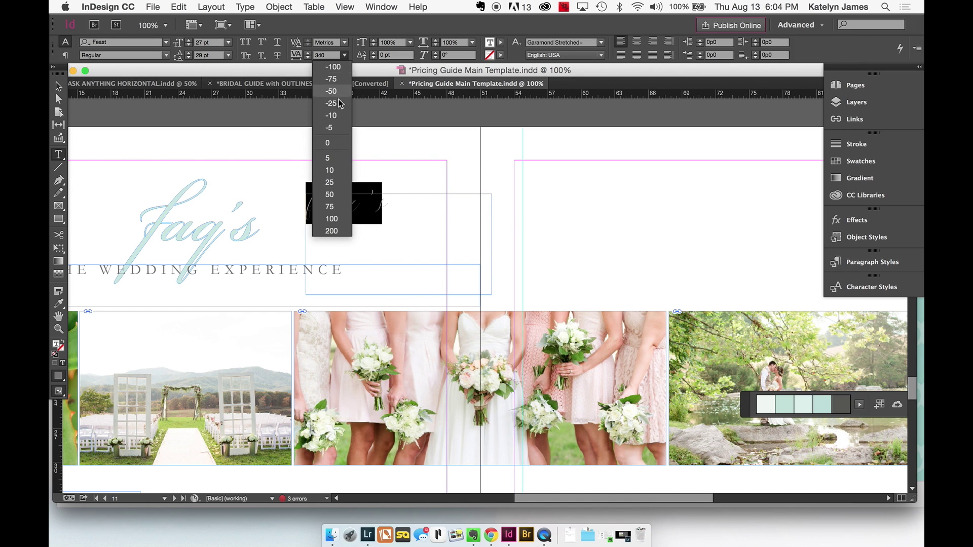
pyautogui.click(331, 183)
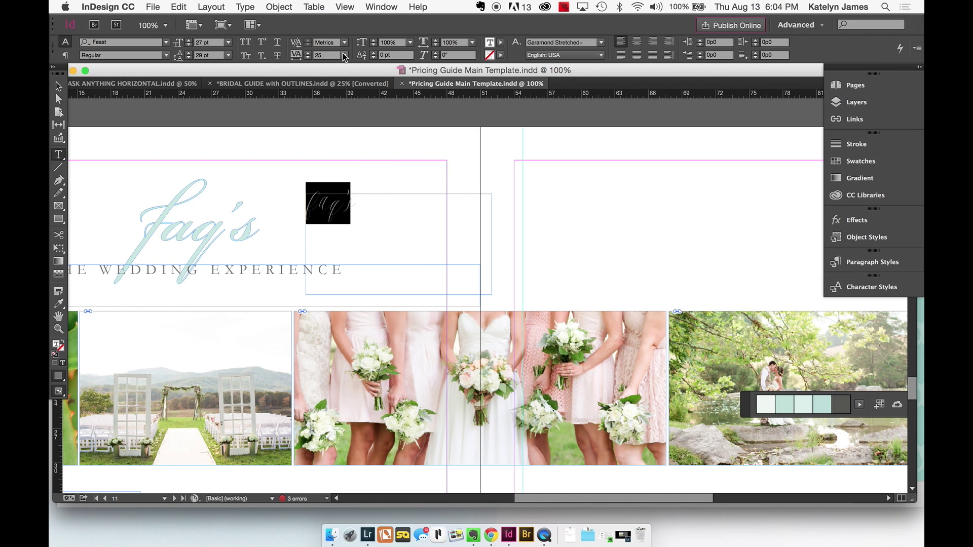
pyautogui.click(327, 206)
pyautogui.moveTo(362, 206); pyautogui.dragTo(298, 204)
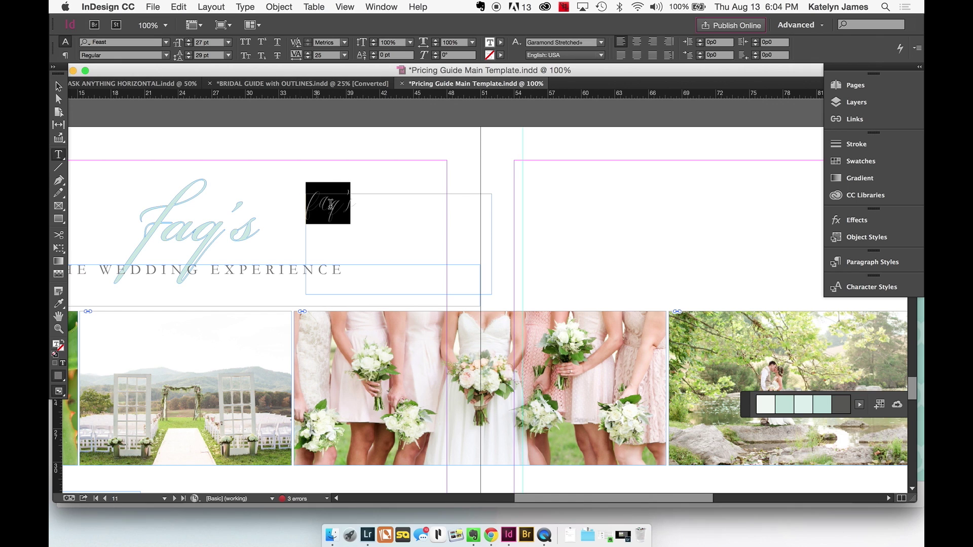
pyautogui.click(345, 56)
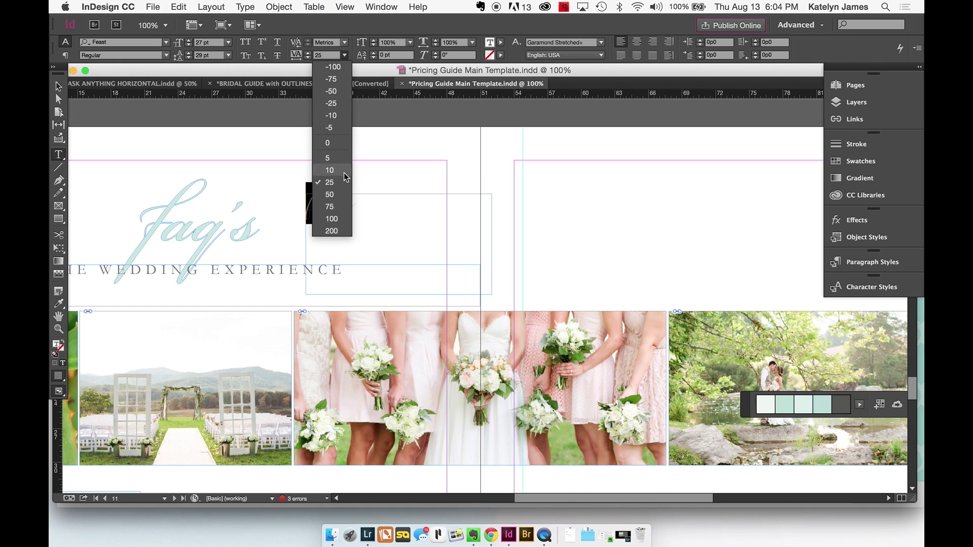
pyautogui.click(337, 230)
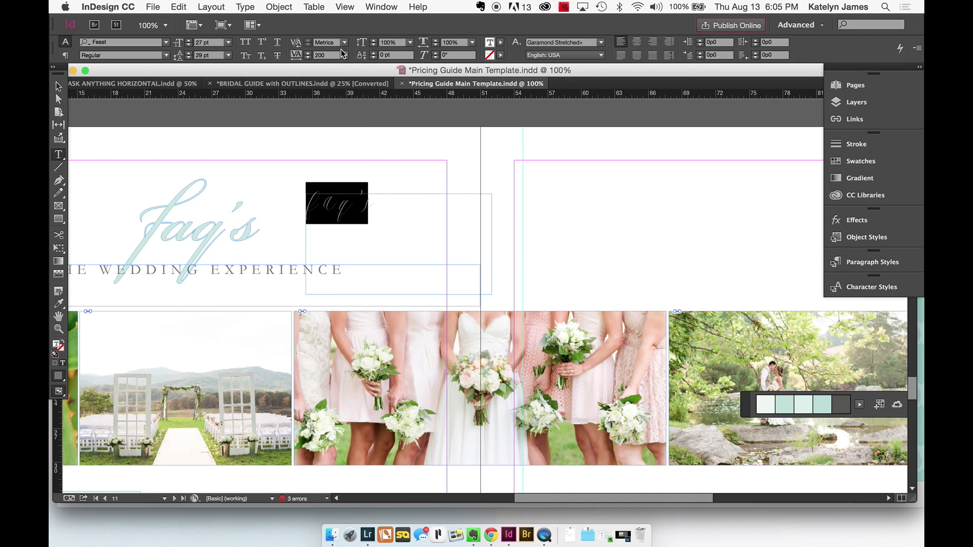
pyautogui.write('600')
pyautogui.press('Return')
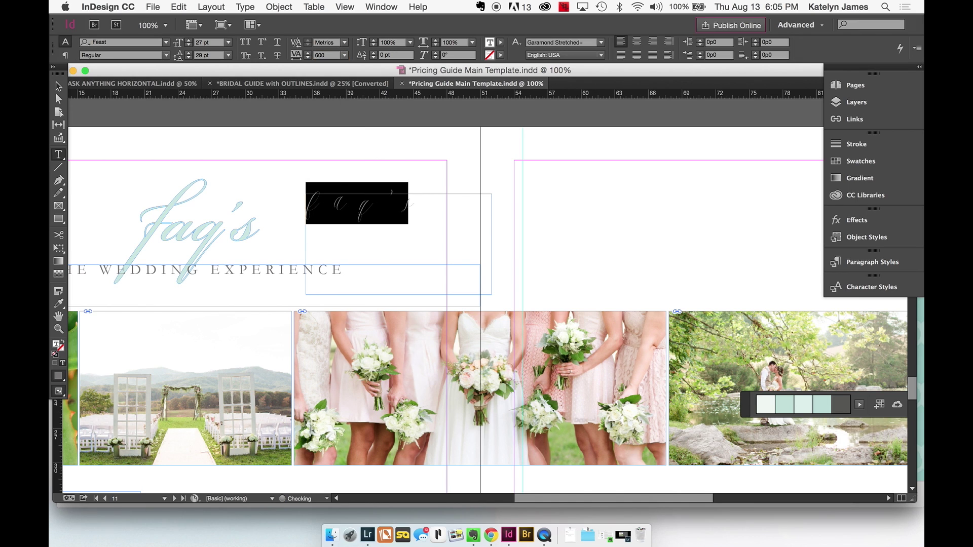
# - Set the tracking of the new faq's text to 50 and finish editing the text
pyautogui.click(345, 55)
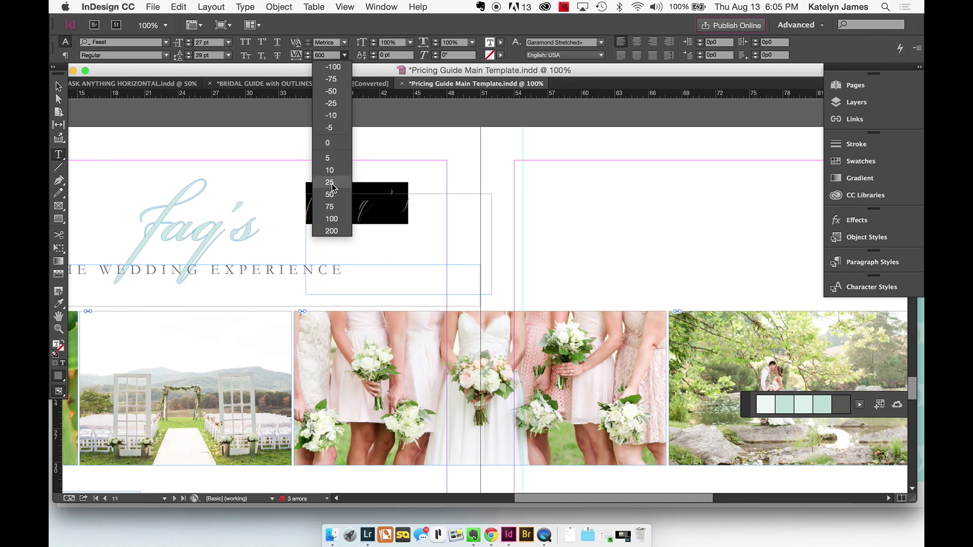
pyautogui.click(330, 191)
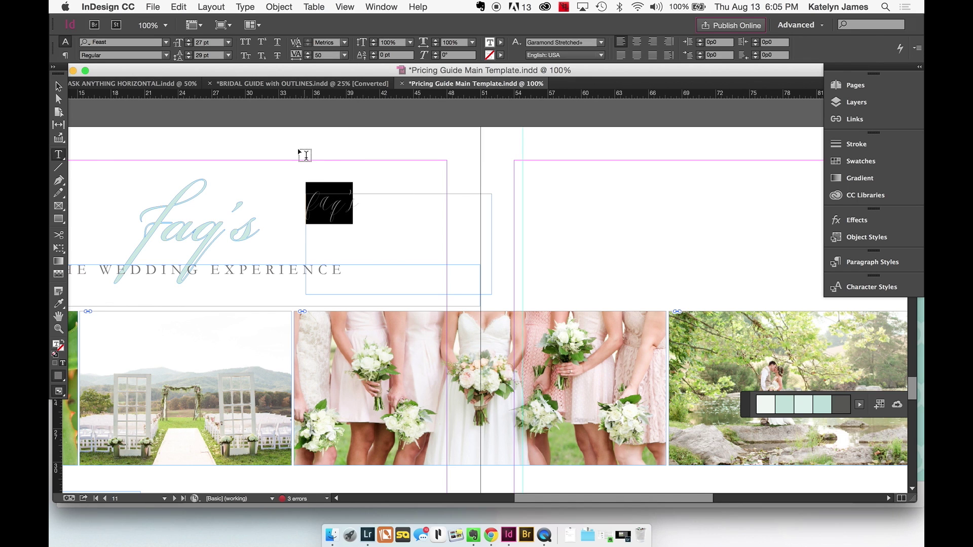
pyautogui.press('Escape')
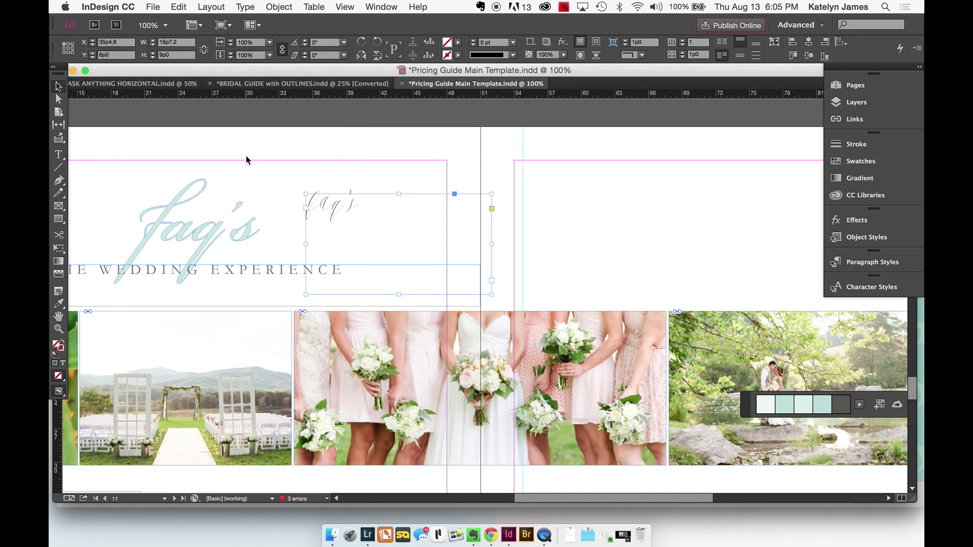
# - Delete the old outlined faq's heading above THE WEDDING EXPERIENCE
pyautogui.click(214, 229)
pyautogui.press('Delete')
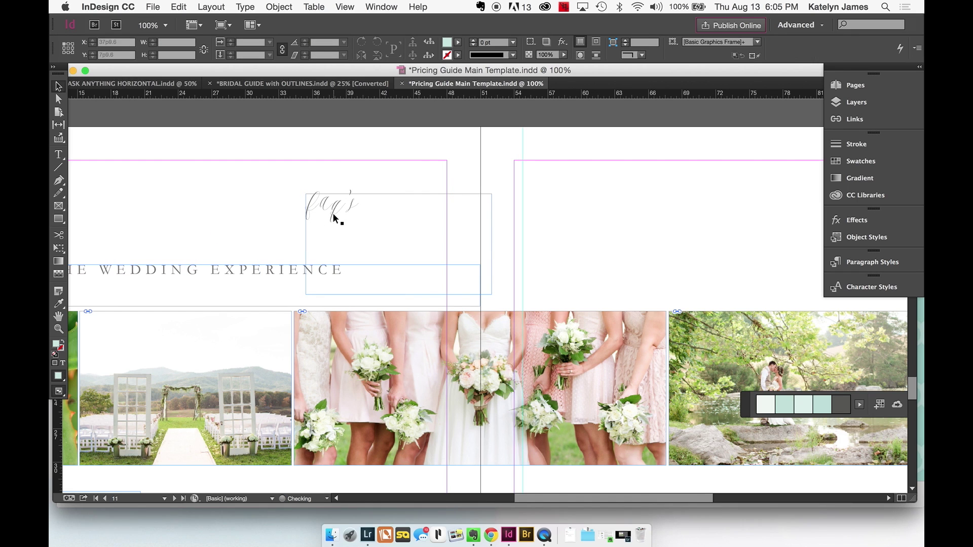
# - Set the new faq's text to a font size of 72 pt
pyautogui.doubleClick(350, 211)
pyautogui.doubleClick(350, 210)
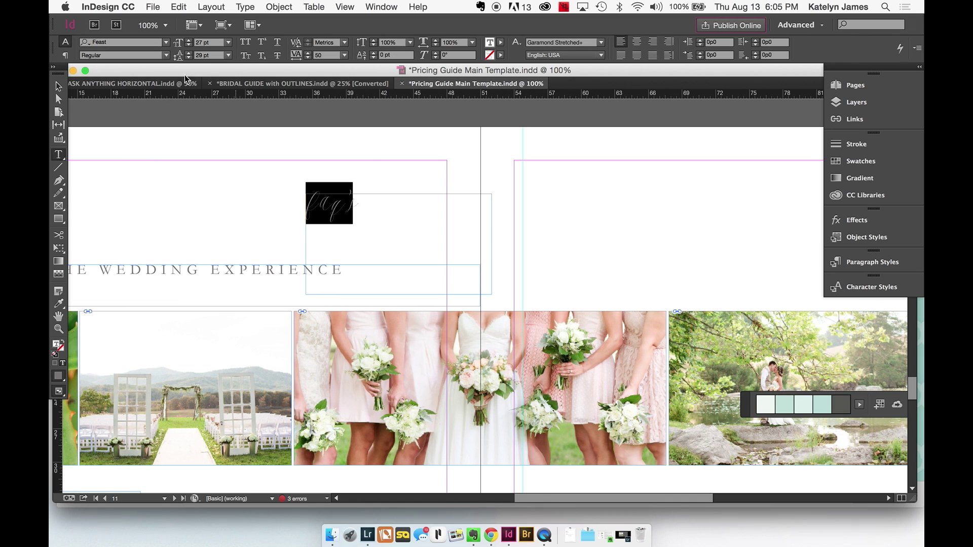
pyautogui.click(229, 45)
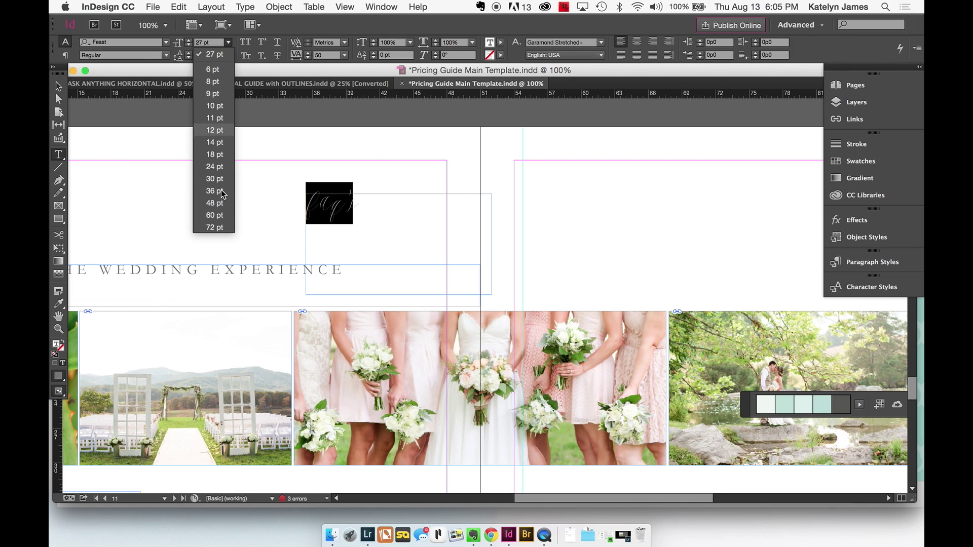
pyautogui.click(221, 231)
pyautogui.hscroll(-4, 171, 185)
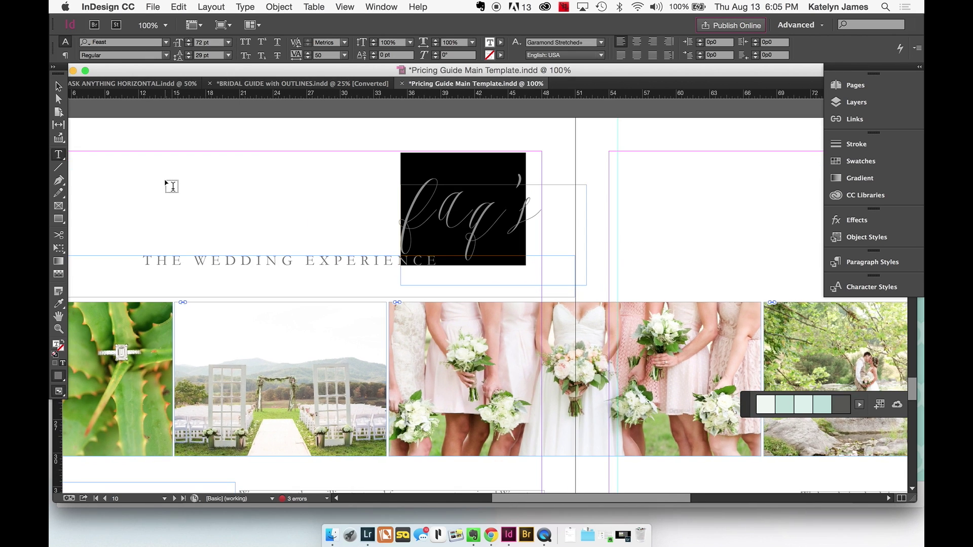
# - Move the faq's text frame so that the word sits directly above THE WEDDING EXPERIENCE
pyautogui.click(58, 87)
pyautogui.moveTo(444, 214); pyautogui.dragTo(278, 200)
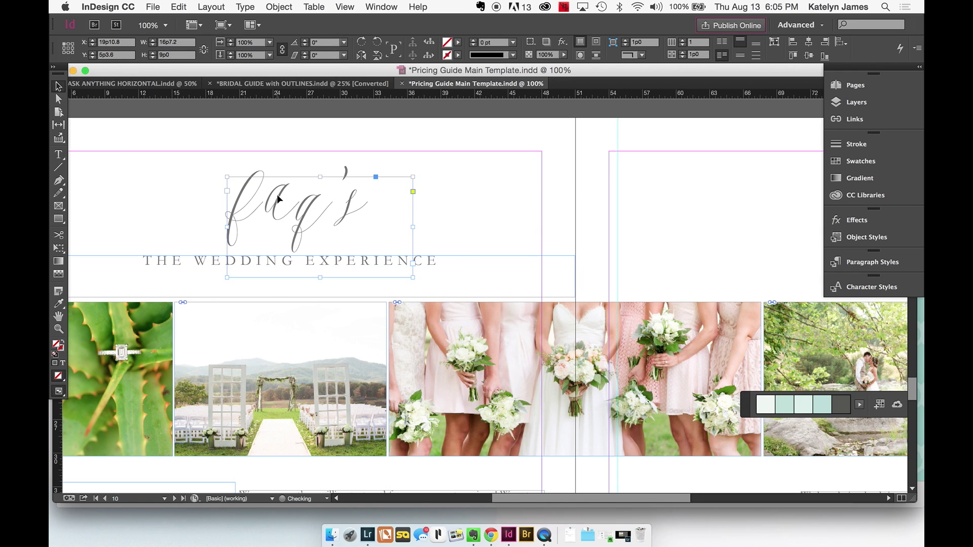
# - Try the Exmouth font on the whole faq's text
pyautogui.doubleClick(311, 207)
pyautogui.doubleClick(324, 213)
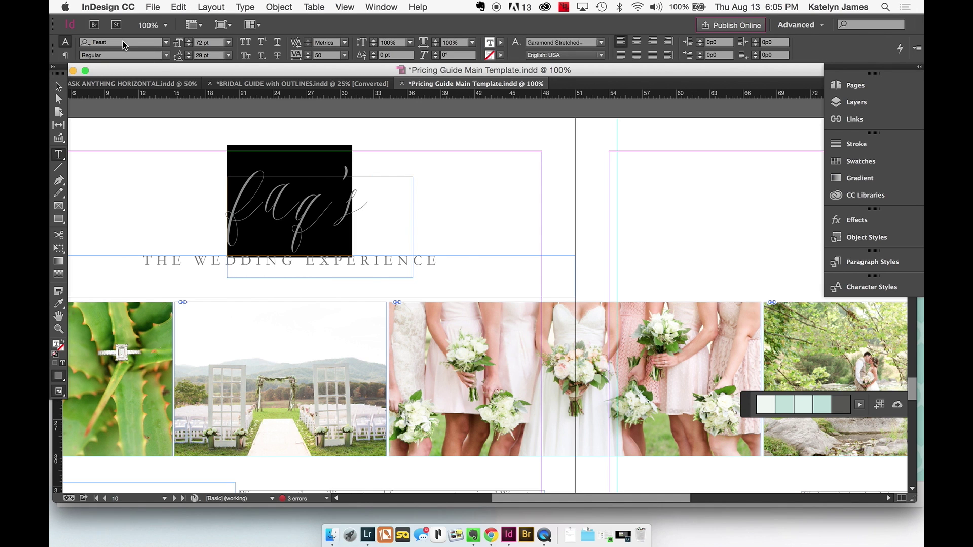
pyautogui.click(166, 42)
pyautogui.scroll(-15, 193, 320)
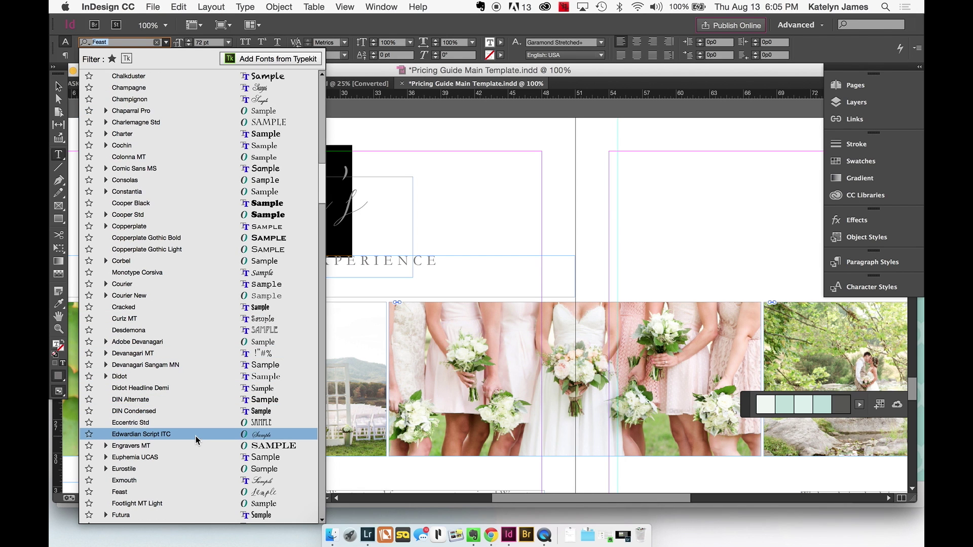
pyautogui.click(200, 480)
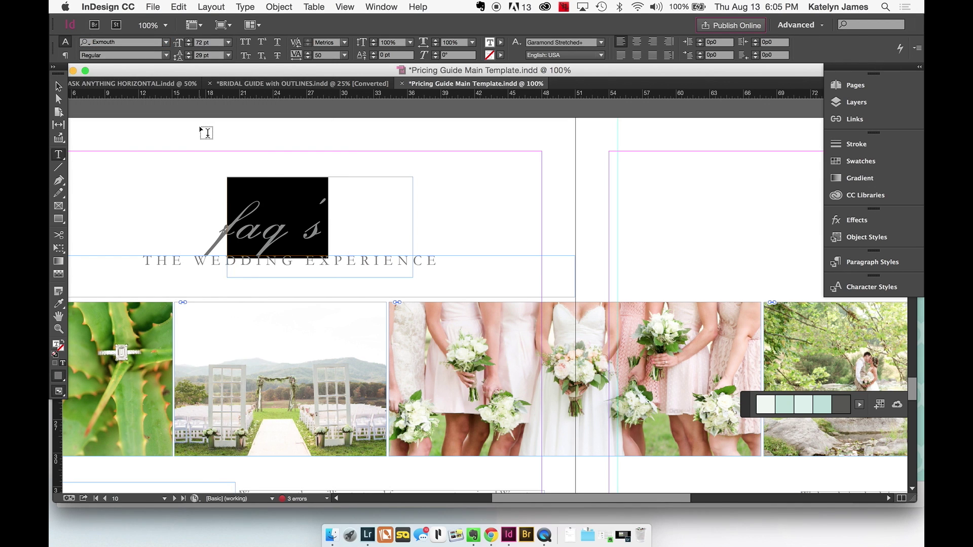
# - Increase the font size of the faq's text to 75 pt and finish editing the text
pyautogui.click(188, 41)
pyautogui.click(188, 41)
pyautogui.click(189, 41)
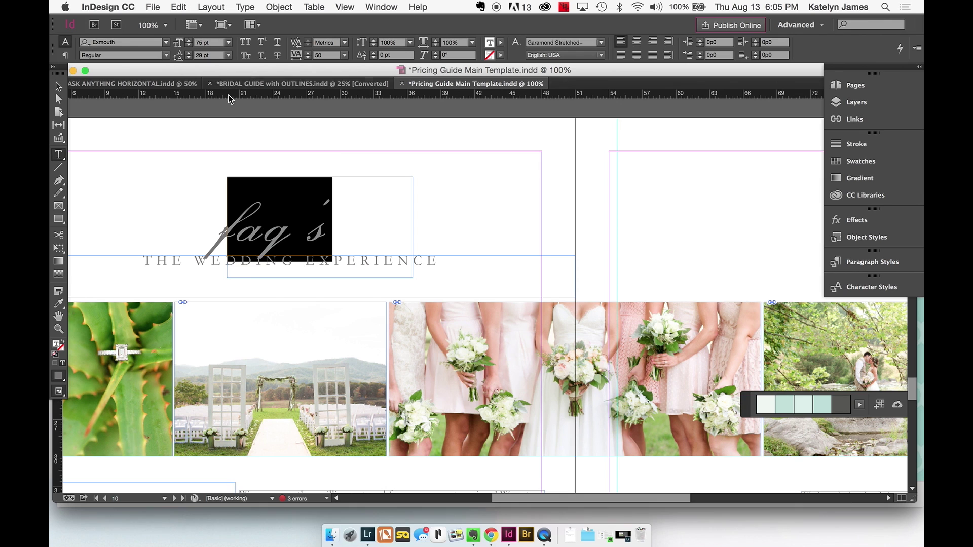
pyautogui.click(58, 86)
pyautogui.click(155, 179)
pyautogui.click(264, 234)
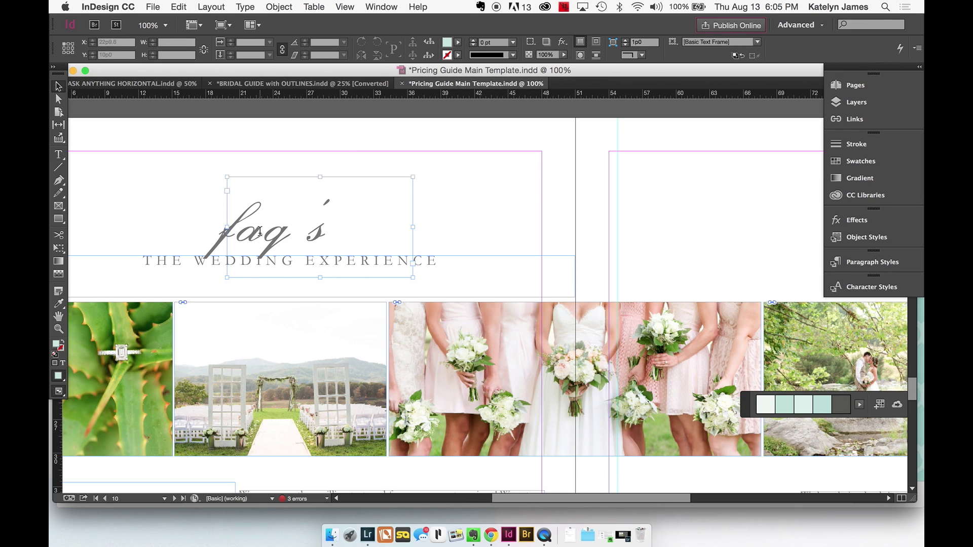
# - Change the font of the whole faq's text to Bickham Script Pro
pyautogui.doubleClick(265, 234)
pyautogui.doubleClick(291, 236)
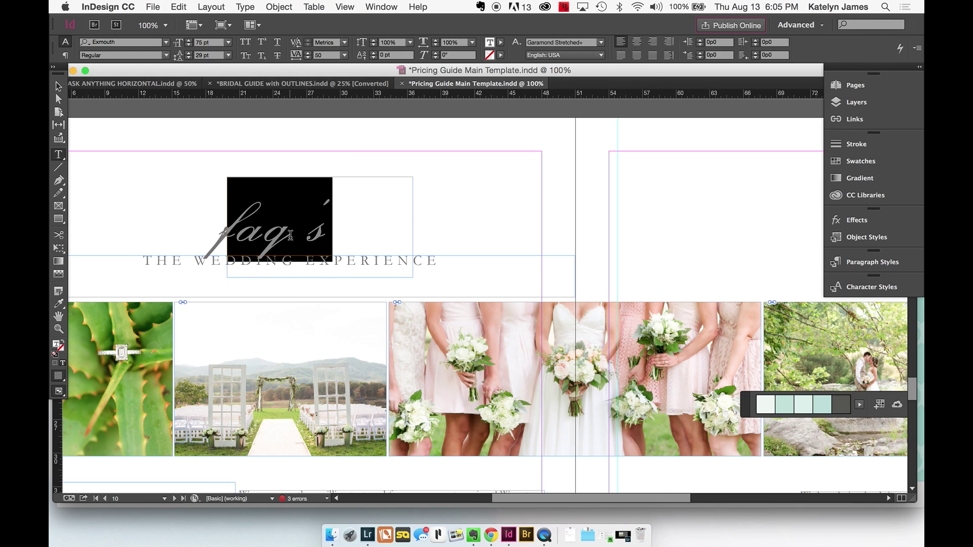
pyautogui.click(165, 42)
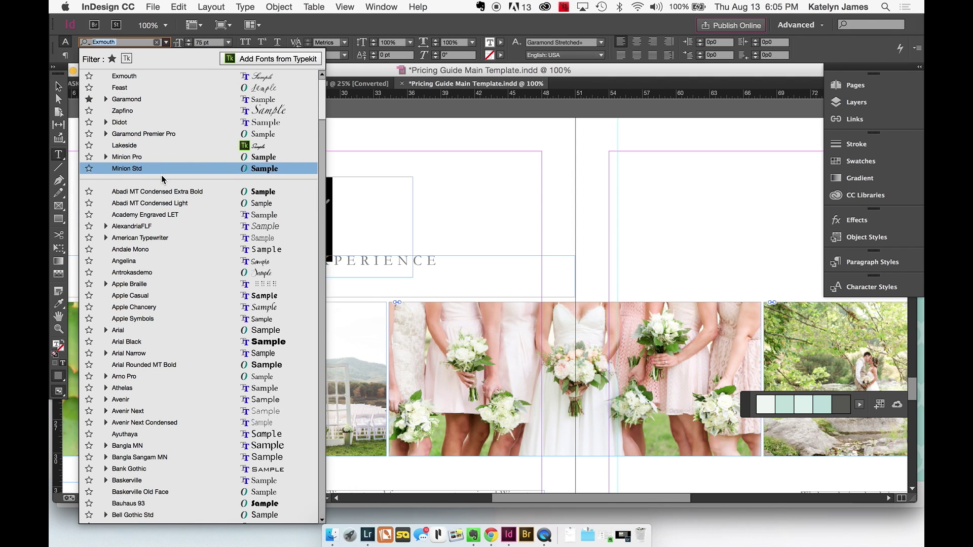
pyautogui.scroll(-15, 164, 378)
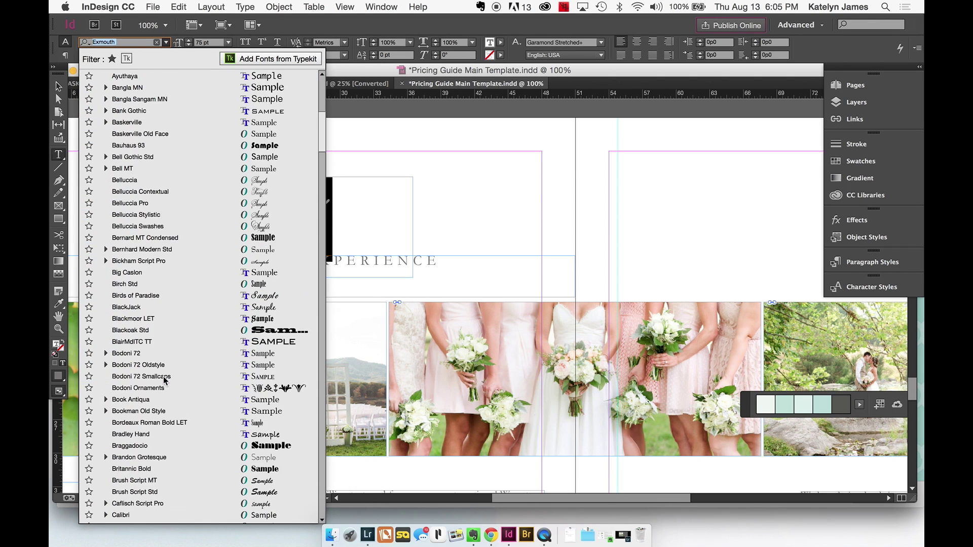
pyautogui.scroll(-3, 164, 380)
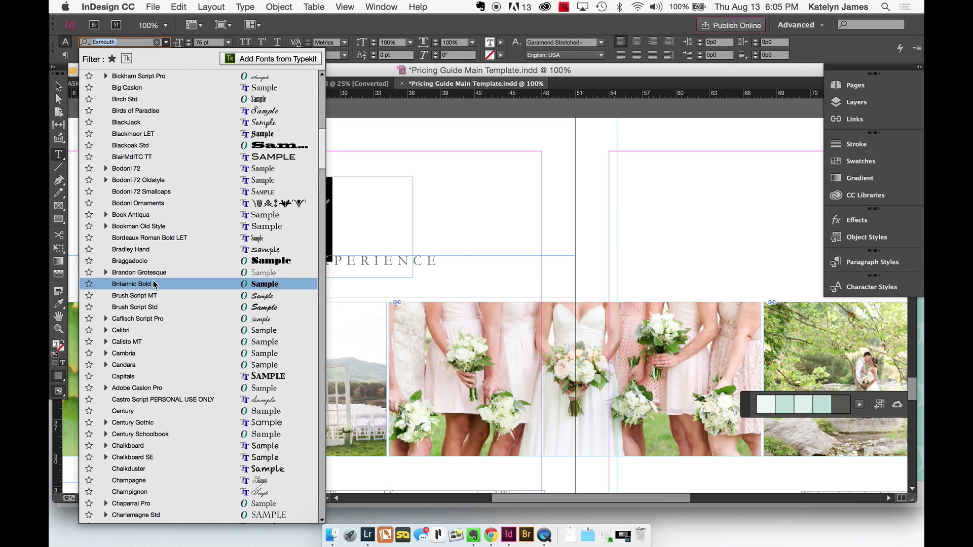
pyautogui.scroll(-1, 157, 308)
pyautogui.scroll(6, 158, 307)
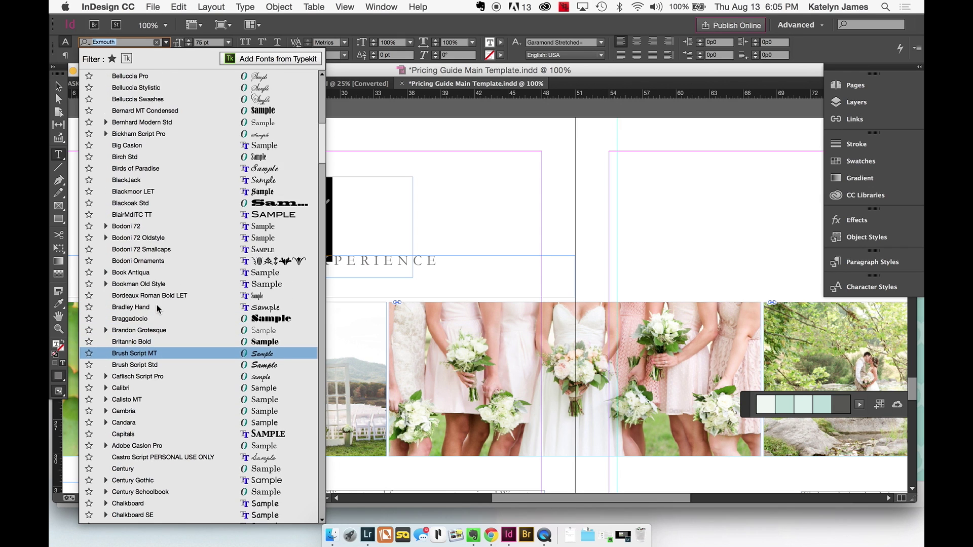
pyautogui.scroll(3, 157, 305)
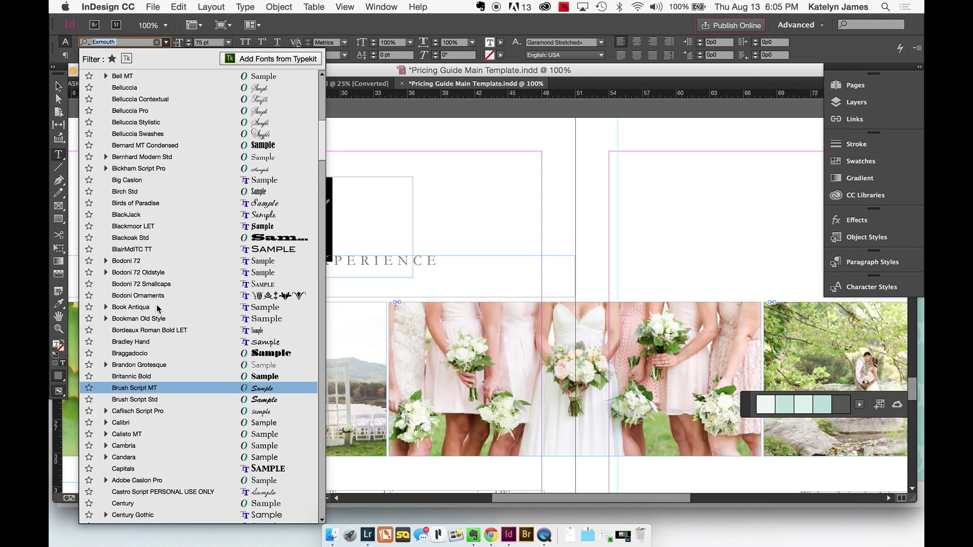
pyautogui.click(164, 169)
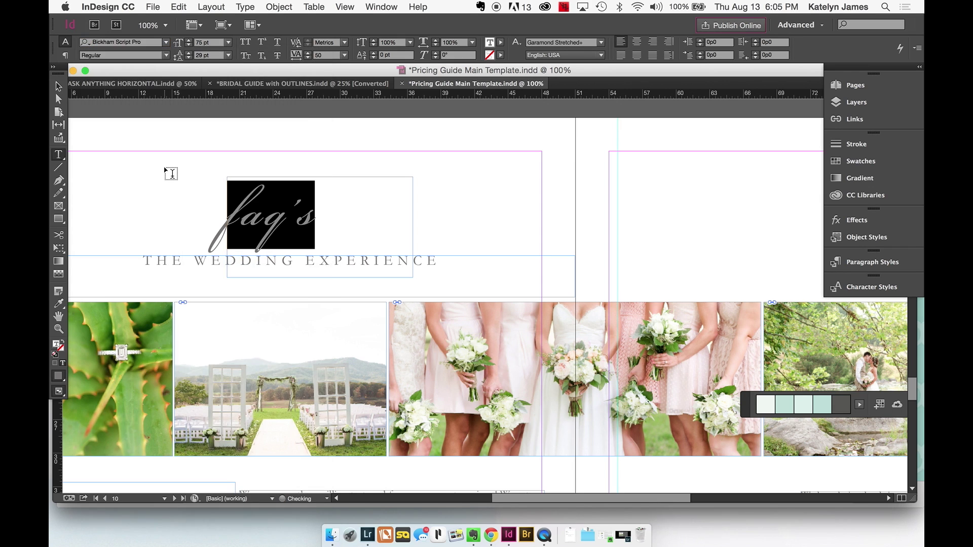
# - Increase the font size of the "faq's" script heading to 78 pt
pyautogui.click(188, 42)
pyautogui.click(189, 43)
pyautogui.click(189, 42)
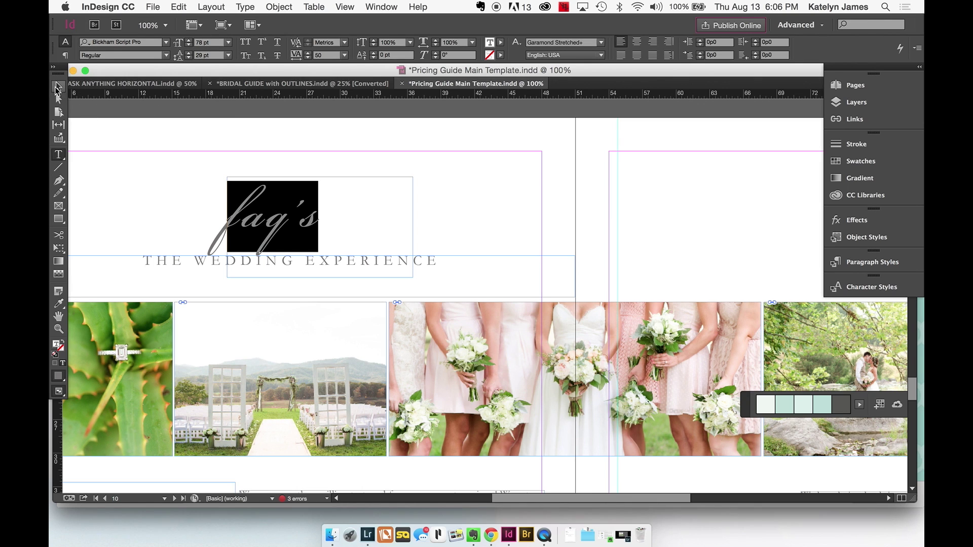
# - Resize the "faq's" text frame more compactly around its word and shift it closer to the "THE WEDDING EXPERIENCE" line
pyautogui.click(58, 87)
pyautogui.moveTo(320, 277); pyautogui.dragTo(319, 235)
pyautogui.moveTo(413, 207); pyautogui.dragTo(313, 208)
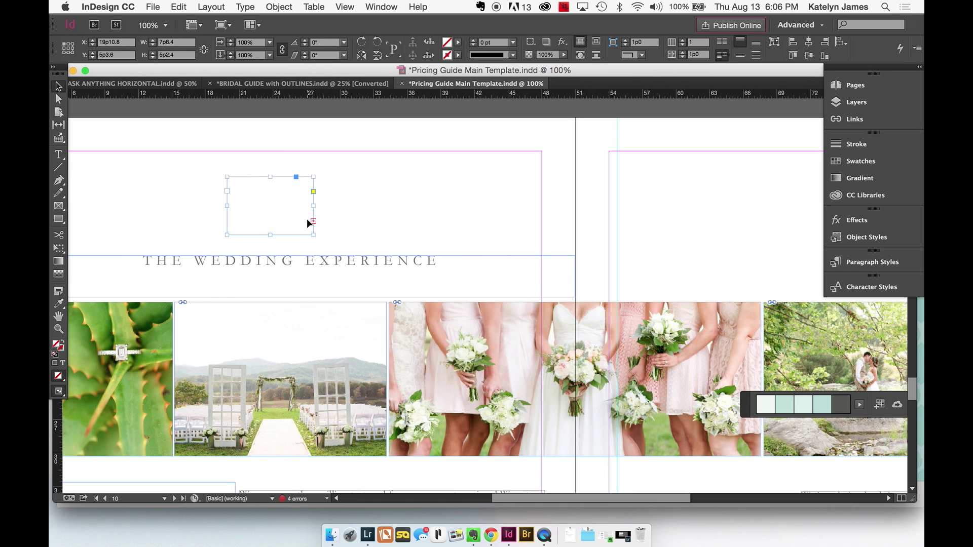
pyautogui.moveTo(314, 234); pyautogui.dragTo(389, 249)
pyautogui.moveTo(289, 216); pyautogui.dragTo(303, 225)
# - Set the "faq's" heading's tracking to 0 and nudge its frame slightly over the line beneath
pyautogui.doubleClick(306, 231)
pyautogui.doubleClick(306, 232)
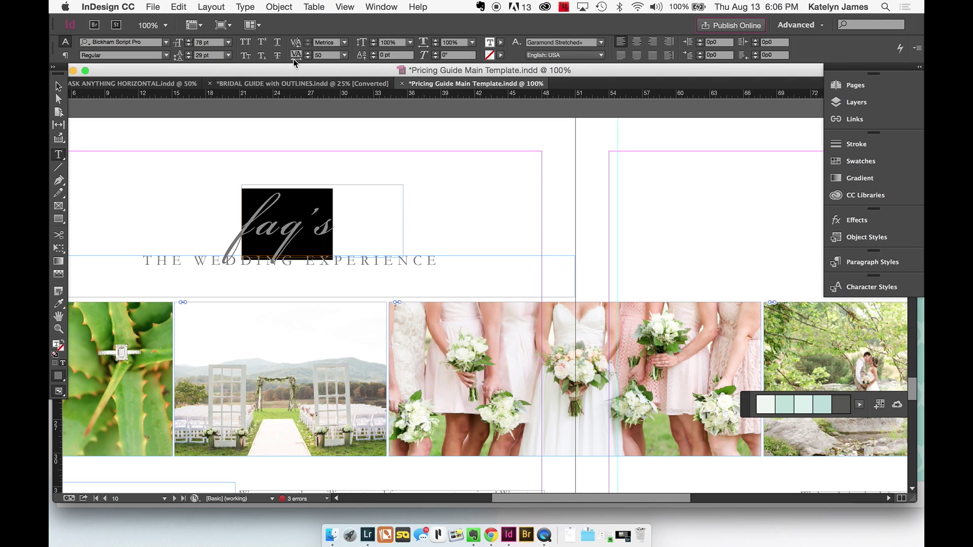
pyautogui.click(345, 55)
pyautogui.click(324, 146)
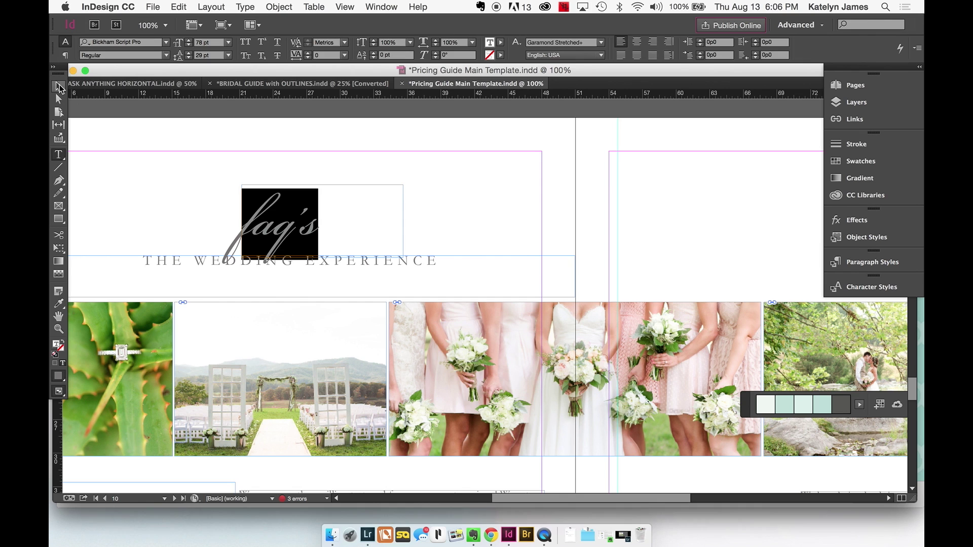
pyautogui.click(58, 88)
pyautogui.click(152, 201)
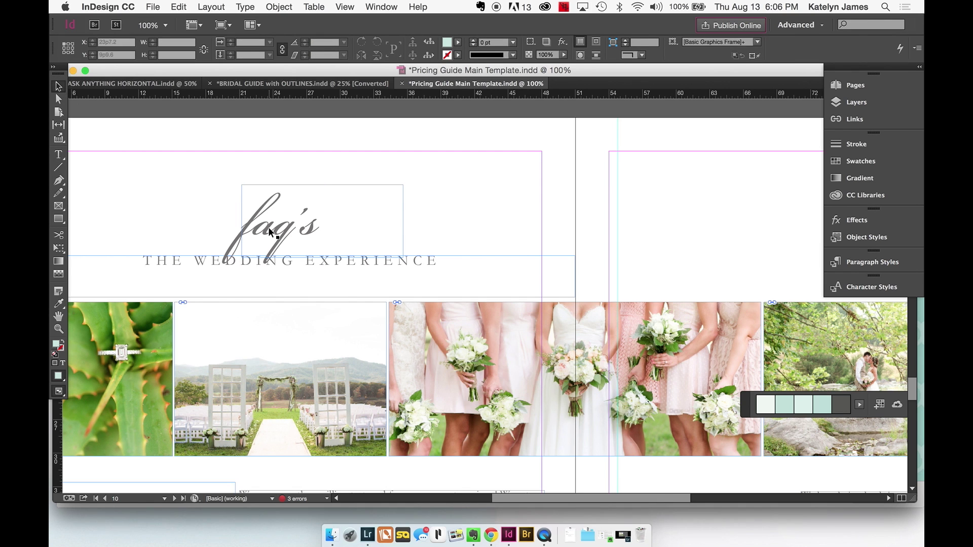
pyautogui.moveTo(270, 232); pyautogui.dragTo(272, 230)
# - Enlarge the "faq's" heading to 108 pt and move it up so it overlaps "THE WEDDING EXPERIENCE"
pyautogui.doubleClick(307, 221)
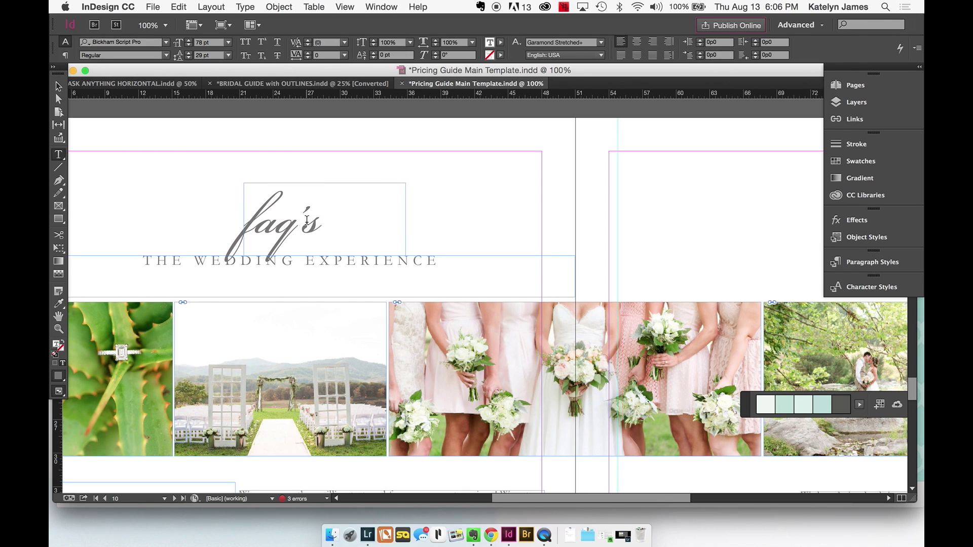
pyautogui.doubleClick(307, 220)
pyautogui.click(200, 44)
pyautogui.press('Return')
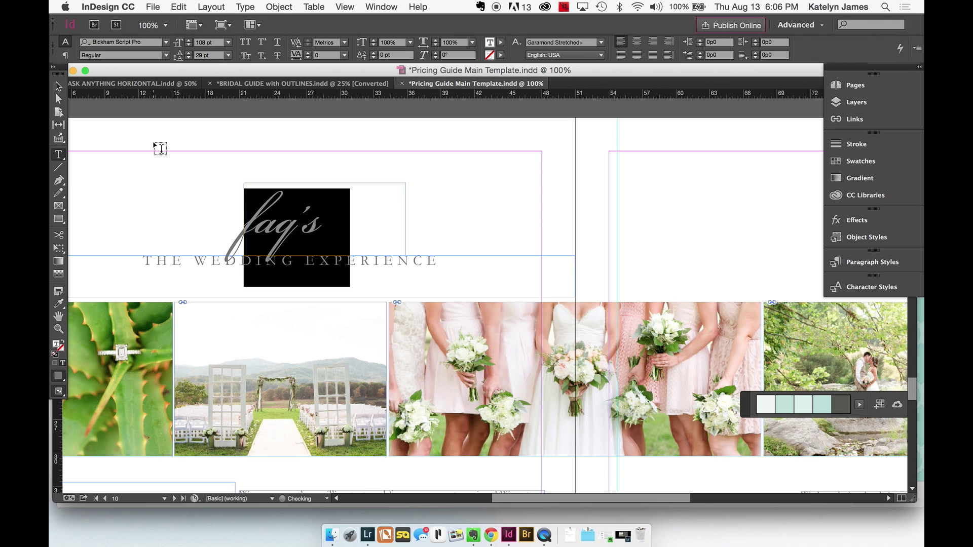
pyautogui.click(58, 85)
pyautogui.moveTo(272, 240)
pyautogui.mouseDown()
pyautogui.moveTo(270, 211)
pyautogui.moveTo(269, 223)
pyautogui.mouseUp()
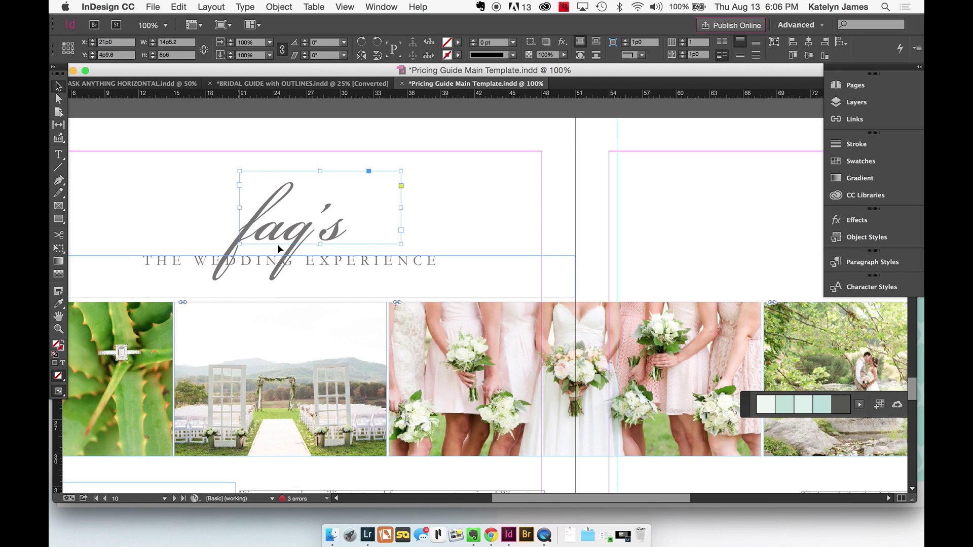
# - Color the "faq's" heading text with the mint swatch R=203 G=230 B=225 2 from the KJ Brand group
pyautogui.doubleClick(286, 223)
pyautogui.press('super+a')
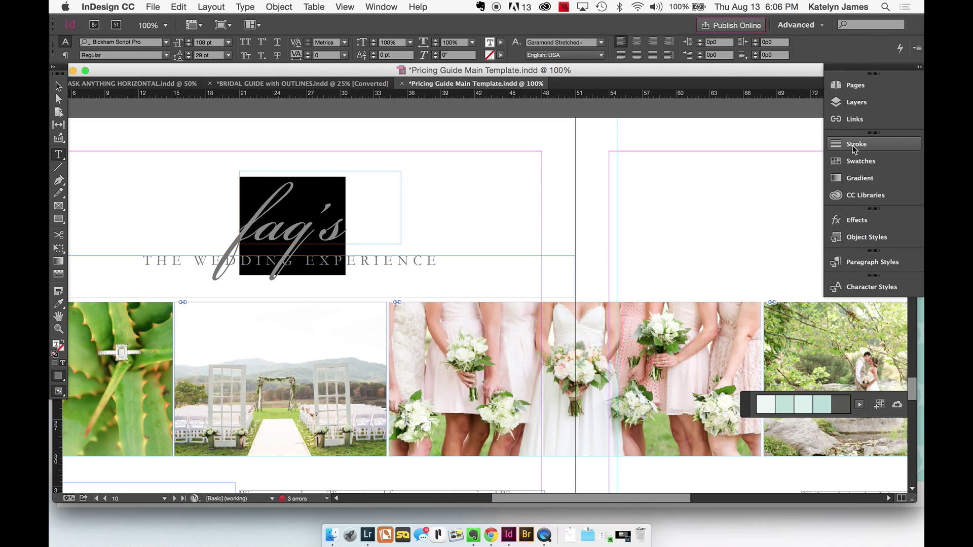
pyautogui.click(857, 160)
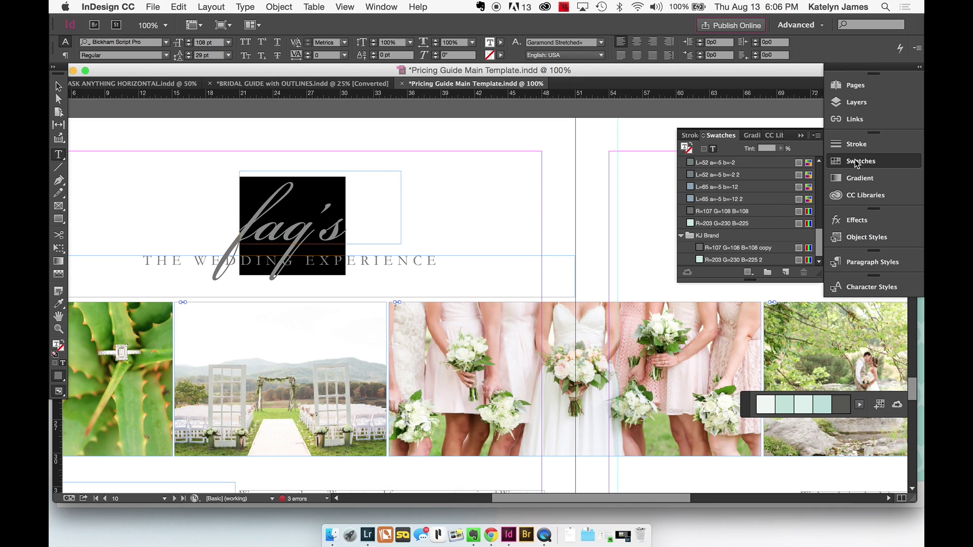
pyautogui.click(730, 260)
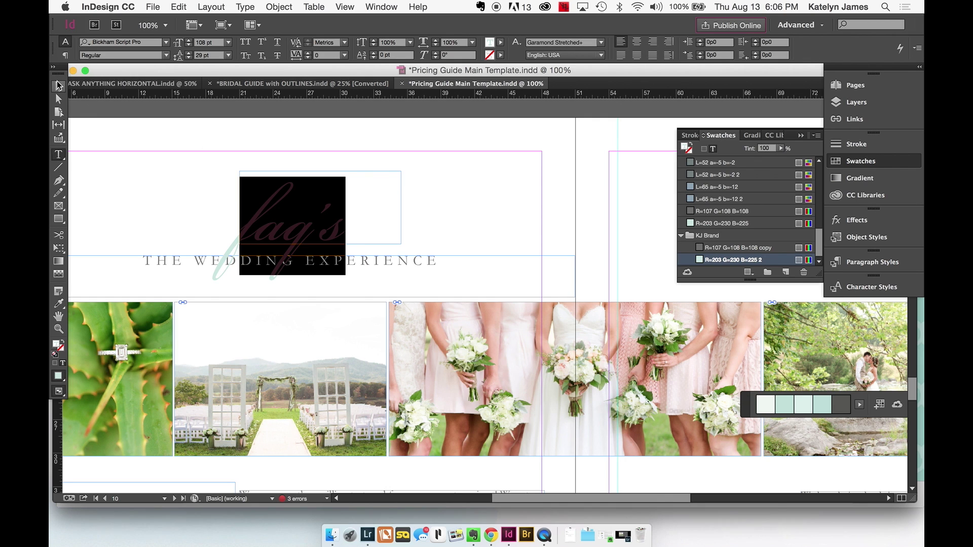
pyautogui.click(58, 85)
pyautogui.click(178, 192)
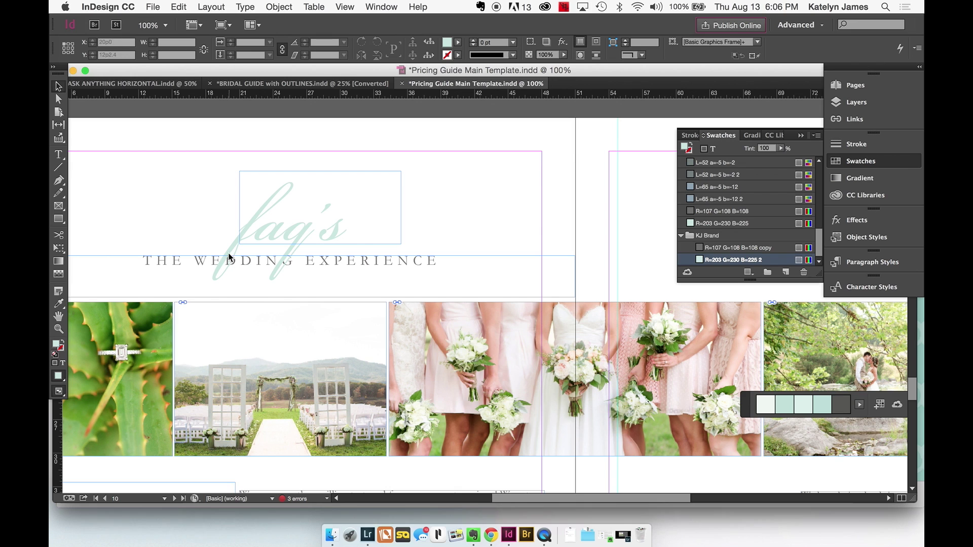
# - Send the "faq's" heading frame to the back, behind the "THE WEDDING EXPERIENCE" text
pyautogui.click(251, 223)
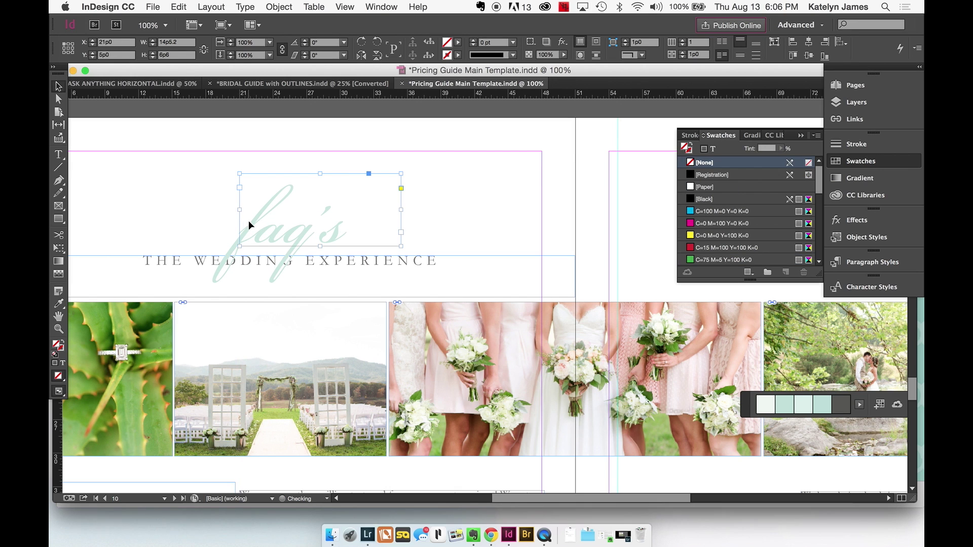
pyautogui.click(279, 6)
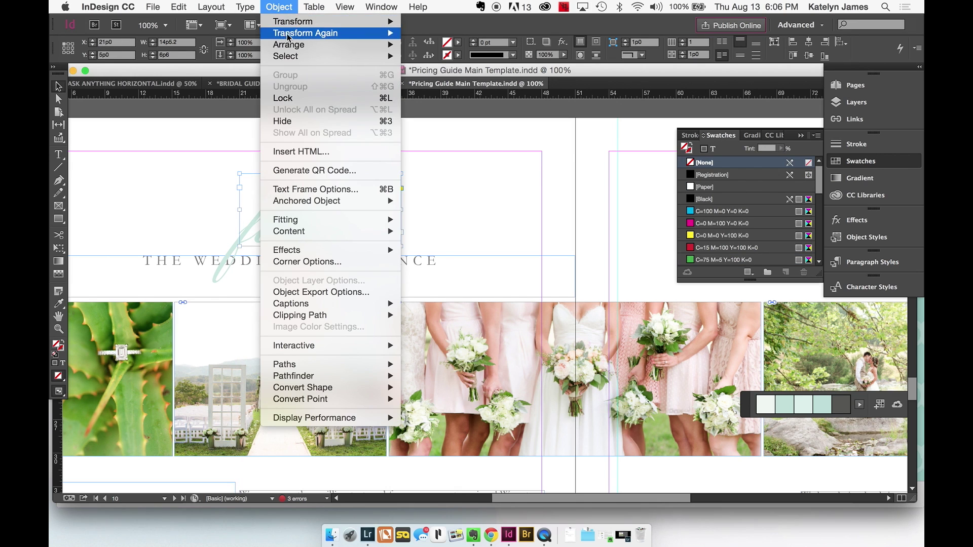
pyautogui.moveTo(293, 46)
pyautogui.click(444, 78)
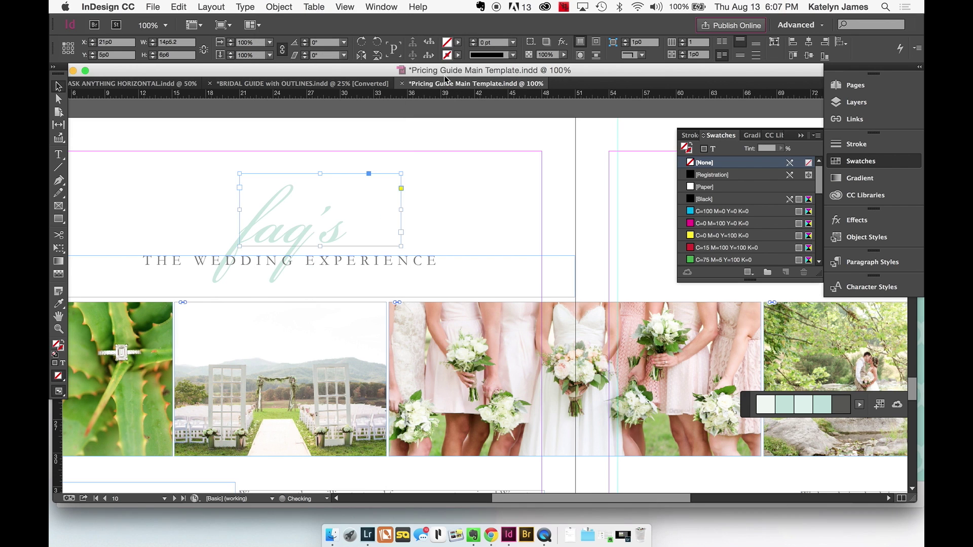
pyautogui.click(112, 146)
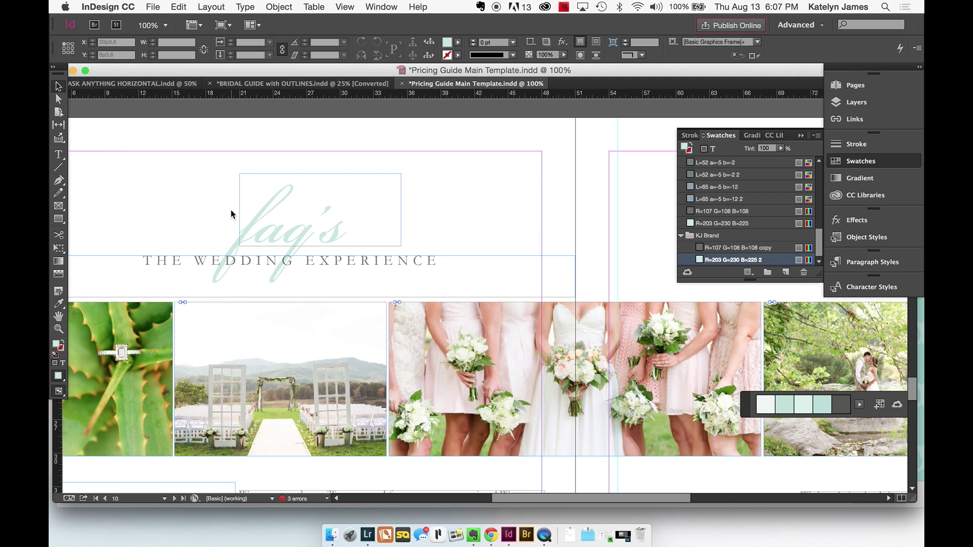
# - Examine the finished heading on its spread and compare it with the layouts of the guide's other spreads
pyautogui.press('super+minus')
pyautogui.scroll(-6, 319, 314)
pyautogui.scroll(3, 319, 314)
pyautogui.scroll(4, 319, 314)
pyautogui.hscroll(-3, 319, 314)
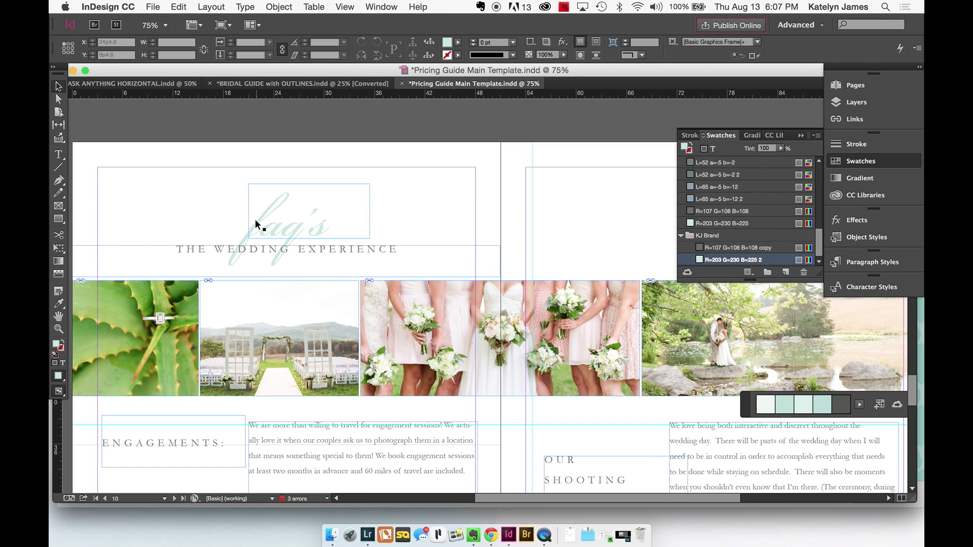
pyautogui.press('super+minus')
pyautogui.press('super+minus')
pyautogui.press('super+minus')
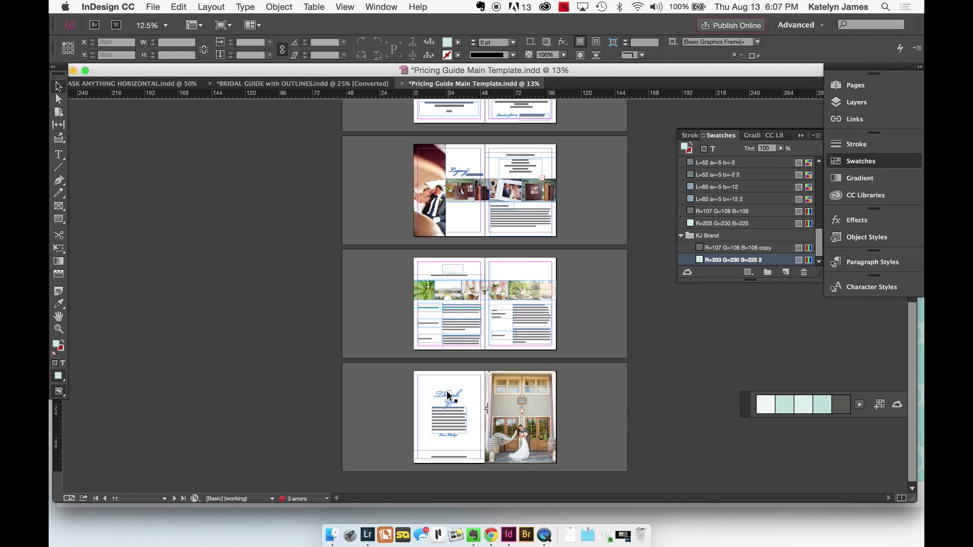
pyautogui.scroll(2, 451, 398)
pyautogui.press('super+equal')
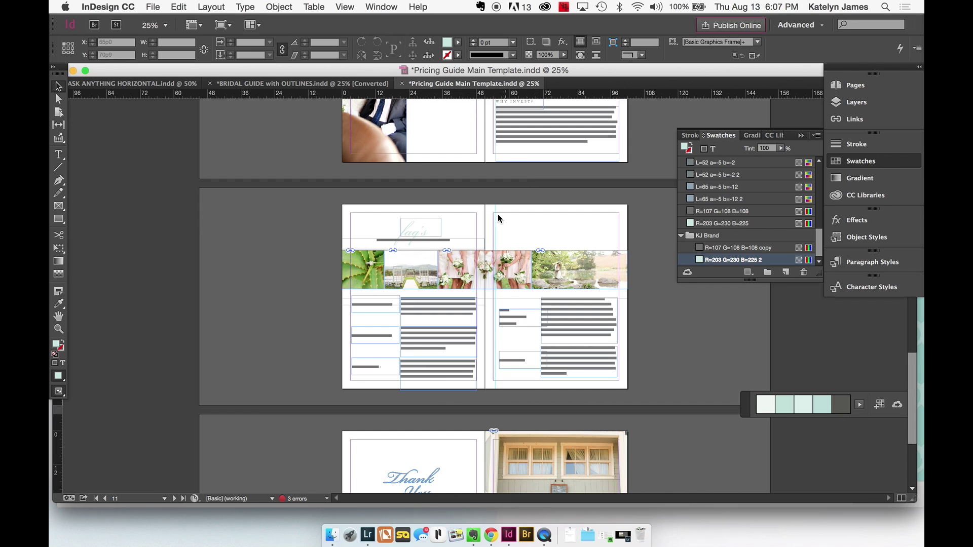
pyautogui.scroll(2, 521, 302)
pyautogui.scroll(-1, 524, 253)
pyautogui.scroll(-5, 524, 252)
pyautogui.scroll(15, 524, 252)
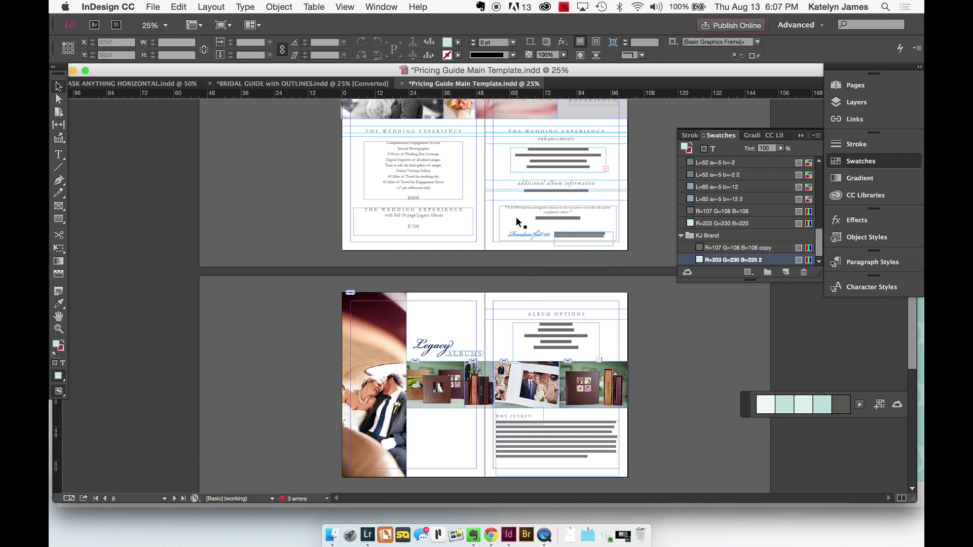
pyautogui.scroll(5, 515, 216)
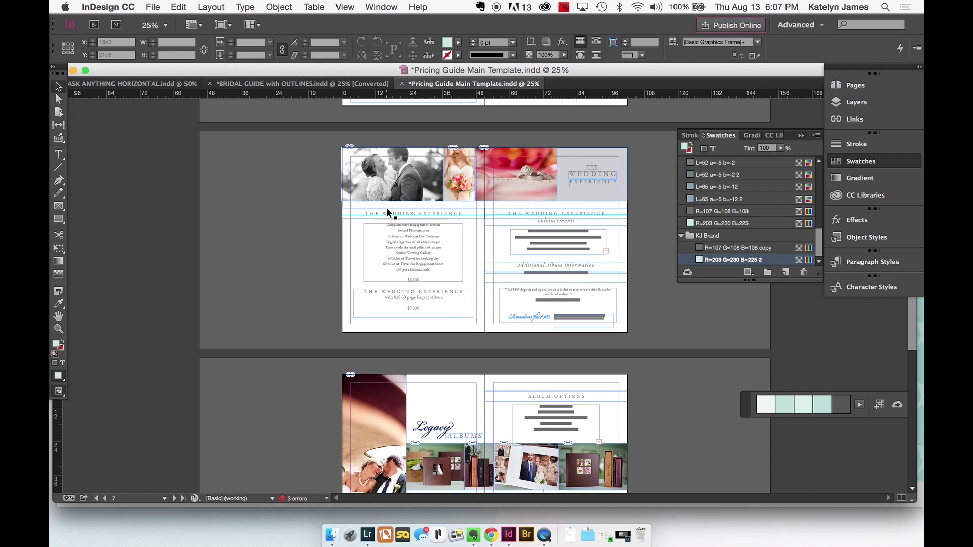
pyautogui.scroll(6, 386, 208)
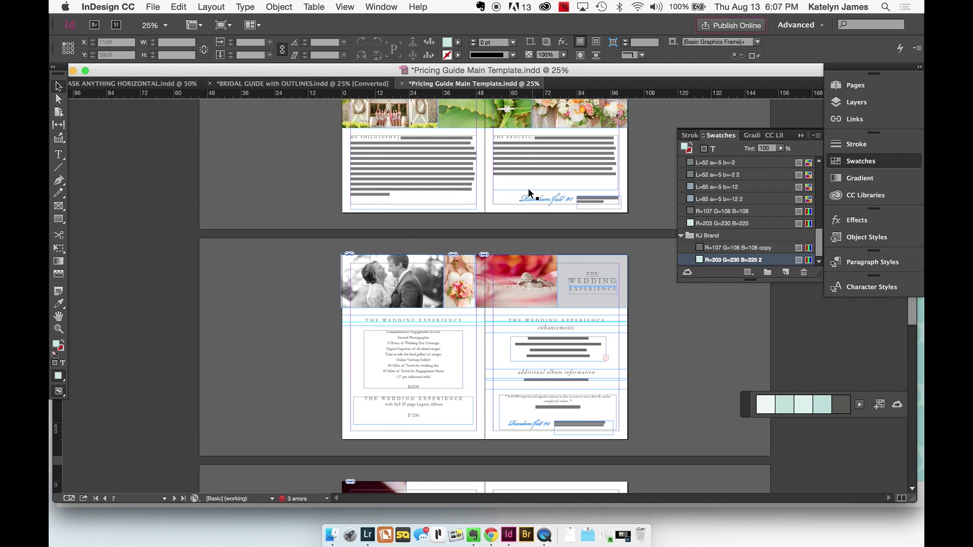
pyautogui.scroll(6, 529, 192)
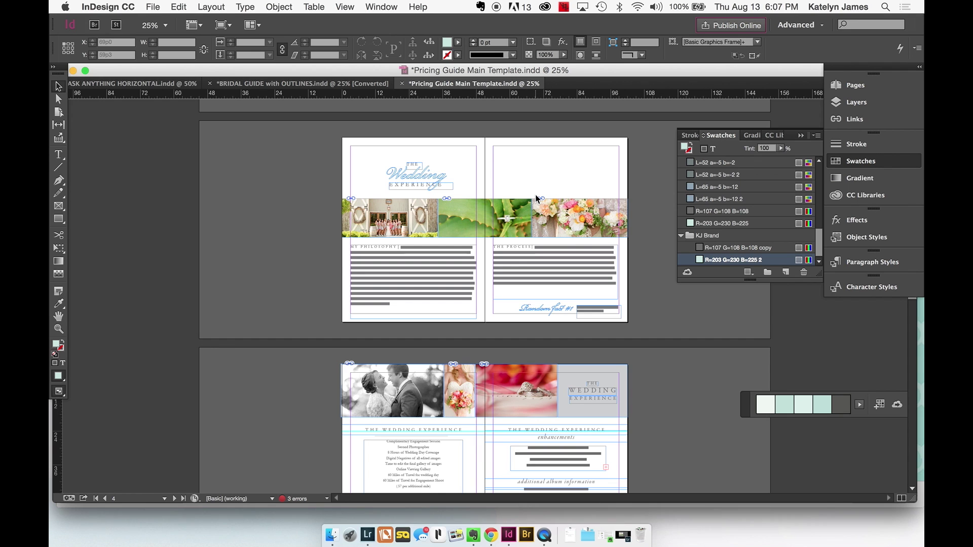
pyautogui.scroll(-20, 398, 314)
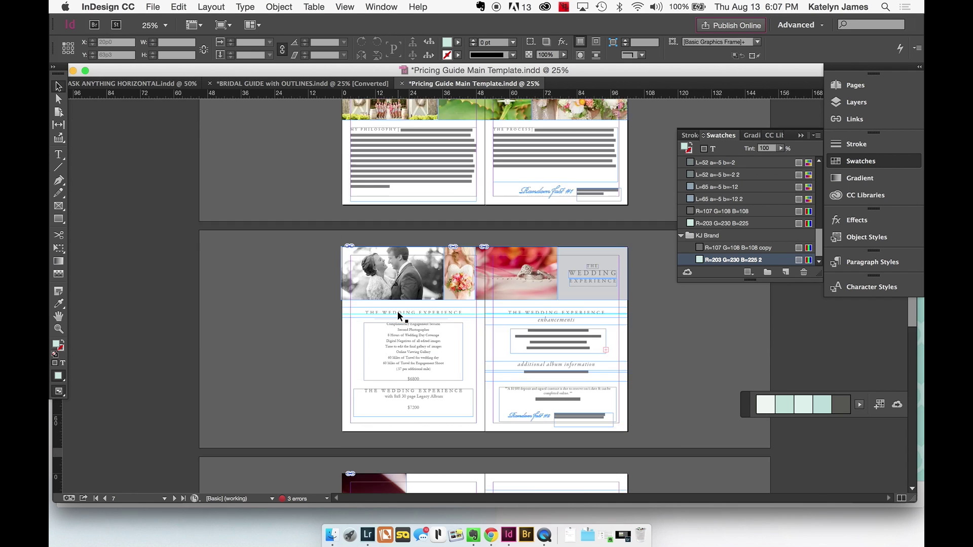
# - Try a 6 pt leading on the engagement sessions paragraph of the FAQ spread, and undo it
pyautogui.press('super+equal')
pyautogui.press('super+equal')
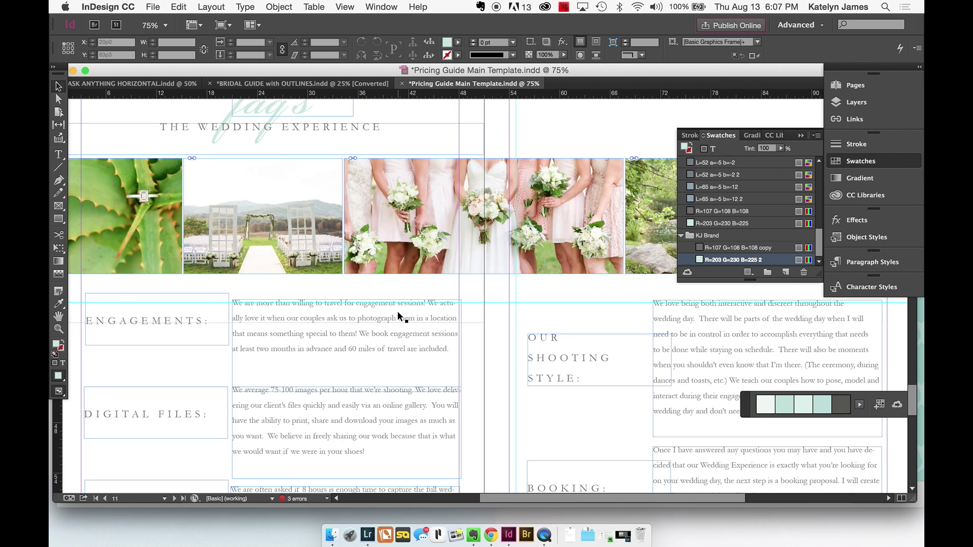
pyautogui.hscroll(-2, 397, 314)
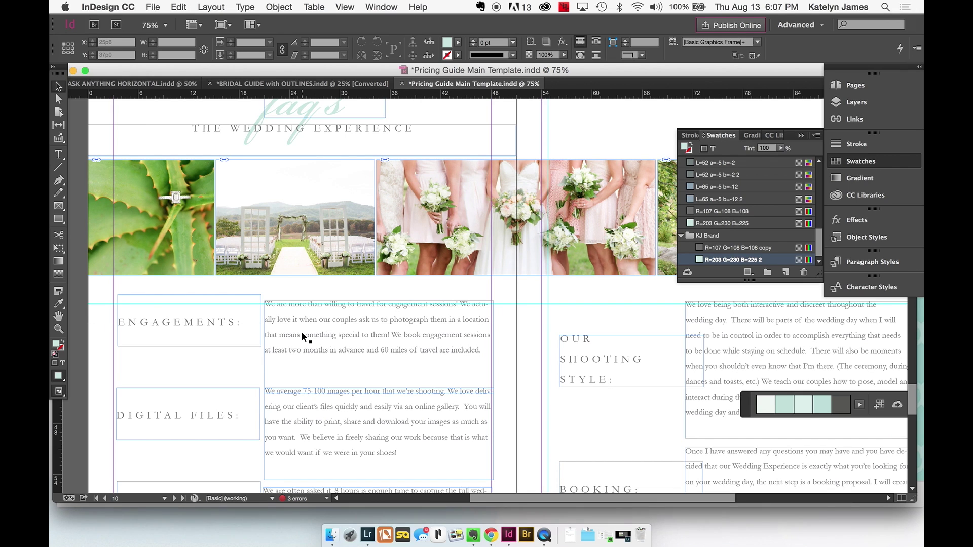
pyautogui.click(344, 328)
pyautogui.doubleClick(344, 328)
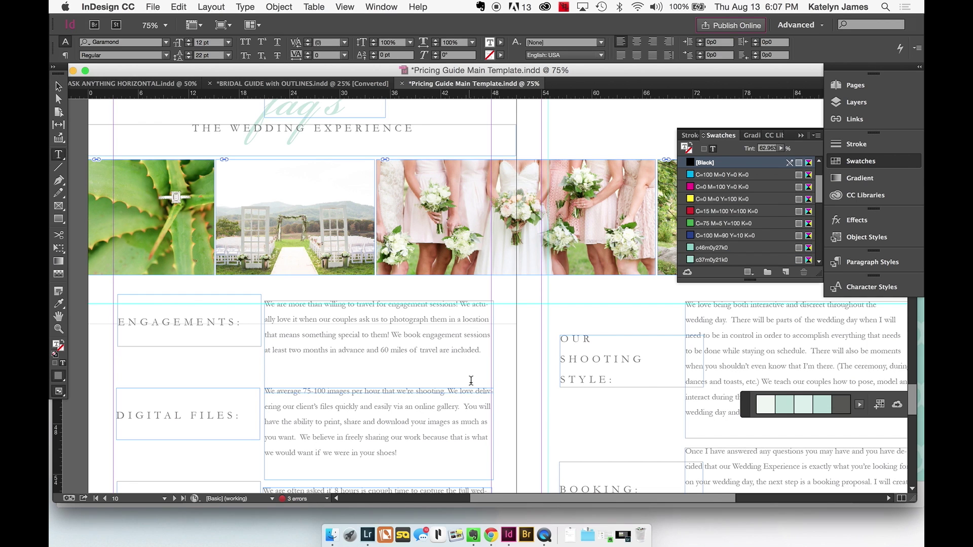
pyautogui.moveTo(483, 353); pyautogui.dragTo(221, 272)
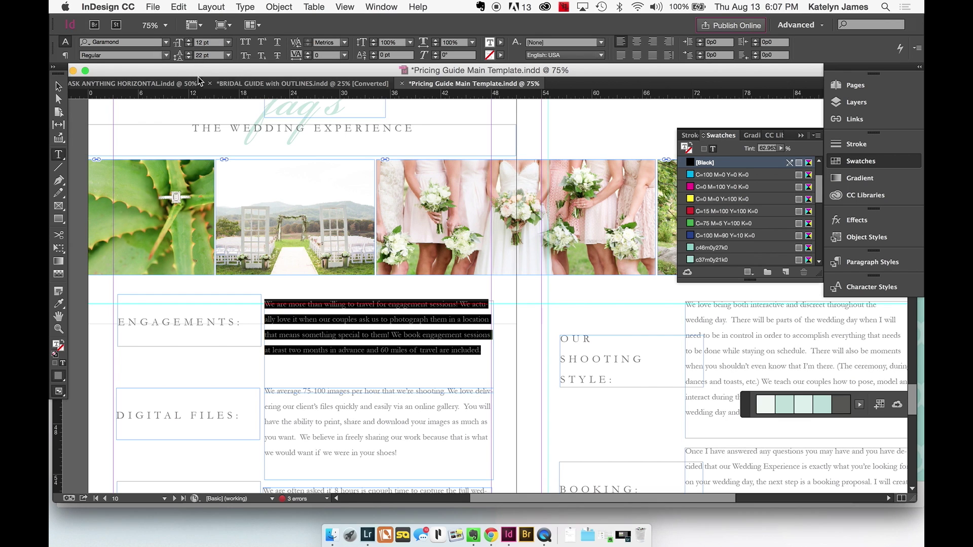
pyautogui.click(228, 55)
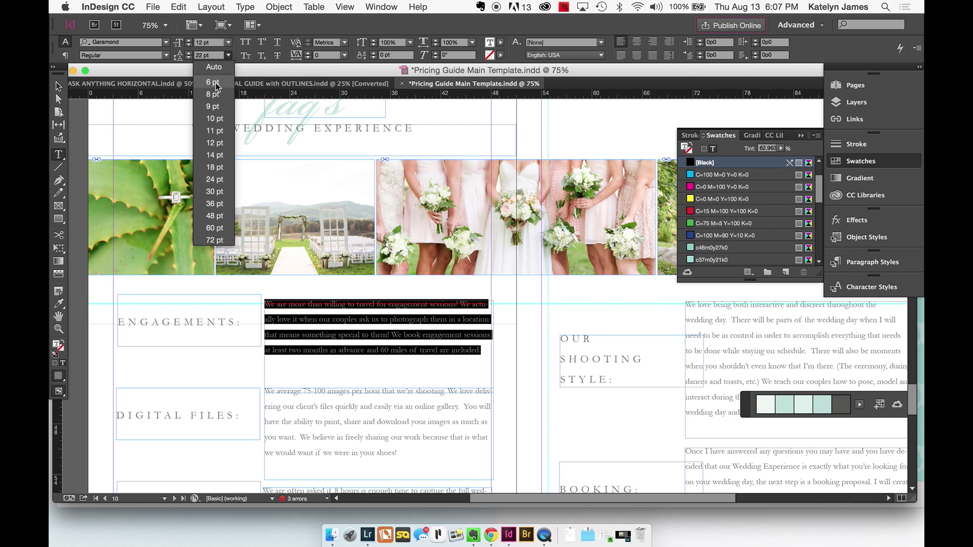
pyautogui.click(215, 83)
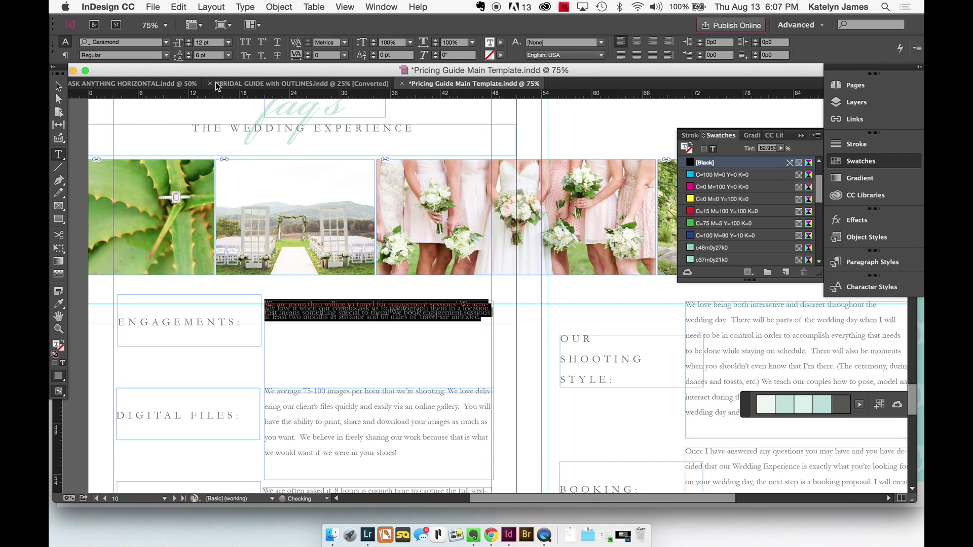
pyautogui.press('super+z')
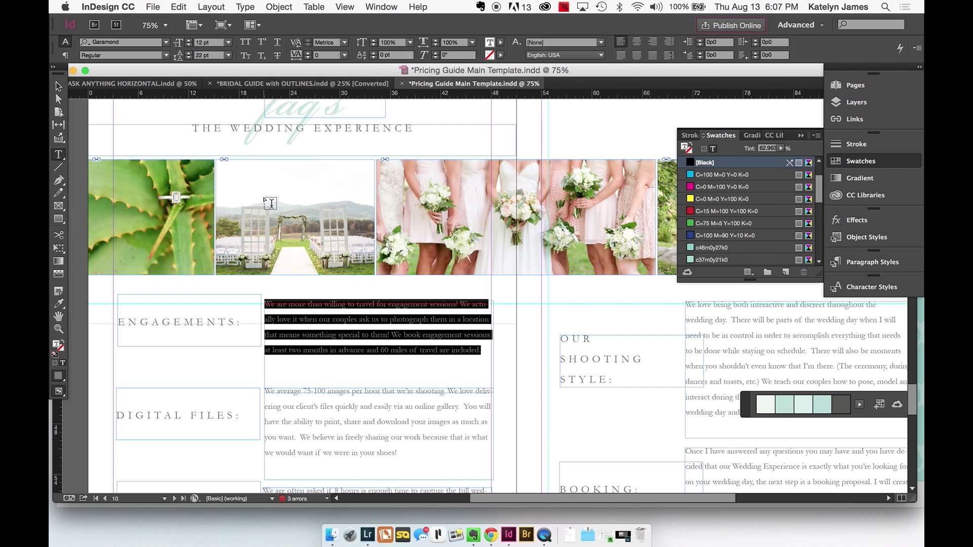
pyautogui.click(58, 86)
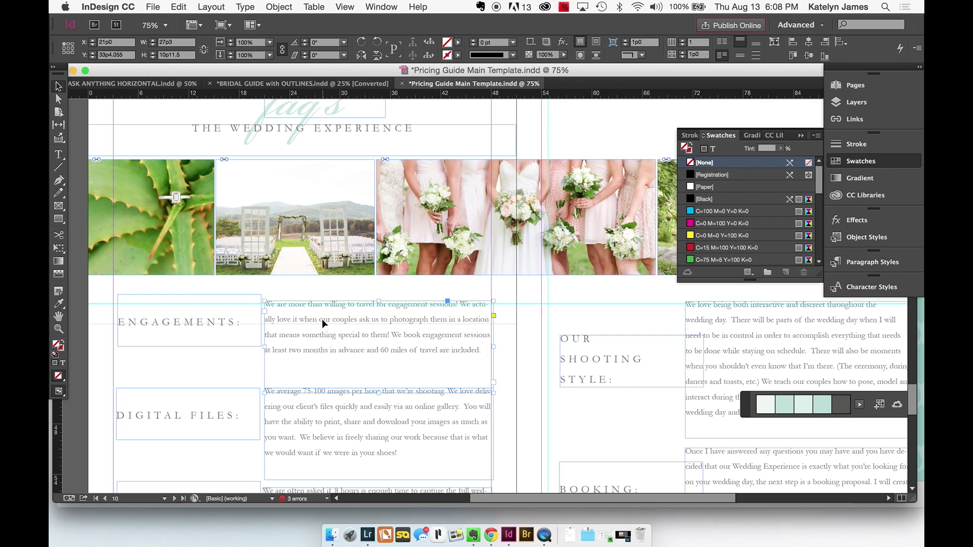
# - Try wider tracking on the "ENGAGEMENTS:" label and widen its text frame to about 24 picas
pyautogui.doubleClick(173, 326)
pyautogui.doubleClick(209, 320)
pyautogui.tripleClick(210, 320)
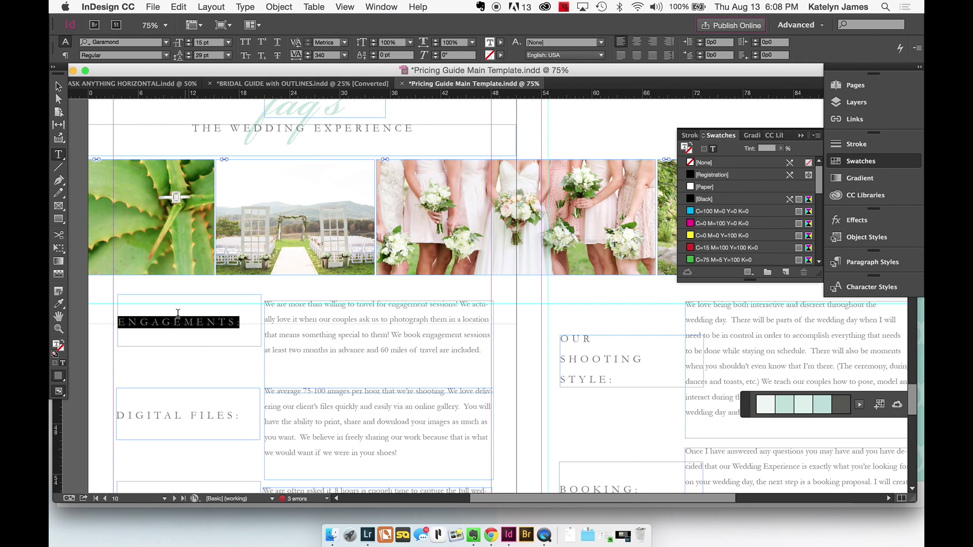
pyautogui.click(319, 55)
pyautogui.write('b000')
pyautogui.press('Return')
pyautogui.click(59, 86)
pyautogui.moveTo(261, 323); pyautogui.dragTo(320, 323)
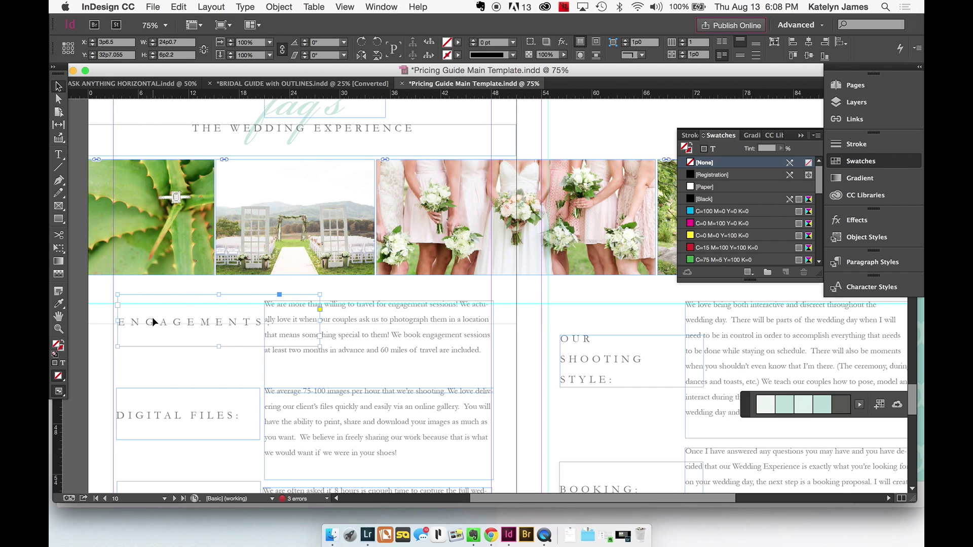
# - Undo the frame widening and tracking change on the "ENGAGEMENTS:" label and deselect it
pyautogui.press('super+z')
pyautogui.press('super+z')
pyautogui.click(219, 385)
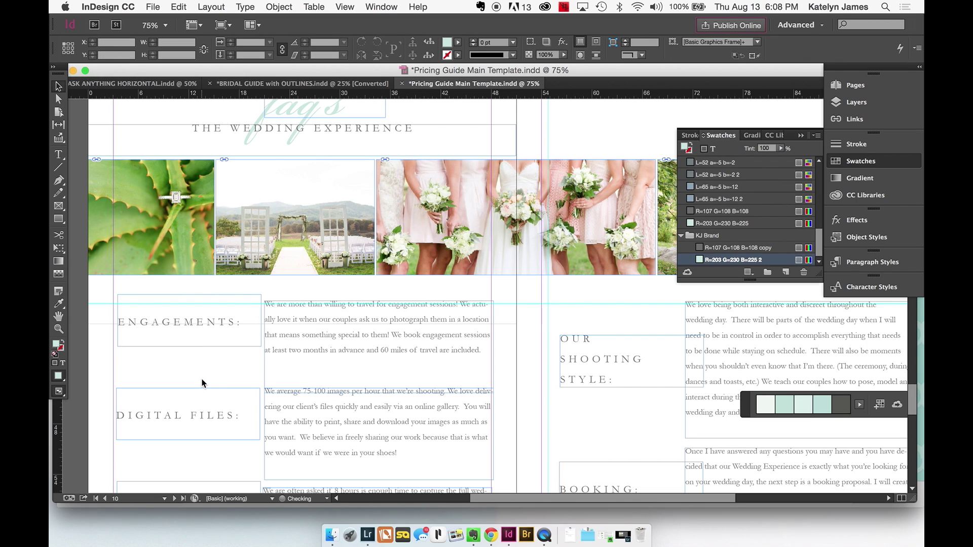
# - Try a tracking of 0 on the "ENGAGEMENTS:" label of the FAQ spread, and undo it
pyautogui.click(196, 324)
pyautogui.doubleClick(209, 324)
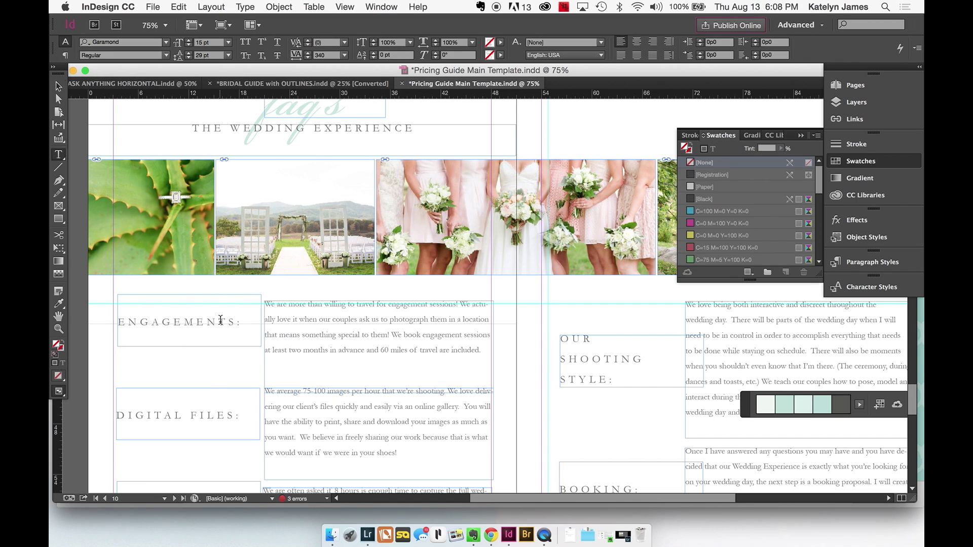
pyautogui.doubleClick(212, 320)
pyautogui.click(345, 54)
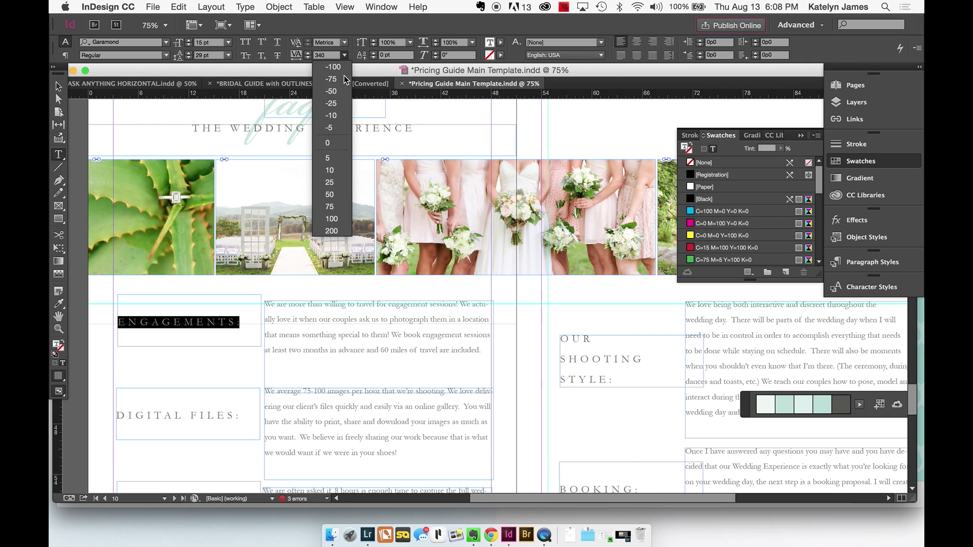
pyautogui.click(338, 146)
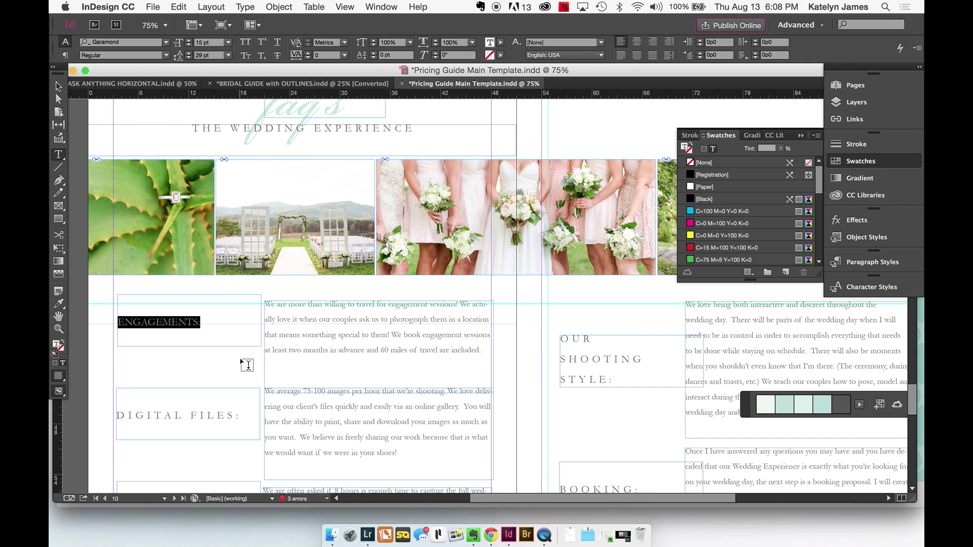
pyautogui.click(58, 85)
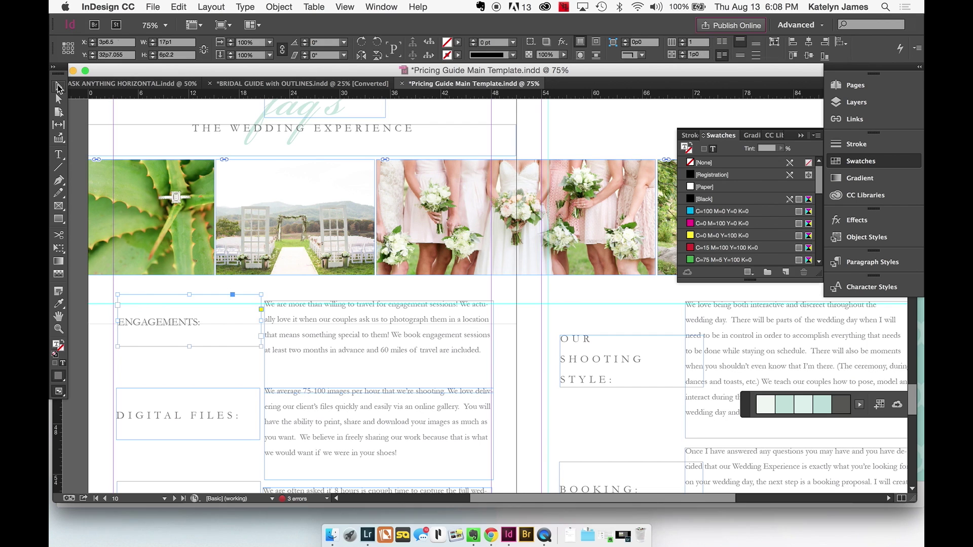
pyautogui.click(156, 365)
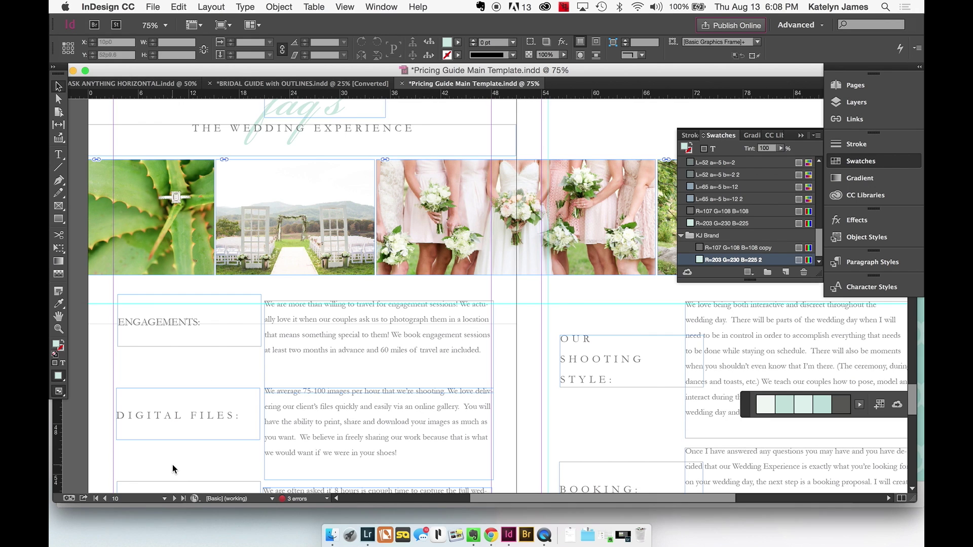
pyautogui.press('super+z')
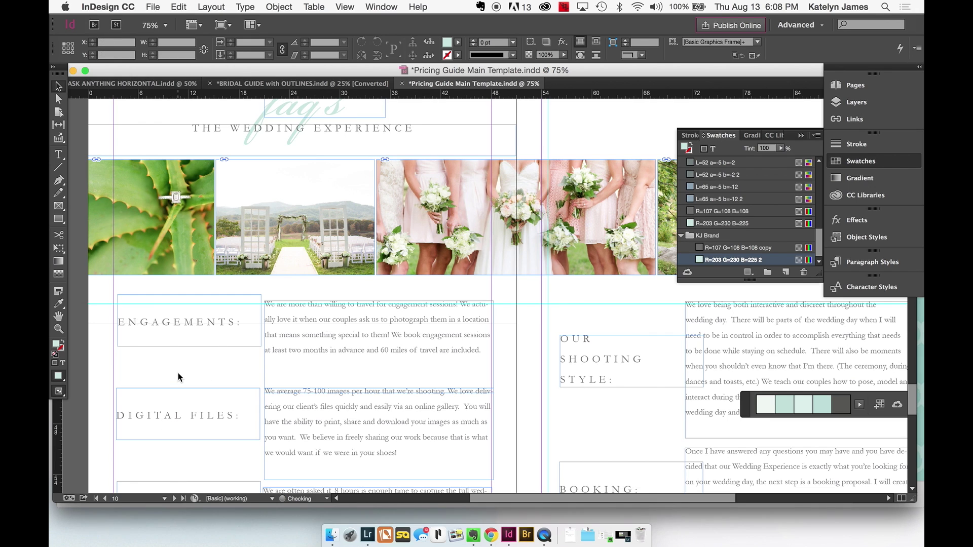
# - Shorten the text frame of the digital files answer from its lower edge, ending at a height of about 10p1
pyautogui.scroll(3, 206, 376)
pyautogui.scroll(-5, 297, 354)
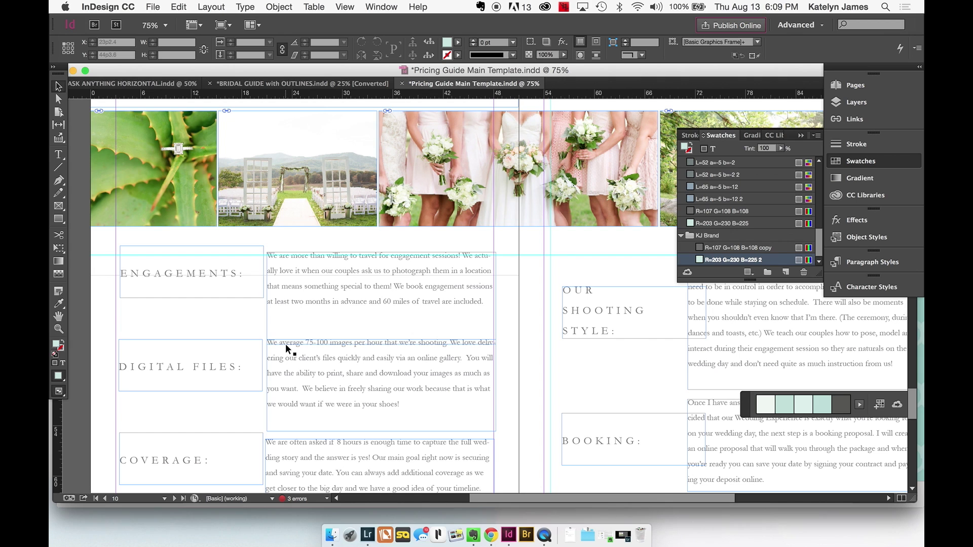
pyautogui.scroll(-1, 317, 370)
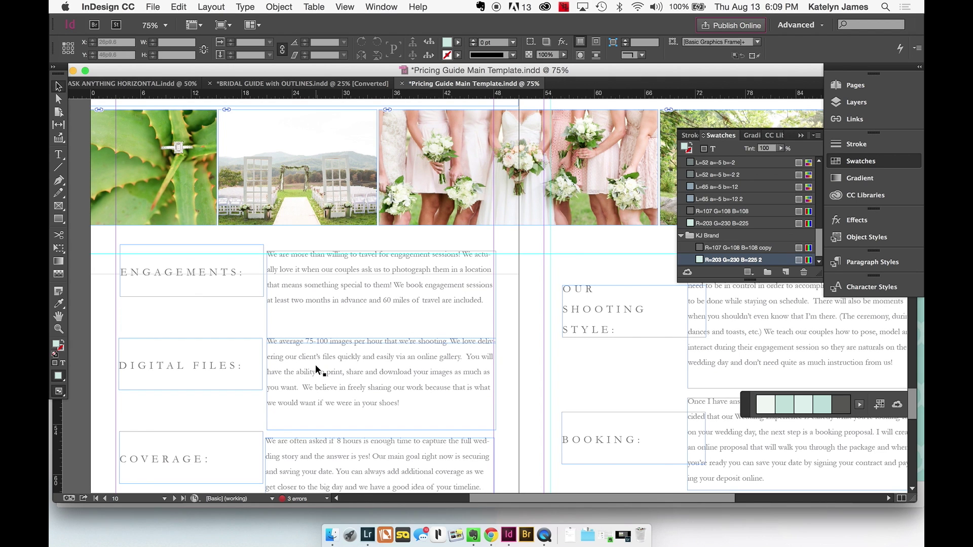
pyautogui.hscroll(2, 346, 369)
pyautogui.scroll(-1, 347, 369)
pyautogui.click(347, 369)
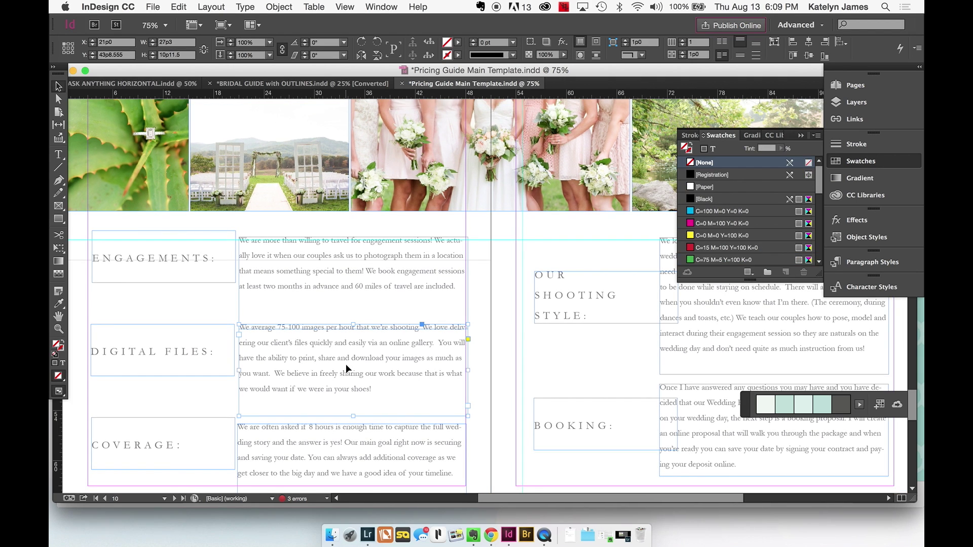
pyautogui.moveTo(355, 416); pyautogui.dragTo(354, 389)
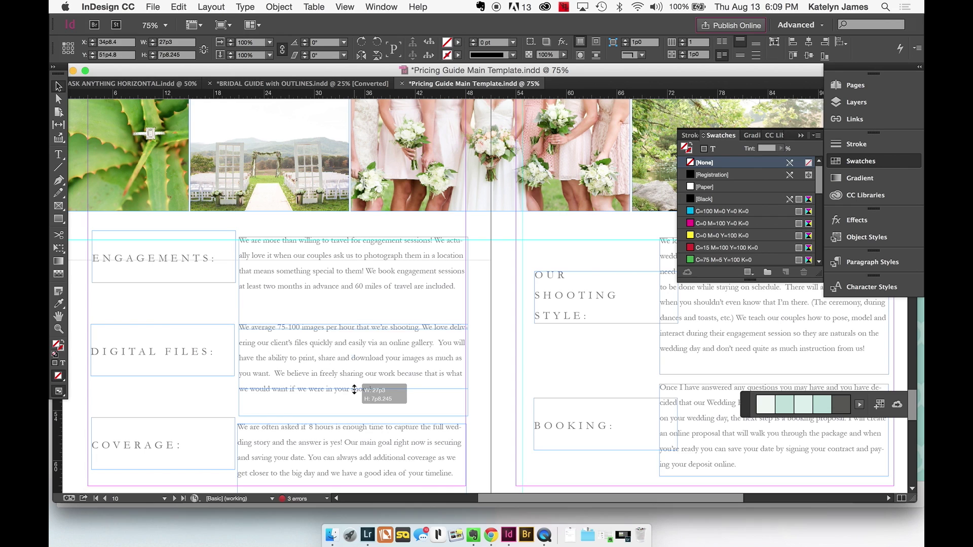
pyautogui.moveTo(354, 389); pyautogui.dragTo(354, 389)
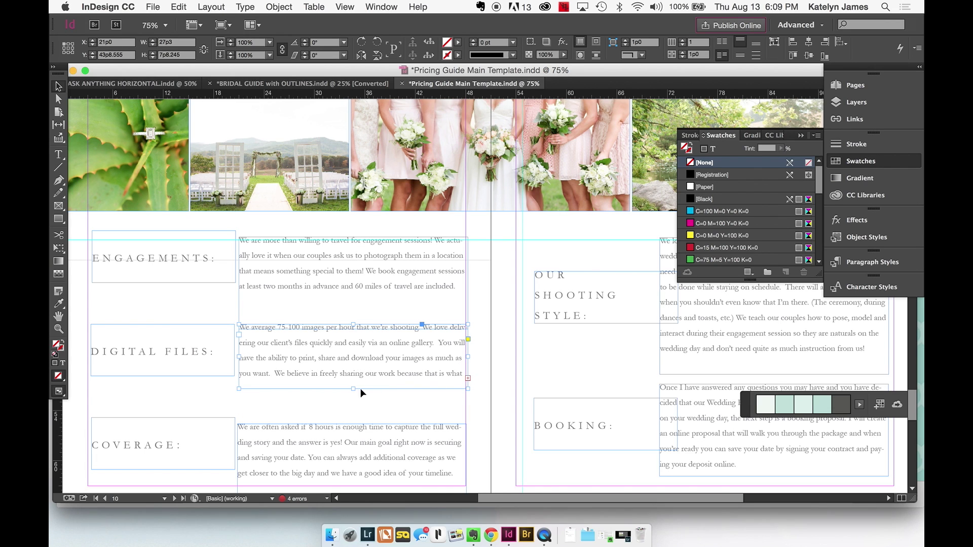
pyautogui.moveTo(352, 389); pyautogui.dragTo(354, 409)
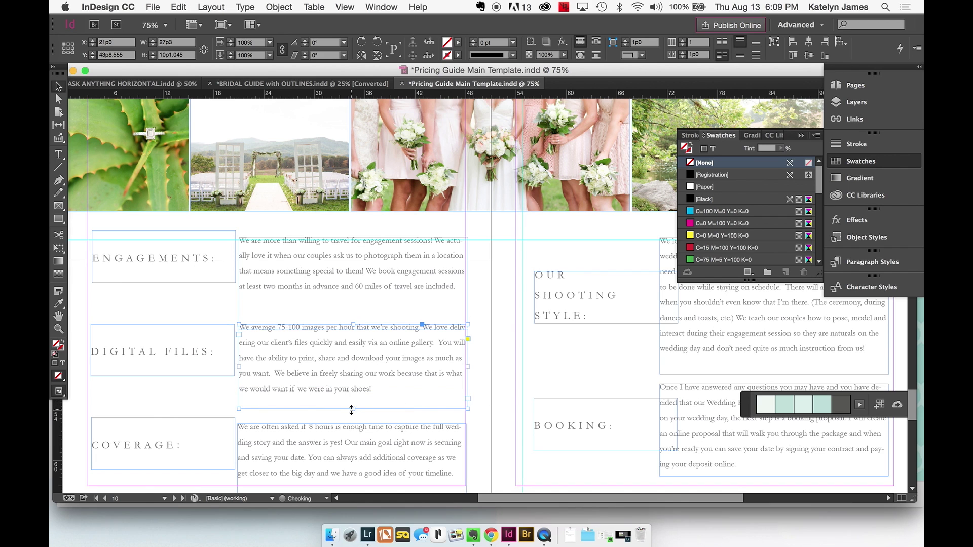
pyautogui.click(208, 398)
# - Select the "ENGAGEMENTS:" label text and change its font to Minion Pro
pyautogui.hscroll(-3, 209, 398)
pyautogui.scroll(-1, 209, 398)
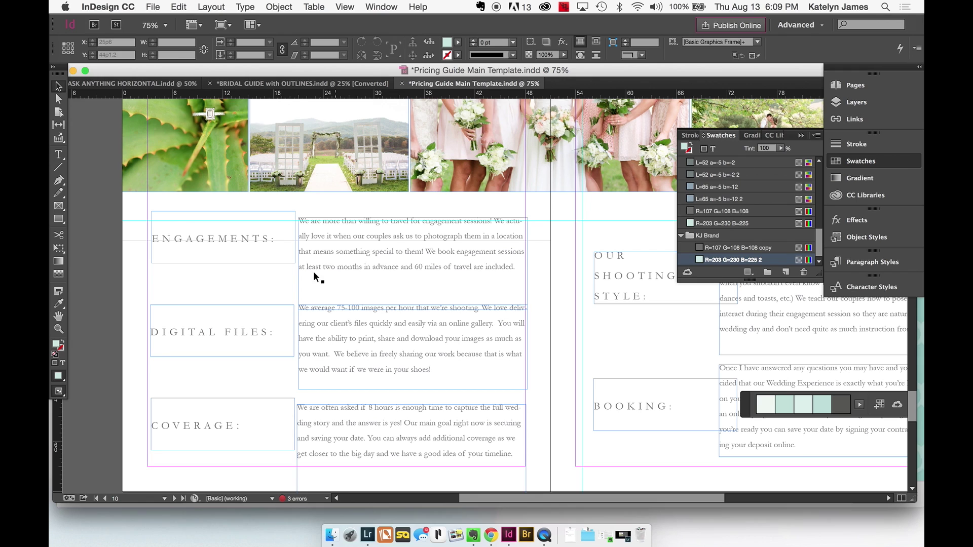
pyautogui.click(226, 239)
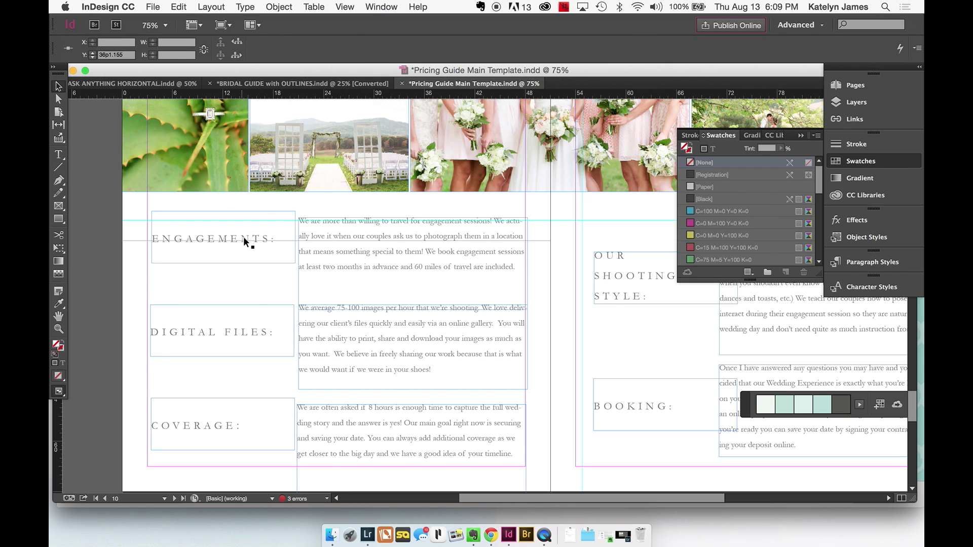
pyautogui.doubleClick(239, 239)
pyautogui.doubleClick(258, 234)
pyautogui.tripleClick(259, 234)
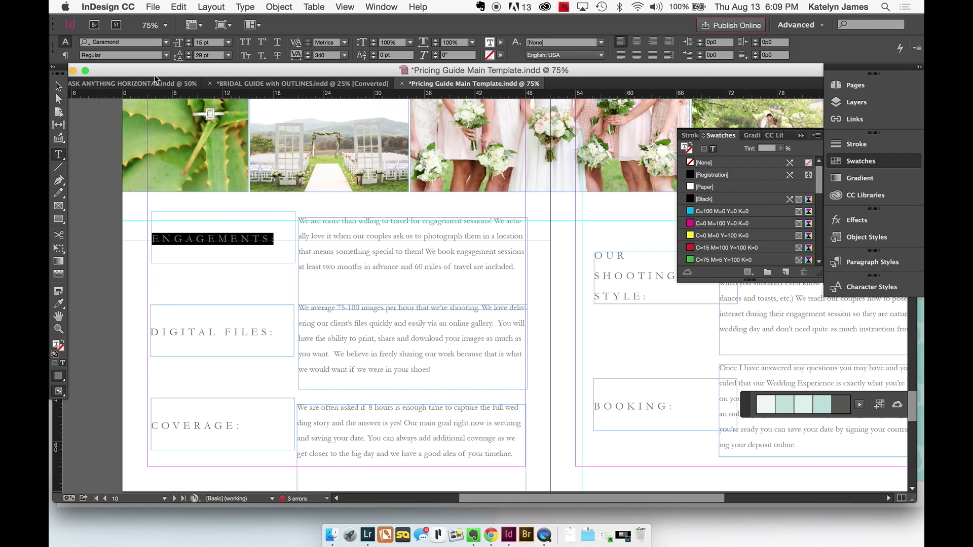
pyautogui.click(165, 43)
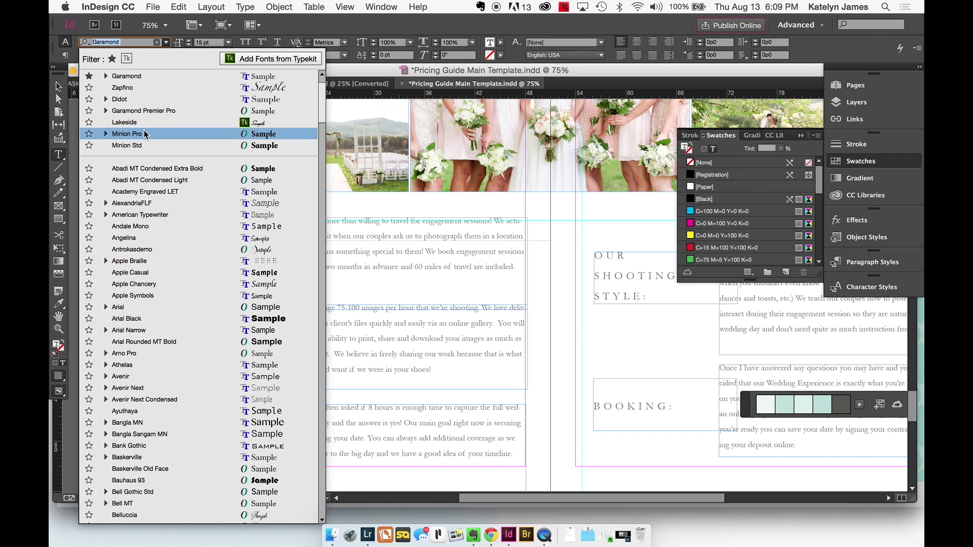
pyautogui.press('Escape')
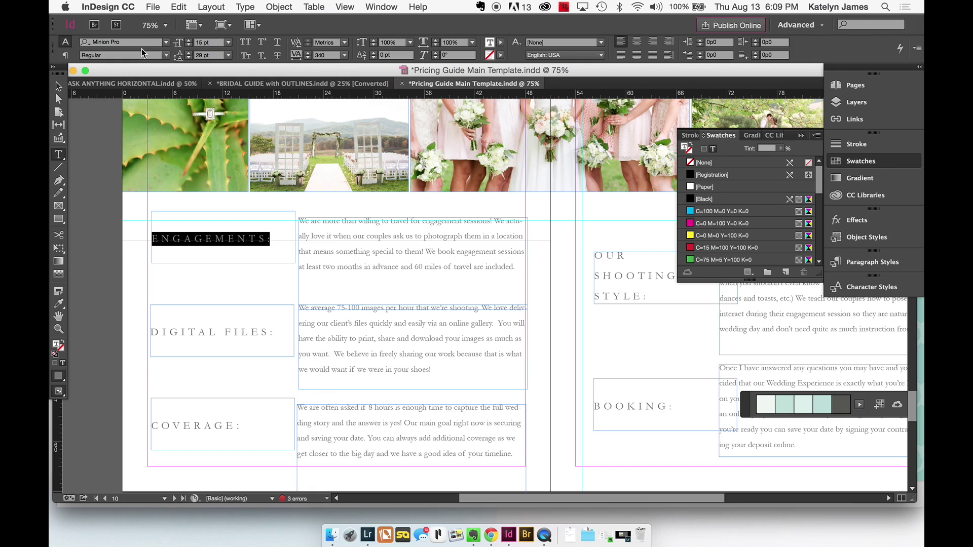
# - Set the tracking of the "ENGAGEMENTS:" label to -10 and deselect the text
pyautogui.click(345, 54)
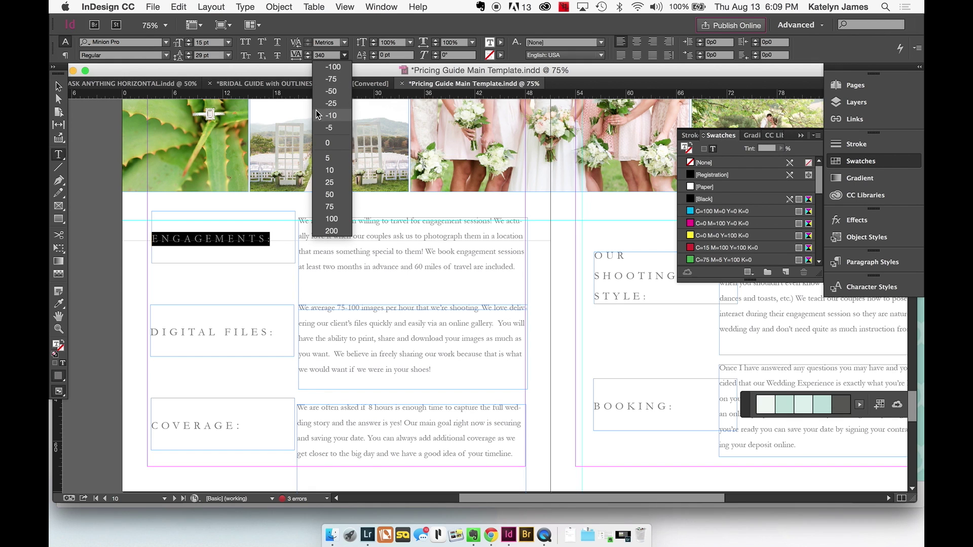
pyautogui.click(347, 115)
pyautogui.click(273, 282)
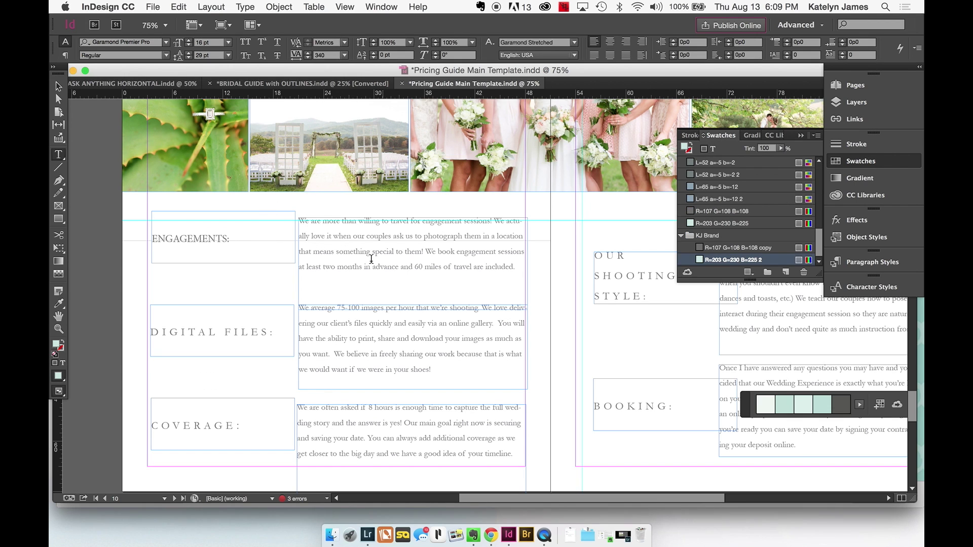
pyautogui.click(59, 87)
# - Apply the Garamond Stretched character style to the whole "ENGAGEMENTS:" label and deselect it
pyautogui.click(180, 241)
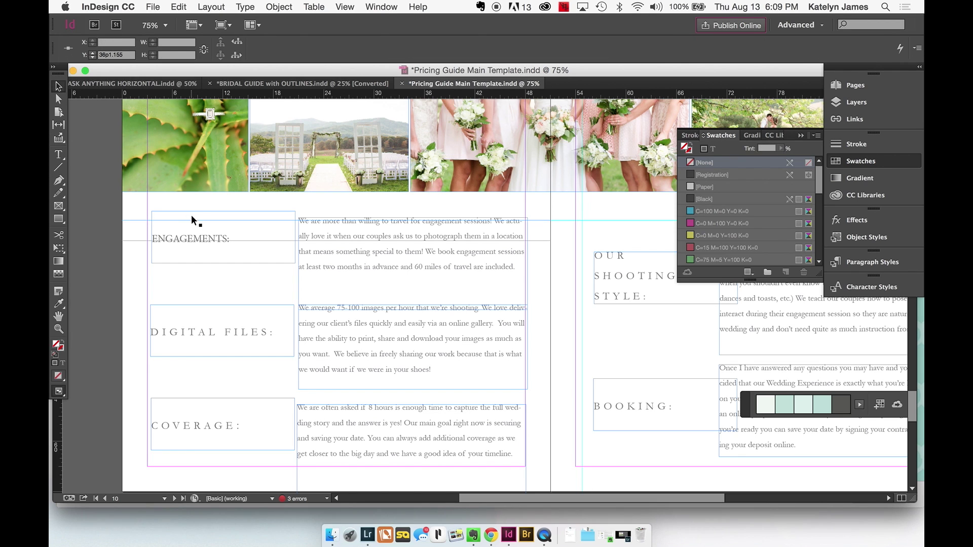
pyautogui.click(199, 230)
pyautogui.doubleClick(218, 235)
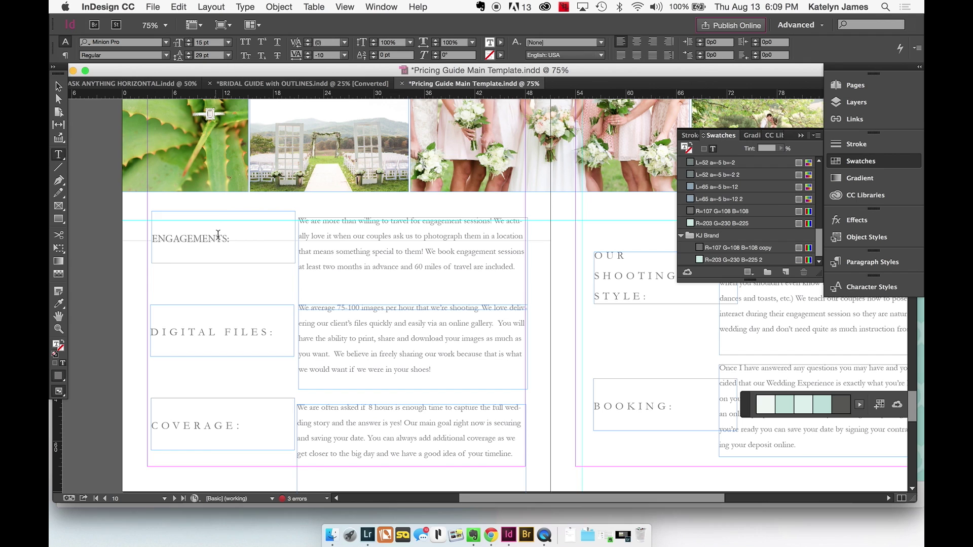
pyautogui.tripleClick(218, 234)
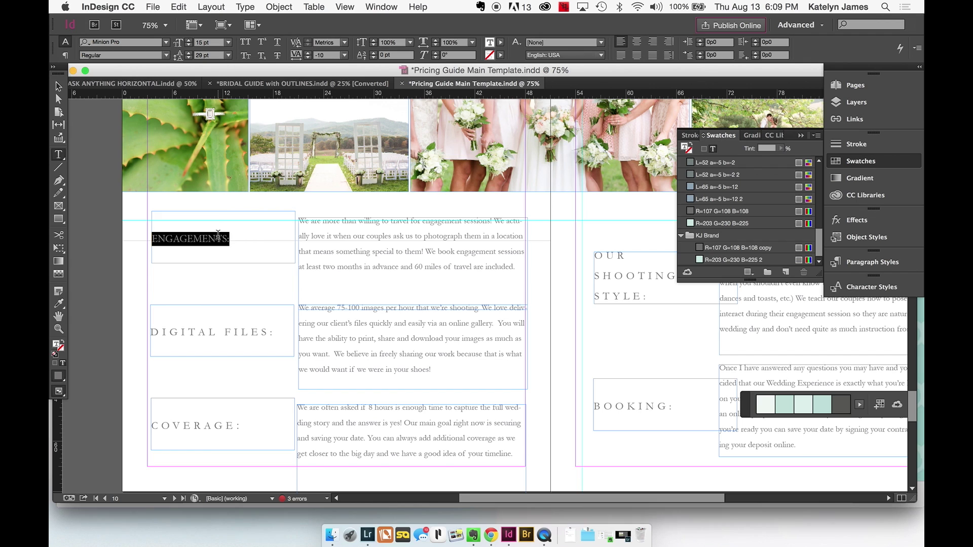
pyautogui.click(855, 288)
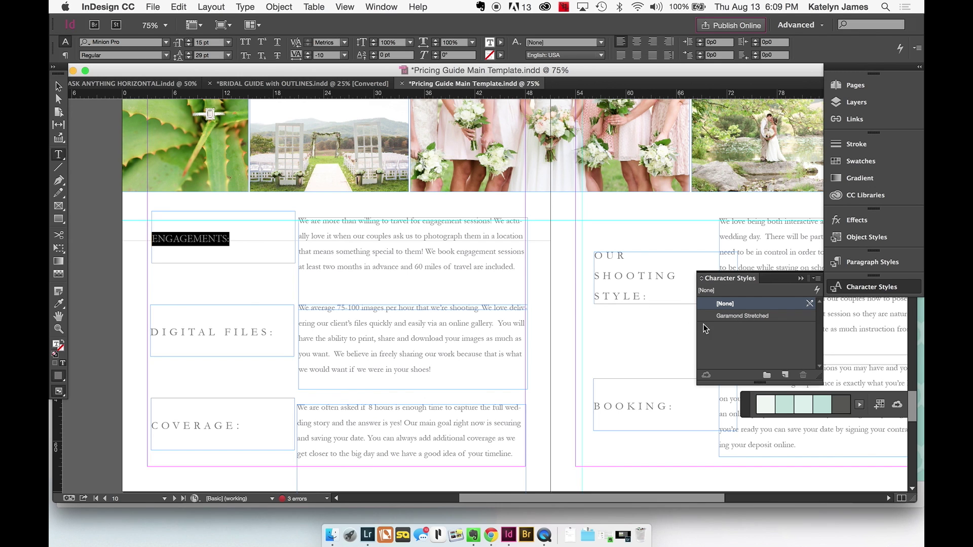
pyautogui.click(734, 316)
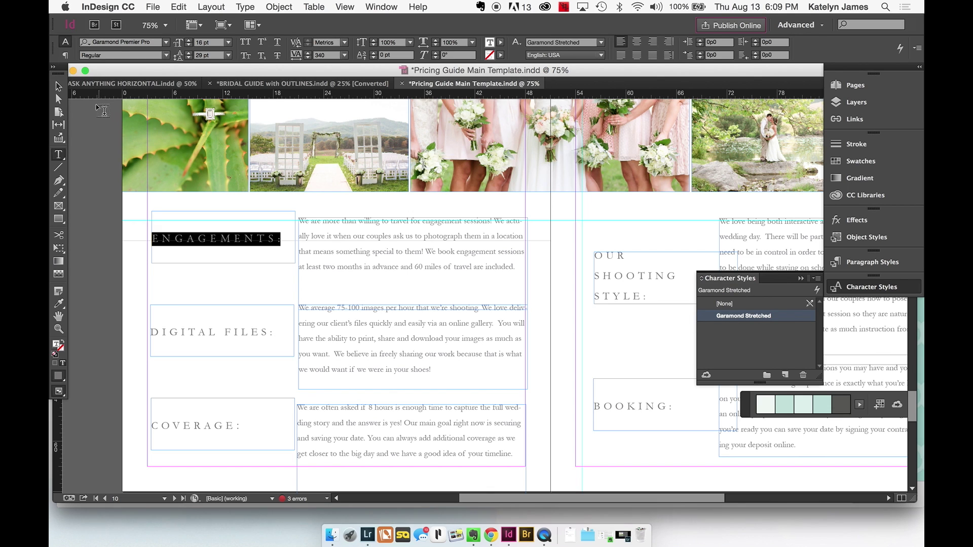
pyautogui.click(58, 86)
pyautogui.click(184, 281)
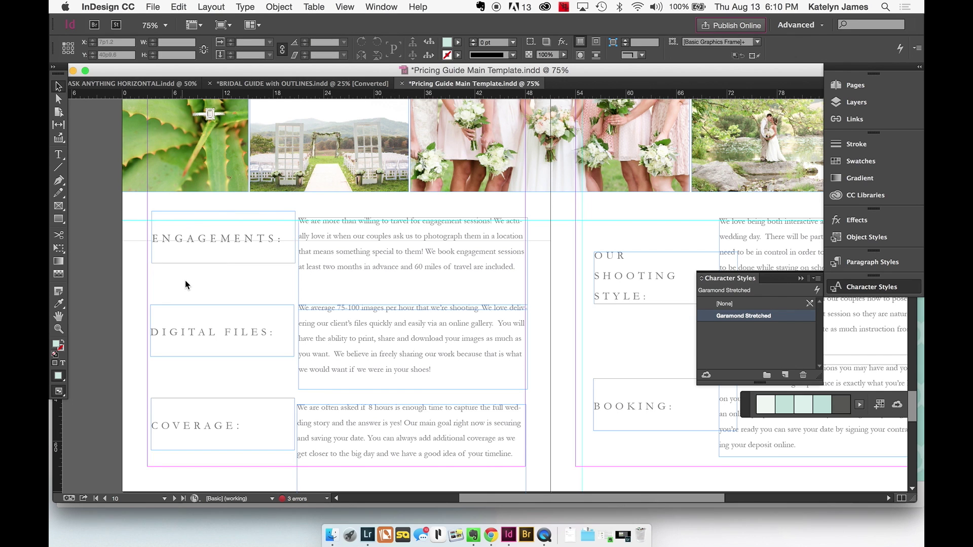
# - Switch to the BRIDAL GUIDE with OUTLINES document and look through its spreads, ending at the green "Your Wedding Day" spread
pyautogui.hscroll(3, 184, 281)
pyautogui.scroll(-1, 185, 280)
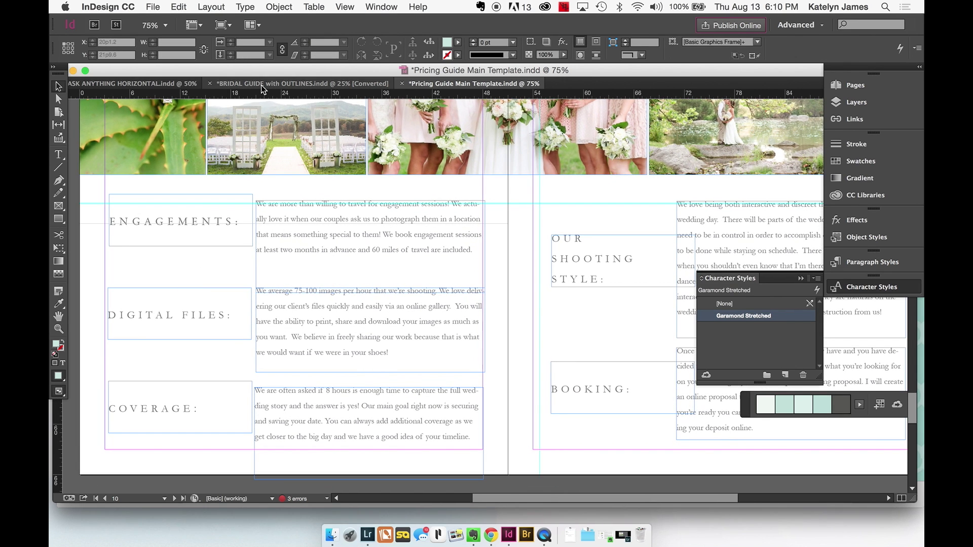
pyautogui.click(303, 83)
pyautogui.scroll(10, 269, 224)
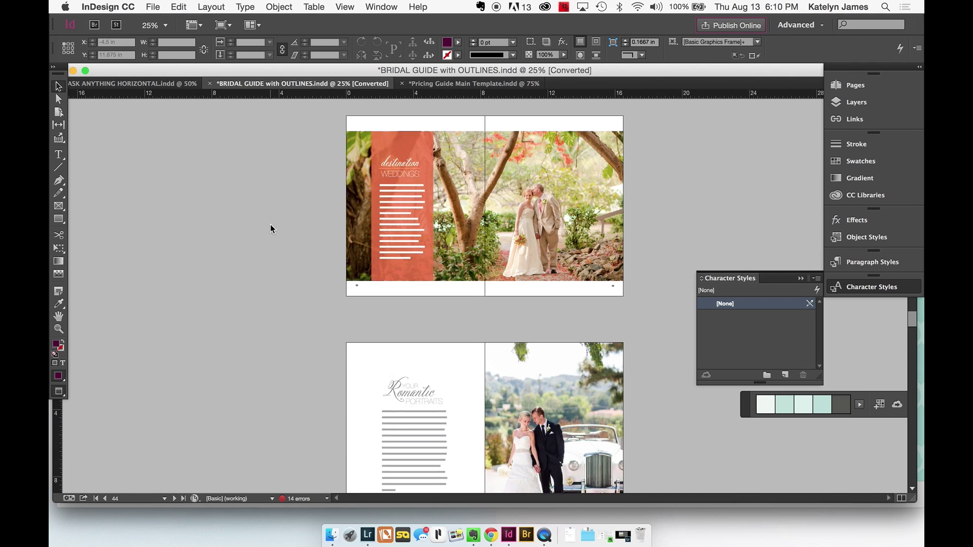
pyautogui.press('super+minus')
pyautogui.scroll(15, 270, 225)
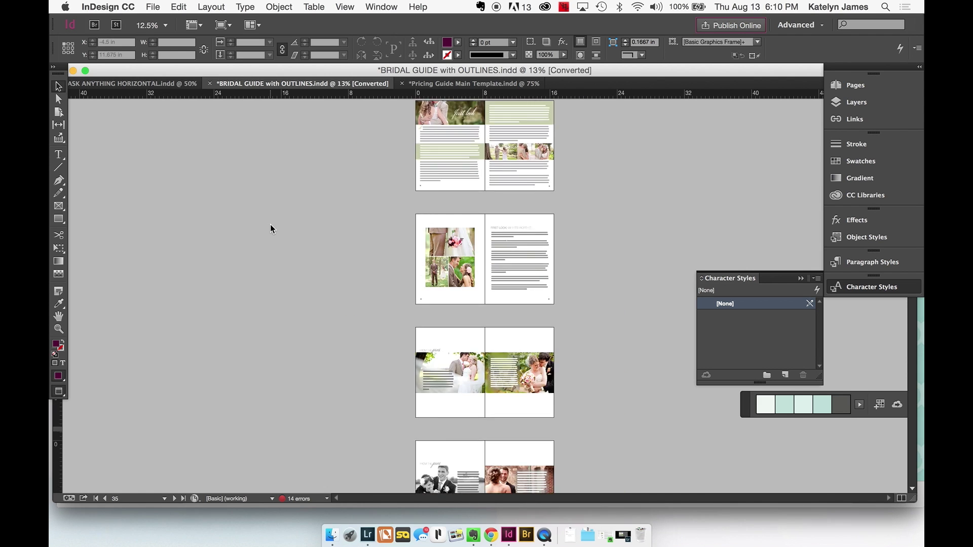
pyautogui.scroll(8, 269, 224)
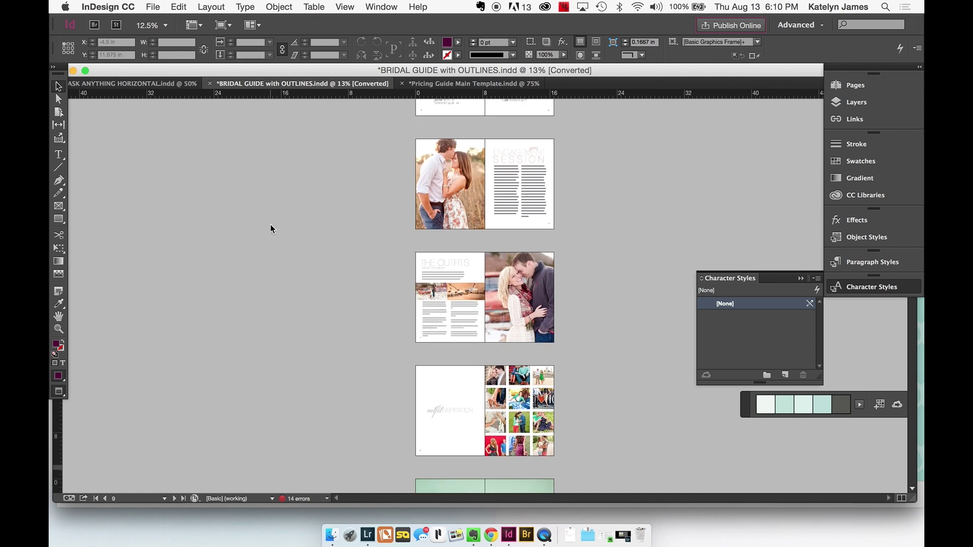
pyautogui.scroll(-7, 269, 224)
pyautogui.scroll(-4, 269, 224)
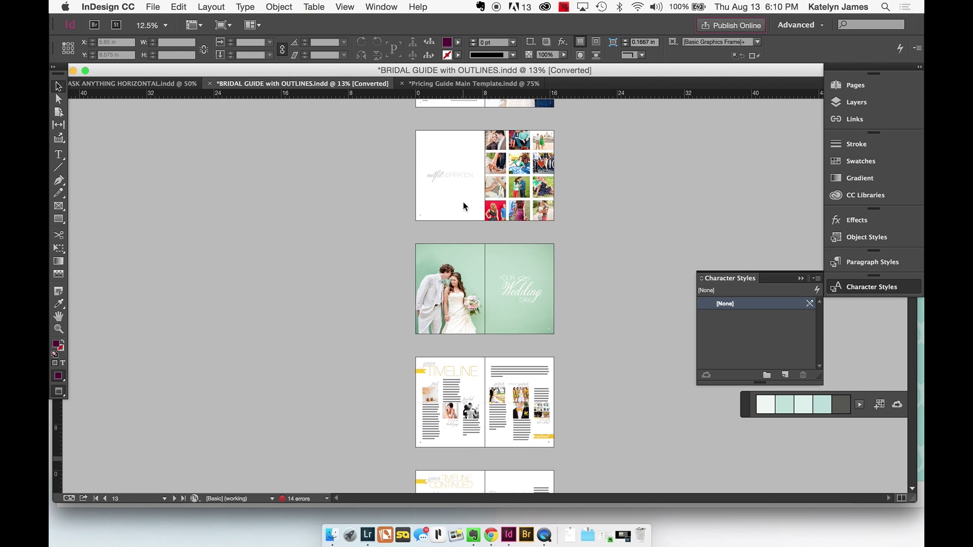
# - Point out the "Your Wedding Day" title on the green spread and create a new character style in the bridal guide
pyautogui.click(498, 287)
pyautogui.click(518, 287)
pyautogui.click(510, 316)
pyautogui.click(434, 338)
pyautogui.scroll(-1, 337, 286)
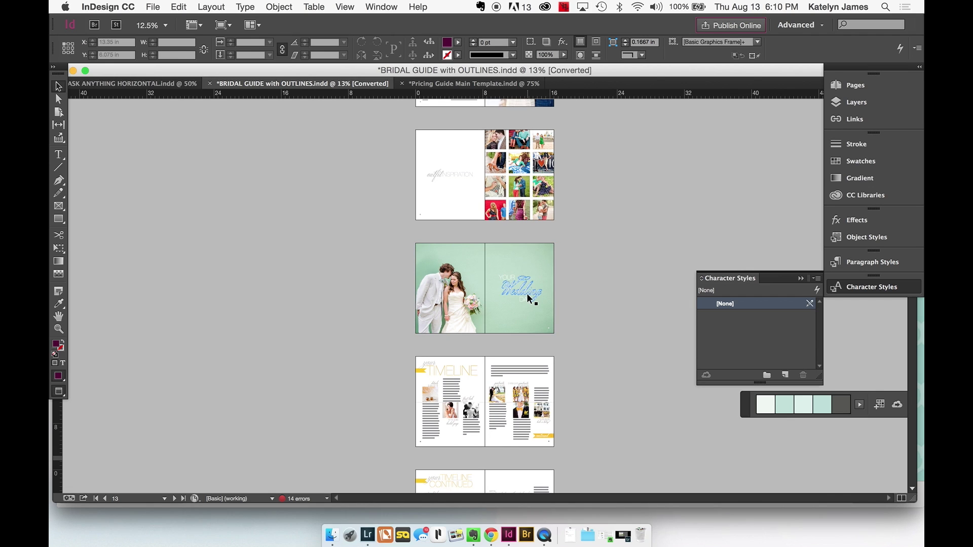
pyautogui.click(785, 375)
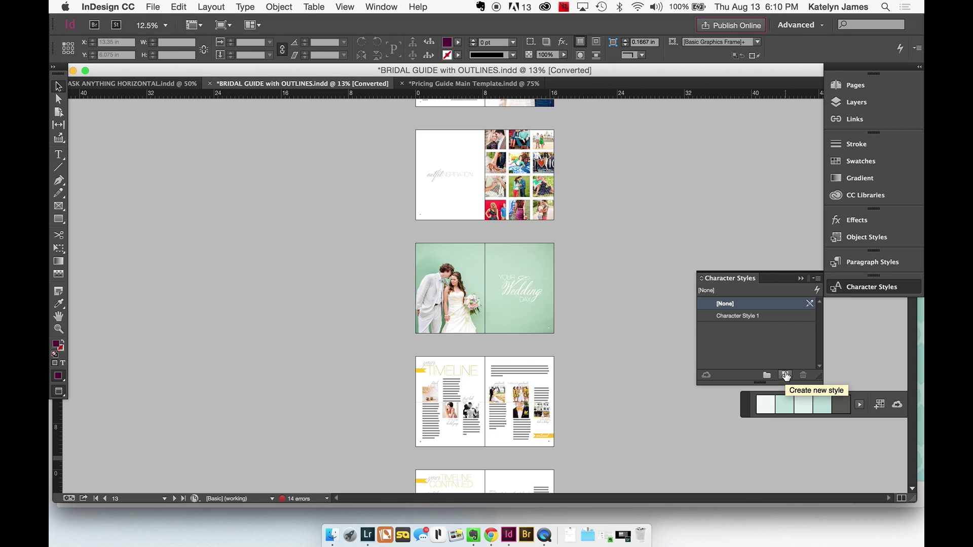
# - Create a new character style from the narrow body text frame under the "TIMELINE" heading in the bridal guide
pyautogui.click(514, 290)
pyautogui.press('super+equal')
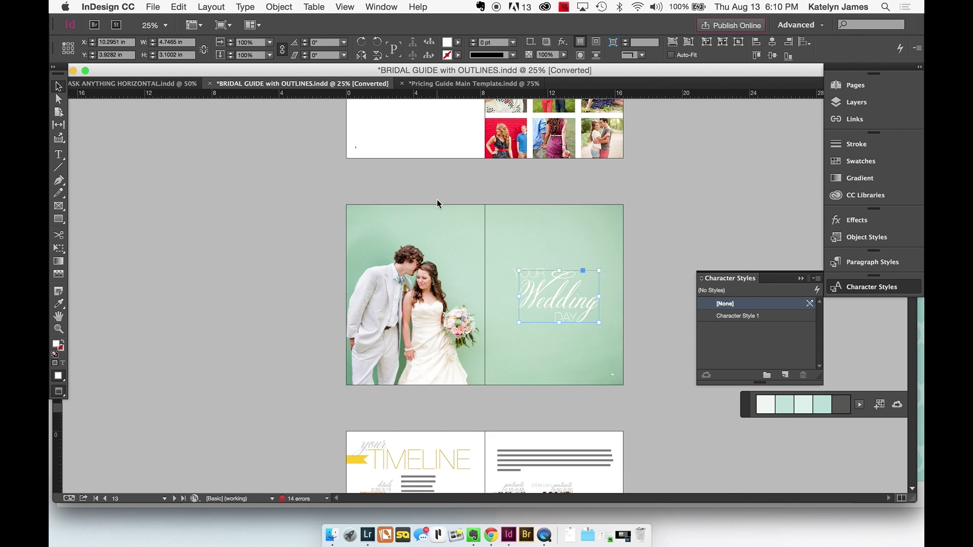
pyautogui.scroll(-3, 434, 233)
pyautogui.scroll(-3, 463, 332)
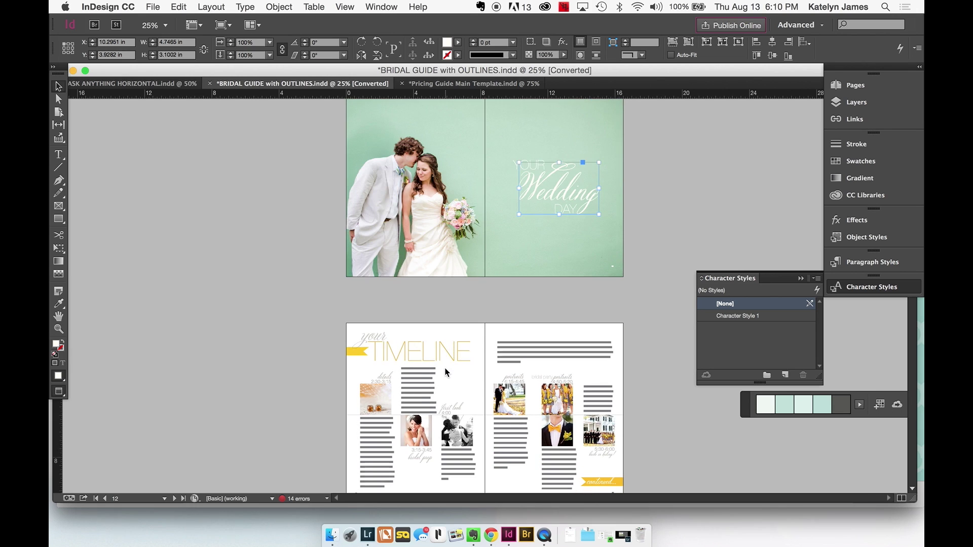
pyautogui.click(419, 399)
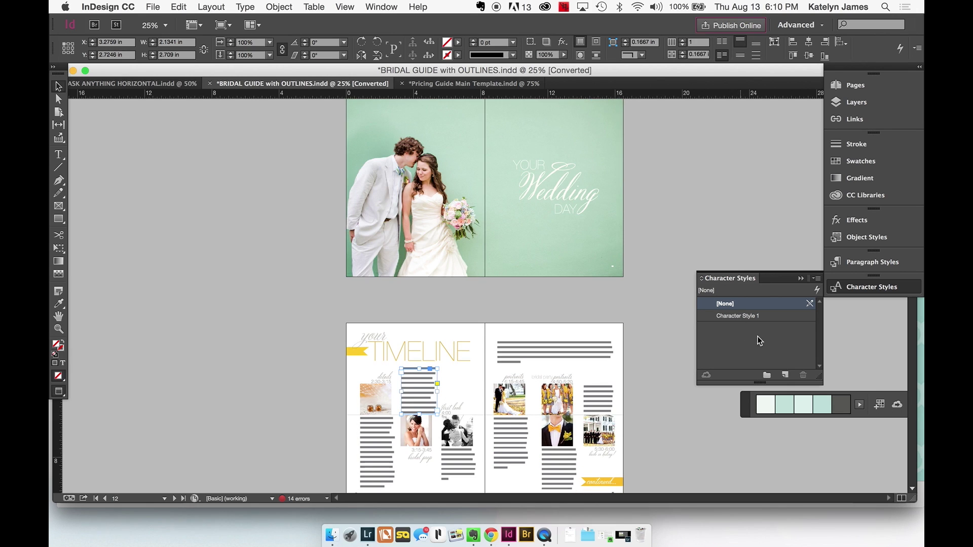
pyautogui.click(785, 374)
# - Rename the new character style "Paragraph Text for BG" and deselect the text frame
pyautogui.click(751, 329)
pyautogui.doubleClick(750, 329)
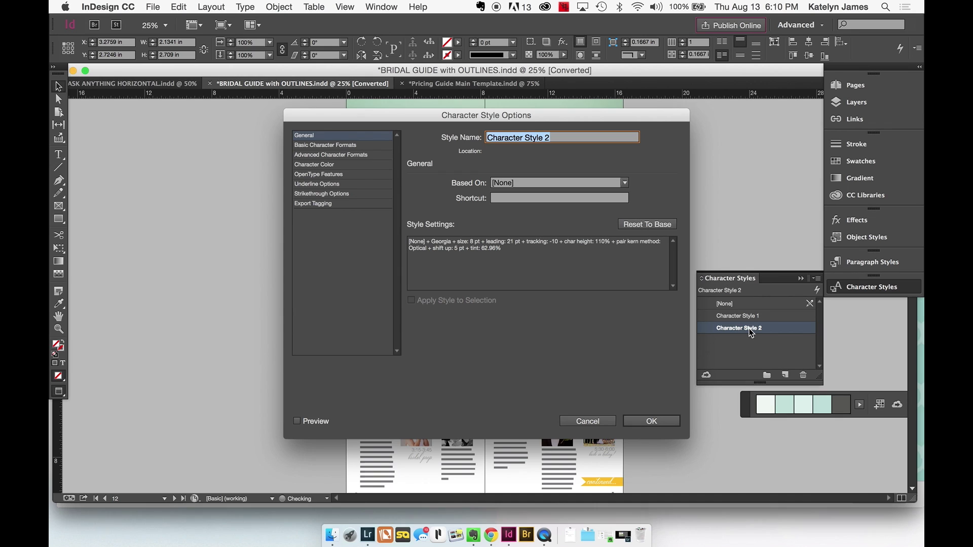
pyautogui.write('Paragraph TExt')
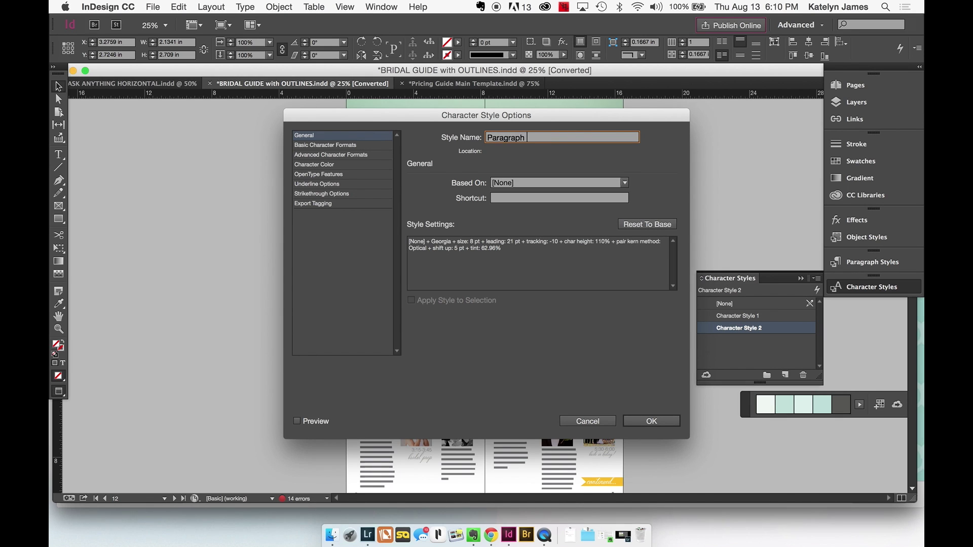
pyautogui.press('BackSpace')
pyautogui.press('BackSpace')
pyautogui.write('ect')
pyautogui.press('BackSpace')
pyautogui.write('xt for BG')
pyautogui.click(651, 421)
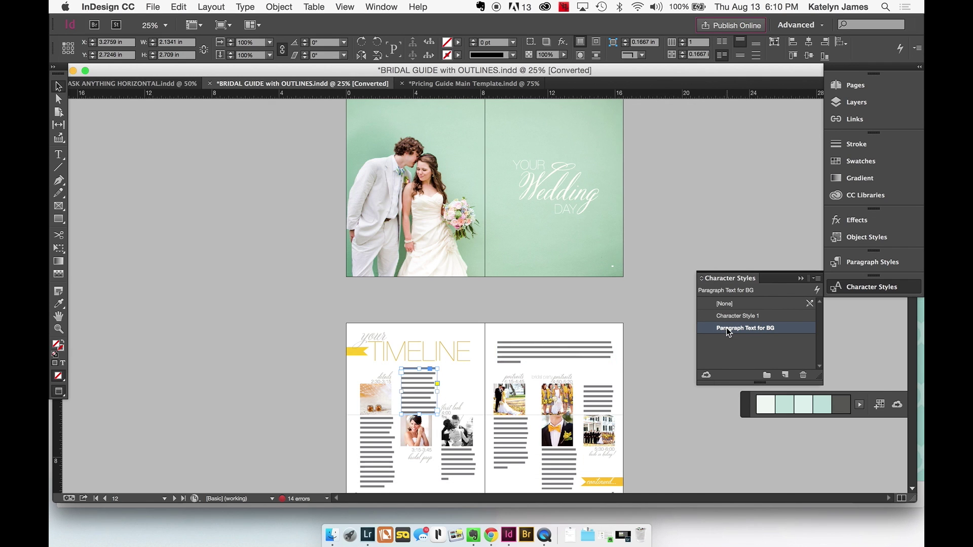
pyautogui.click(182, 315)
# - Switch to the Pricing Guide Main Template and add a horizontal guide at 39p3.6 and a vertical guide at 56p2.5 on the right FAQ page
pyautogui.scroll(-3, 183, 316)
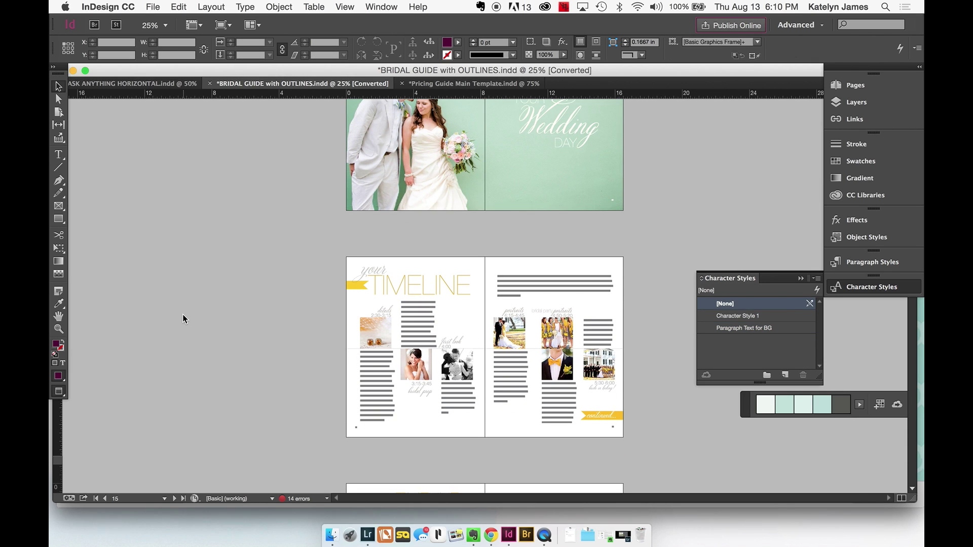
pyautogui.scroll(2, 222, 239)
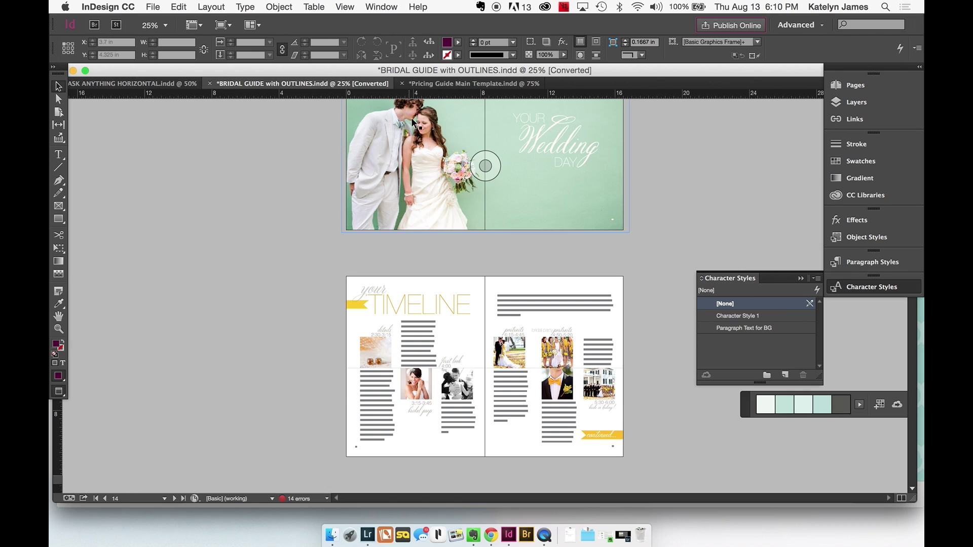
pyautogui.click(426, 86)
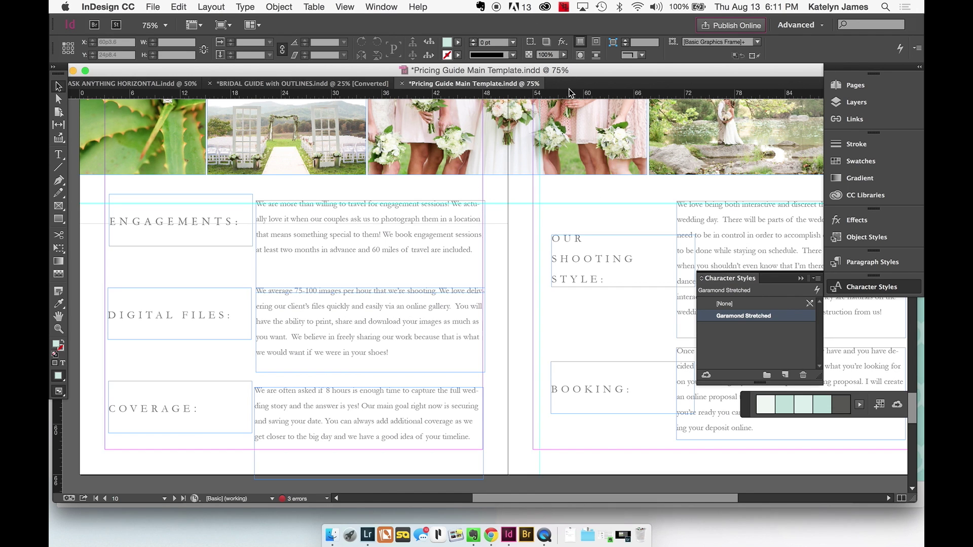
pyautogui.moveTo(573, 96); pyautogui.dragTo(583, 250)
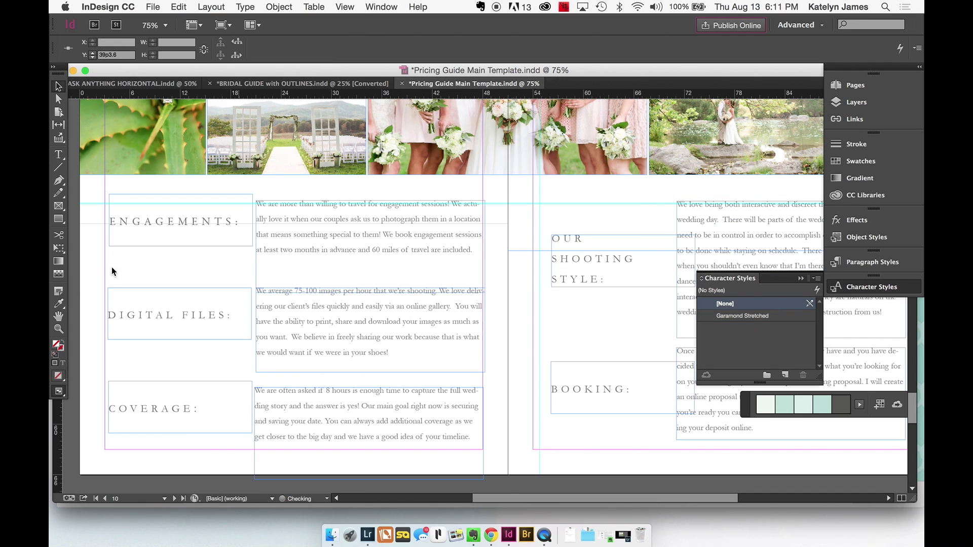
pyautogui.moveTo(62, 434); pyautogui.dragTo(551, 387)
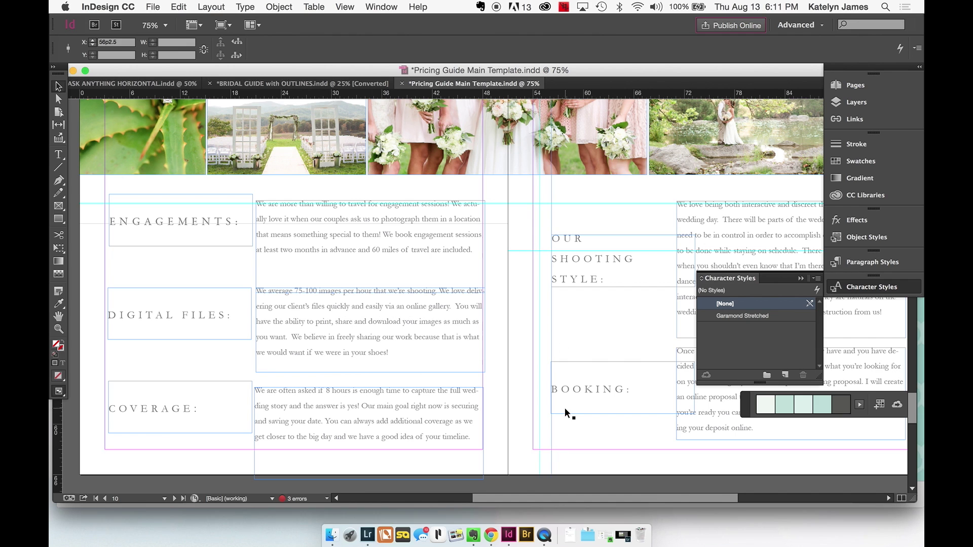
# - Turn on Overprint Preview for the pricing guide and review the whole FAQ spread
pyautogui.press('super+minus')
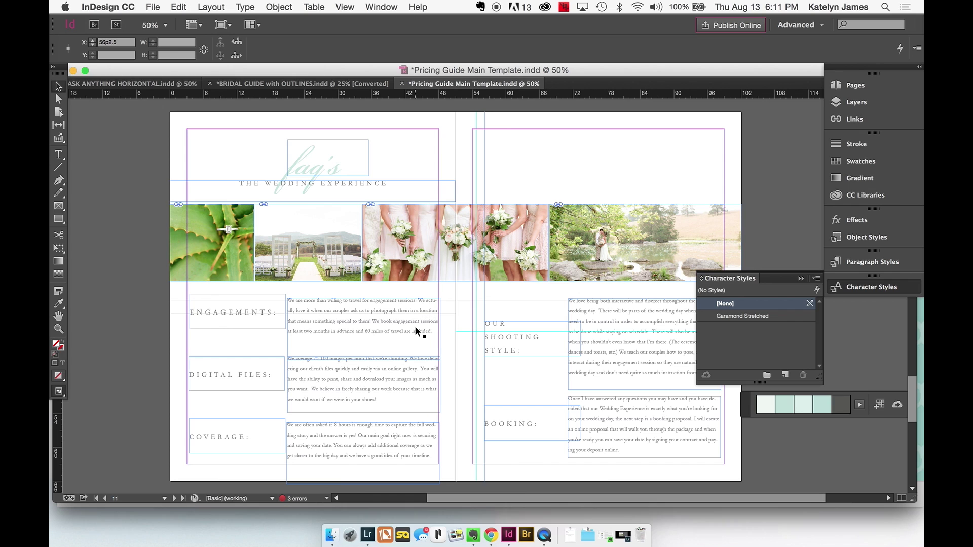
pyautogui.click(345, 7)
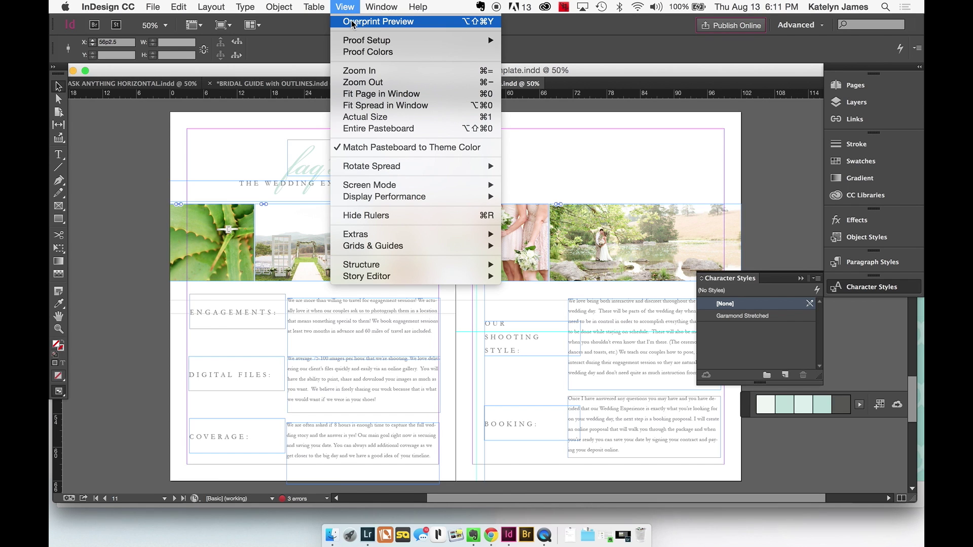
pyautogui.click(352, 22)
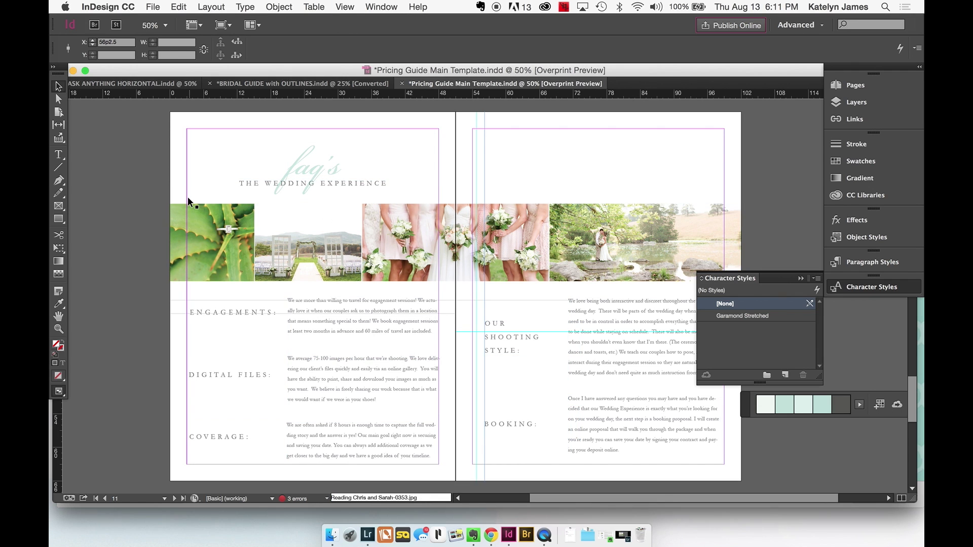
pyautogui.scroll(-1, 187, 197)
pyautogui.hscroll(1, 188, 197)
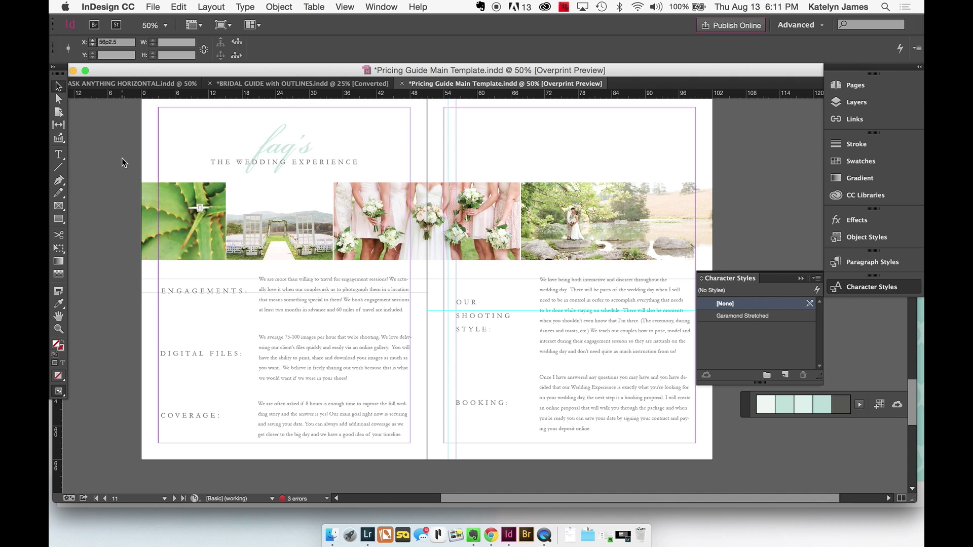
pyautogui.scroll(2, 121, 162)
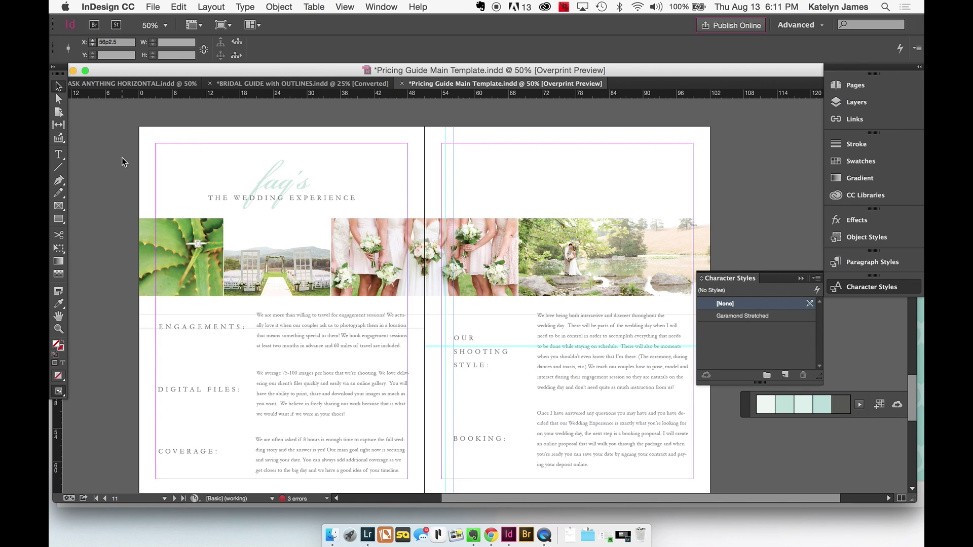
pyautogui.scroll(-1, 121, 162)
pyautogui.scroll(-1, 121, 164)
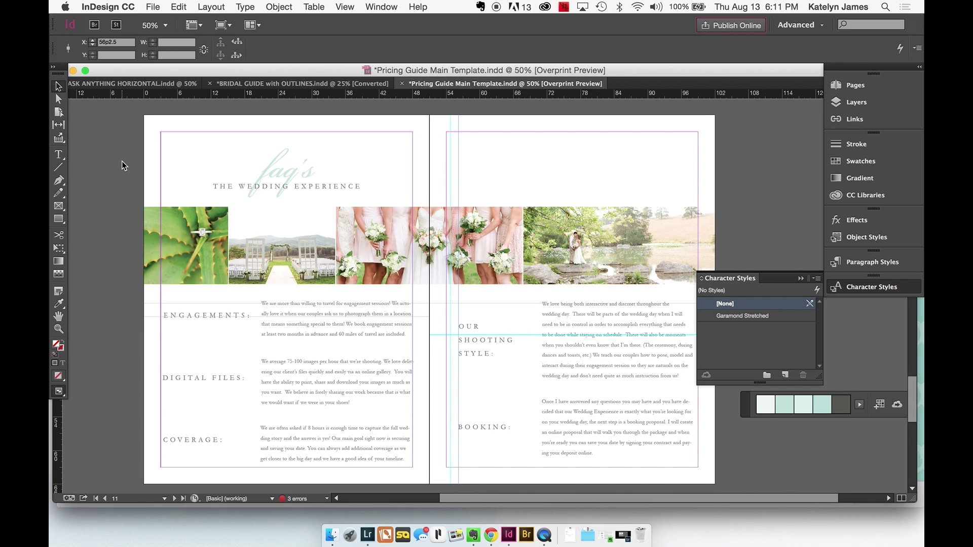
pyautogui.scroll(-2, 121, 165)
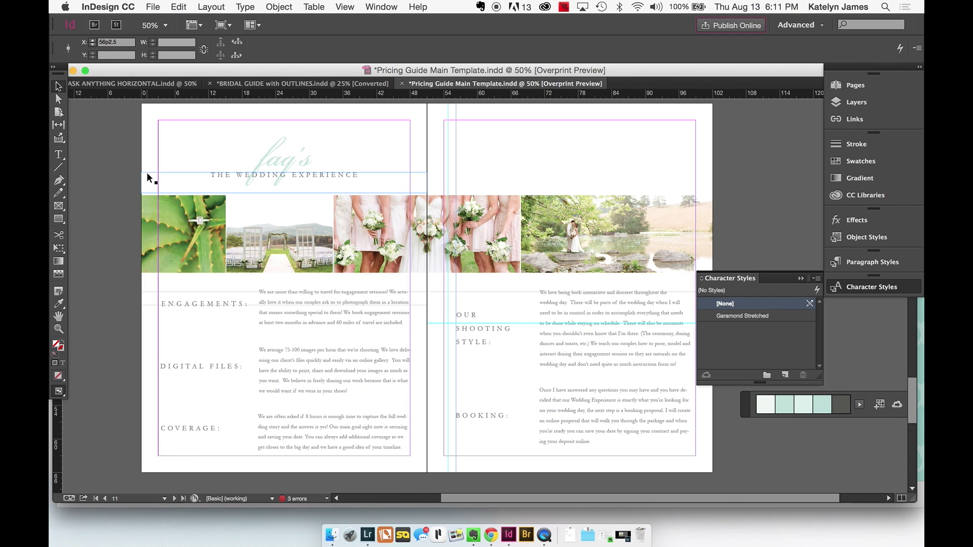
# - Switch to the BRIDAL GUIDE with OUTLINES document and look through its spreads from the cover to "Your Timeline Continued"
pyautogui.click(279, 85)
pyautogui.scroll(-3, 264, 172)
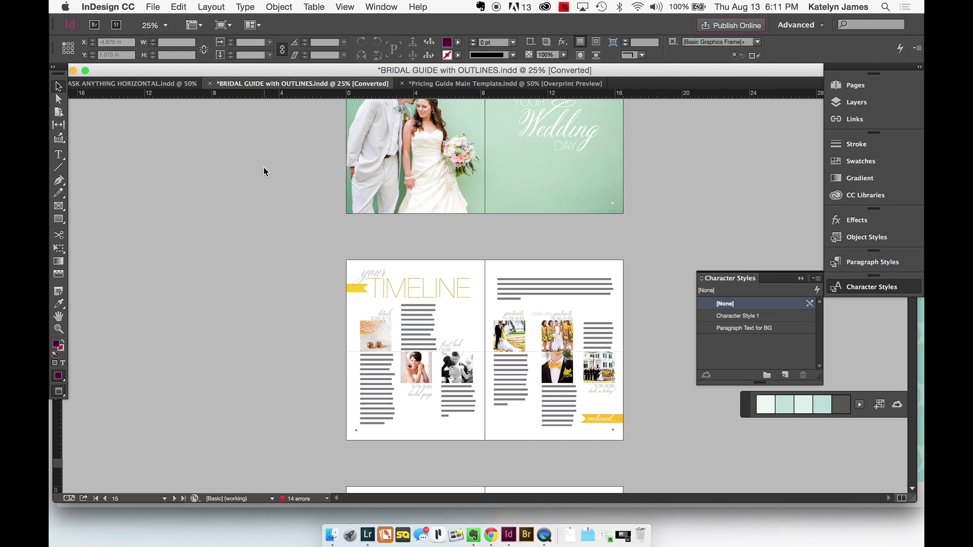
pyautogui.scroll(20, 263, 172)
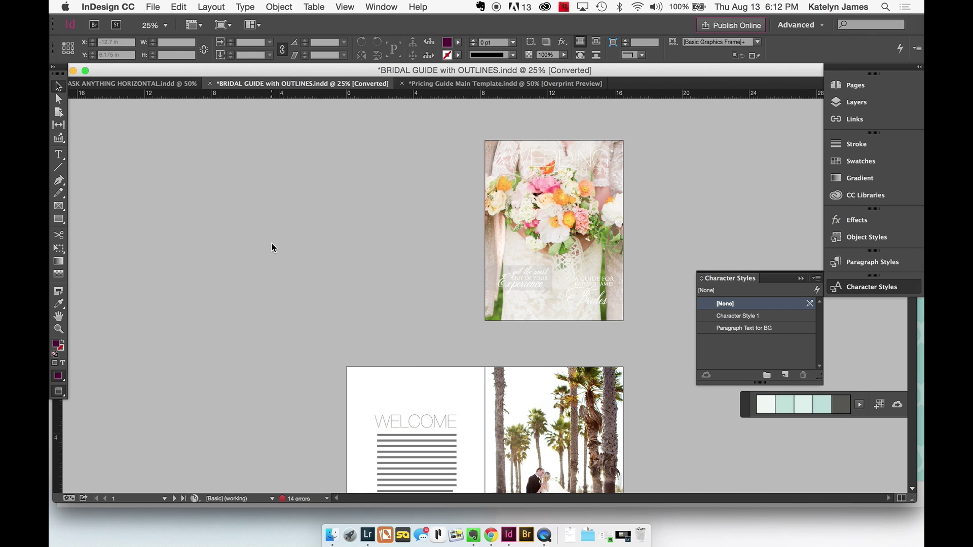
pyautogui.scroll(-1, 272, 243)
pyautogui.scroll(-3, 272, 248)
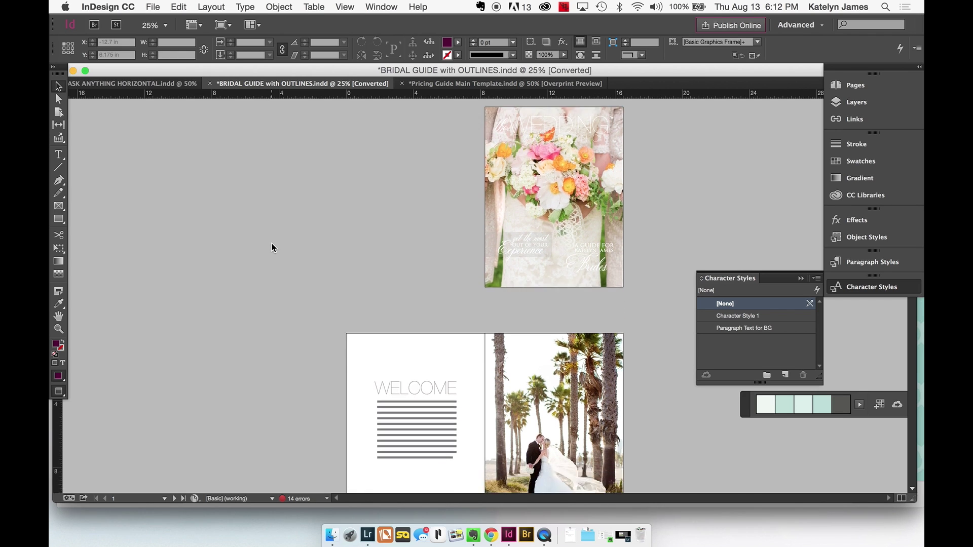
pyautogui.scroll(-6, 272, 248)
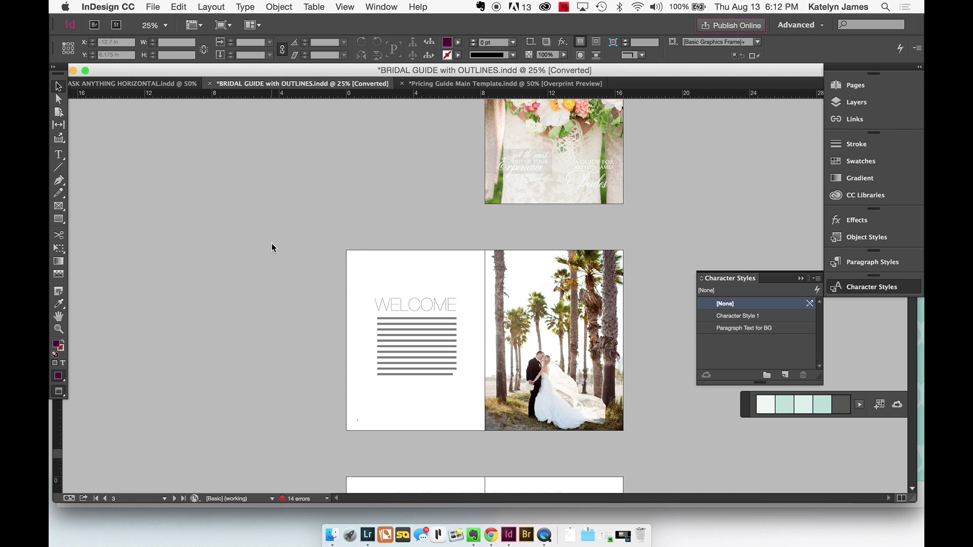
pyautogui.scroll(-10, 272, 244)
pyautogui.scroll(-20, 271, 352)
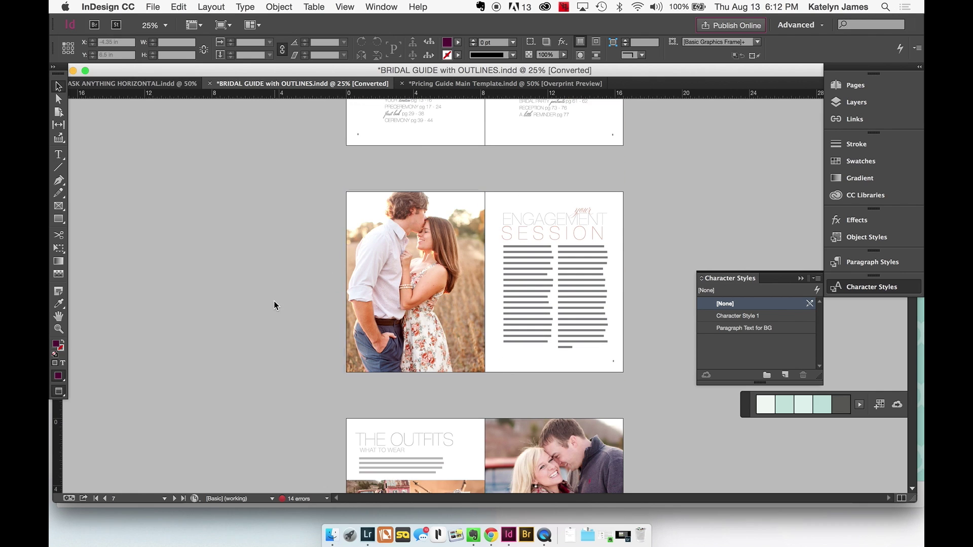
pyautogui.scroll(-12, 274, 300)
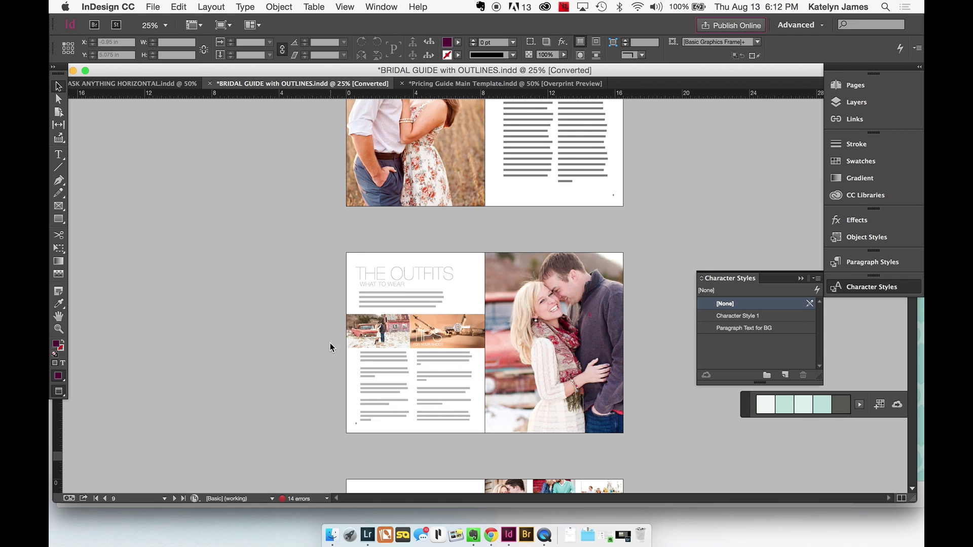
pyautogui.scroll(-4, 273, 306)
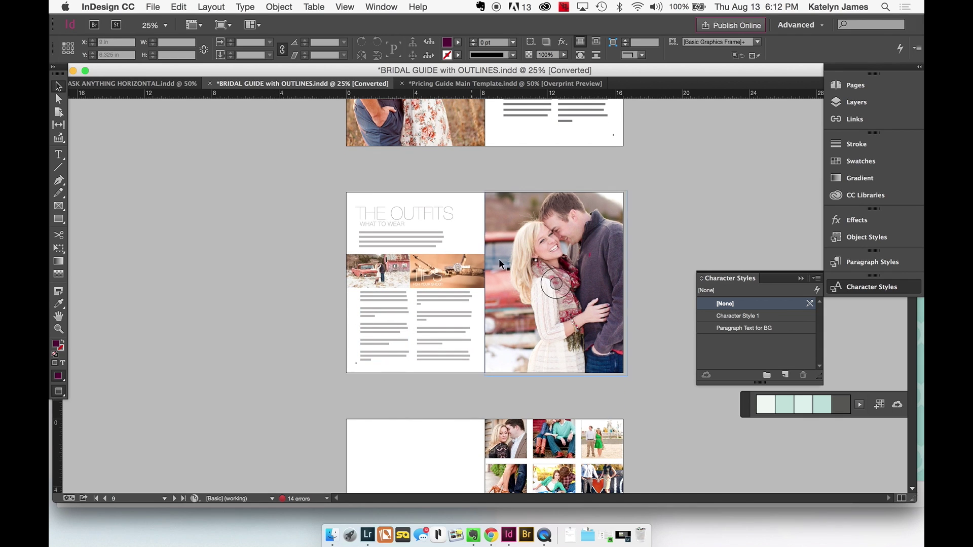
pyautogui.scroll(-15, 335, 305)
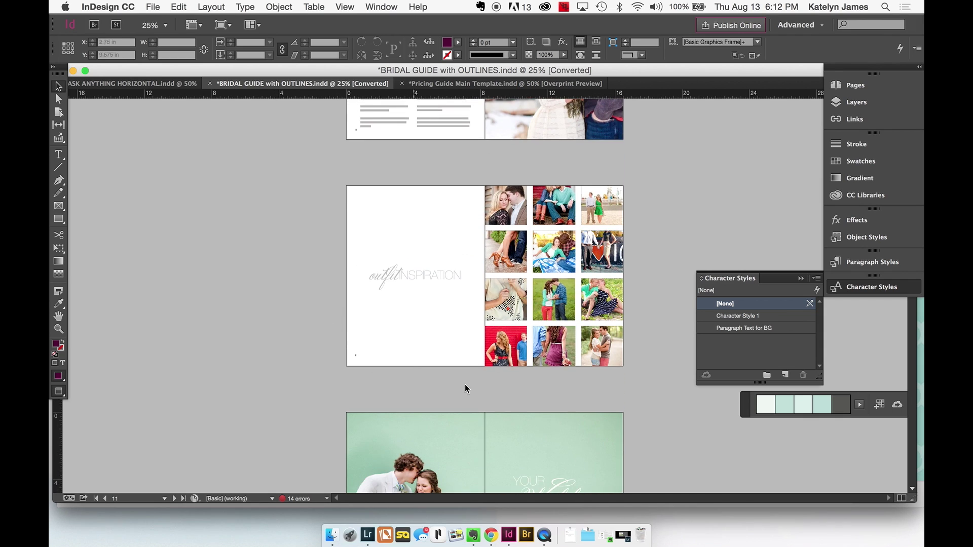
pyautogui.scroll(-13, 302, 289)
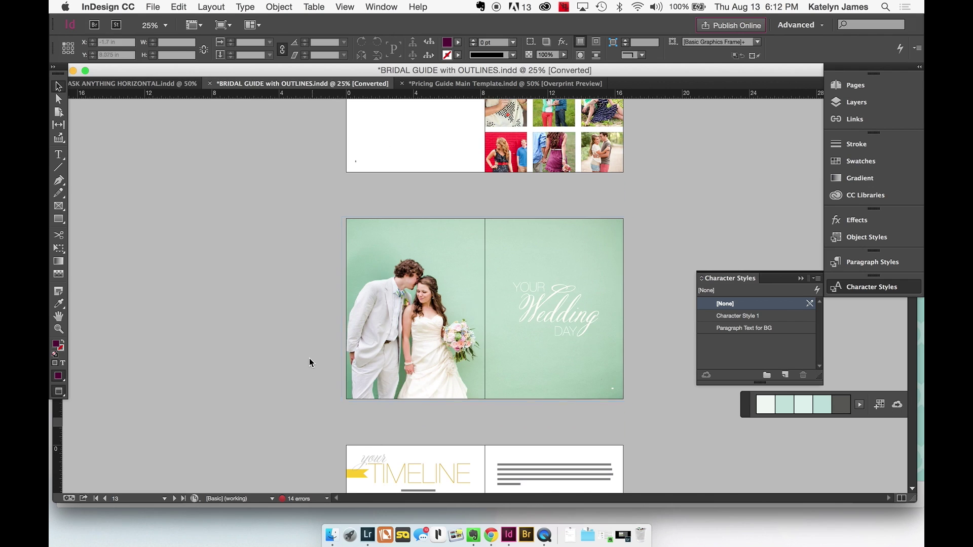
pyautogui.scroll(-12, 312, 360)
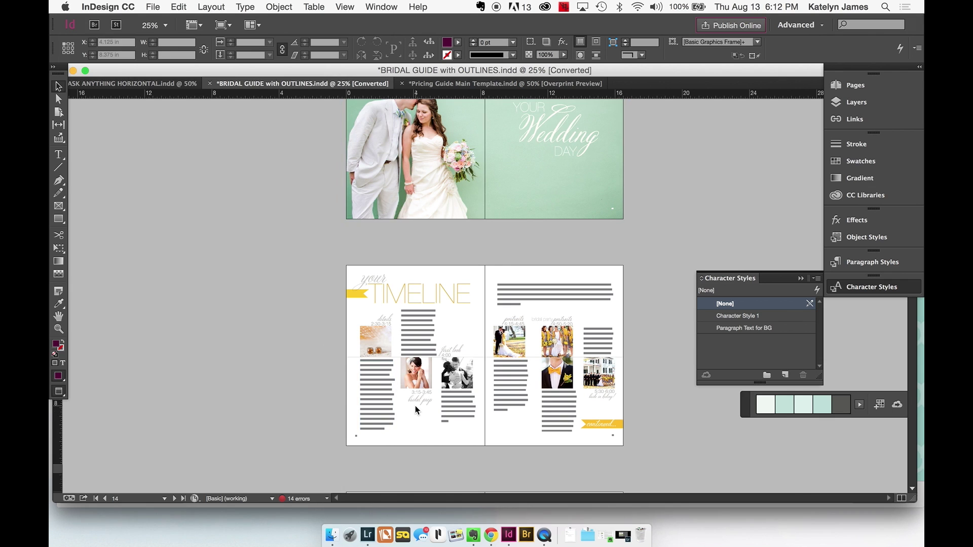
pyautogui.scroll(-6, 363, 324)
pyautogui.scroll(-7, 363, 324)
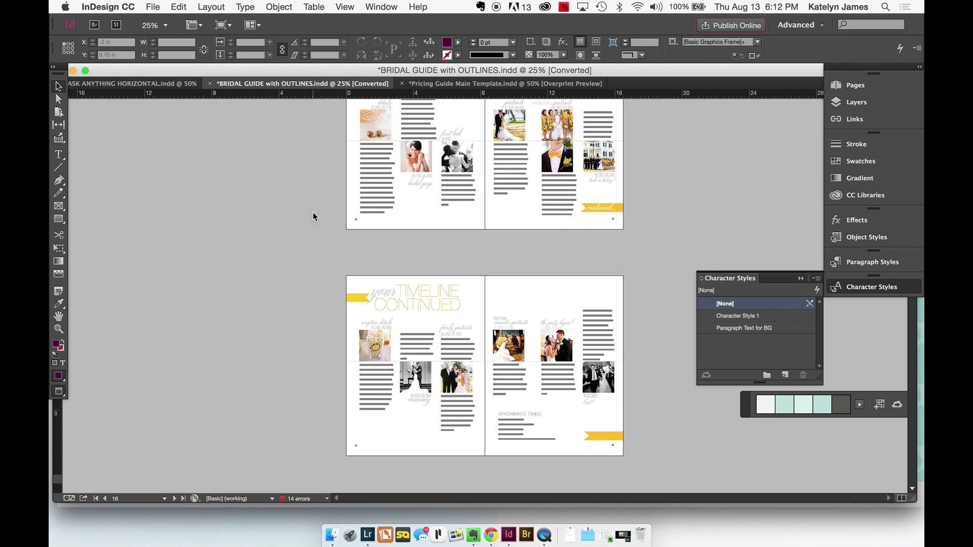
# - Examine the layout and body text of the "Your Timeline" and "Your Timeline Continued" spreads up close
pyautogui.scroll(3, 312, 211)
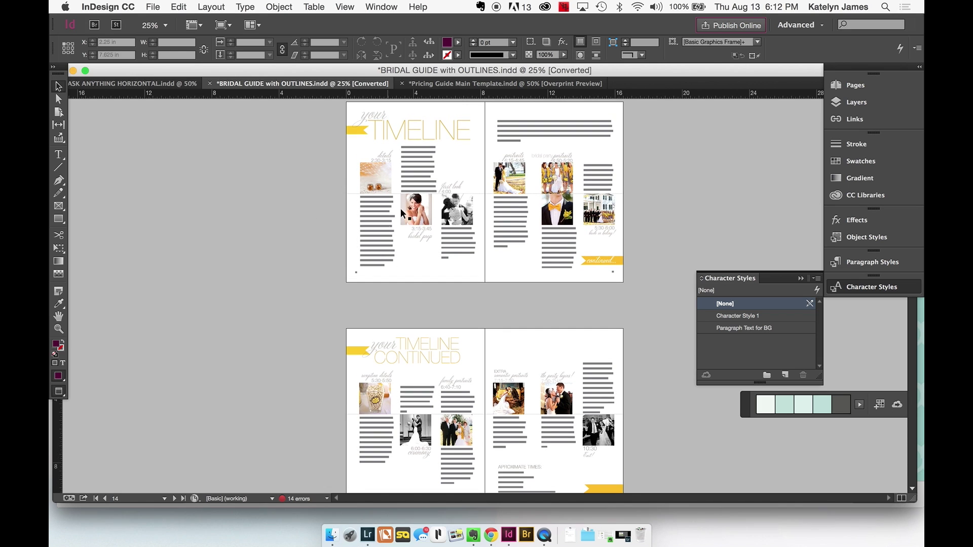
pyautogui.press('super+equal')
pyautogui.scroll(5, 364, 156)
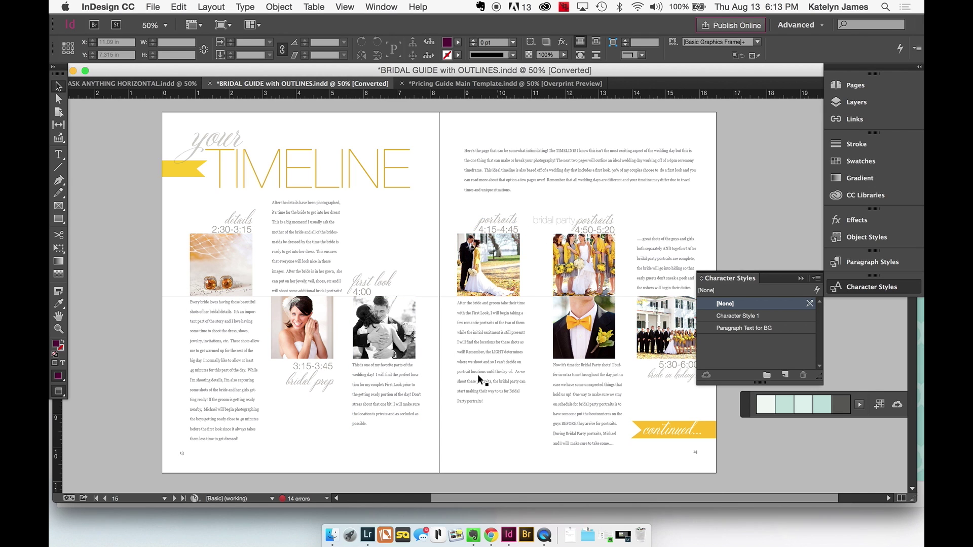
pyautogui.scroll(-5, 469, 377)
pyautogui.scroll(-15, 469, 377)
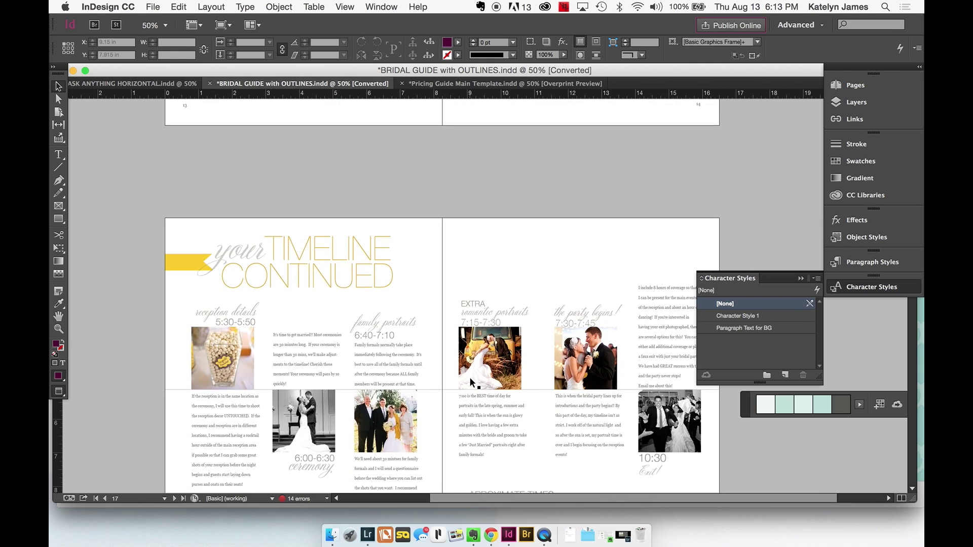
pyautogui.scroll(-1, 470, 381)
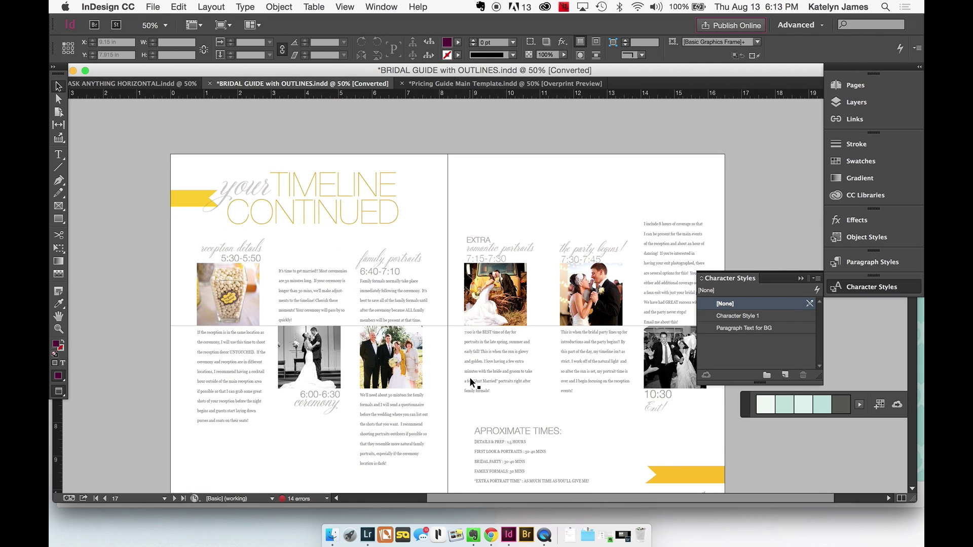
pyautogui.scroll(-2, 471, 382)
pyautogui.scroll(15, 469, 377)
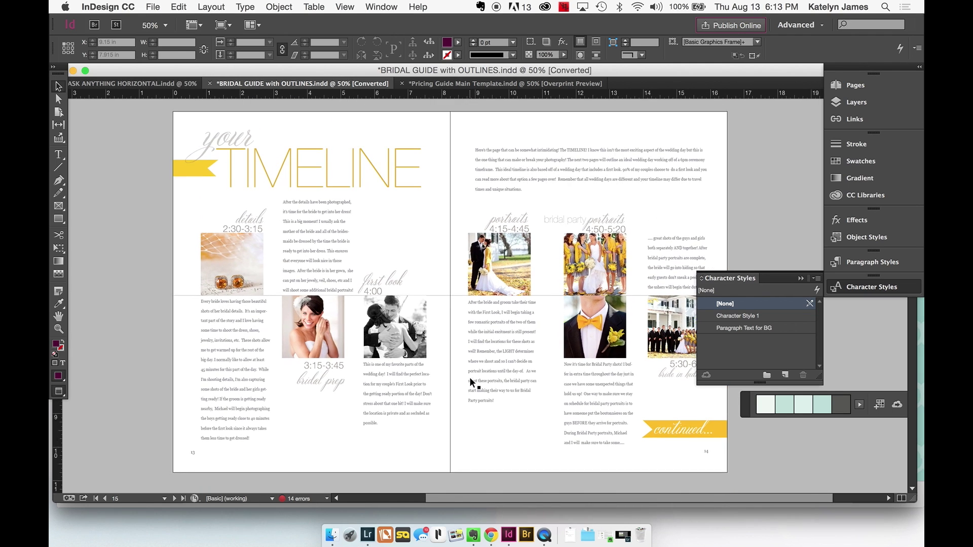
pyautogui.scroll(2, 469, 377)
pyautogui.scroll(-1, 469, 378)
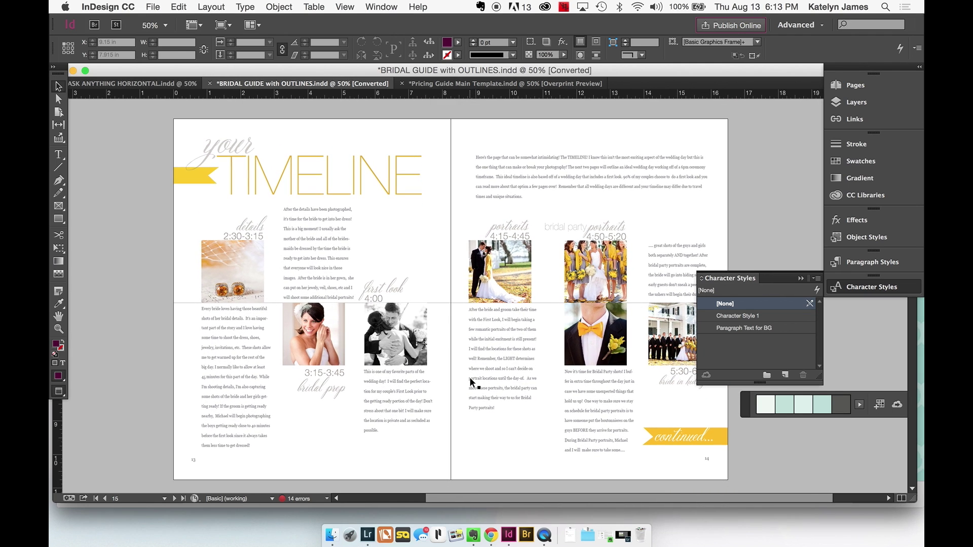
# - Look through the BRIDAL GUIDE spreads from "Your Timeline" through "Getting Ready" and "The Window Effect" to "Details"
pyautogui.scroll(-10, 470, 378)
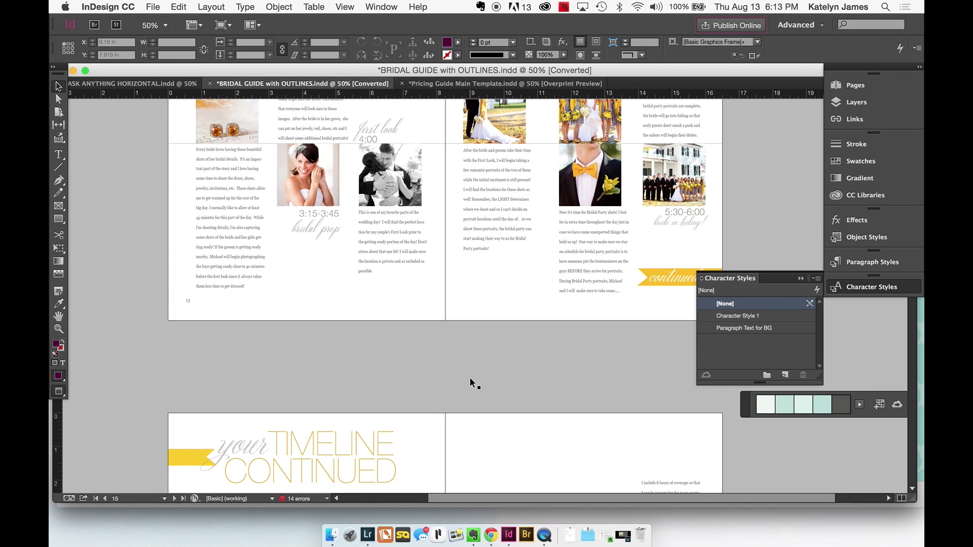
pyautogui.scroll(8, 469, 377)
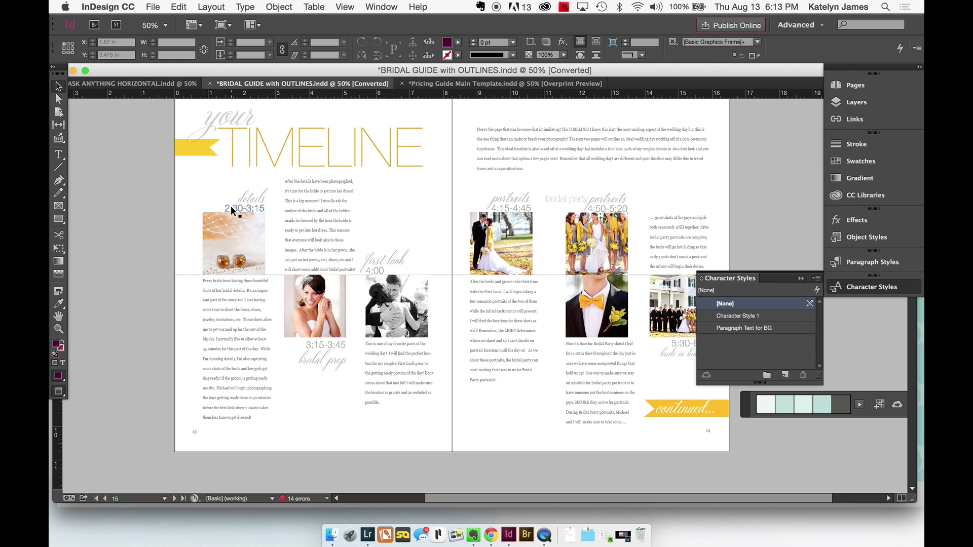
pyautogui.scroll(-4, 310, 373)
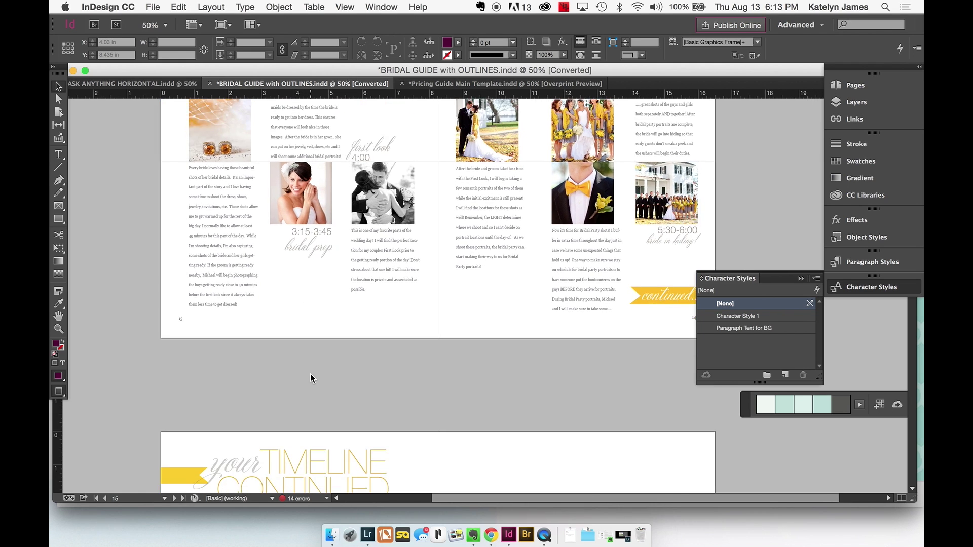
pyautogui.scroll(-12, 310, 374)
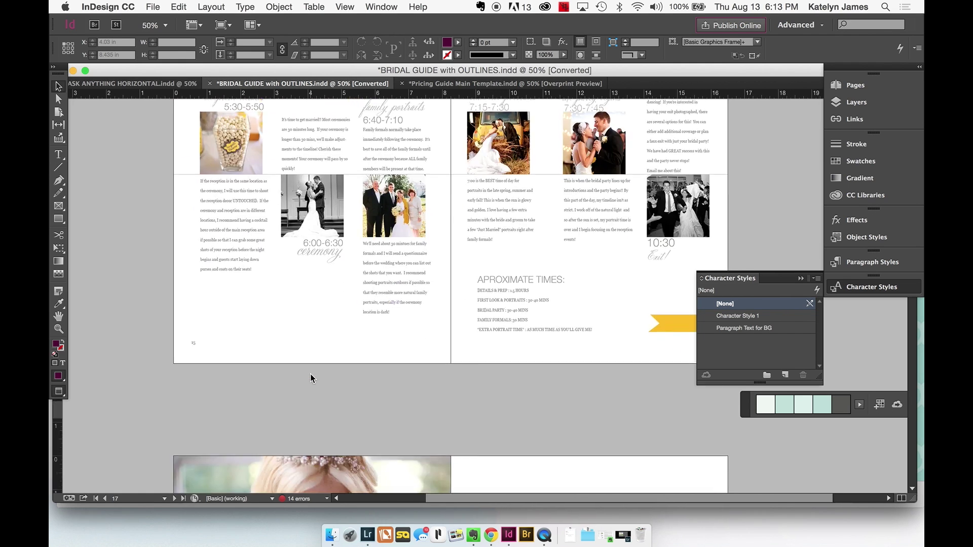
pyautogui.press('super+minus')
pyautogui.press('super+minus')
pyautogui.scroll(-1, 323, 400)
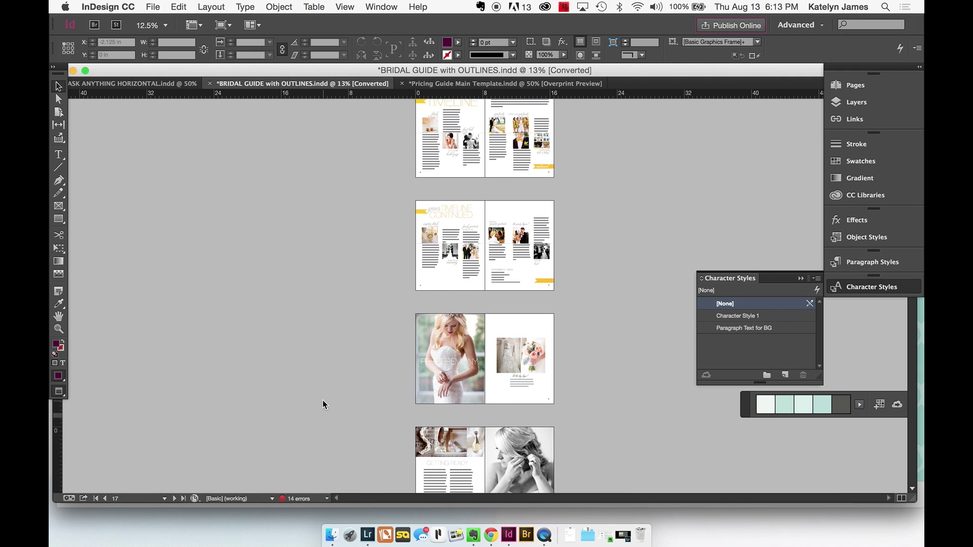
pyautogui.press('super+equal')
pyautogui.scroll(-4, 341, 398)
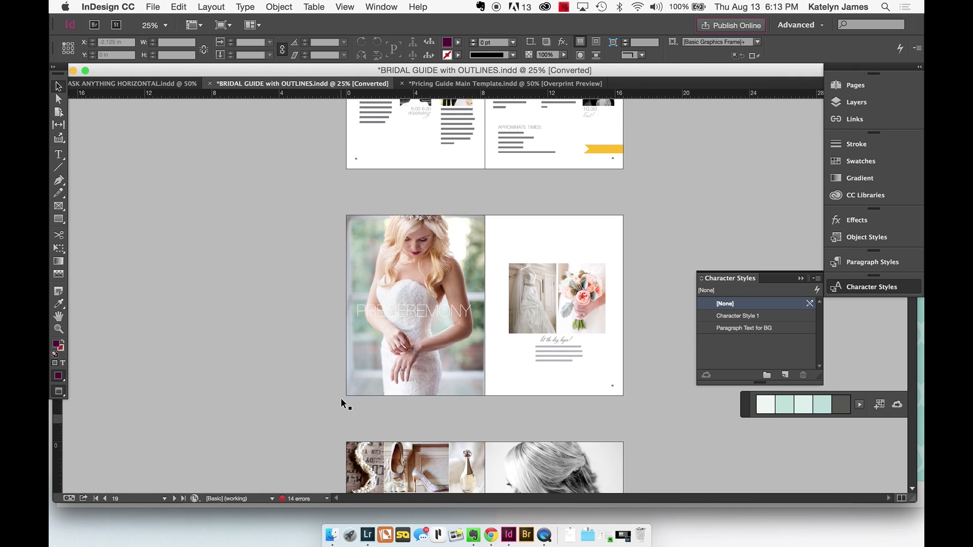
pyautogui.scroll(-1, 341, 397)
pyautogui.scroll(-4, 398, 354)
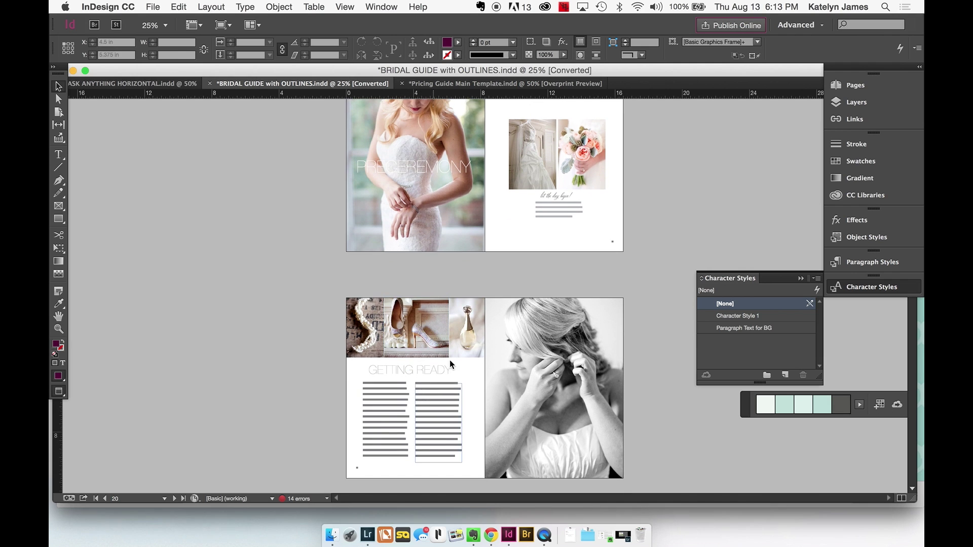
pyautogui.scroll(-7, 387, 424)
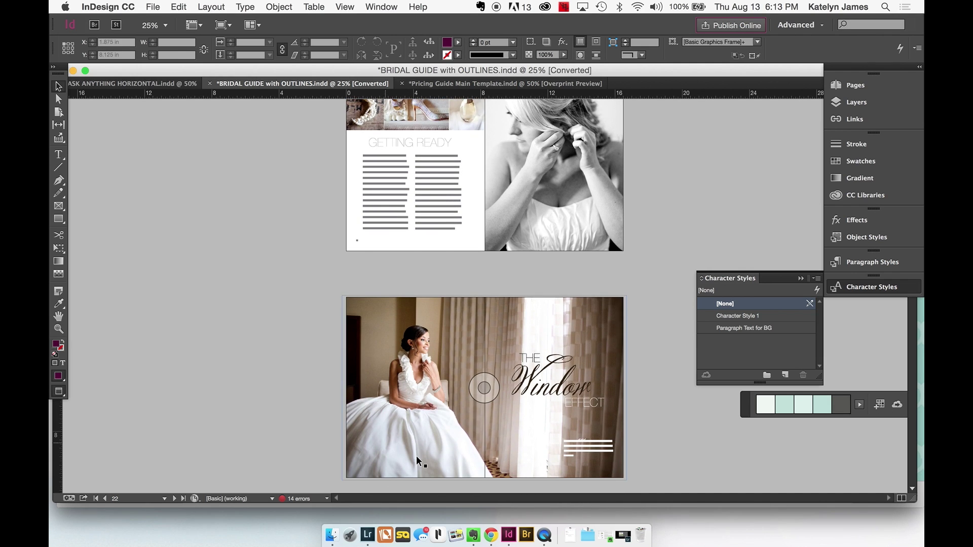
pyautogui.scroll(-6, 326, 332)
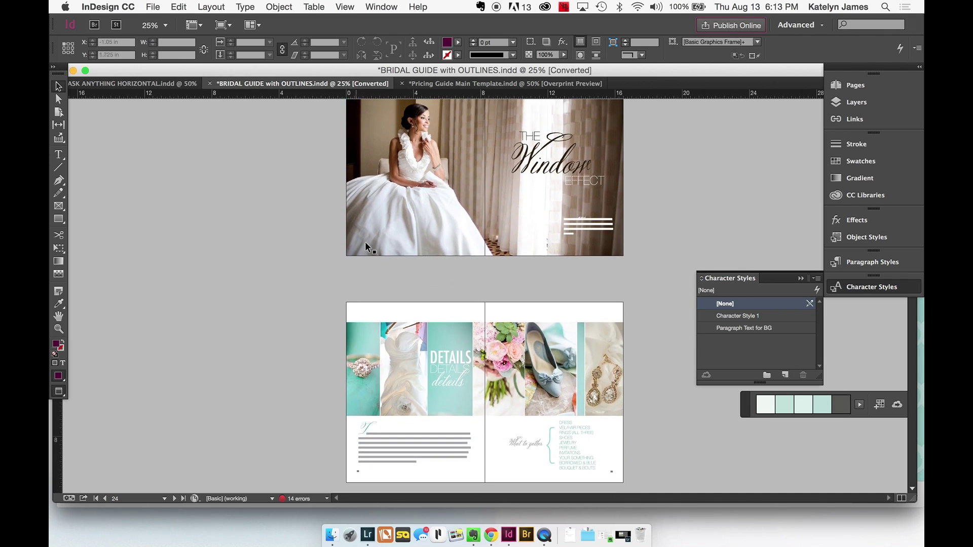
pyautogui.scroll(-2, 309, 311)
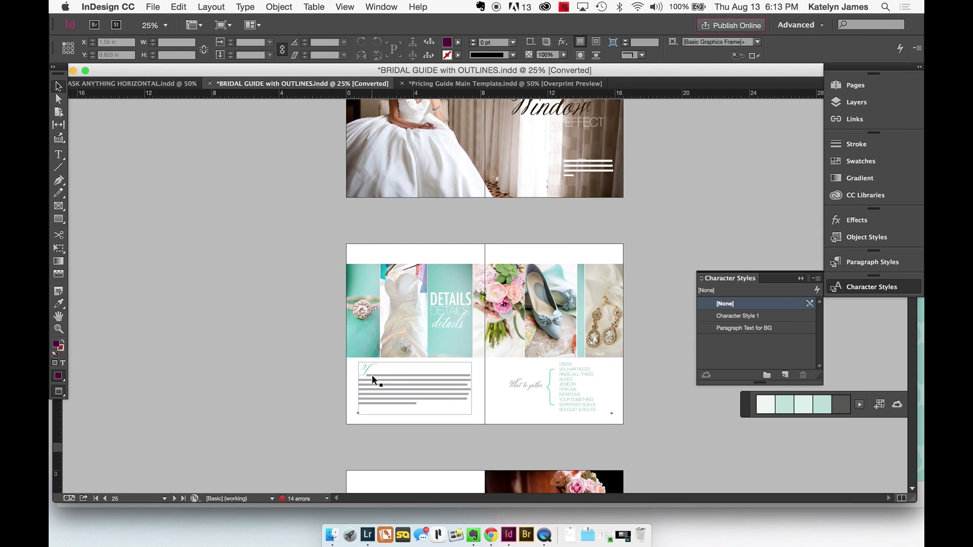
# - Review the spreads from "Detail Tips" to the first "From the Pros" spread and examine its quote text over the photos
pyautogui.scroll(-8, 542, 438)
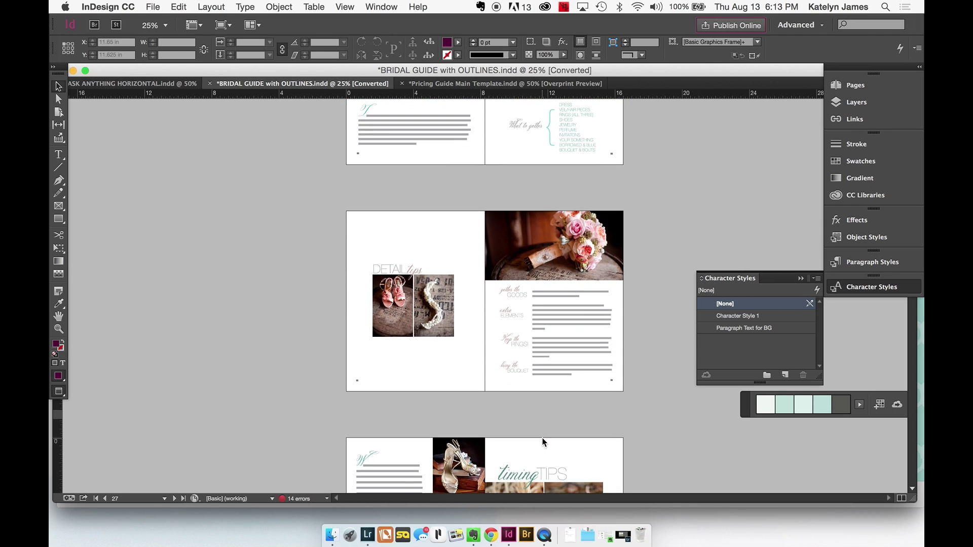
pyautogui.scroll(-1, 400, 385)
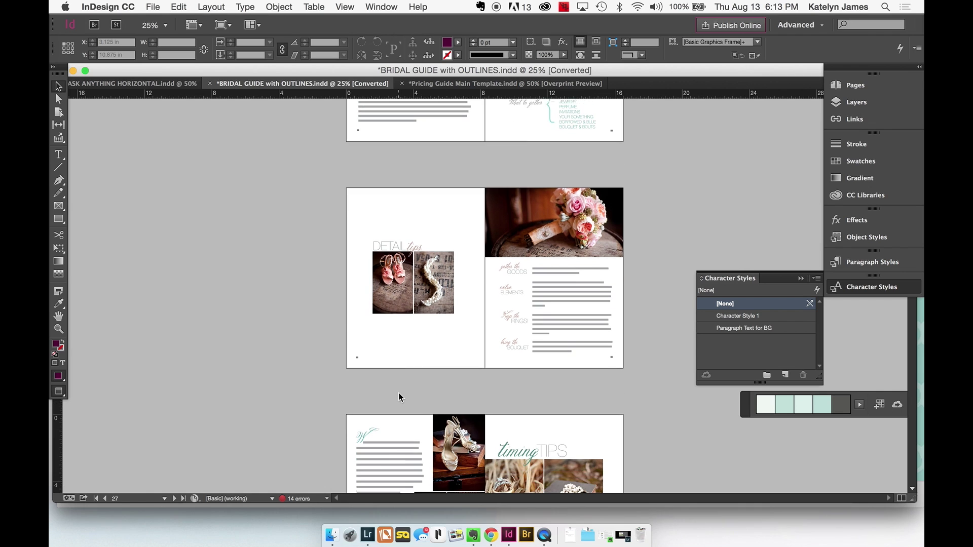
pyautogui.scroll(-1, 399, 393)
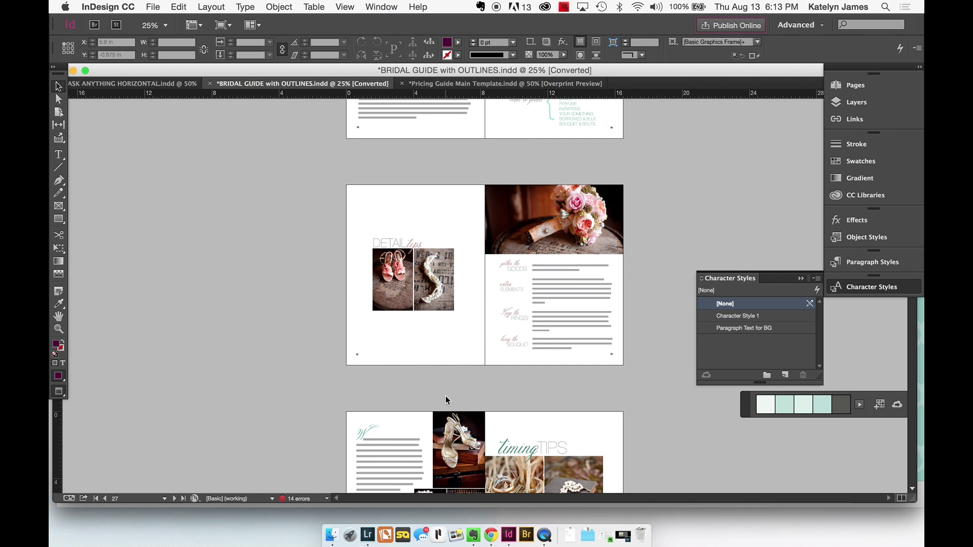
pyautogui.scroll(-5, 510, 381)
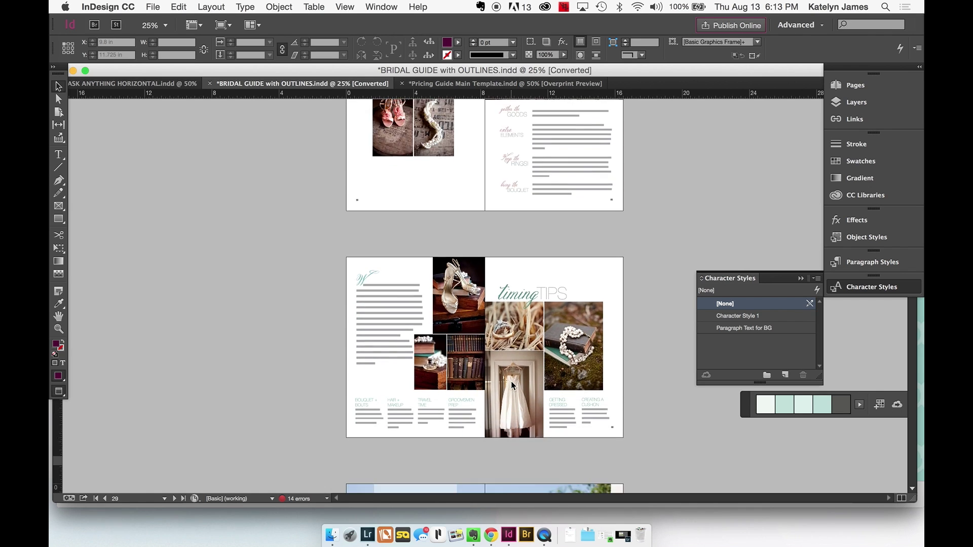
pyautogui.scroll(-9, 409, 378)
pyautogui.scroll(-5, 409, 378)
pyautogui.scroll(1, 409, 378)
pyautogui.scroll(-5, 409, 378)
pyautogui.scroll(-15, 409, 378)
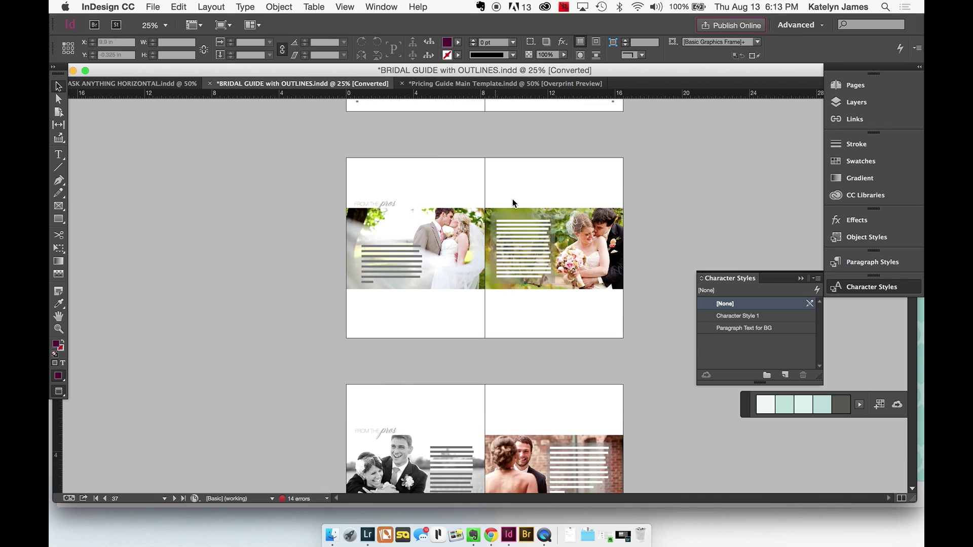
pyautogui.scroll(1, 447, 430)
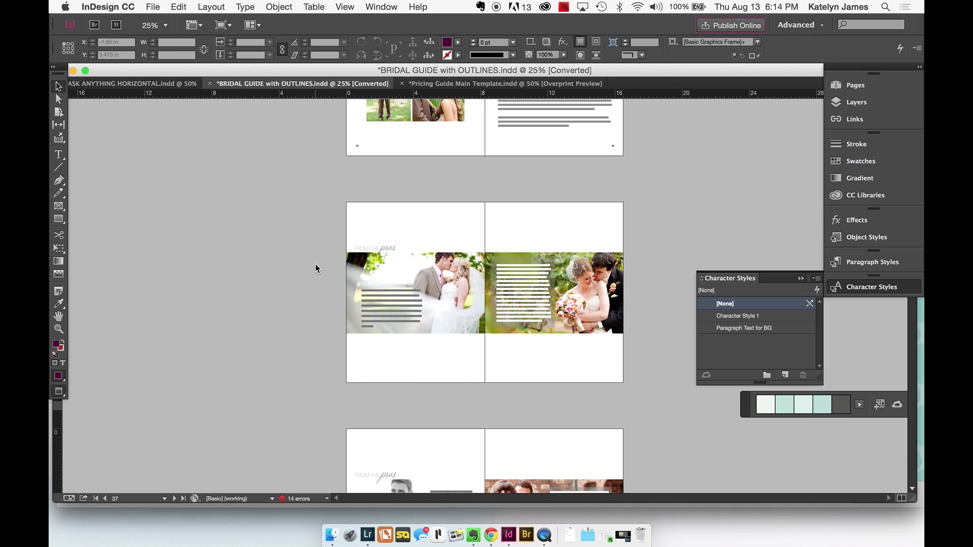
pyautogui.press('super+equal')
pyautogui.press('super+equal')
pyautogui.scroll(-1, 300, 284)
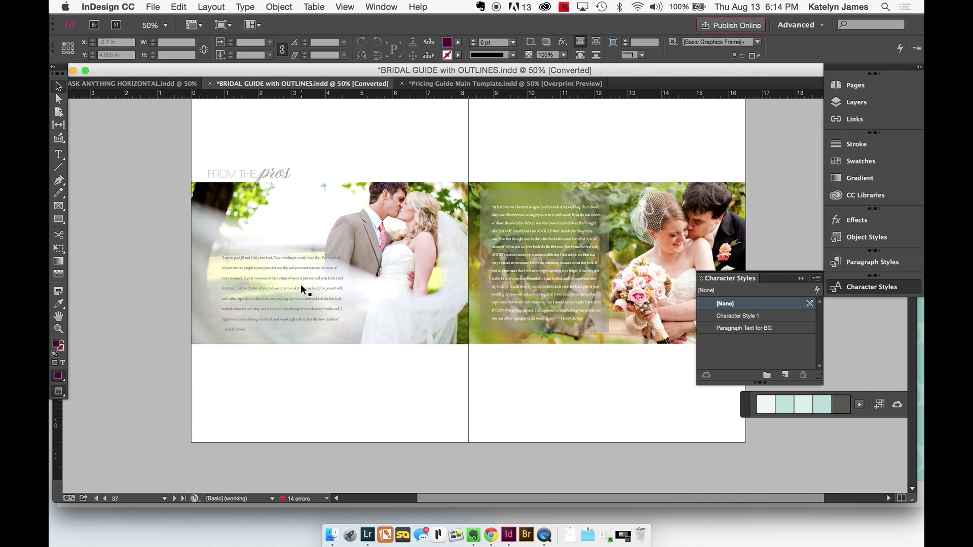
# - Replace the left photo on the "From the Pros" spread with the placed image whose file name ends in 3235.jpg
pyautogui.click(416, 233)
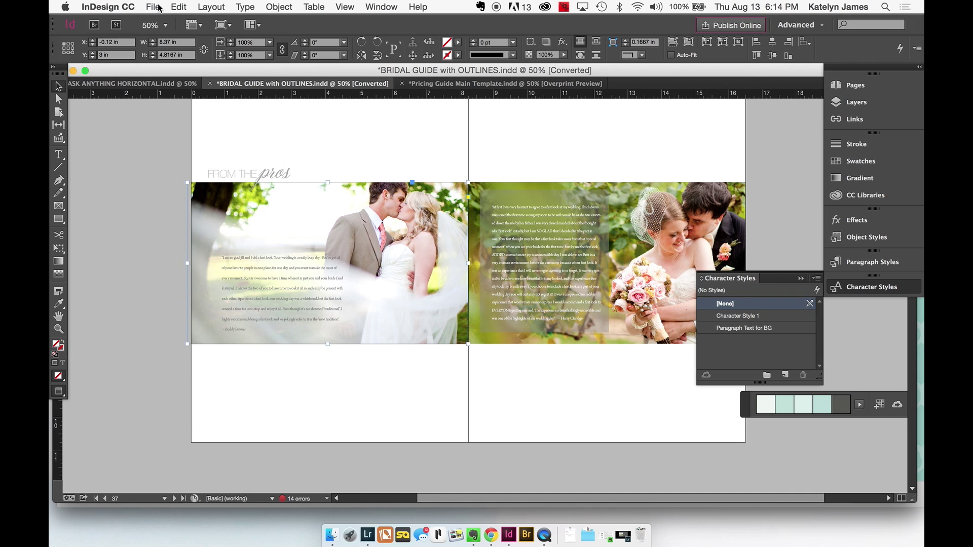
pyautogui.click(153, 8)
pyautogui.click(186, 161)
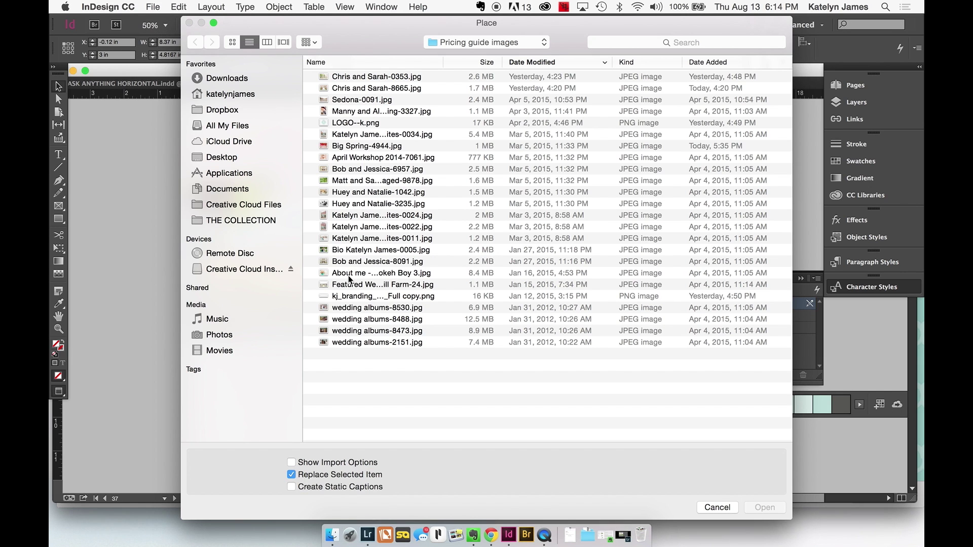
pyautogui.click(354, 251)
pyautogui.moveTo(354, 250); pyautogui.dragTo(354, 251)
pyautogui.press('Up')
pyautogui.press('Up')
pyautogui.press('Up')
pyautogui.press('Up')
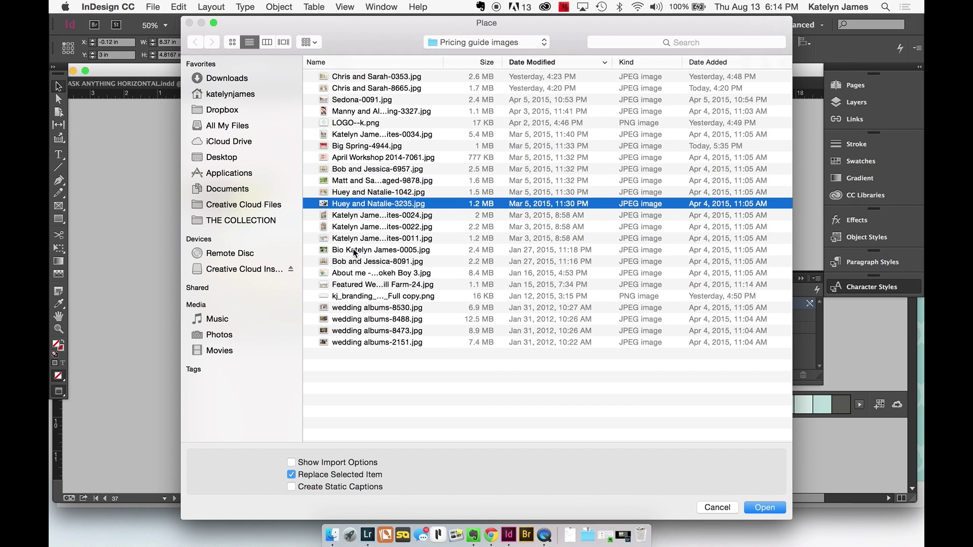
pyautogui.press('space')
pyautogui.press('space')
pyautogui.press('Return')
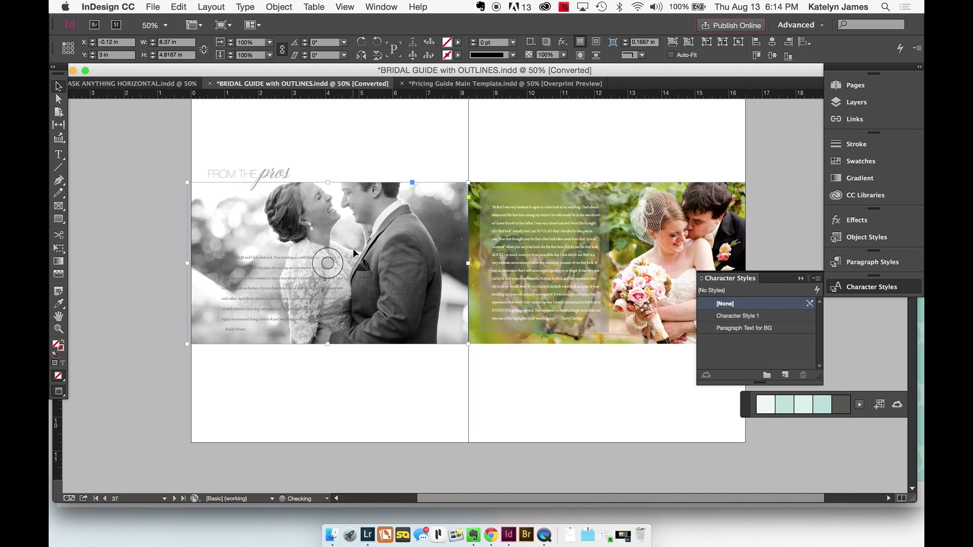
# - Examine the quote text over the replaced left photo up close to judge its legibility and formatting
pyautogui.doubleClick(258, 259)
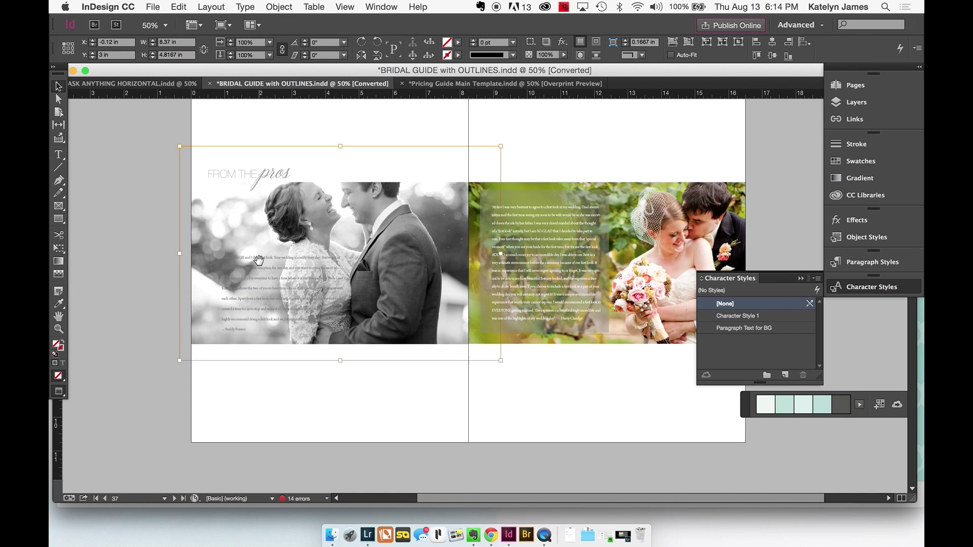
pyautogui.press('super+equal')
pyautogui.scroll(-3, 131, 308)
pyautogui.click(352, 446)
pyautogui.doubleClick(345, 297)
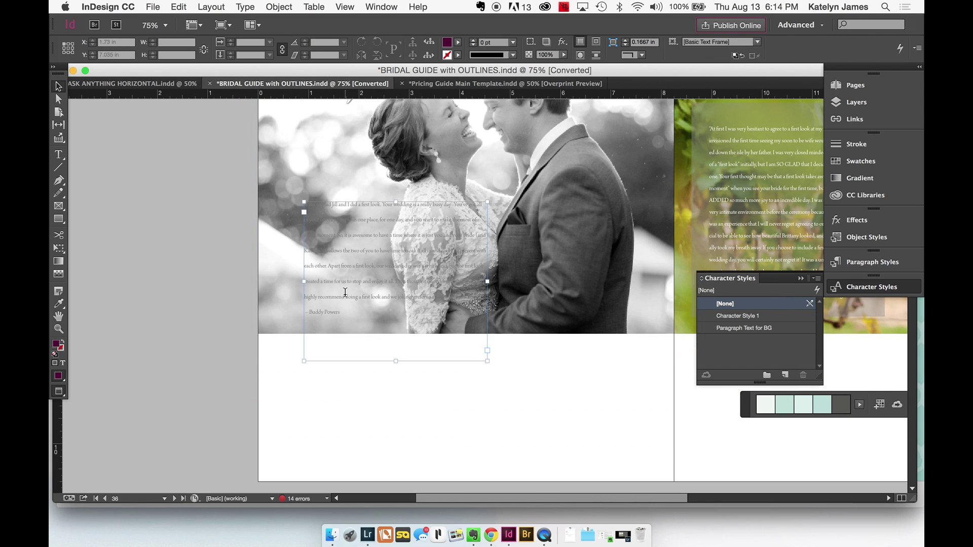
pyautogui.press('super+a')
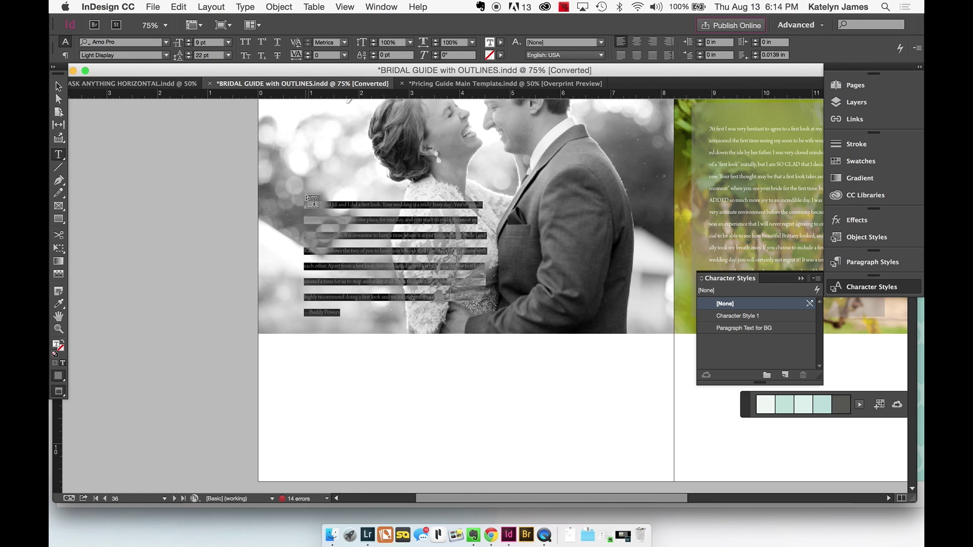
pyautogui.press('Escape')
pyautogui.click(117, 168)
pyautogui.hscroll(2, 172, 204)
pyautogui.scroll(1, 172, 205)
pyautogui.hscroll(1, 172, 204)
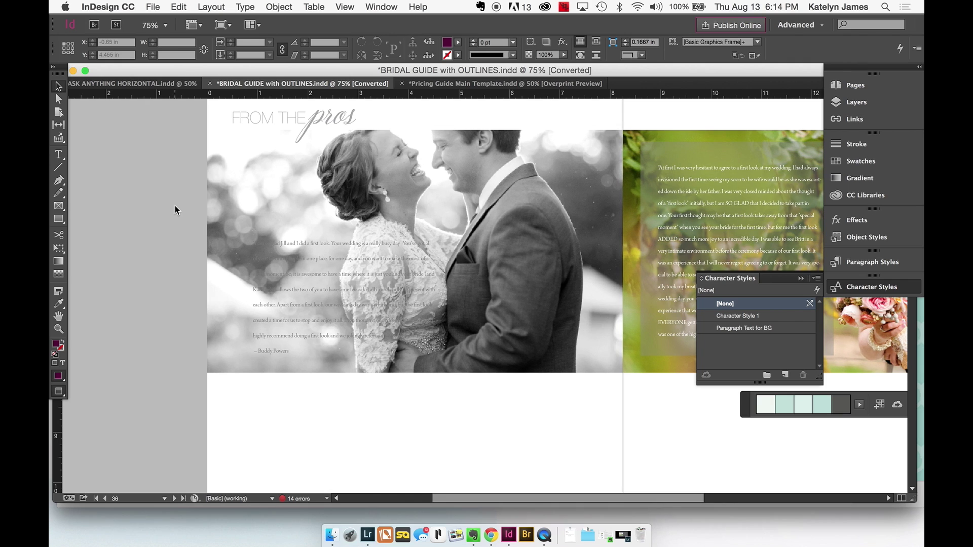
# - Copy the right page's translucent box over the left quote and resize it to about 3.97 in wide by 2.68 in high
pyautogui.click(648, 319)
pyautogui.press('super+v')
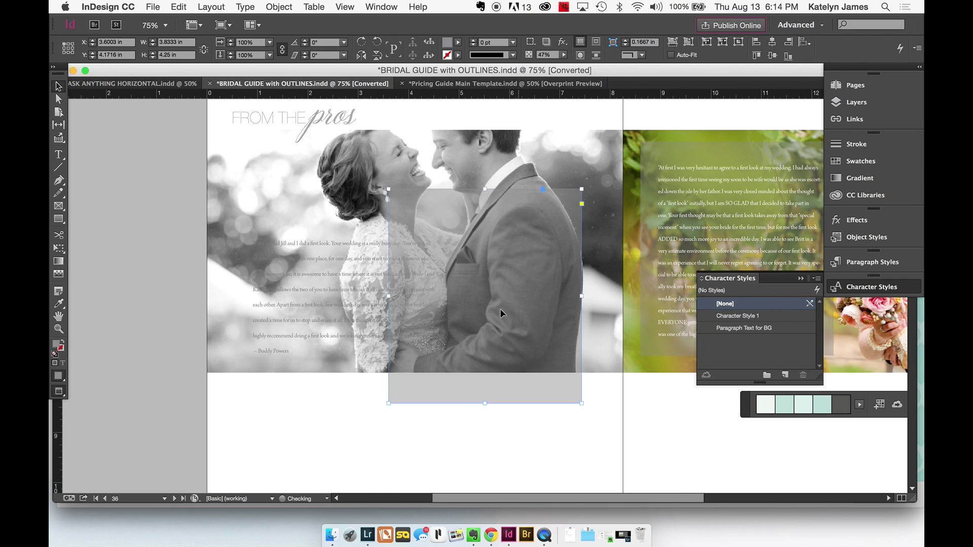
pyautogui.moveTo(436, 296); pyautogui.dragTo(356, 266)
pyautogui.moveTo(436, 252); pyautogui.dragTo(443, 251)
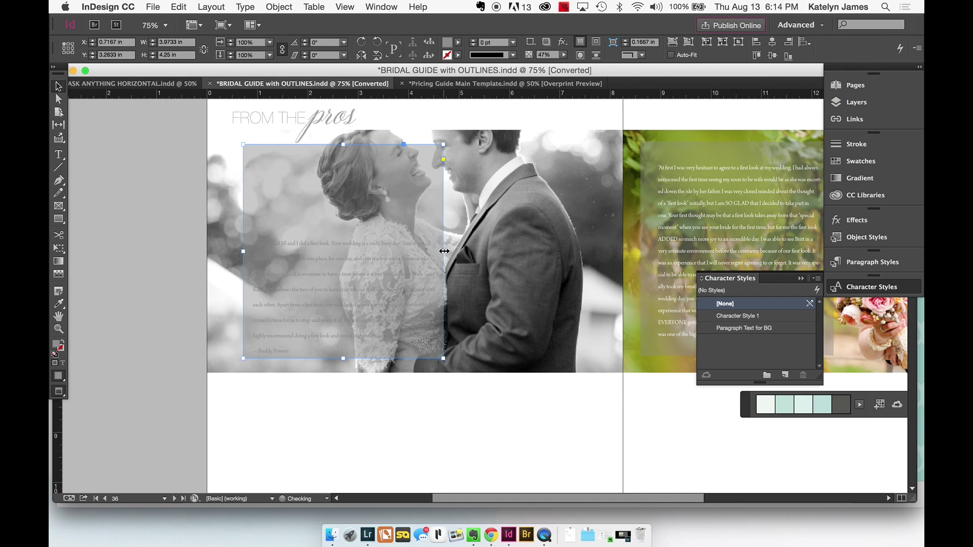
pyautogui.moveTo(342, 145); pyautogui.dragTo(342, 224)
# - Send the copied box to the back, followed by the left photo, so the box is layered between photo and quote text
pyautogui.click(245, 6)
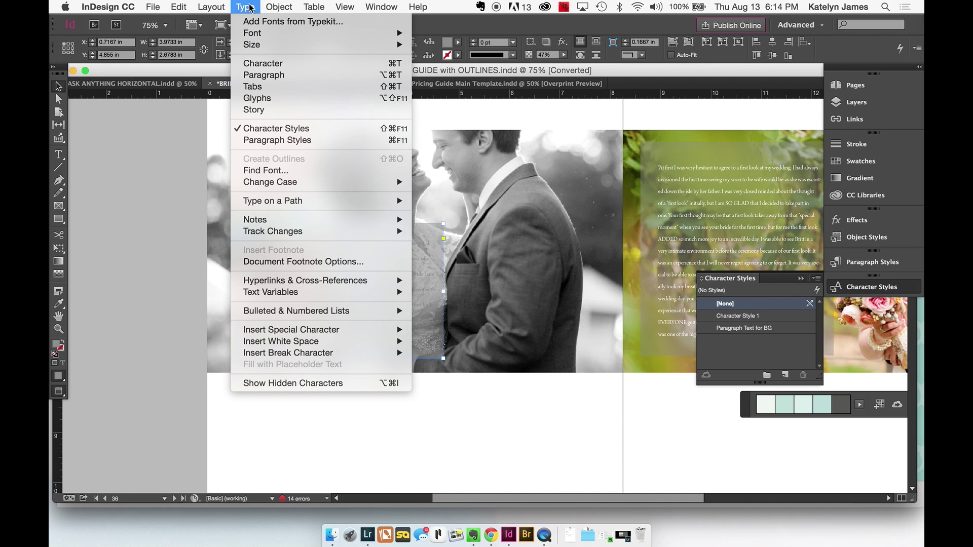
pyautogui.moveTo(279, 6)
pyautogui.moveTo(294, 46)
pyautogui.click(440, 79)
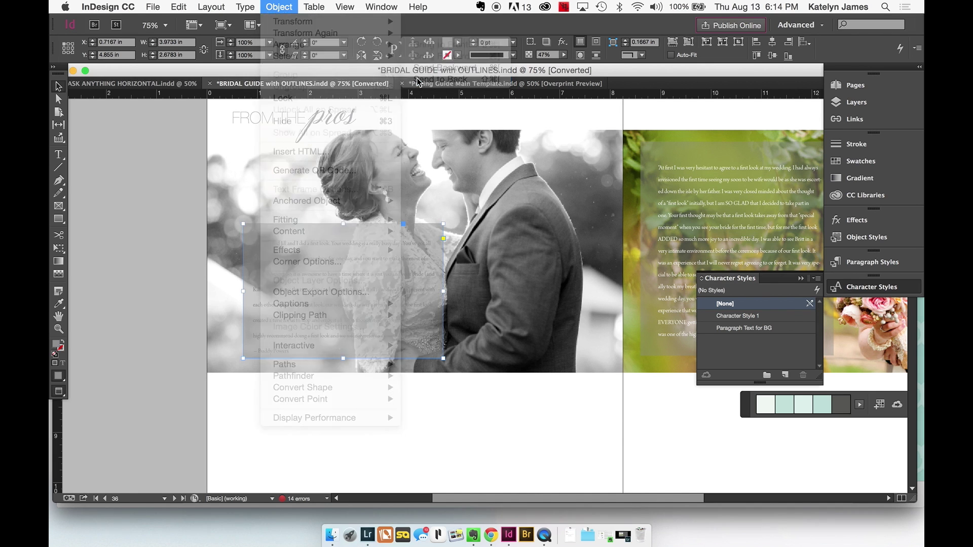
pyautogui.click(454, 157)
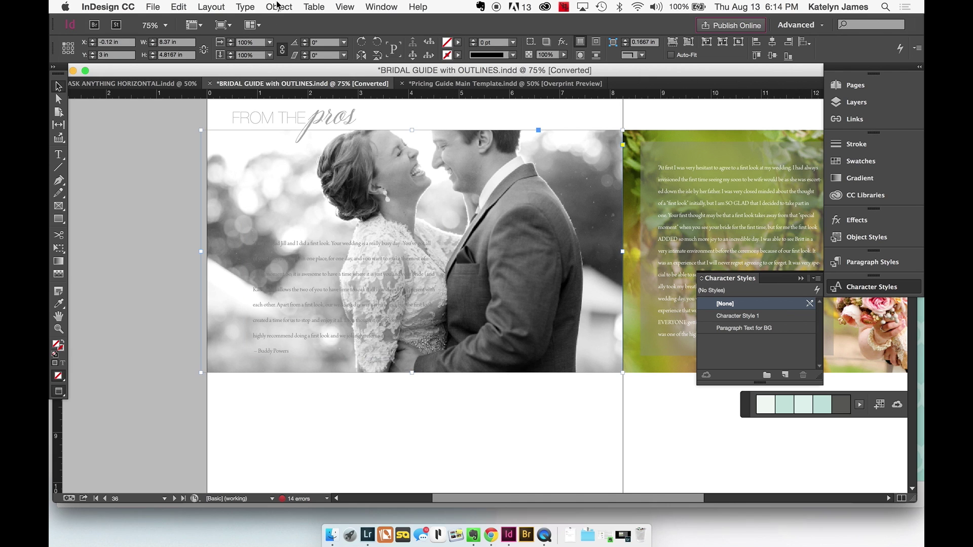
pyautogui.click(279, 7)
pyautogui.moveTo(309, 55)
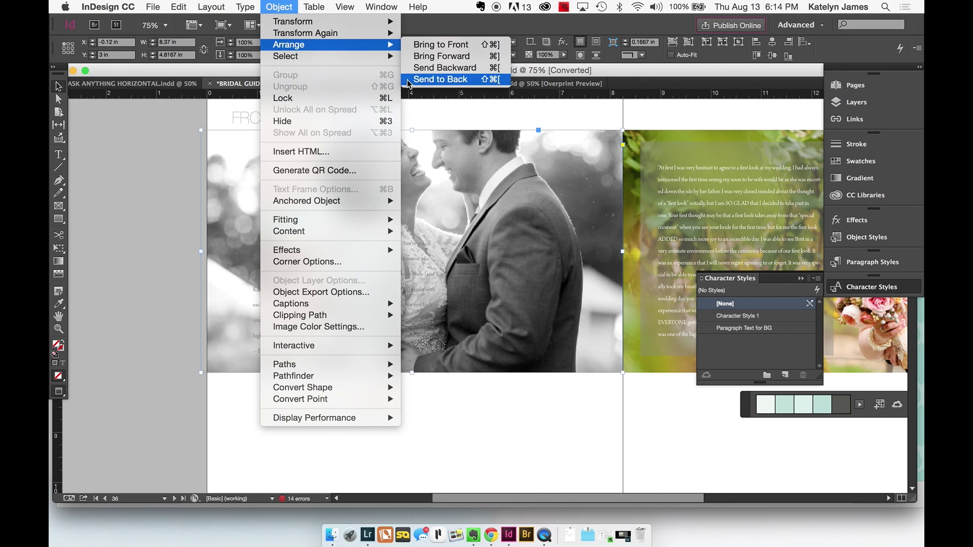
pyautogui.click(440, 79)
# - Change the fill of the translucent box behind the left "From the Pros" quote to white
pyautogui.click(377, 229)
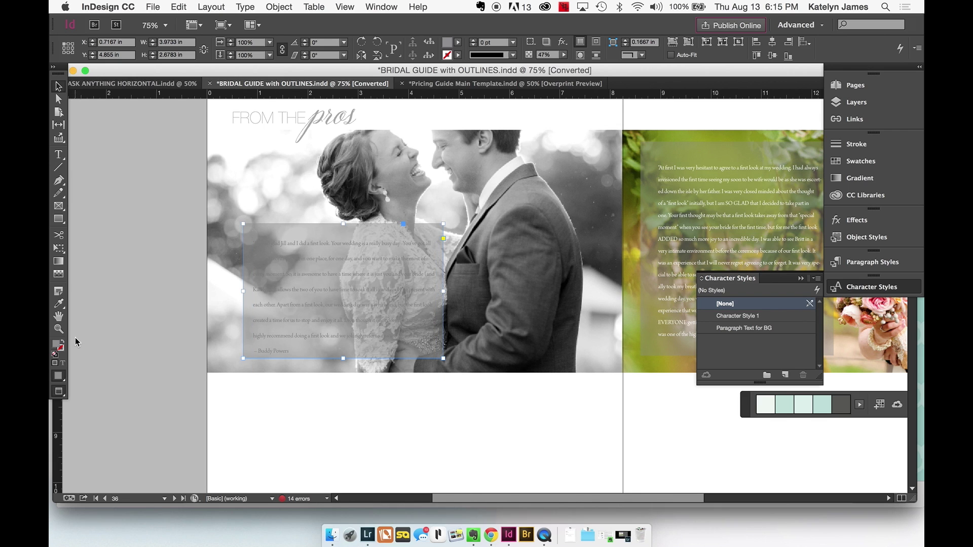
pyautogui.doubleClick(57, 348)
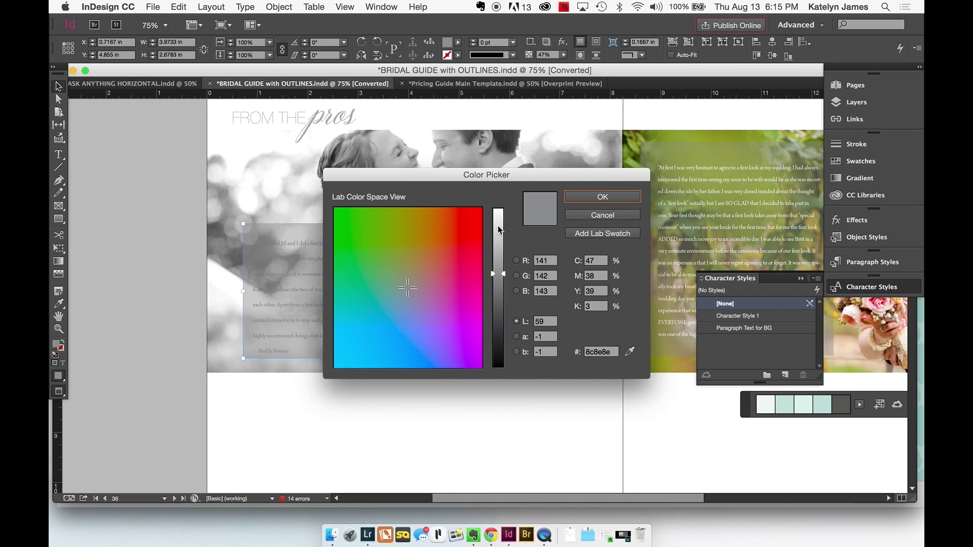
pyautogui.moveTo(500, 231); pyautogui.dragTo(498, 208)
pyautogui.click(589, 202)
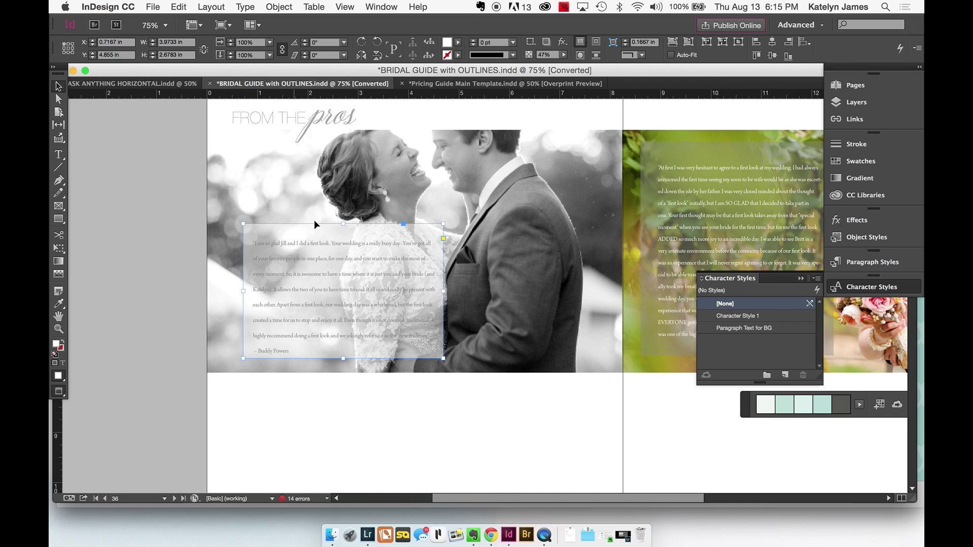
# - Set the white quote box's opacity to 66% and lower its upper edge for a height of about 2.52 in
pyautogui.click(563, 55)
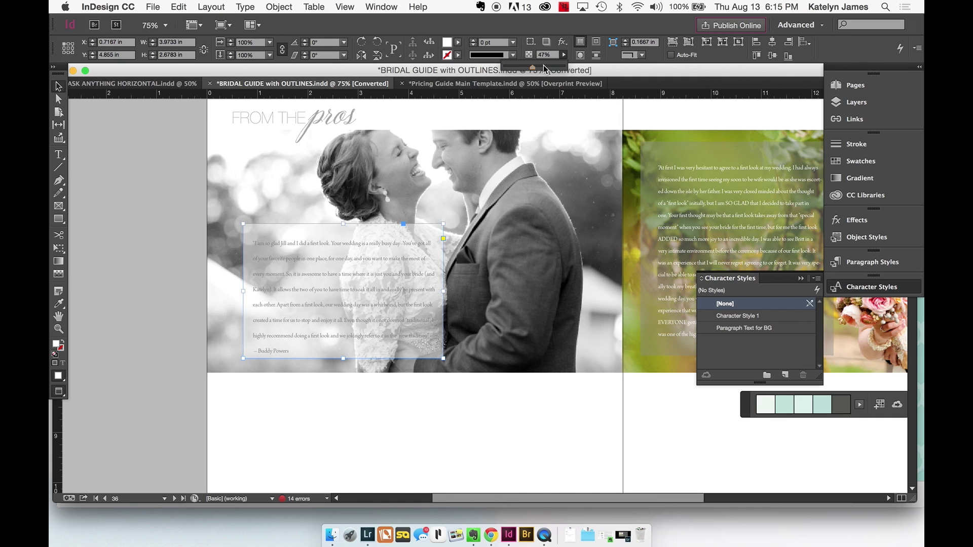
pyautogui.click(543, 66)
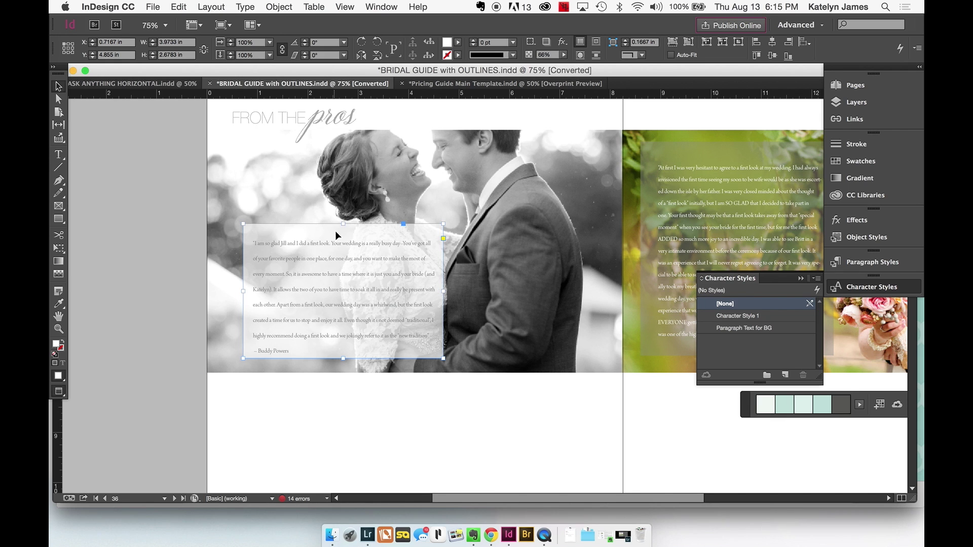
pyautogui.moveTo(343, 224); pyautogui.dragTo(343, 232)
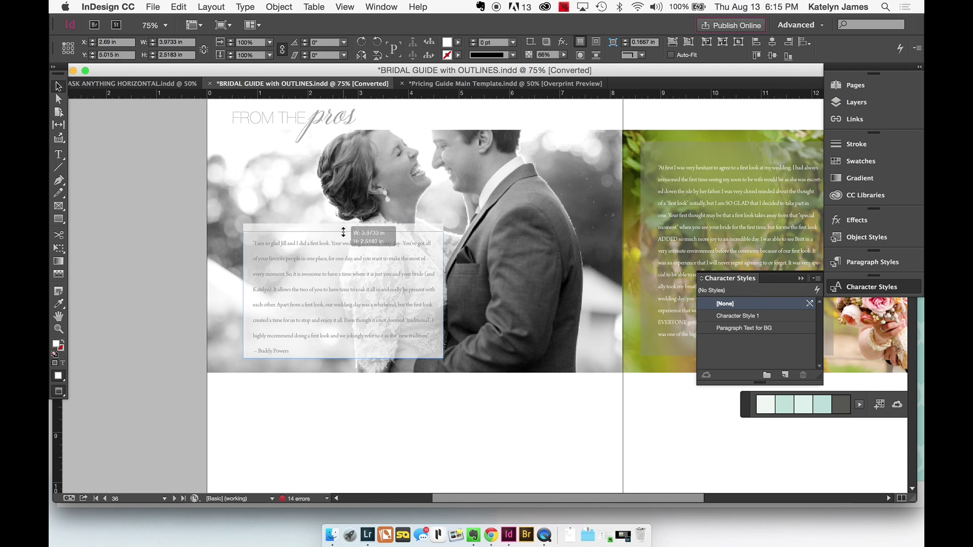
pyautogui.click(127, 204)
# - Review the remaining bridal guide spreads through the closing thank-you page, then return to the "outfit inspiration" spread
pyautogui.hscroll(5, 127, 202)
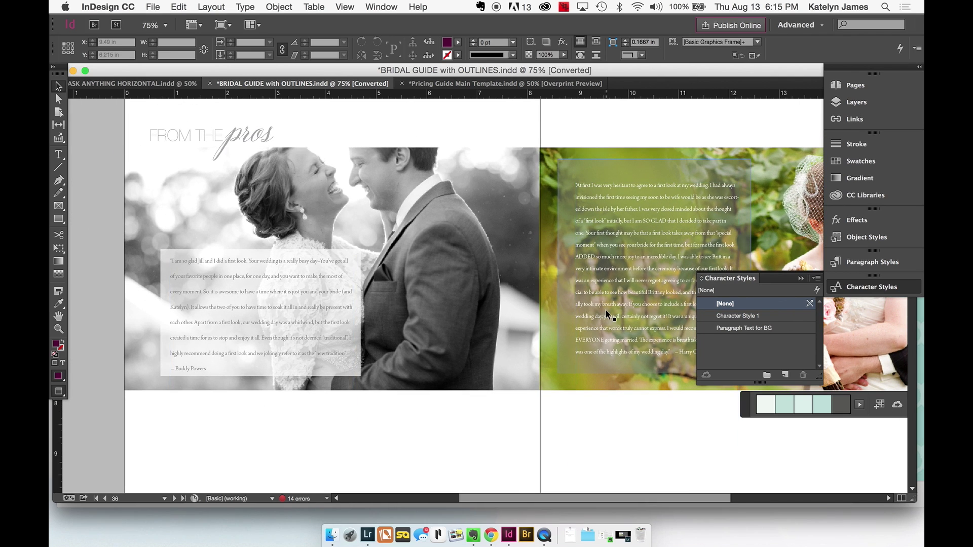
pyautogui.scroll(-5, 251, 433)
pyautogui.scroll(-10, 275, 477)
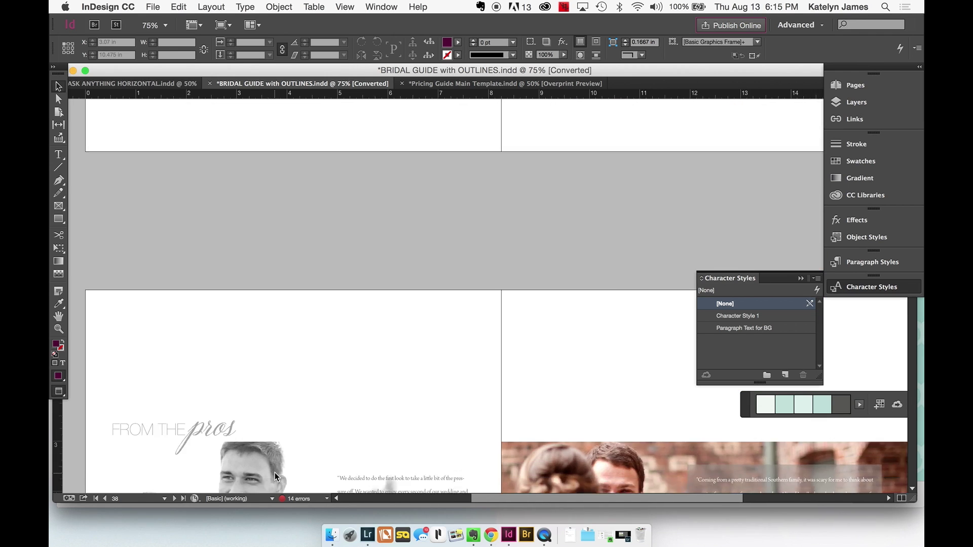
pyautogui.press('super+minus')
pyautogui.press('super+minus')
pyautogui.scroll(-5, 275, 477)
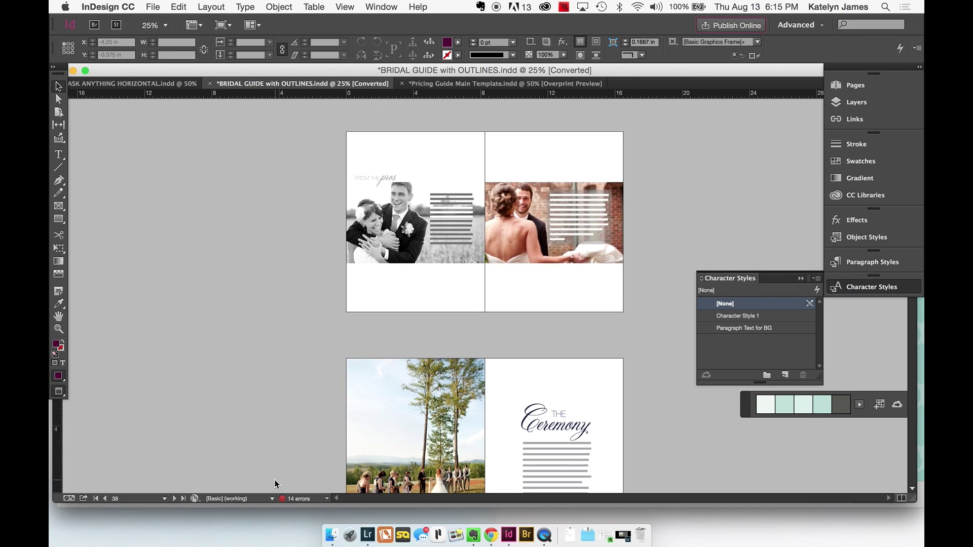
pyautogui.scroll(-9, 303, 380)
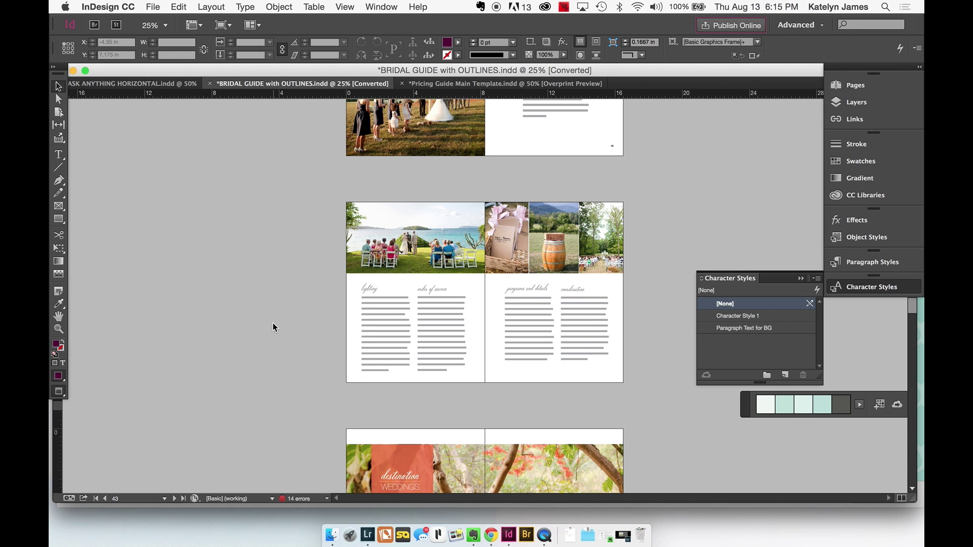
pyautogui.scroll(-5, 272, 323)
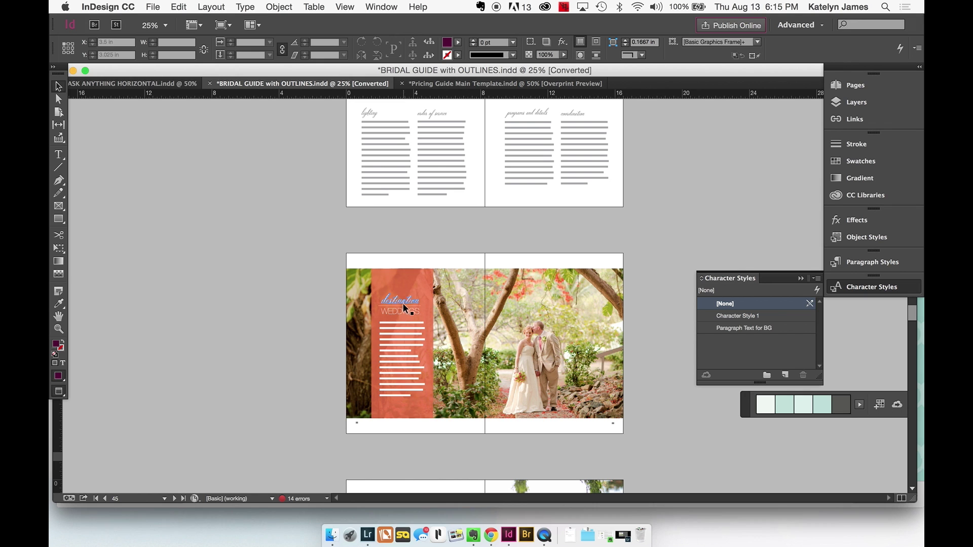
pyautogui.scroll(-12, 294, 348)
pyautogui.scroll(-5, 294, 348)
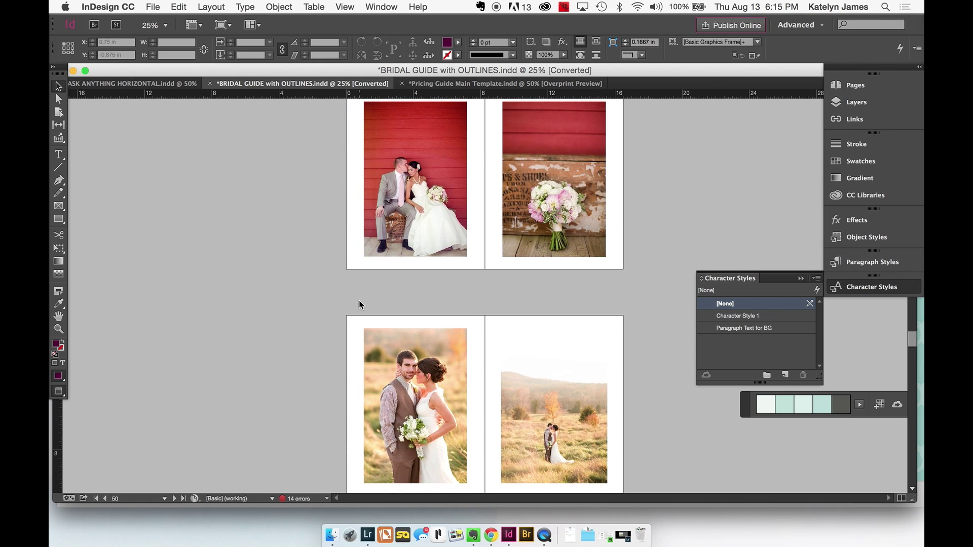
pyautogui.scroll(2, 358, 301)
pyautogui.scroll(-3, 359, 301)
pyautogui.scroll(-10, 358, 302)
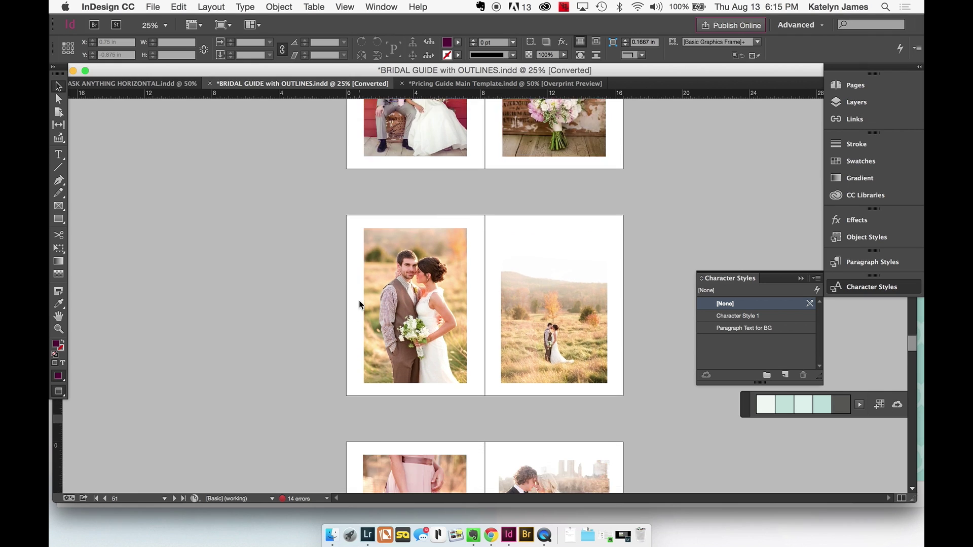
pyautogui.scroll(-7, 359, 300)
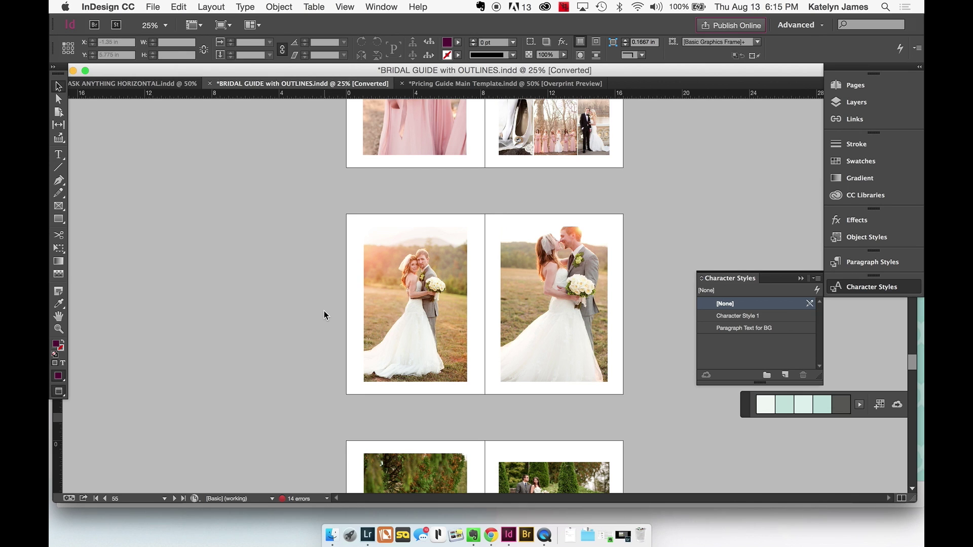
pyautogui.scroll(-15, 324, 311)
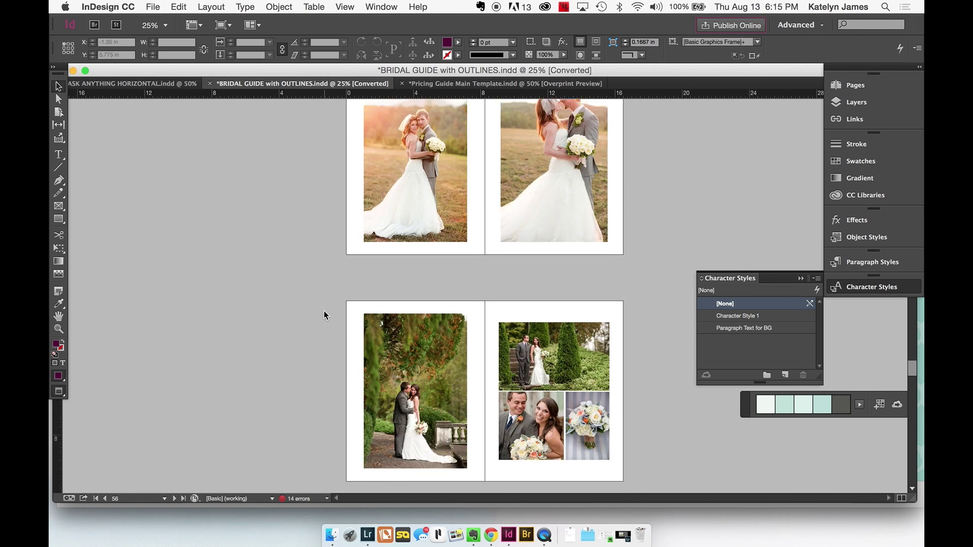
pyautogui.scroll(-5, 324, 311)
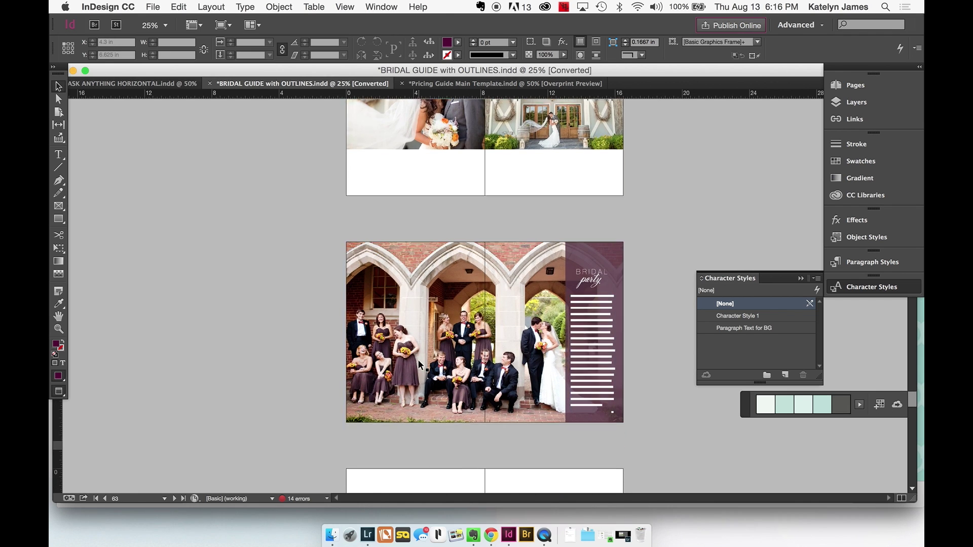
pyautogui.scroll(-10, 418, 363)
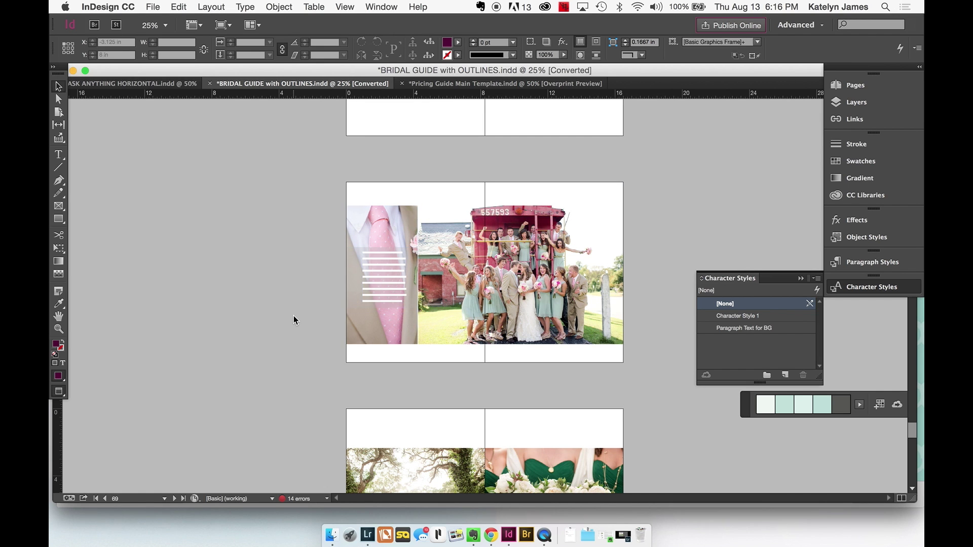
pyautogui.scroll(-8, 294, 319)
pyautogui.scroll(-4, 294, 316)
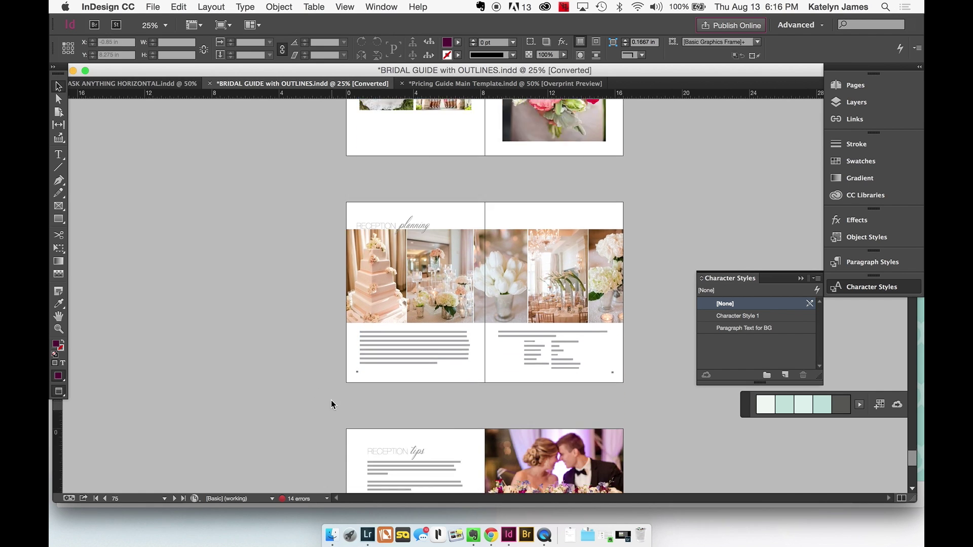
pyautogui.scroll(-6, 407, 400)
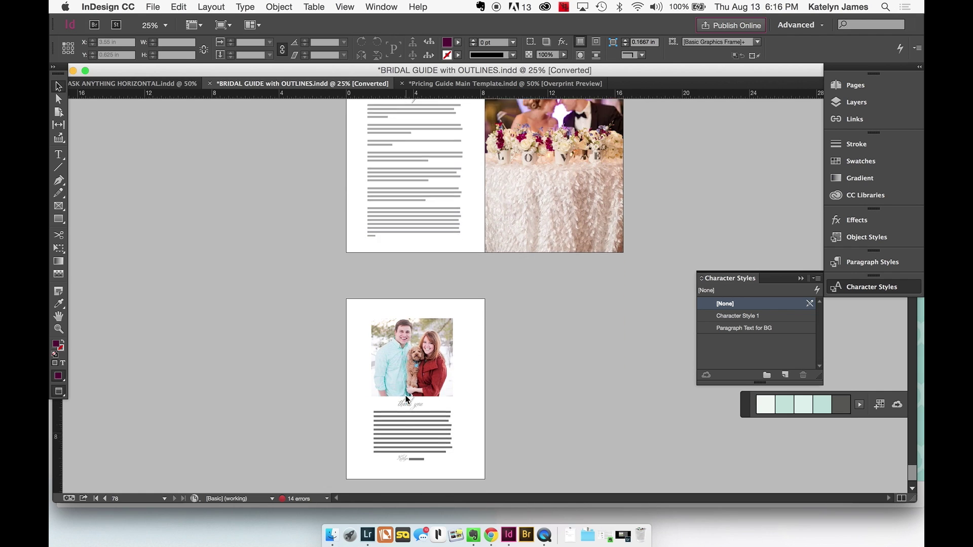
pyautogui.scroll(1, 309, 405)
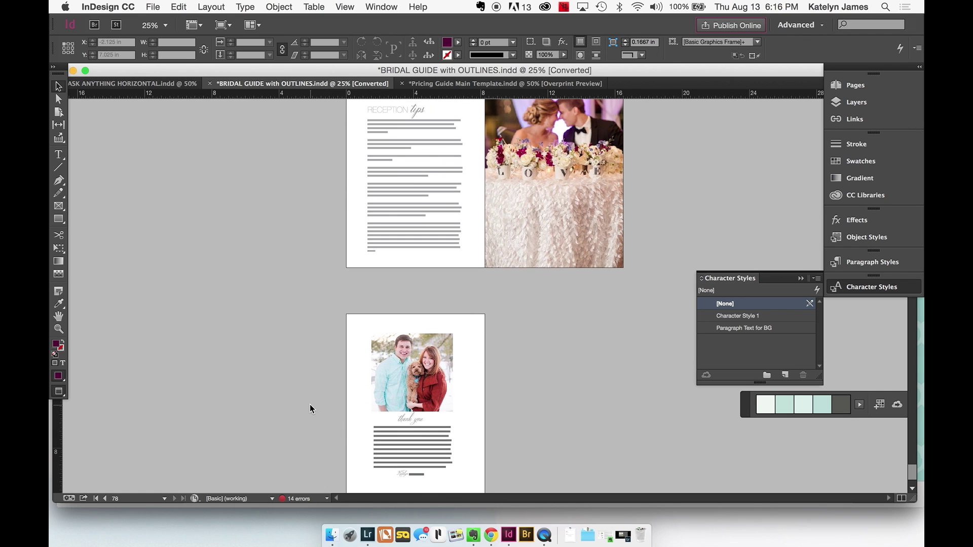
pyautogui.scroll(20, 485, 284)
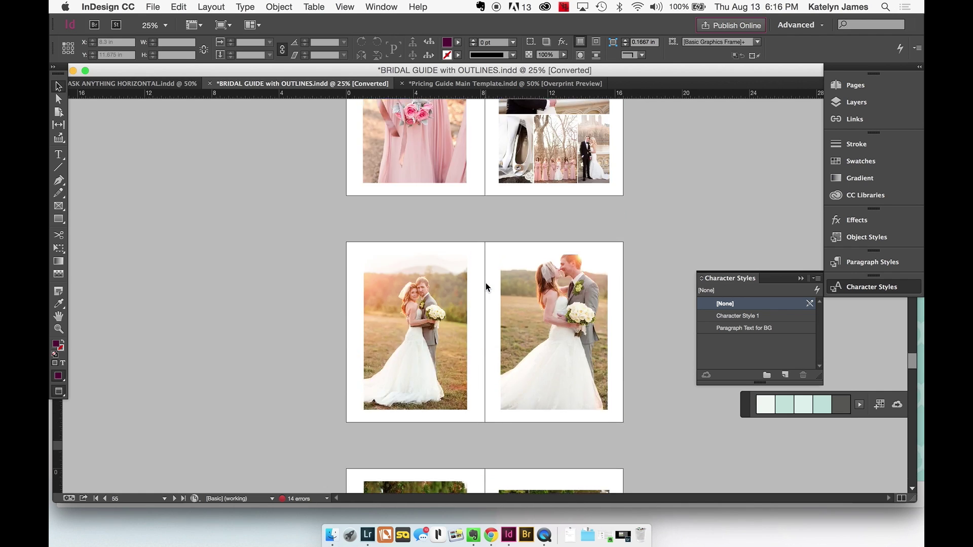
pyautogui.scroll(10, 485, 285)
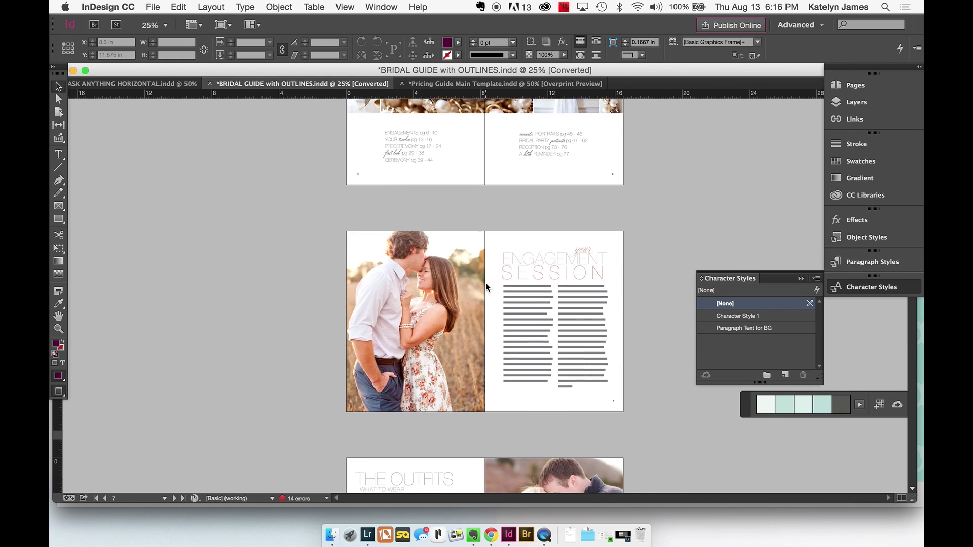
pyautogui.scroll(-15, 485, 282)
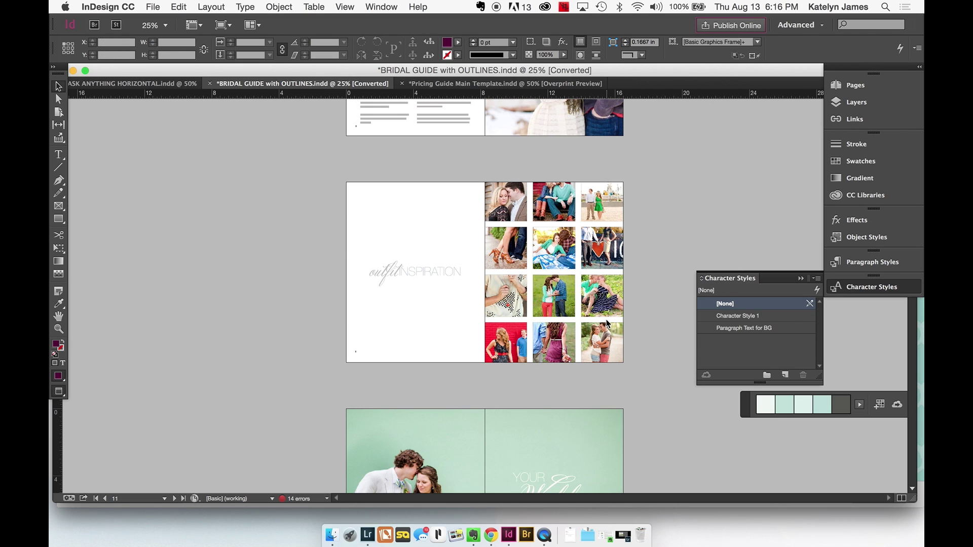
pyautogui.click(252, 9)
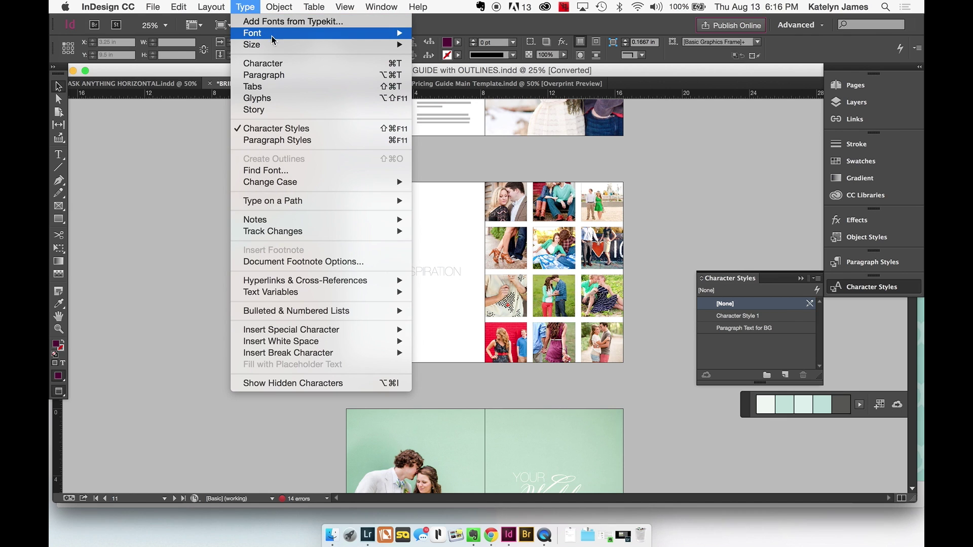
pyautogui.click(216, 7)
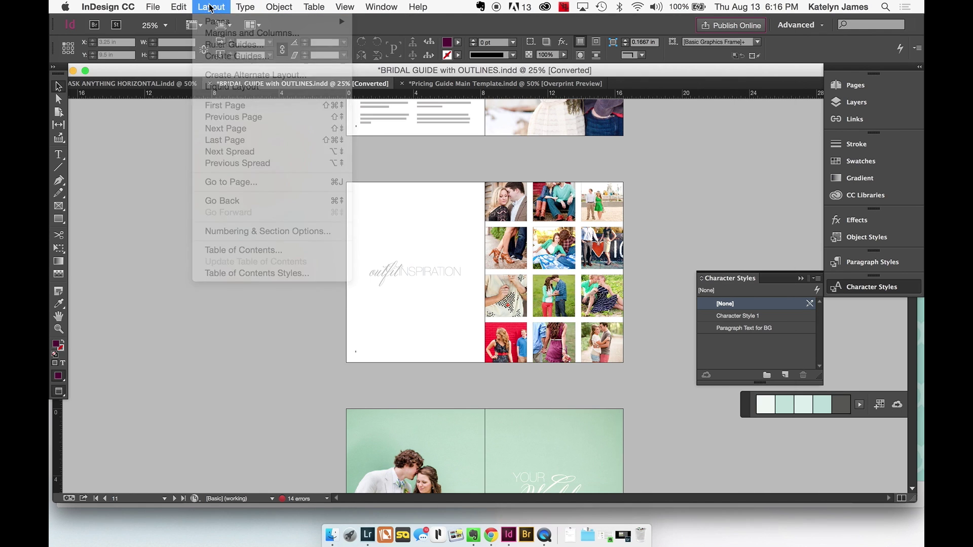
pyautogui.click(217, 8)
pyautogui.moveTo(223, 19)
pyautogui.click(382, 28)
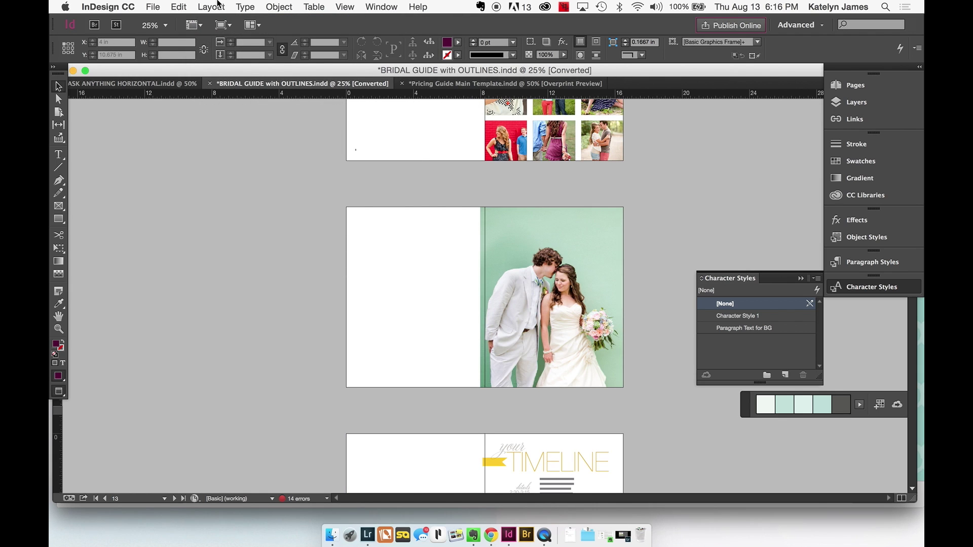
pyautogui.press('super+z')
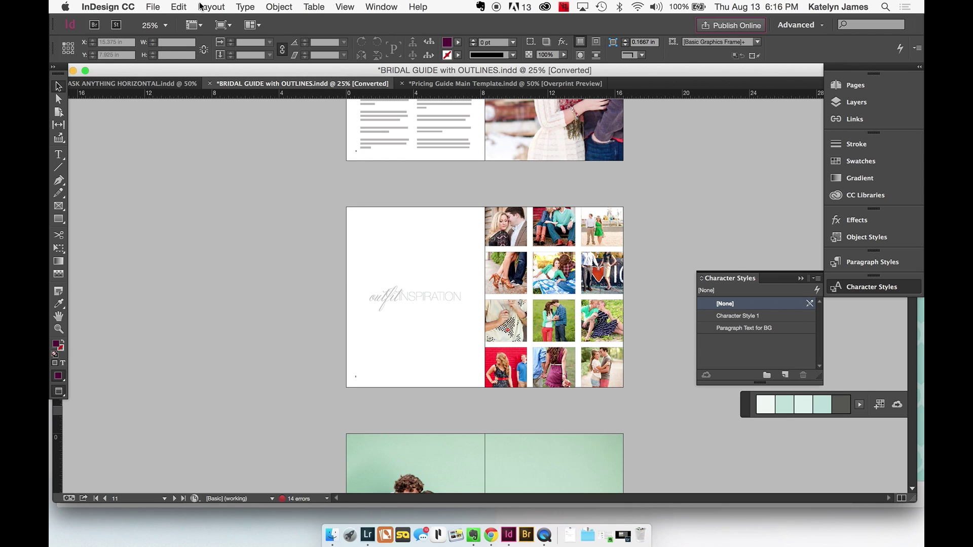
# - Insert 2 pages after page 11 using the A-Master
pyautogui.click(210, 7)
pyautogui.moveTo(227, 21)
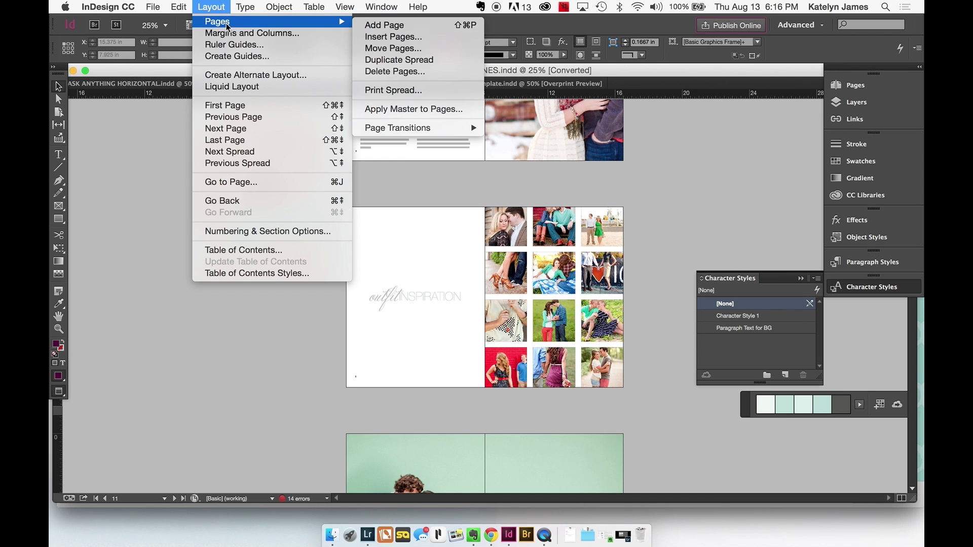
pyautogui.click(431, 37)
pyautogui.write('2')
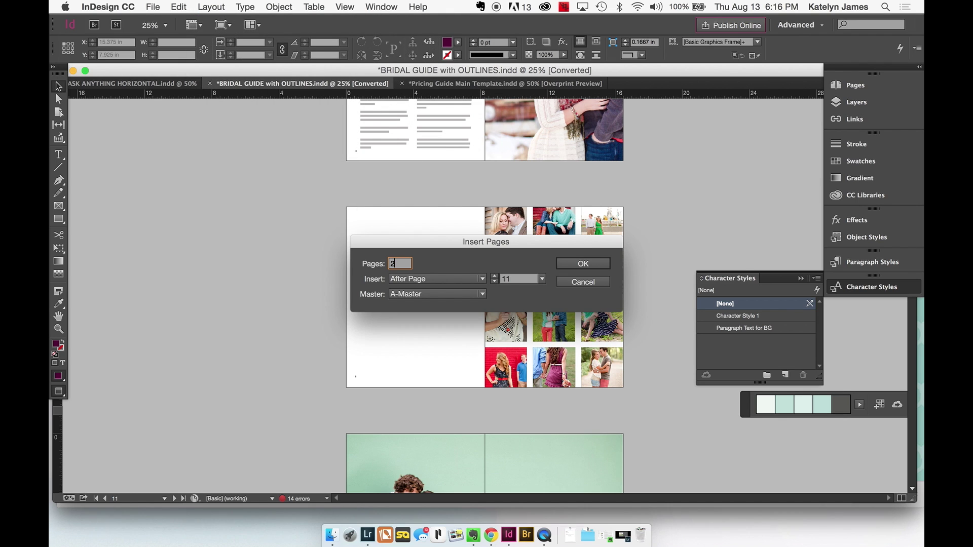
pyautogui.press('Return')
# - Copy the "outfit inspiration" title and photo grid from their spread and paste them onto the new blank spread
pyautogui.scroll(2, 376, 257)
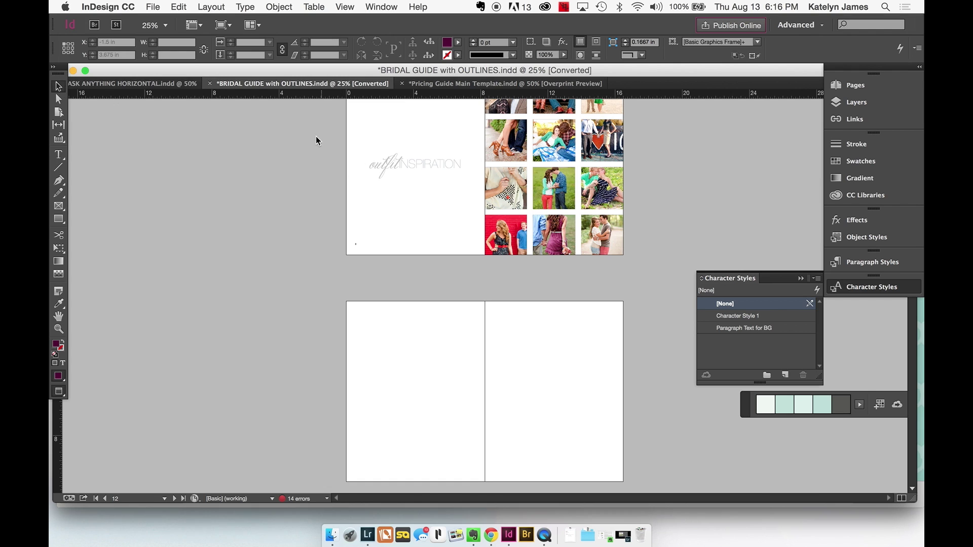
pyautogui.scroll(1, 299, 126)
pyautogui.moveTo(321, 118); pyautogui.dragTo(621, 258)
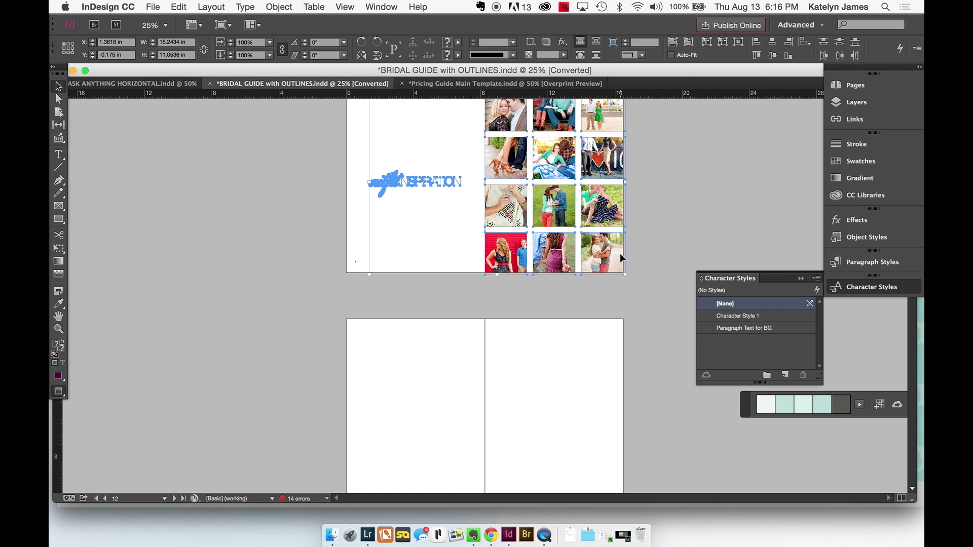
pyautogui.scroll(-3, 482, 314)
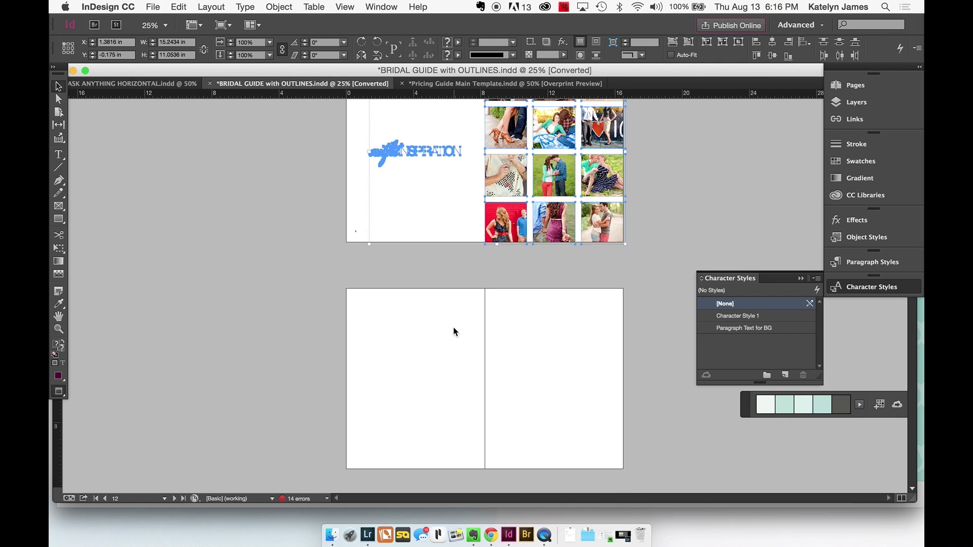
pyautogui.click(392, 326)
pyautogui.press('super+v')
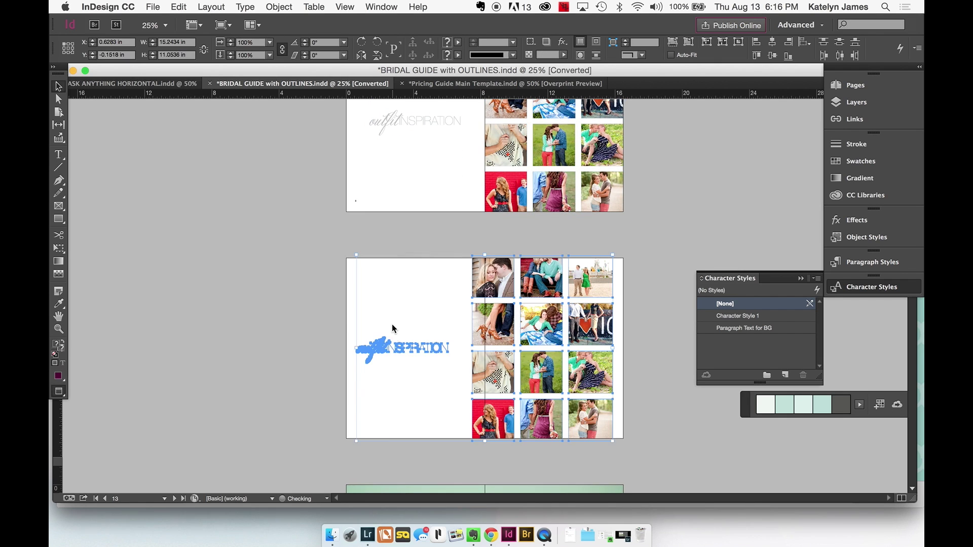
# - Move the pasted title and photo grid right to X 1.375 in, lining the photos up with the right page
pyautogui.press('Right')
pyautogui.press('Right')
pyautogui.press('Right')
pyautogui.press('Right')
pyautogui.press('Right')
pyautogui.press('Right')
pyautogui.press('Right')
pyautogui.press('Right')
pyautogui.press('Right')
pyautogui.press('Right')
pyautogui.press('Right')
pyautogui.press('Right')
pyautogui.press('Right')
pyautogui.press('Right')
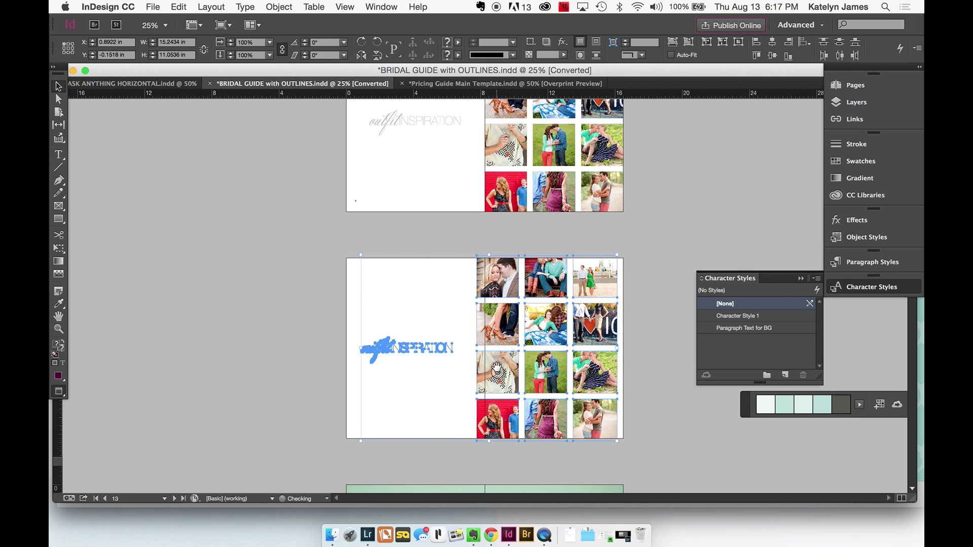
pyautogui.moveTo(507, 364); pyautogui.dragTo(515, 364)
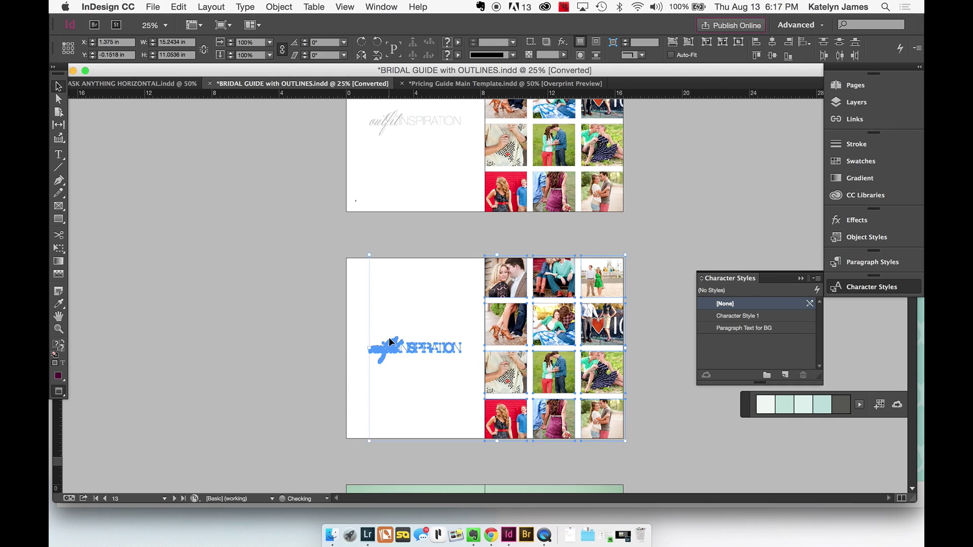
# - Replace the first photo in the grid's second row with the red-rock couple photo from "Pricing guide images" and fill the frame proportionally
pyautogui.click(289, 324)
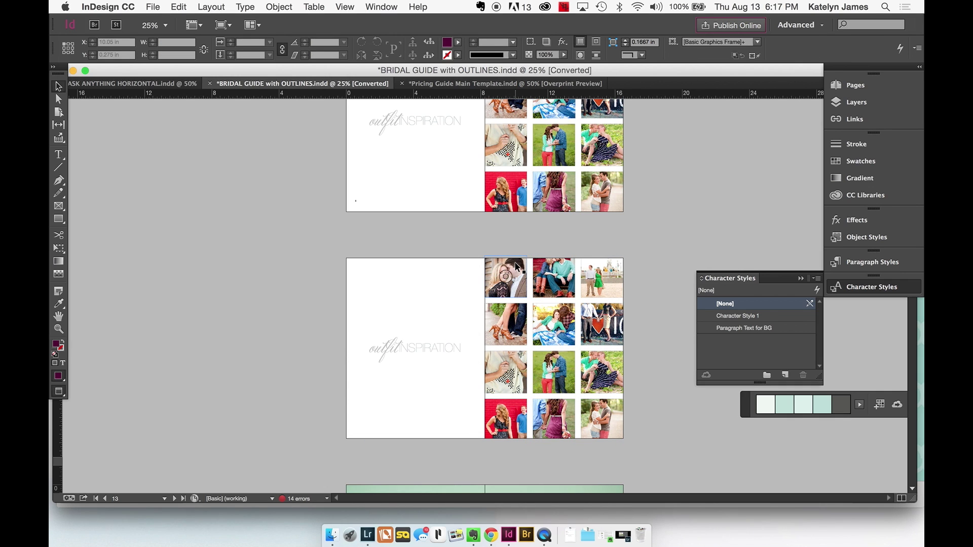
pyautogui.press('super+equal')
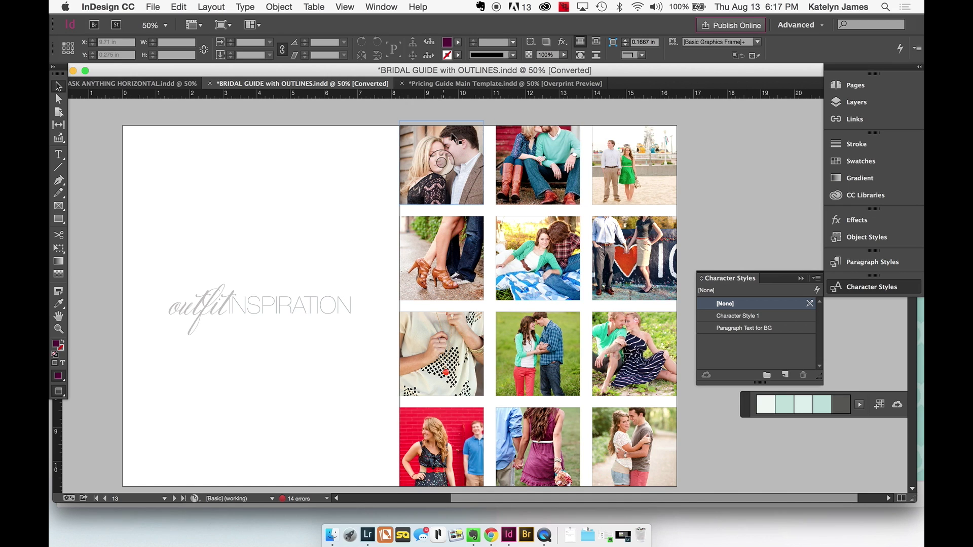
pyautogui.click(415, 231)
pyautogui.click(153, 6)
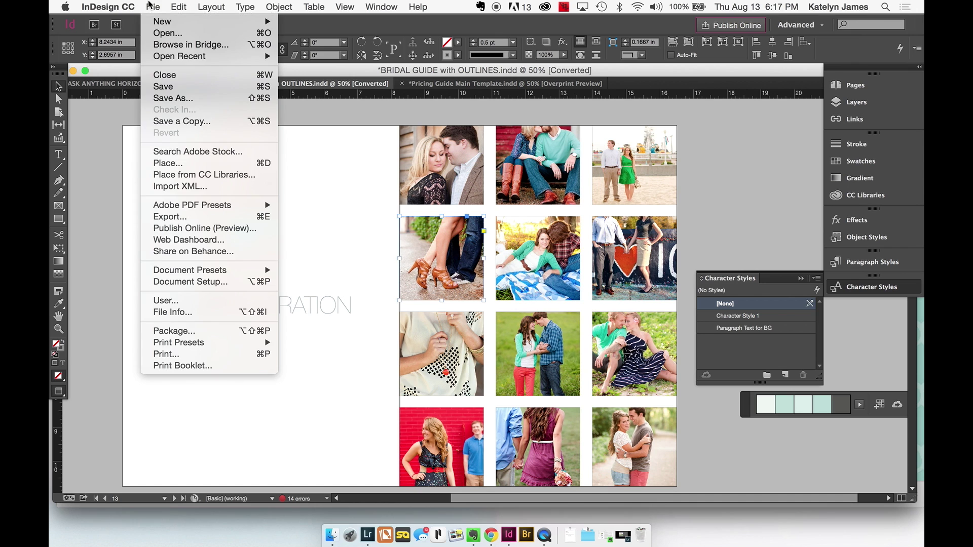
pyautogui.click(197, 163)
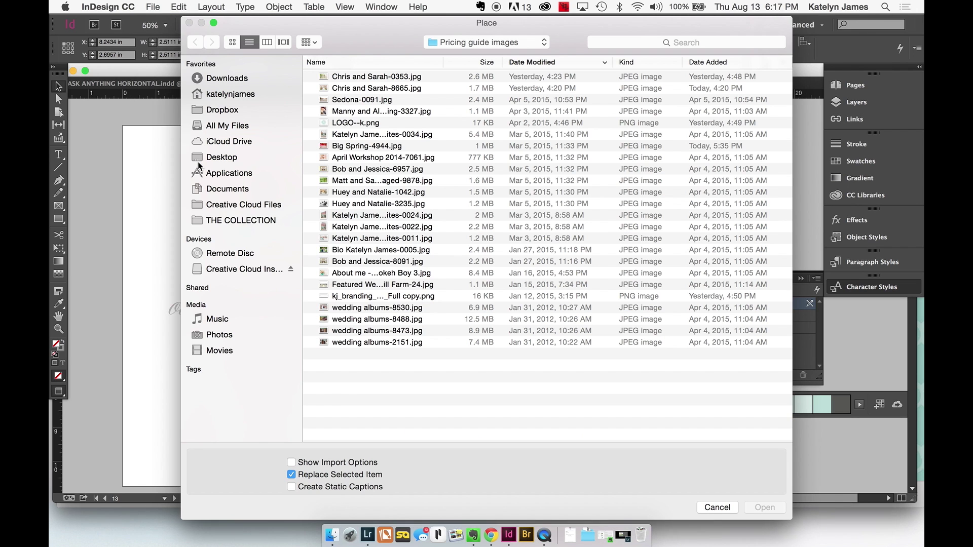
pyautogui.doubleClick(353, 216)
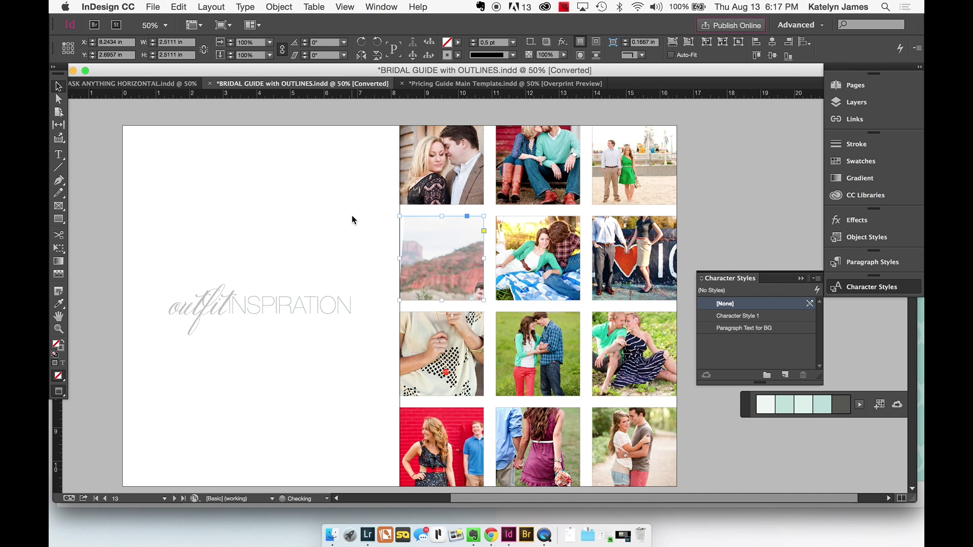
pyautogui.click(673, 43)
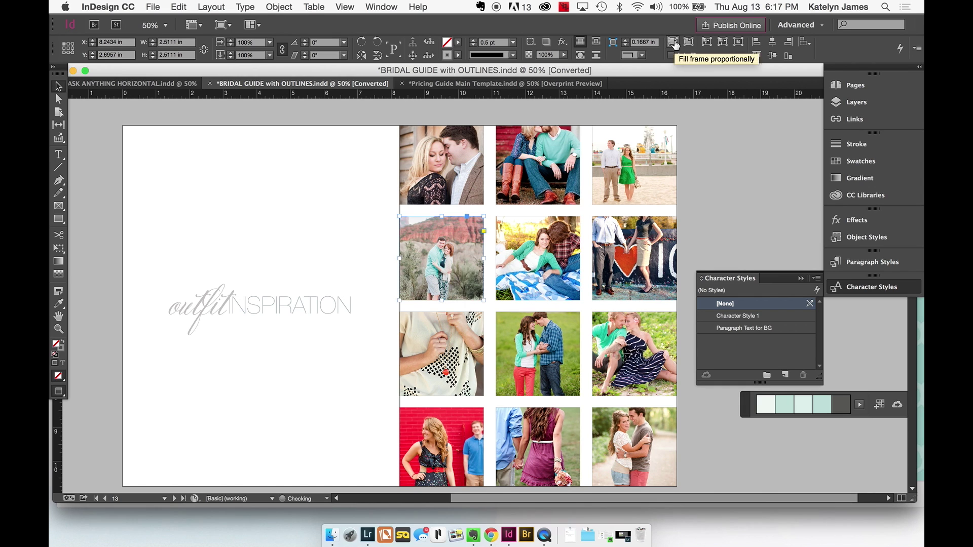
# - Replace the third photo in the grid's second row with the green succulent ring photo from the "Pricing guide images" folder
pyautogui.click(636, 257)
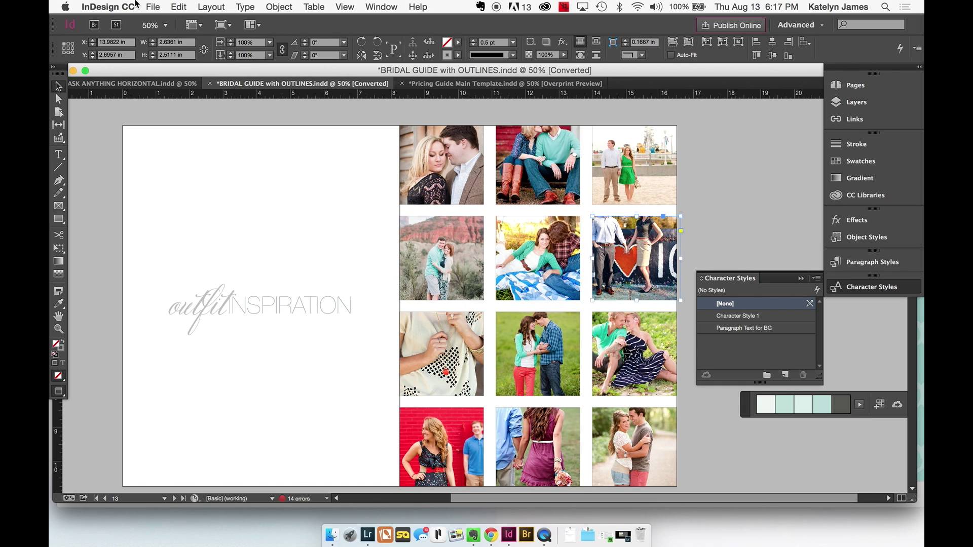
pyautogui.click(151, 6)
pyautogui.click(168, 161)
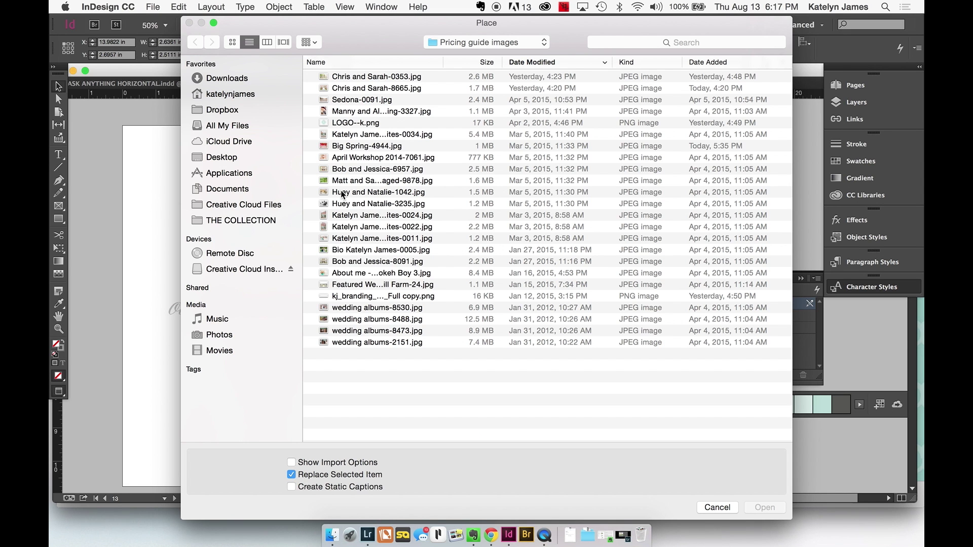
pyautogui.doubleClick(346, 181)
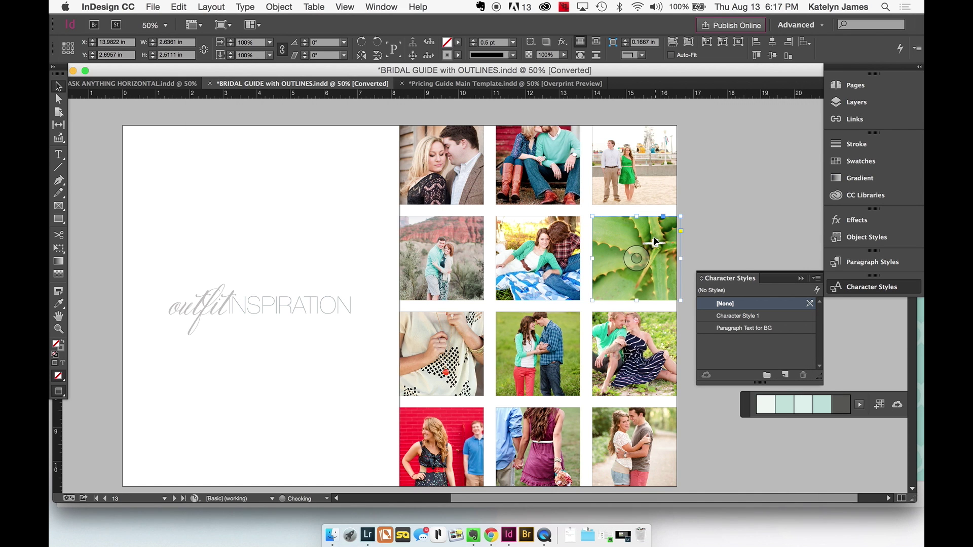
pyautogui.click(748, 205)
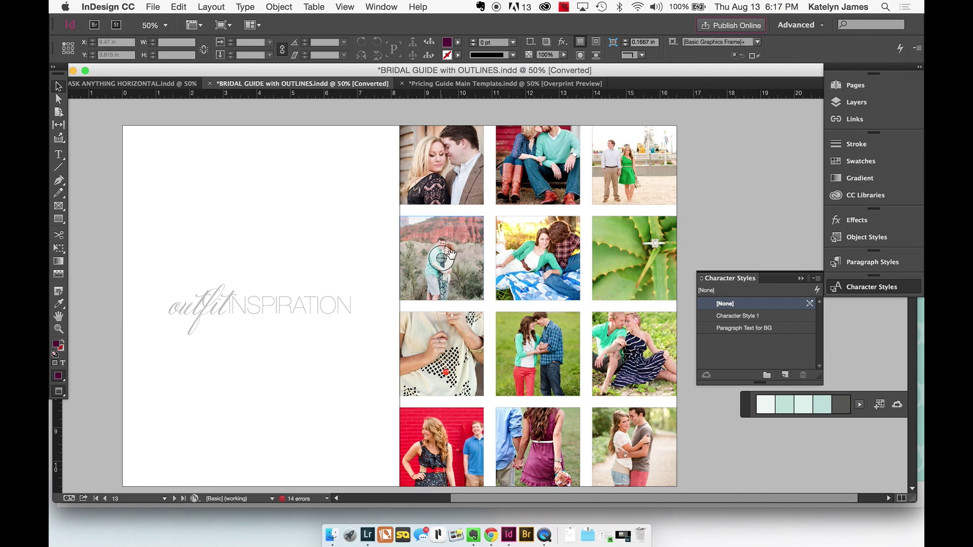
# - Inspect the "outfit" and "INSPIRATION" pieces of the copied title up close
pyautogui.click(435, 365)
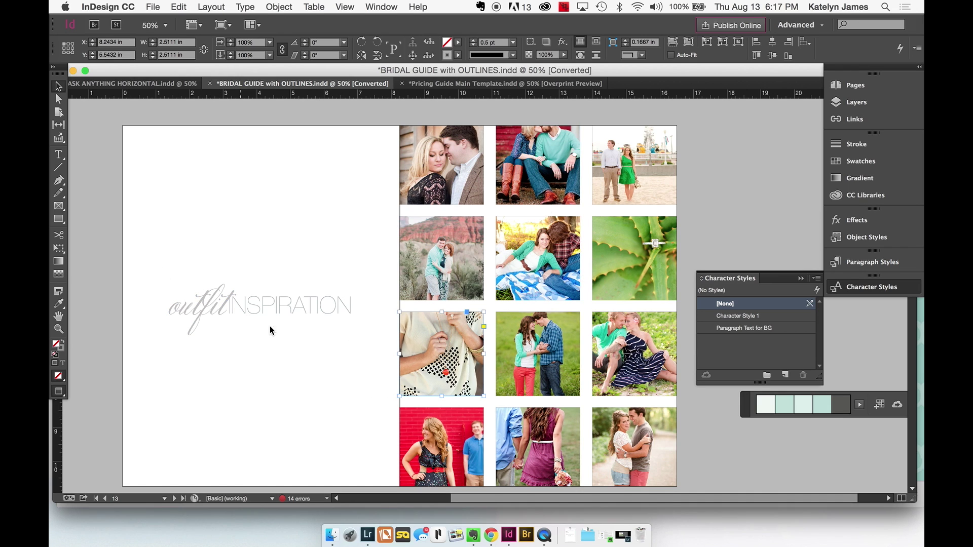
pyautogui.press('super+minus')
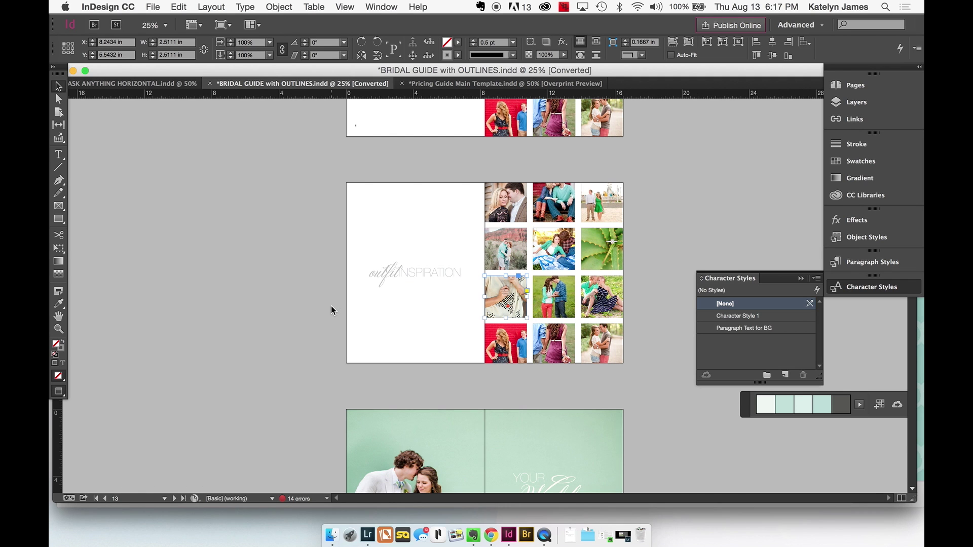
pyautogui.click(388, 273)
pyautogui.press('super+equal')
pyautogui.press('super+equal')
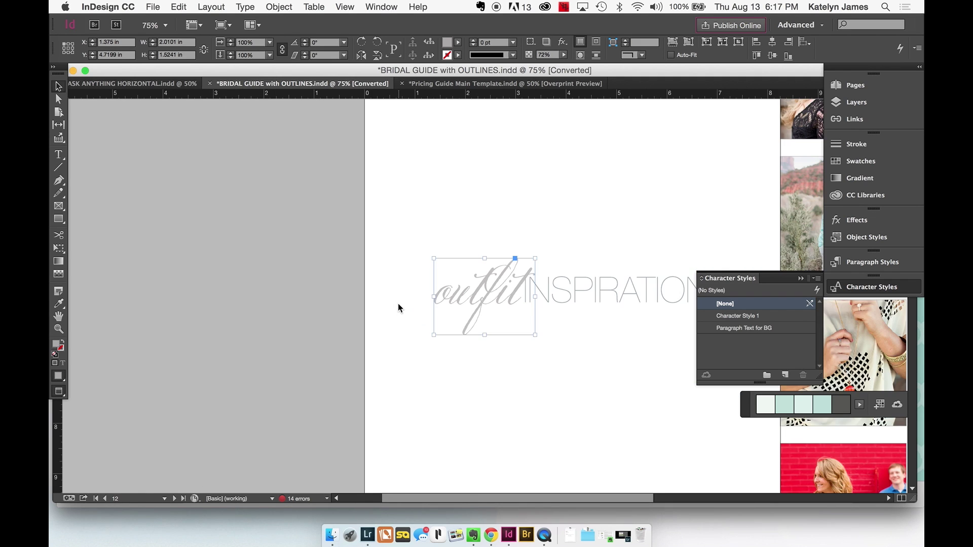
pyautogui.click(547, 275)
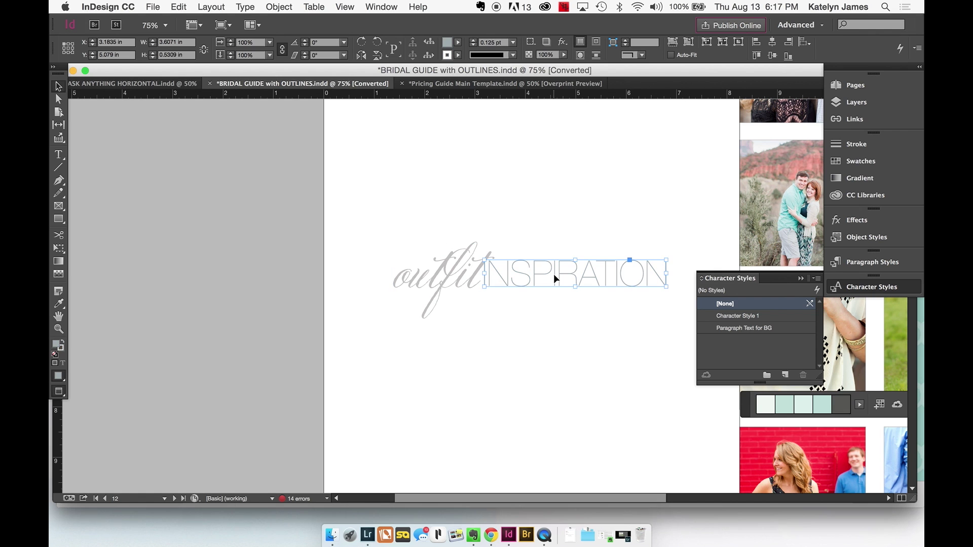
pyautogui.hscroll(3, 559, 276)
pyautogui.click(511, 324)
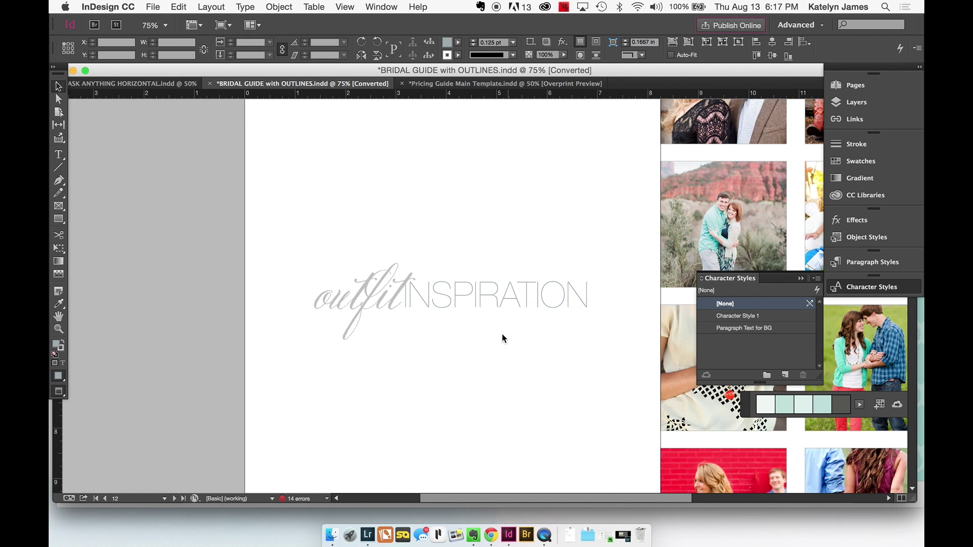
# - Look over the duplicated photo grid spread and the "Your Wedding Day" spread that follows it
pyautogui.scroll(-10, 456, 339)
pyautogui.hscroll(2, 456, 340)
pyautogui.scroll(-15, 431, 343)
pyautogui.scroll(20, 431, 344)
pyautogui.press('super+minus')
pyautogui.press('super+minus')
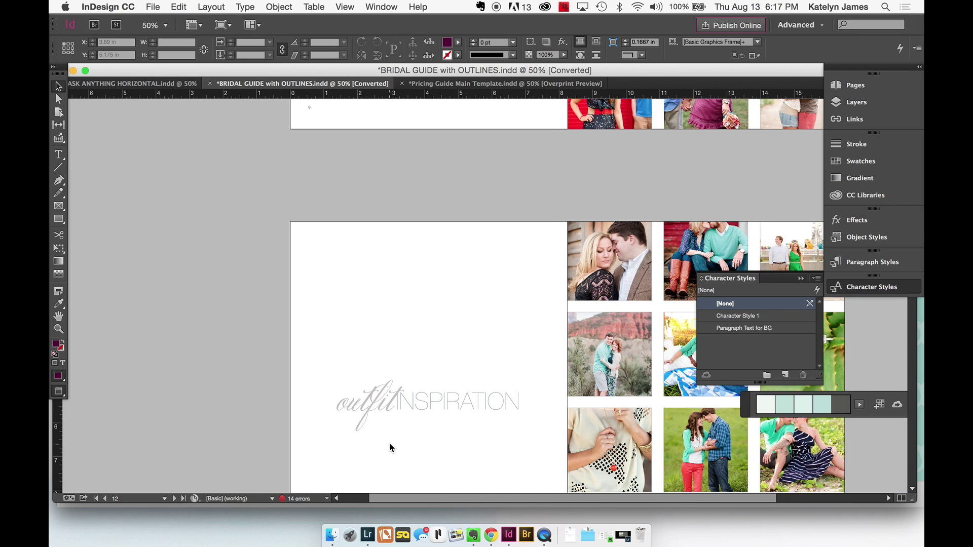
pyautogui.scroll(-8, 377, 445)
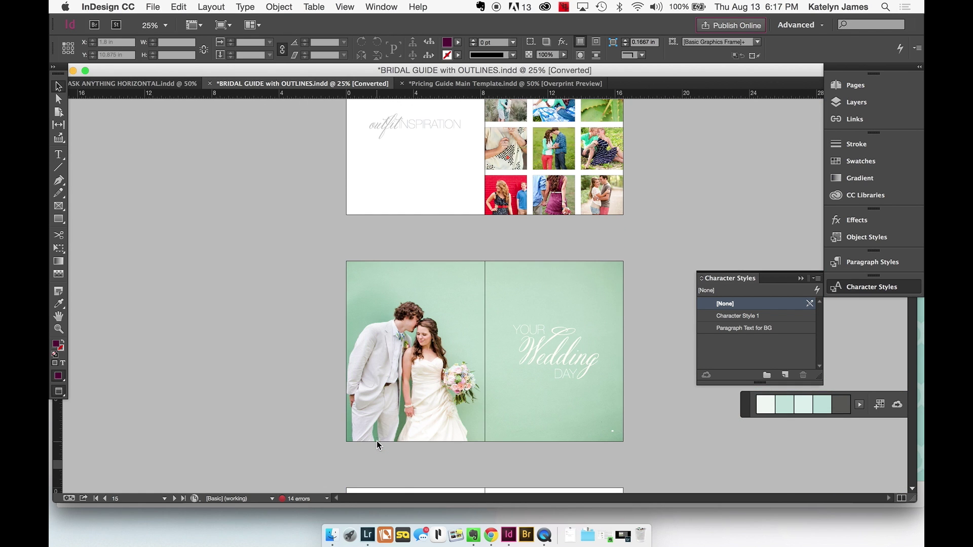
pyautogui.click(486, 352)
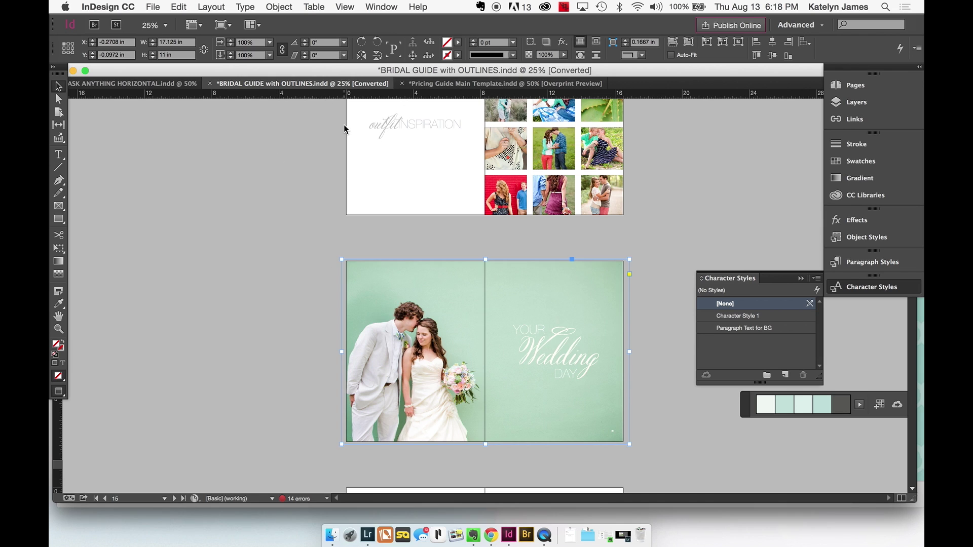
# - Start exporting Pricing Guide Main Template to the "INDD PRICING GUIDE TEMPLATE" folder in Adobe PDF (Interactive) format
pyautogui.click(424, 84)
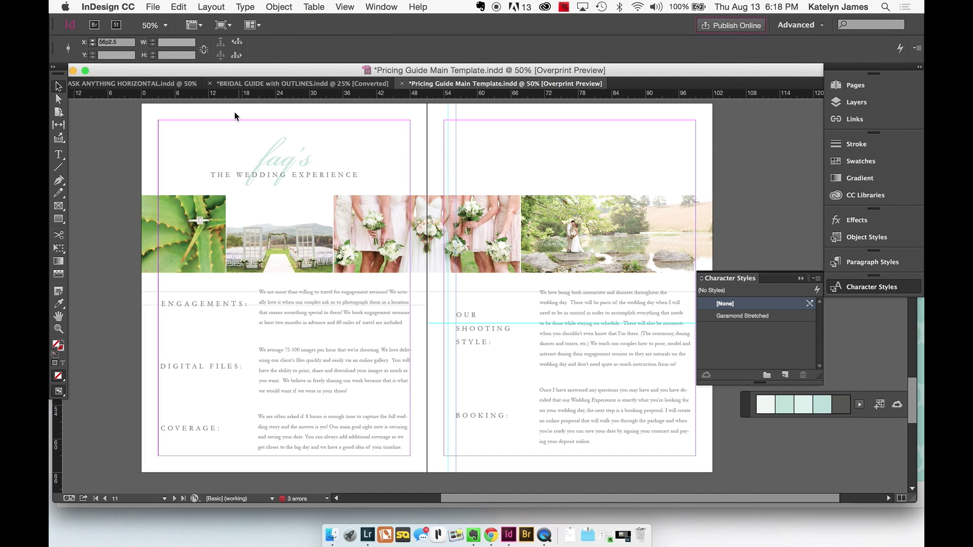
pyautogui.click(153, 7)
pyautogui.click(167, 222)
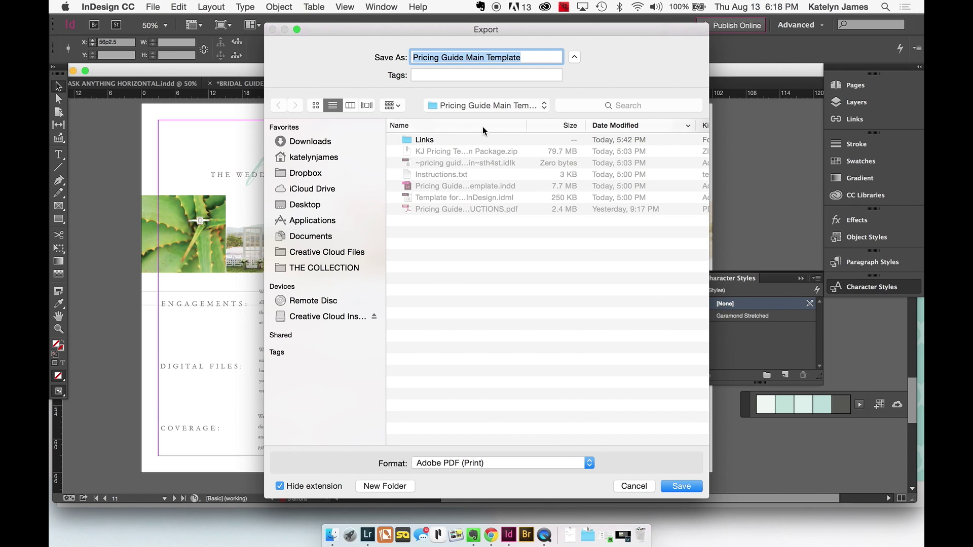
pyautogui.click(476, 106)
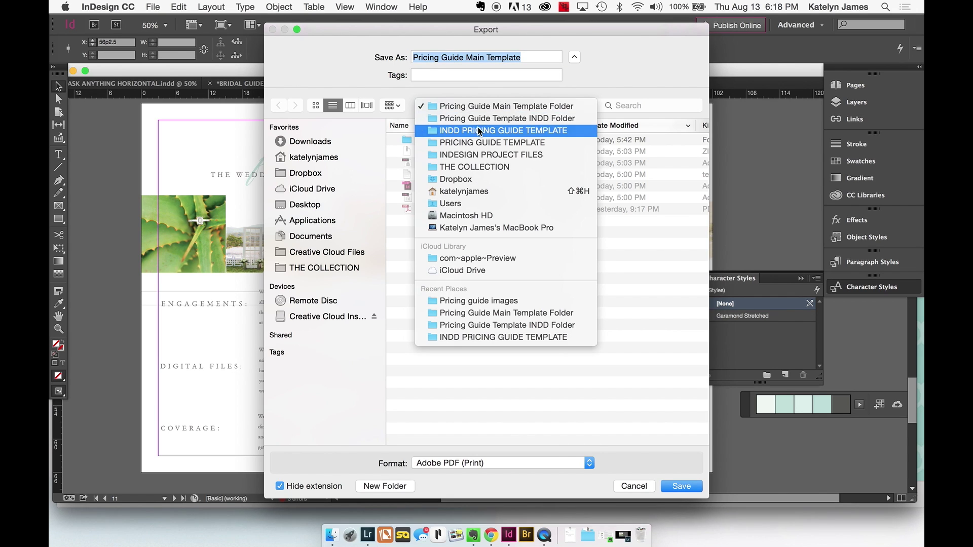
pyautogui.click(477, 130)
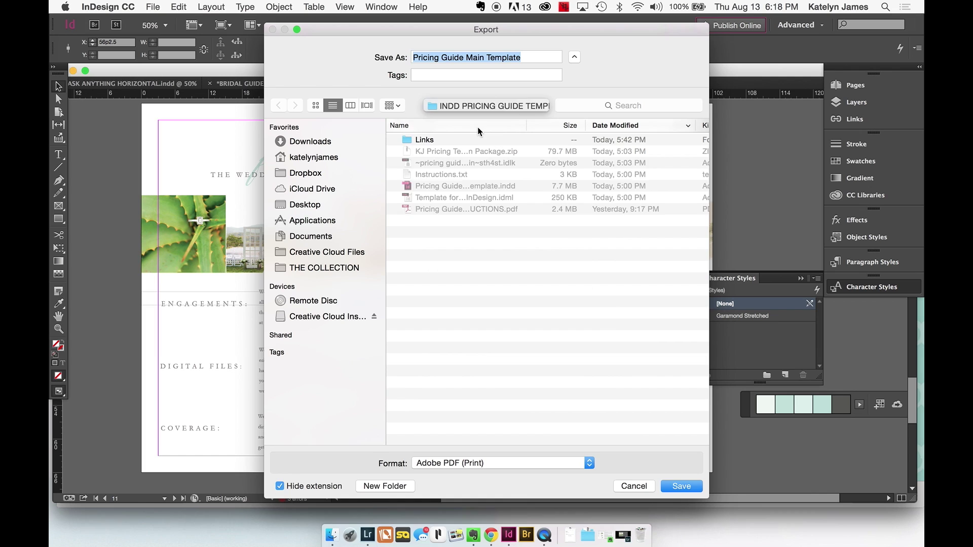
pyautogui.click(512, 465)
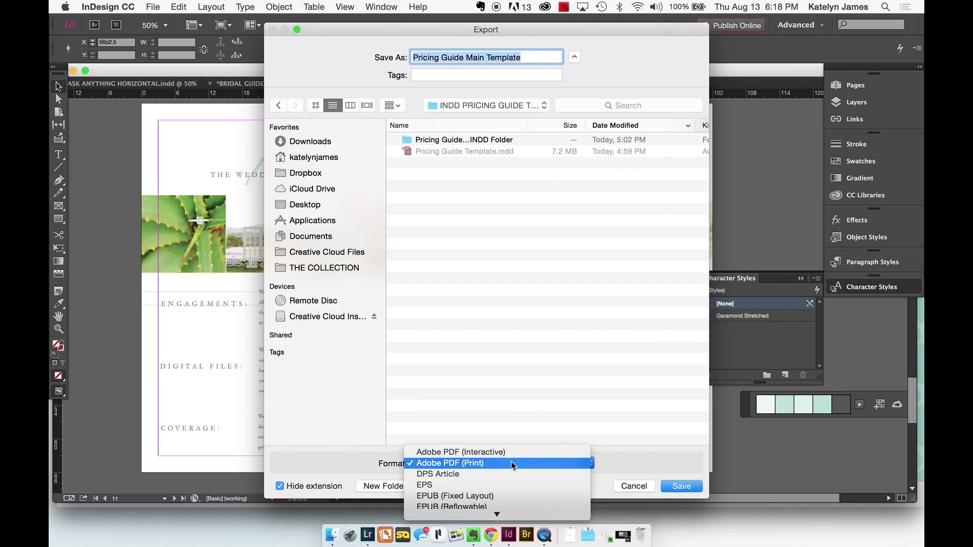
pyautogui.click(512, 463)
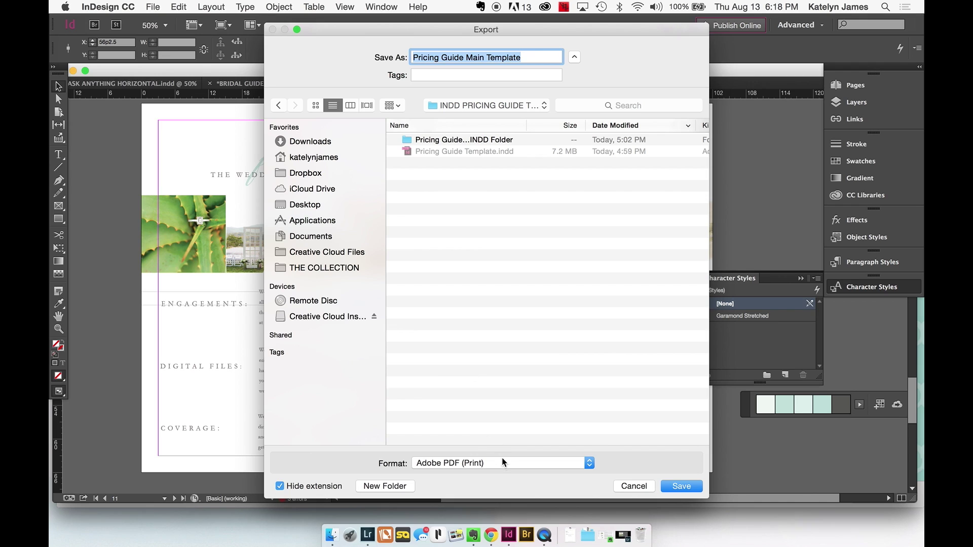
pyautogui.click(504, 462)
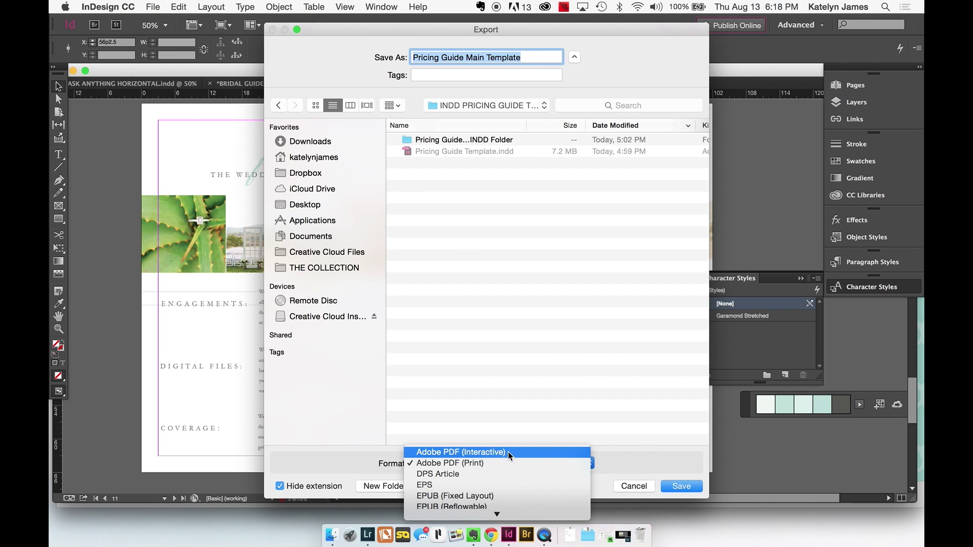
pyautogui.click(507, 451)
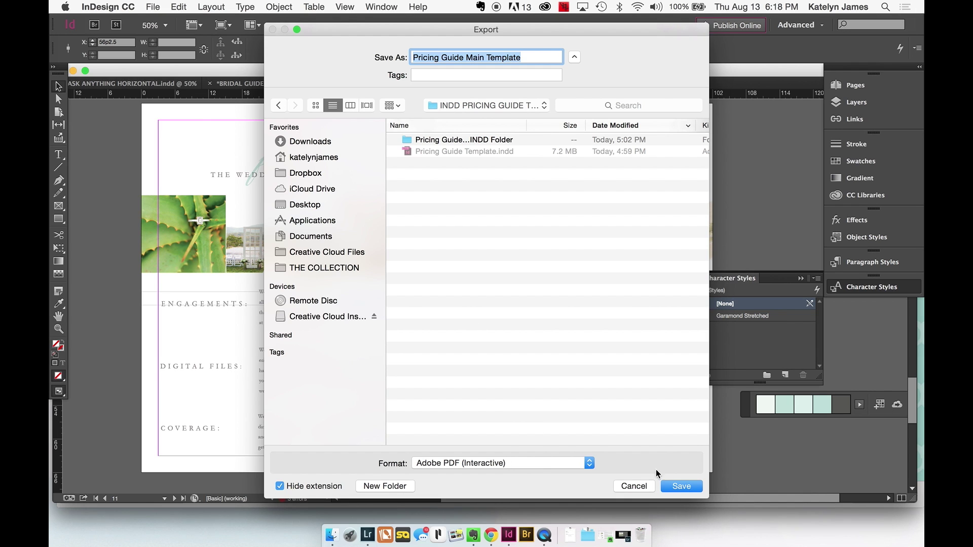
pyautogui.click(680, 486)
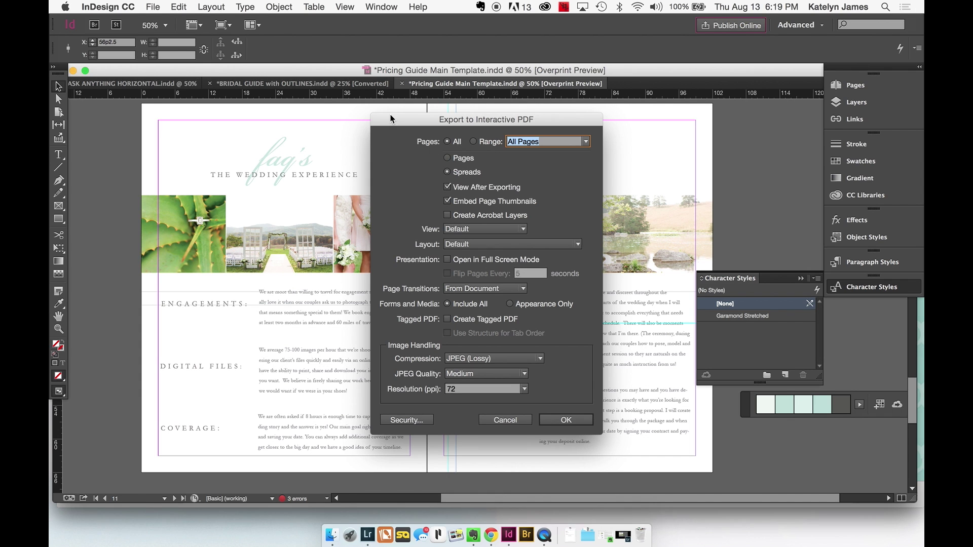
# - Choose another preset image resolution for the interactive PDF and accept the export options
pyautogui.moveTo(390, 118); pyautogui.dragTo(598, 221)
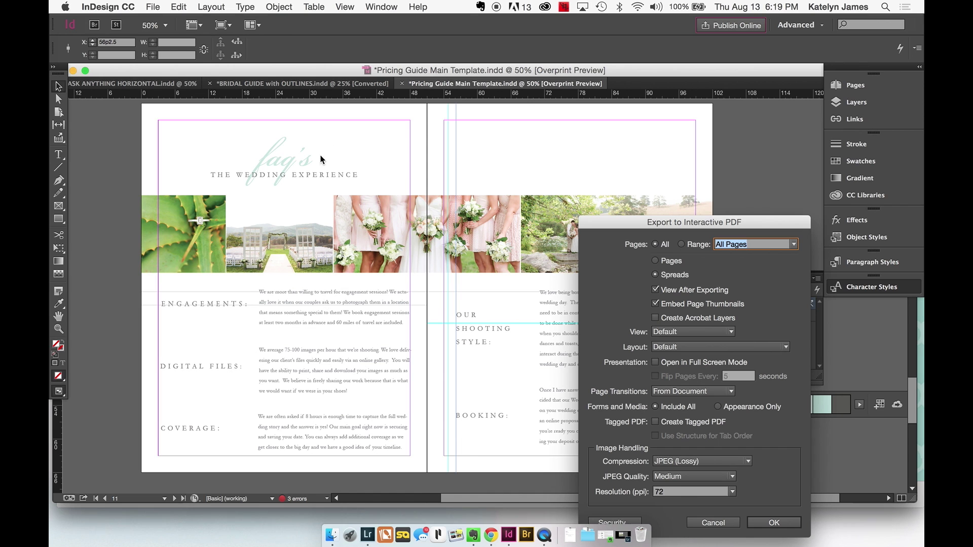
pyautogui.moveTo(632, 226); pyautogui.dragTo(376, 128)
pyautogui.click(420, 397)
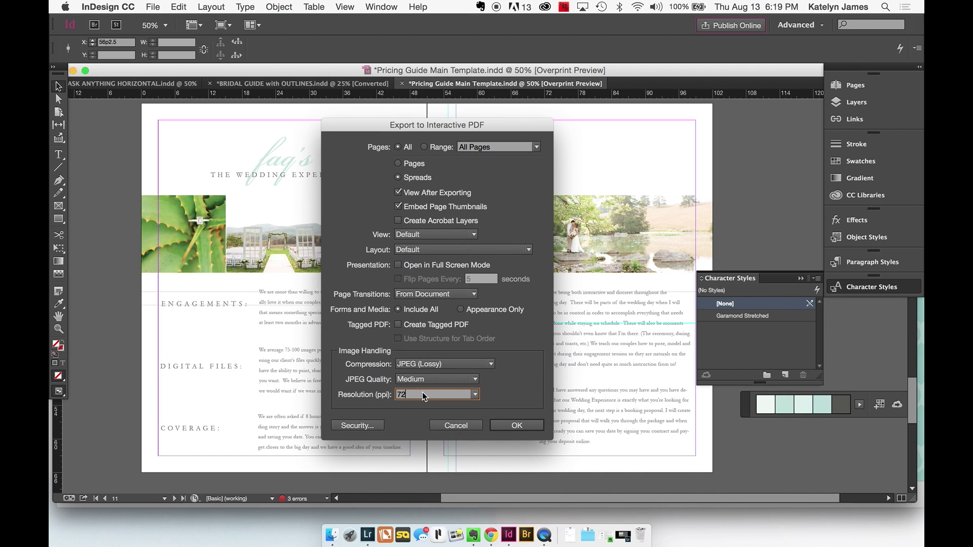
pyautogui.click(471, 394)
pyautogui.click(461, 442)
pyautogui.click(505, 424)
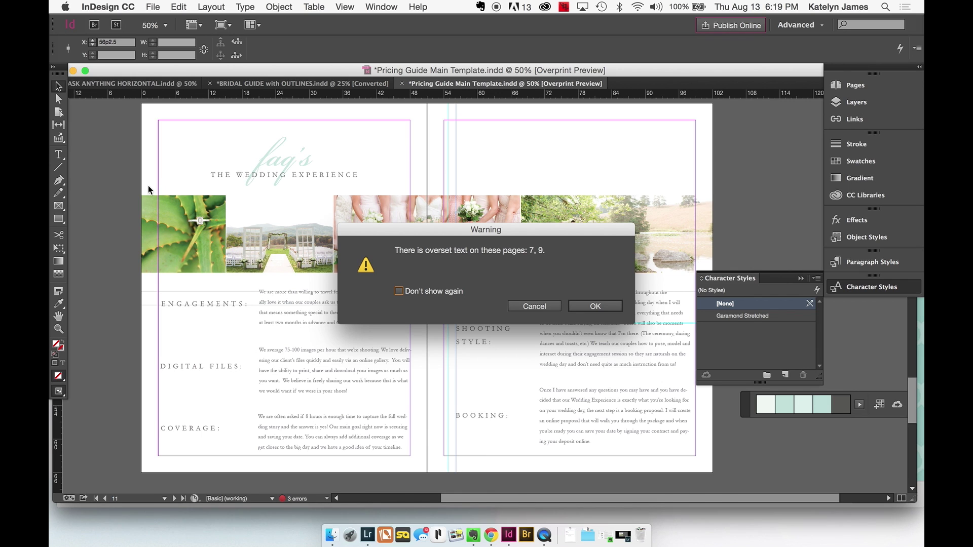
# - Continue past the overset text, missing font and CMYK blend space warnings, and cancel the PDF generation
pyautogui.click(597, 306)
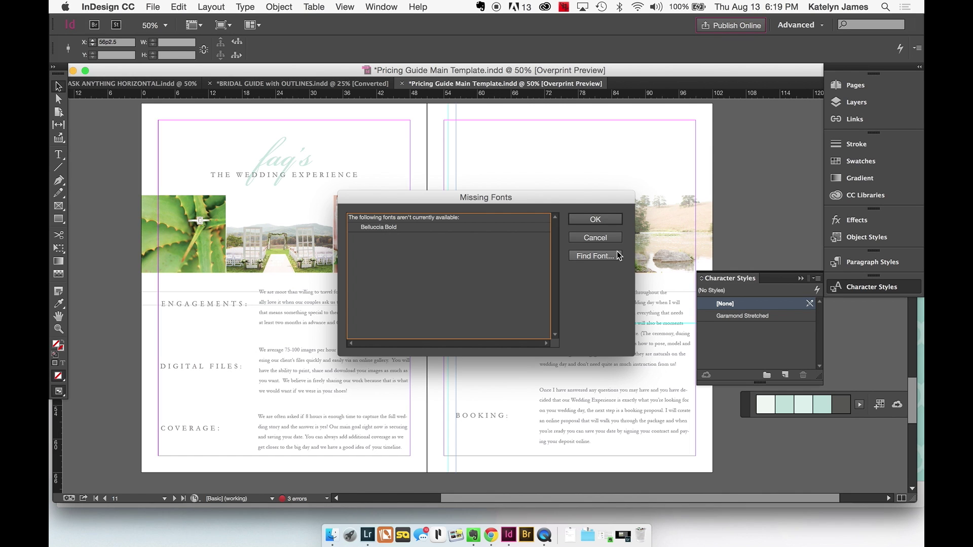
pyautogui.click(595, 221)
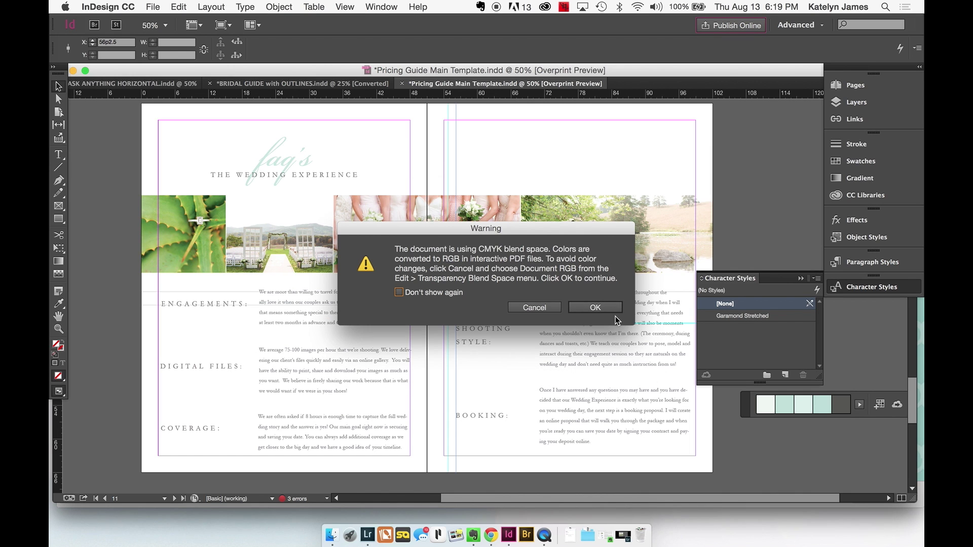
pyautogui.click(579, 309)
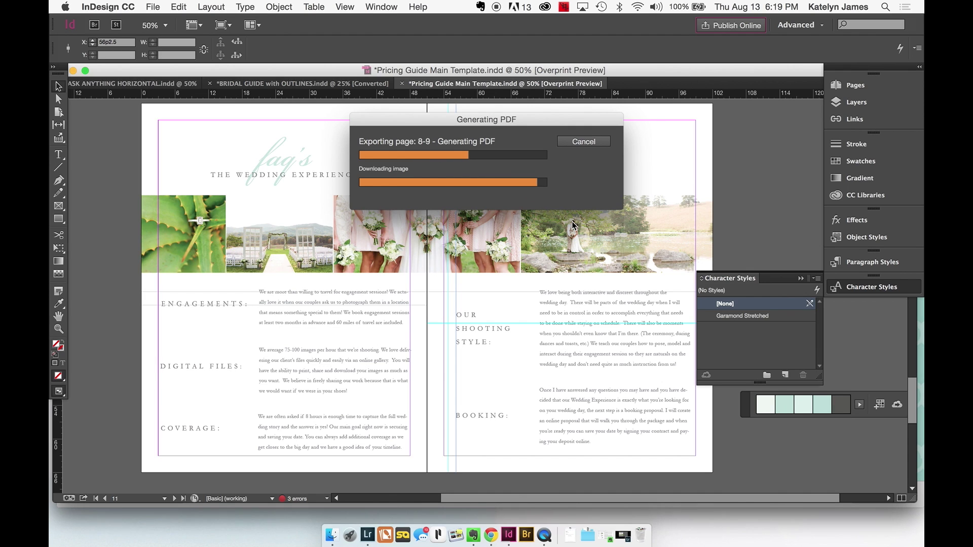
pyautogui.click(584, 143)
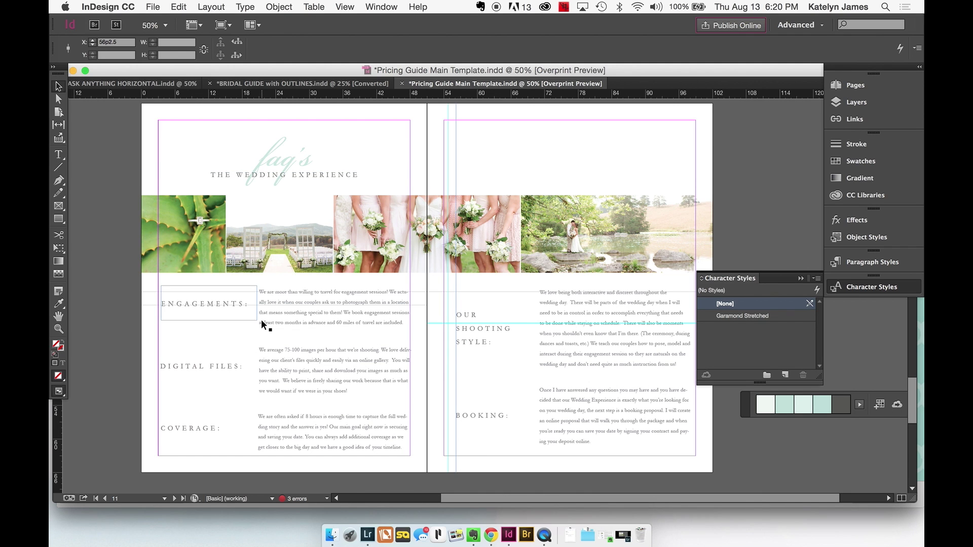
pyautogui.scroll(-1, 261, 320)
pyautogui.scroll(-2, 261, 320)
pyautogui.scroll(4, 276, 342)
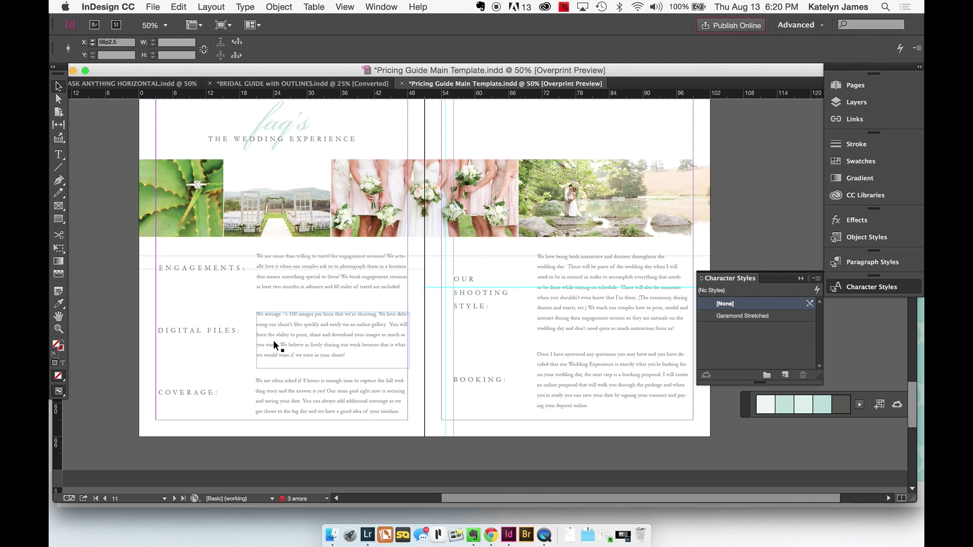
# - Switch to the BRIDAL GUIDE with OUTLINES document and survey its spreads down to the last page and back
pyautogui.press('super+minus')
pyautogui.scroll(5, 273, 340)
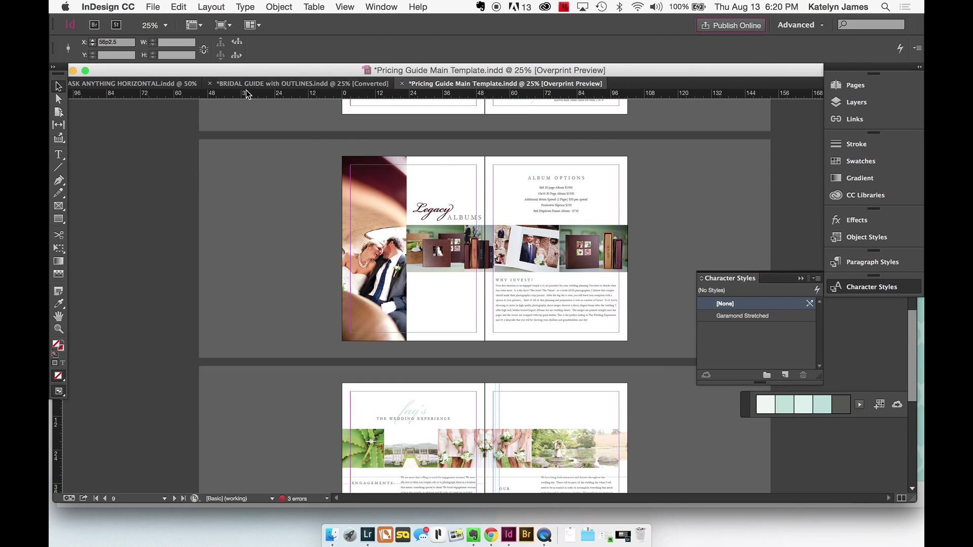
pyautogui.click(252, 83)
pyautogui.press('super+minus')
pyautogui.press('super+minus')
pyautogui.press('super+minus')
pyautogui.scroll(-15, 301, 379)
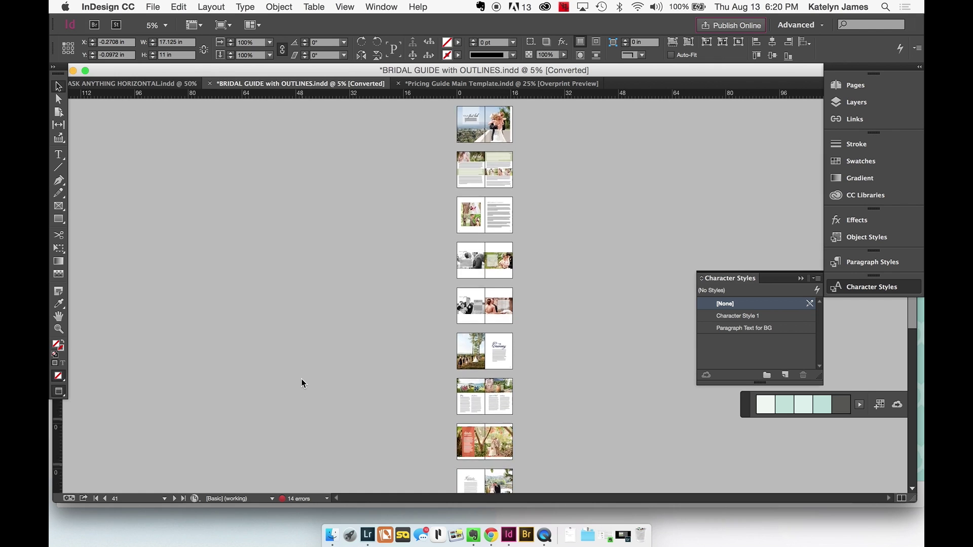
pyautogui.scroll(-15, 302, 380)
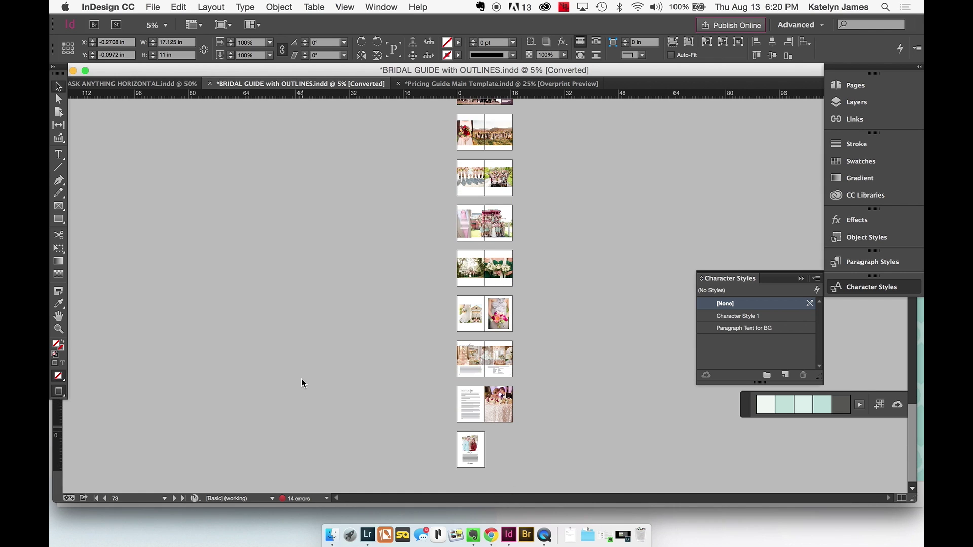
pyautogui.scroll(5, 301, 383)
pyautogui.press('super+equal')
pyautogui.press('super+equal')
pyautogui.scroll(3, 301, 383)
pyautogui.scroll(10, 300, 379)
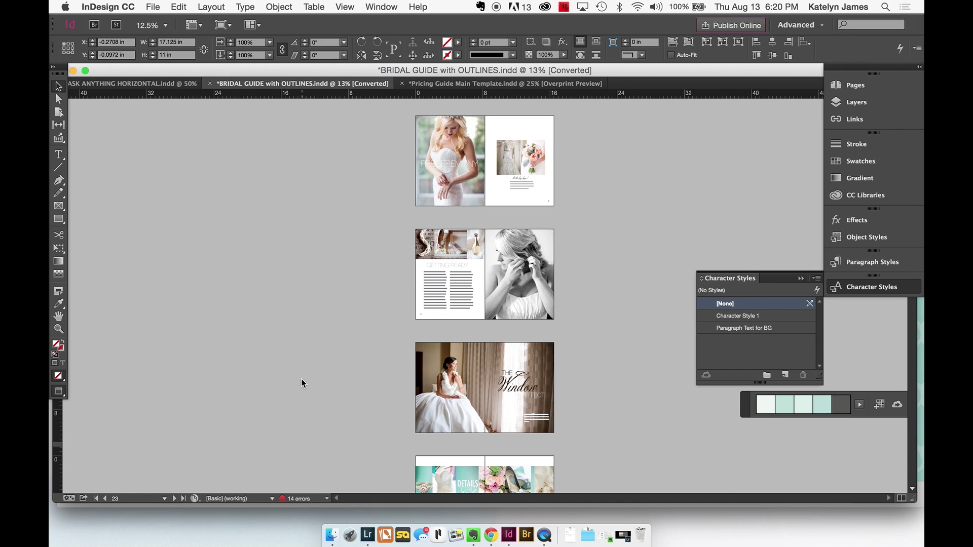
pyautogui.scroll(10, 301, 383)
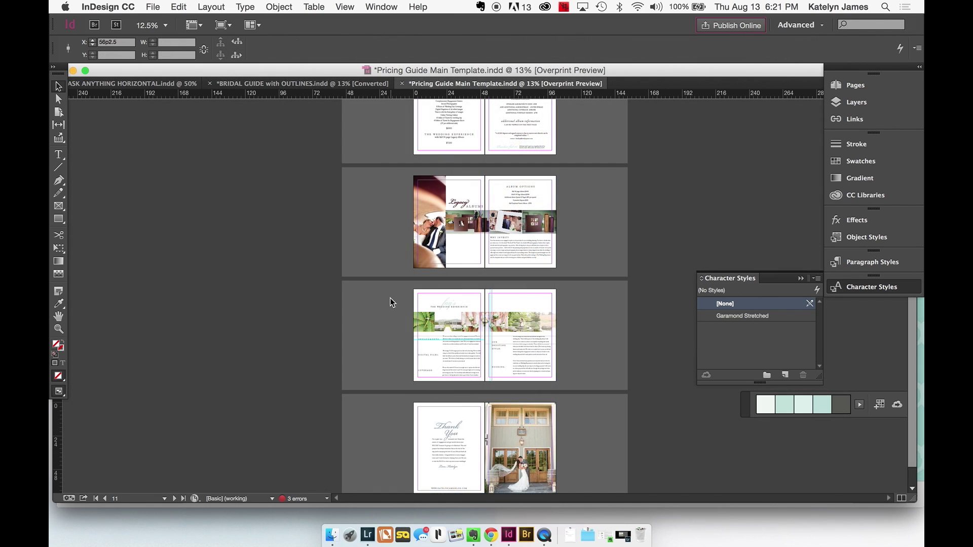
# - Look over the package pricing, Legacy Albums, FAQ and Thank You spreads in Pricing Guide Main Template
pyautogui.scroll(5, 390, 299)
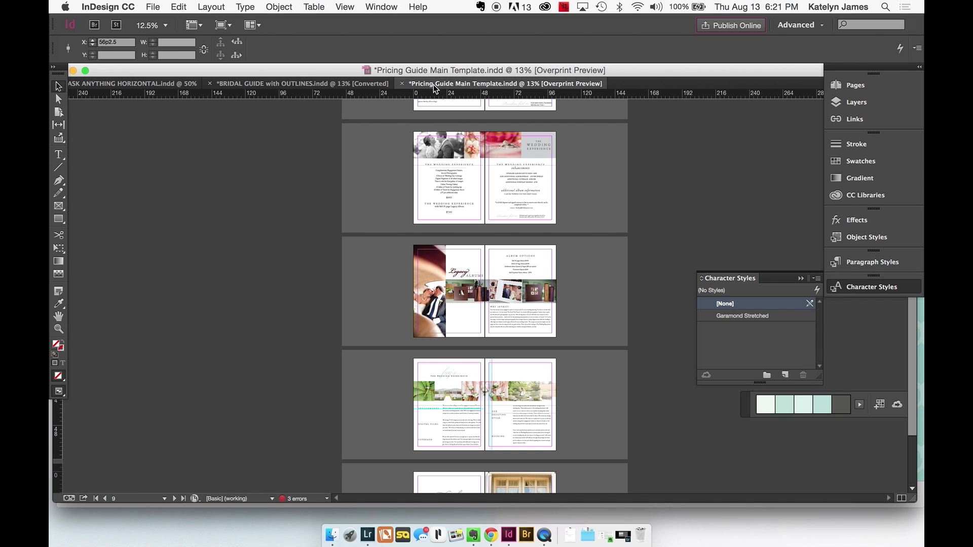
pyautogui.scroll(-2, 424, 406)
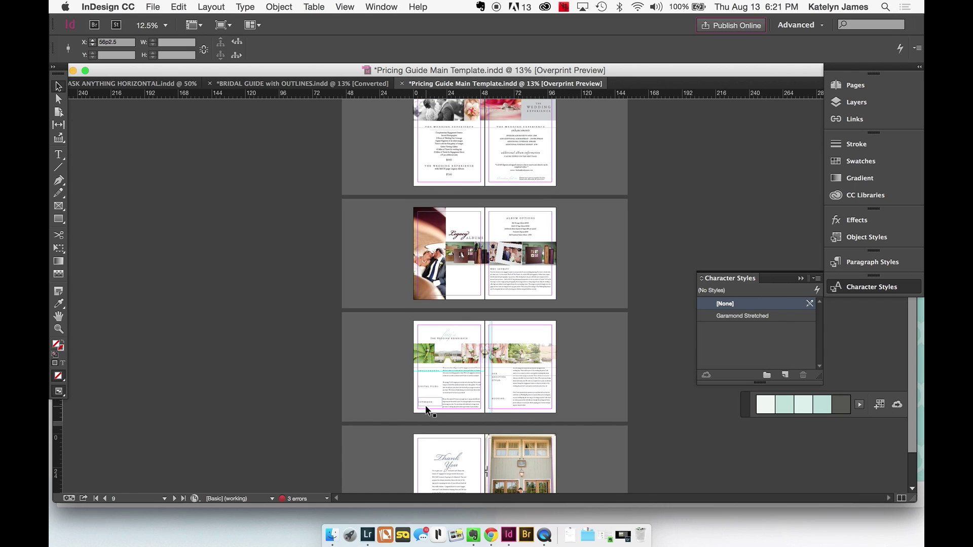
pyautogui.scroll(-3, 425, 409)
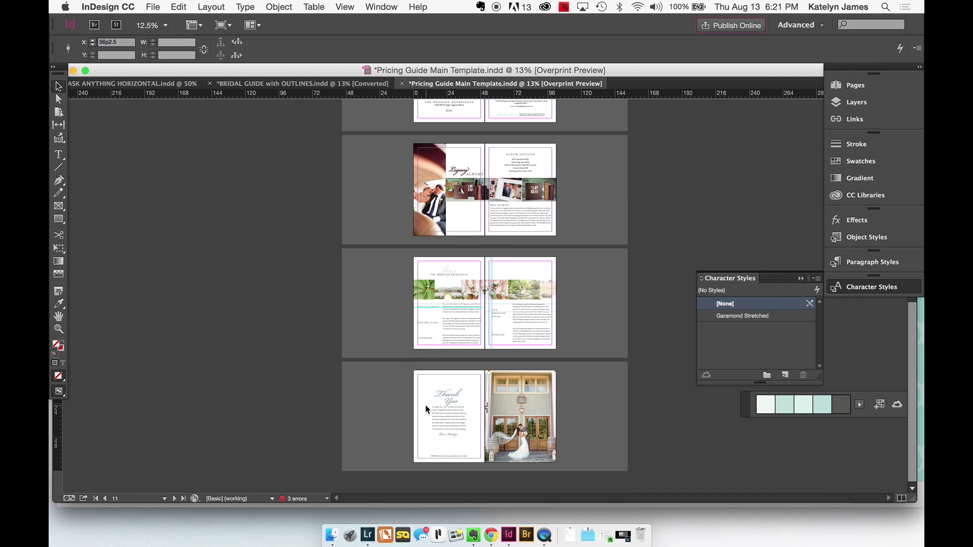
# - Return to the bridal guide and review its spreads from the outfit pages through details, first look and ceremony to the portraits
pyautogui.click(307, 83)
pyautogui.scroll(-15, 358, 316)
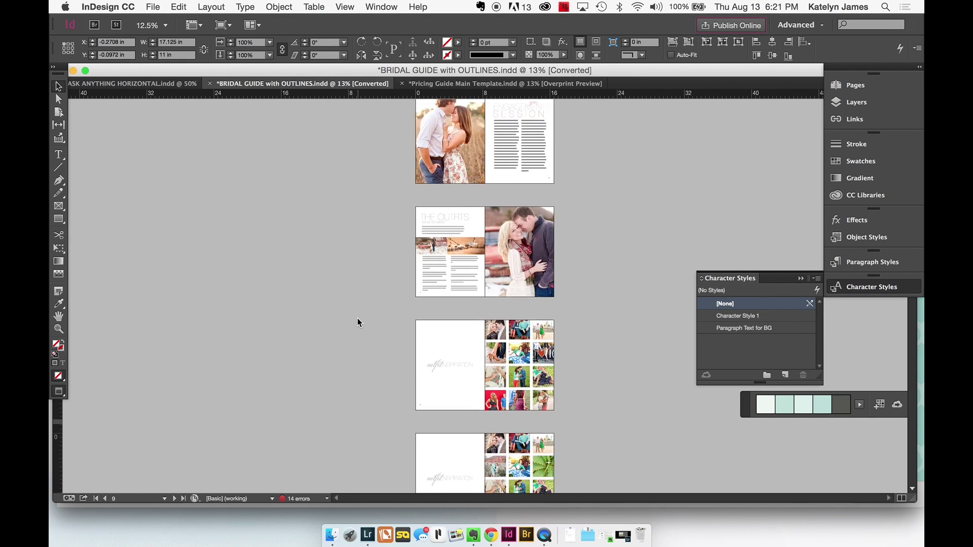
pyautogui.scroll(-15, 357, 322)
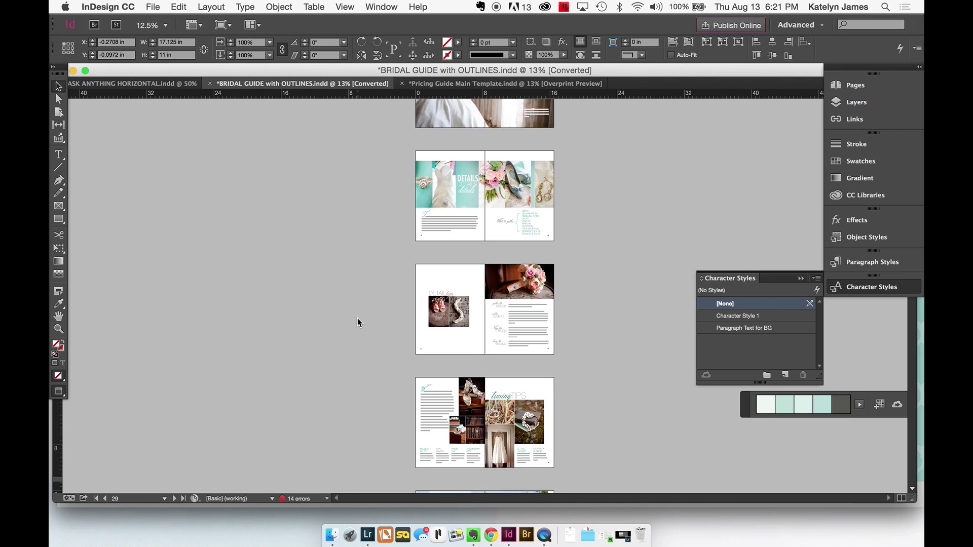
pyautogui.scroll(-10, 357, 322)
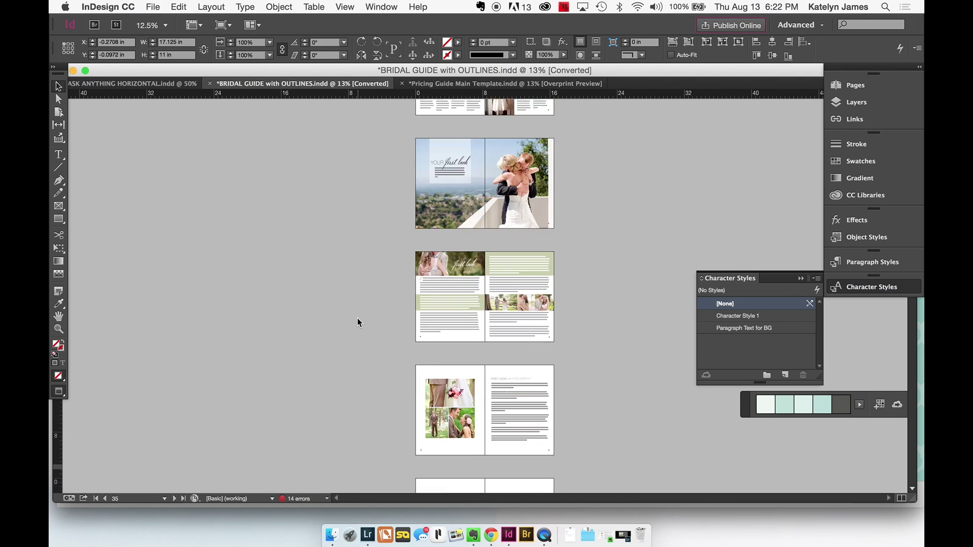
pyautogui.scroll(-5, 357, 322)
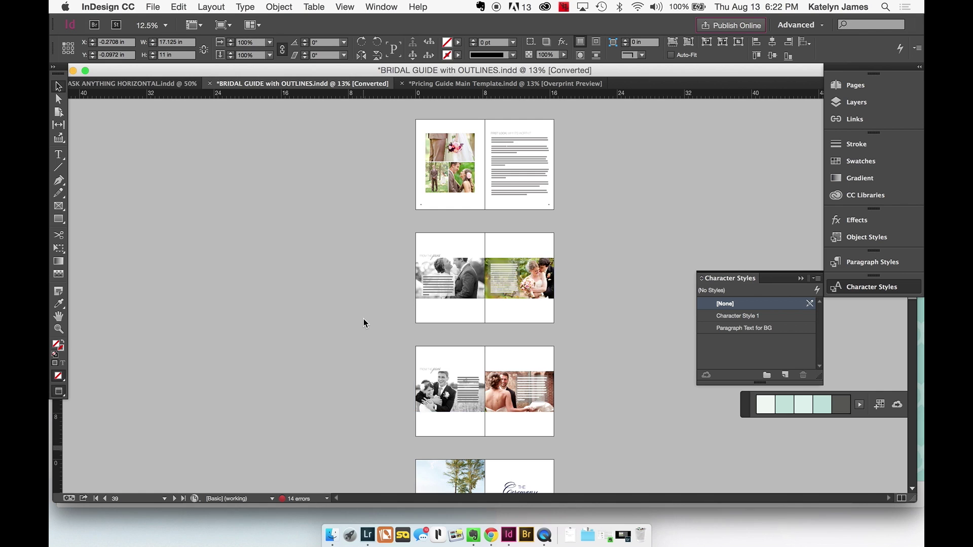
pyautogui.scroll(-3, 363, 318)
pyautogui.scroll(-10, 363, 318)
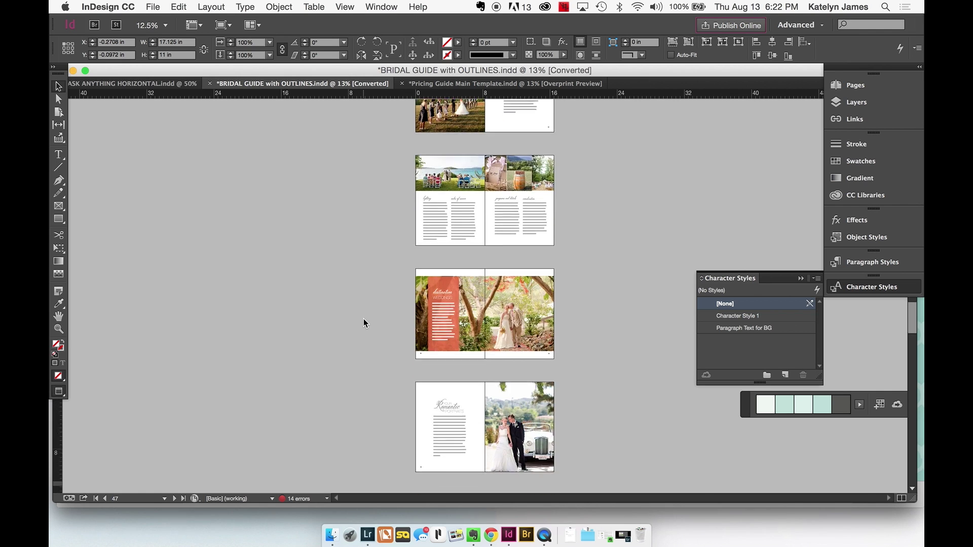
pyautogui.scroll(-8, 364, 318)
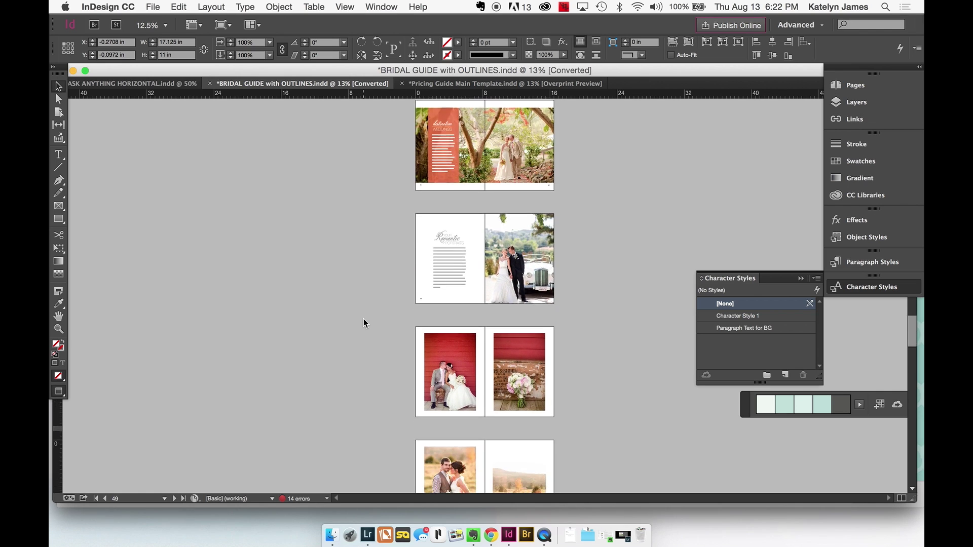
pyautogui.scroll(-4, 363, 318)
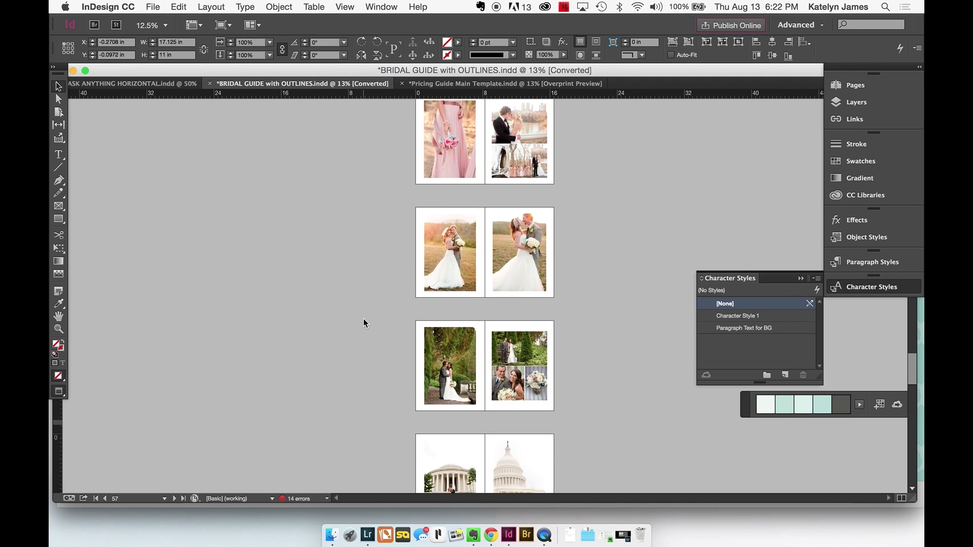
# - Review the bridal guide backwards from the portrait pages to the "Your Wedding Day" spread
pyautogui.scroll(15, 363, 318)
pyautogui.scroll(10, 364, 319)
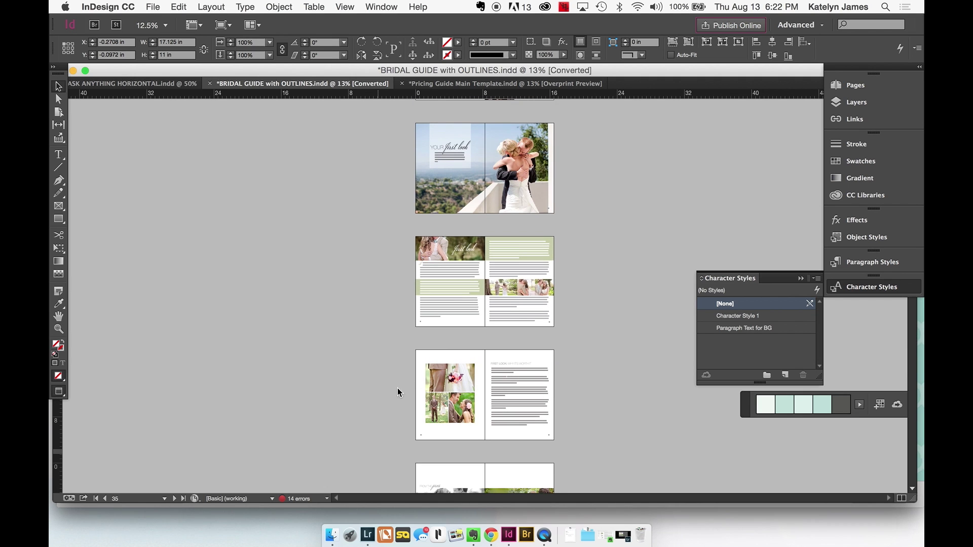
pyautogui.scroll(8, 339, 226)
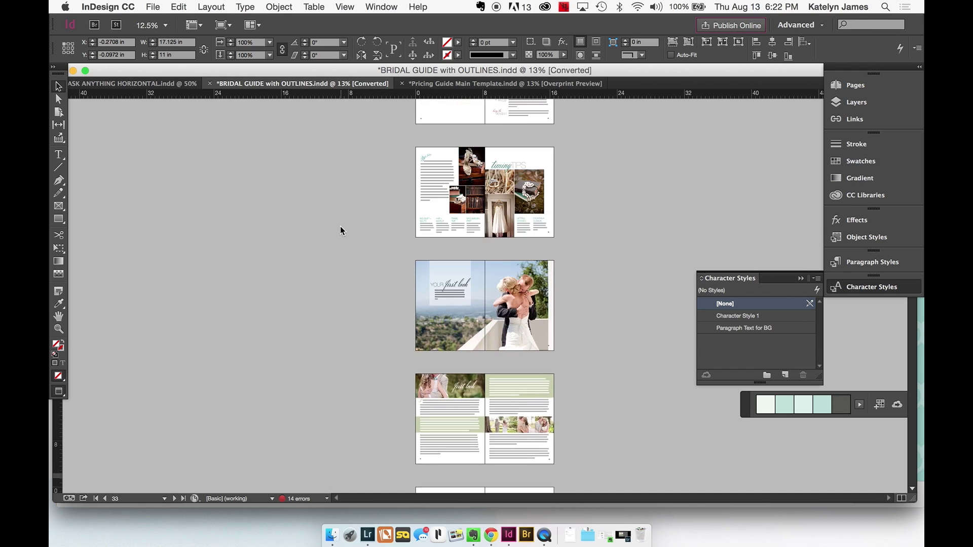
pyautogui.scroll(4, 340, 227)
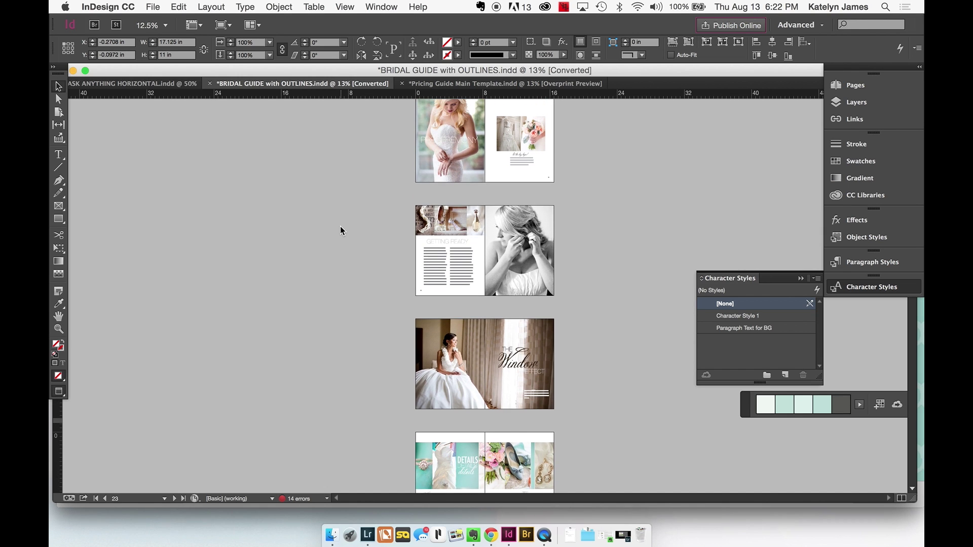
pyautogui.scroll(8, 339, 226)
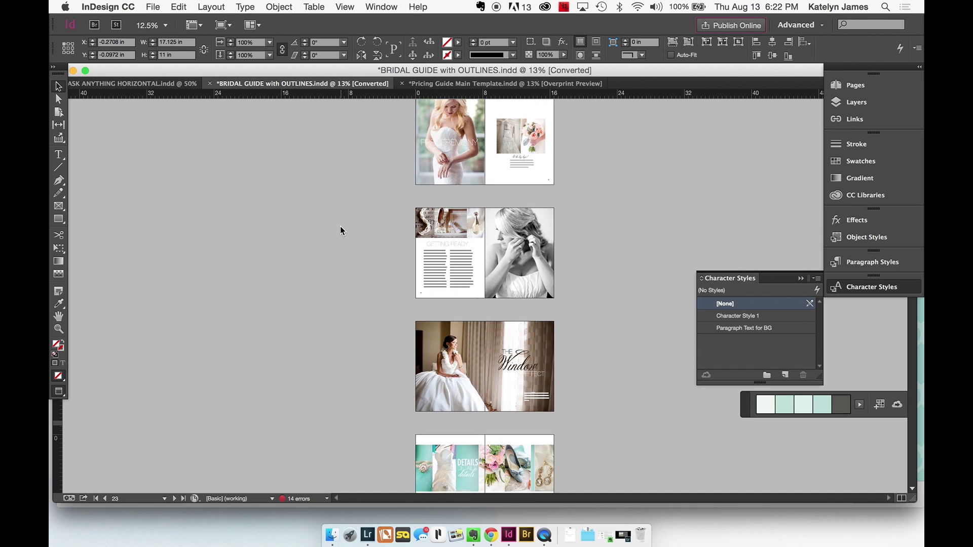
pyautogui.scroll(1, 340, 230)
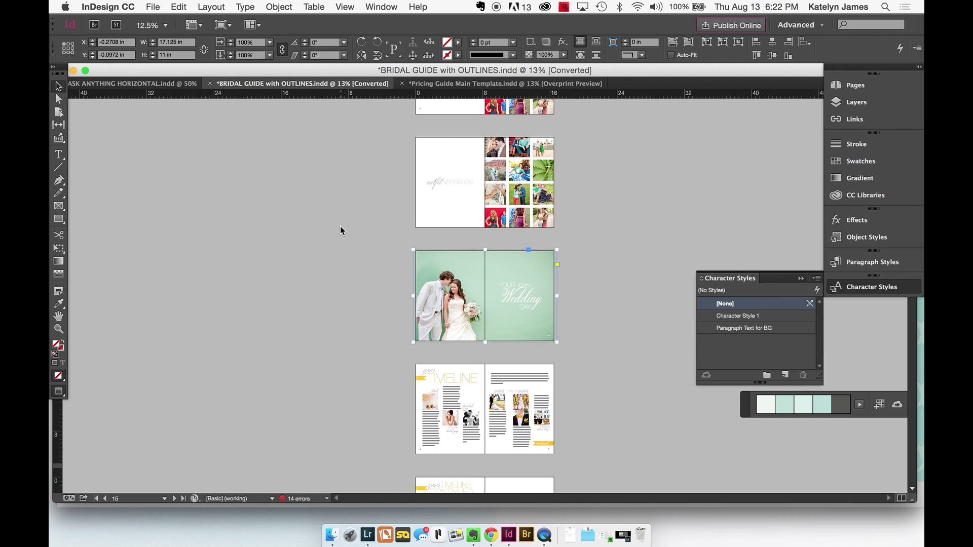